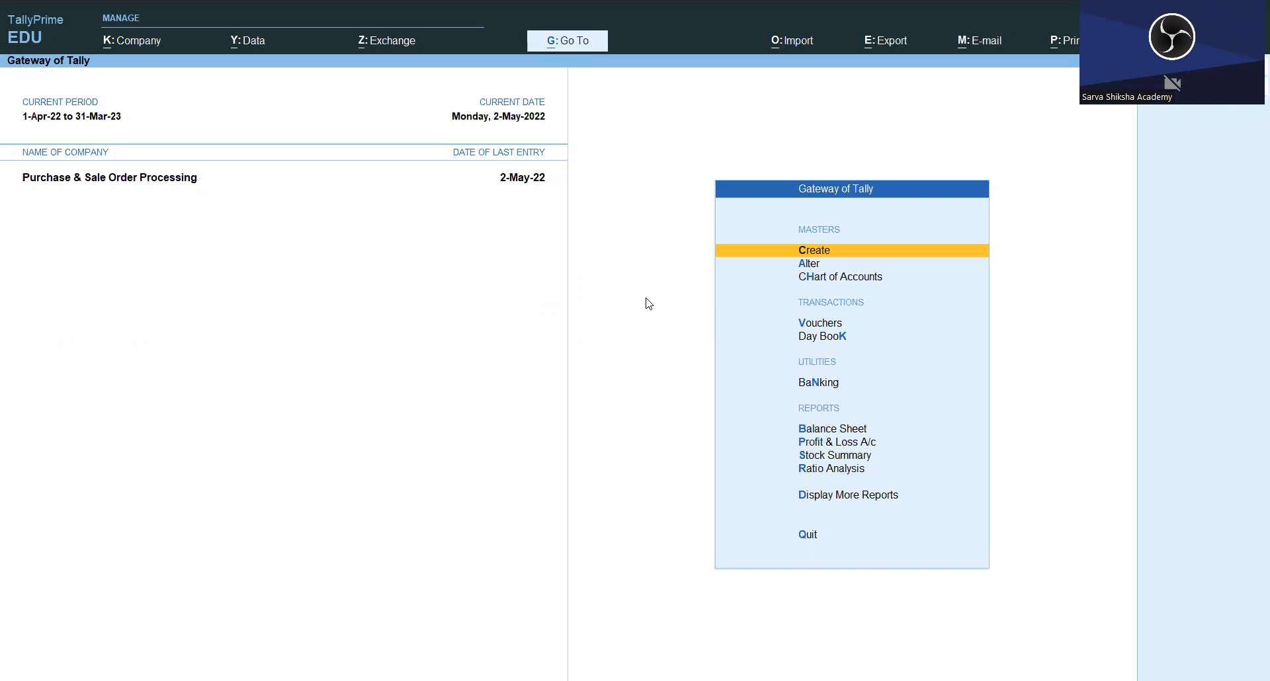
Open voucher entry from the Gateway of Tally for the Purchase & Sale Order Processing company
{"action": "key", "text": "Down"}
{"action": "key", "text": "Down"}
{"action": "key", "text": "Down"}
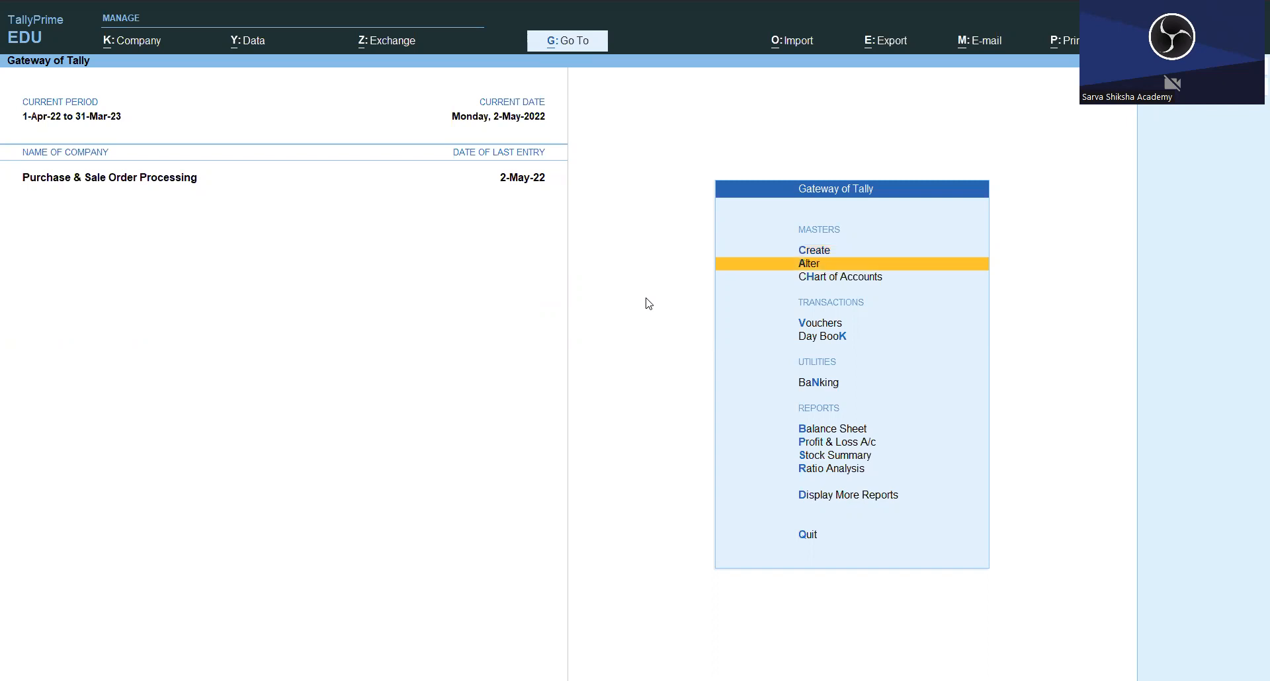
{"action": "key", "text": "Return"}
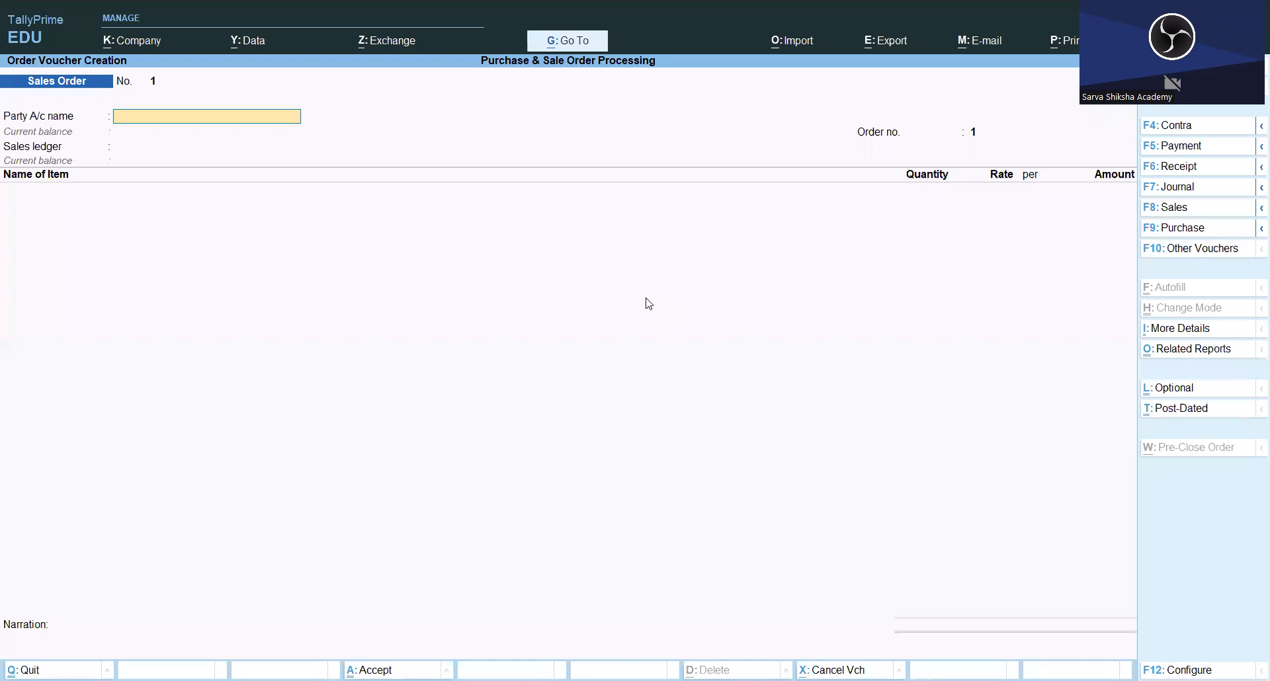
Open the list of other voucher types and show the inactive voucher types as well
{"action": "key", "text": "F10"}
{"action": "key", "text": "Up"}
{"action": "key", "text": "Down"}
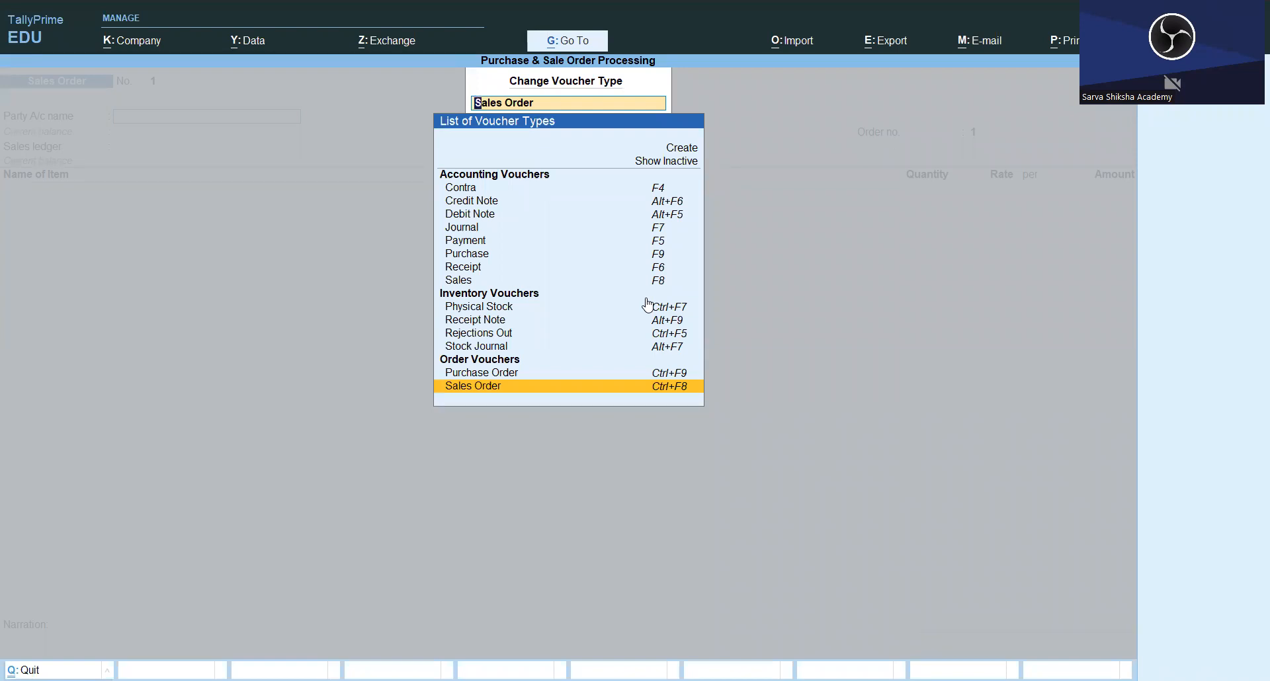
{"action": "key", "text": "Up"}
{"action": "key", "text": "Up"}
{"action": "key", "text": "Up"}
{"action": "key", "text": "Up"}
{"action": "key", "text": "Up"}
{"action": "key", "text": "Up"}
{"action": "key", "text": "Up"}
{"action": "key", "text": "Up"}
{"action": "key", "text": "Up"}
{"action": "key", "text": "Up"}
{"action": "key", "text": "Up"}
{"action": "key", "text": "Up"}
{"action": "key", "text": "Up"}
{"action": "key", "text": "Up"}
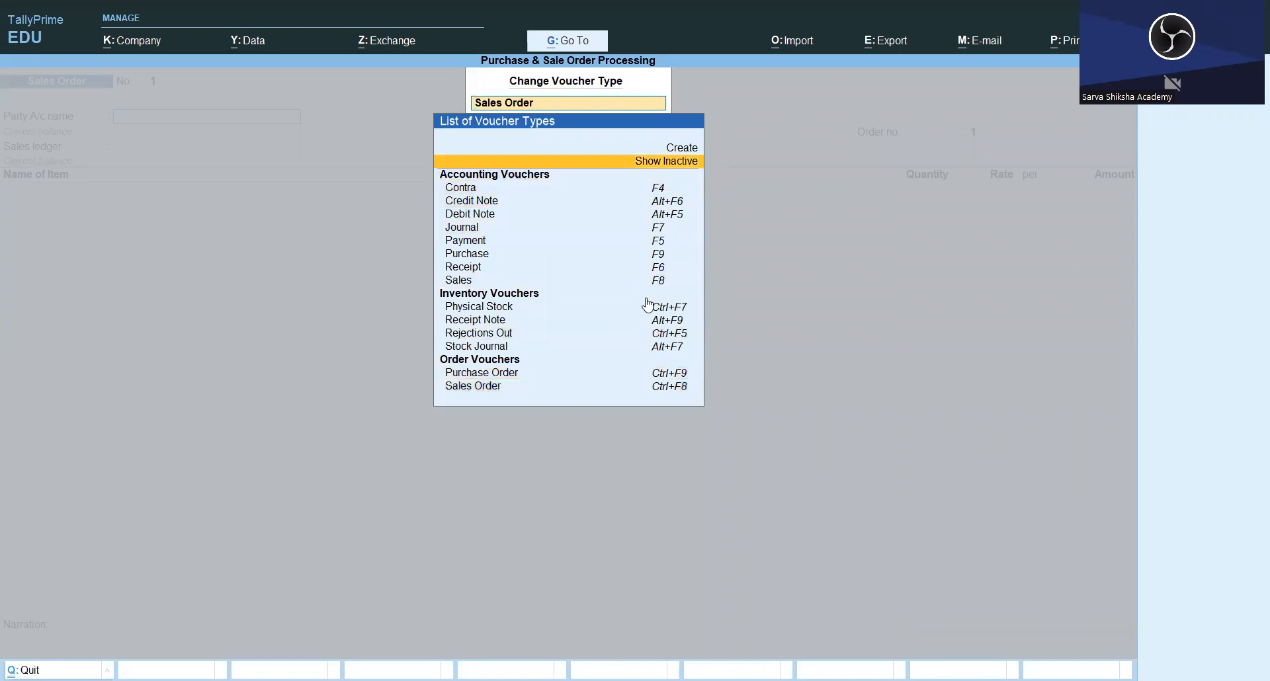
{"action": "key", "text": "Return"}
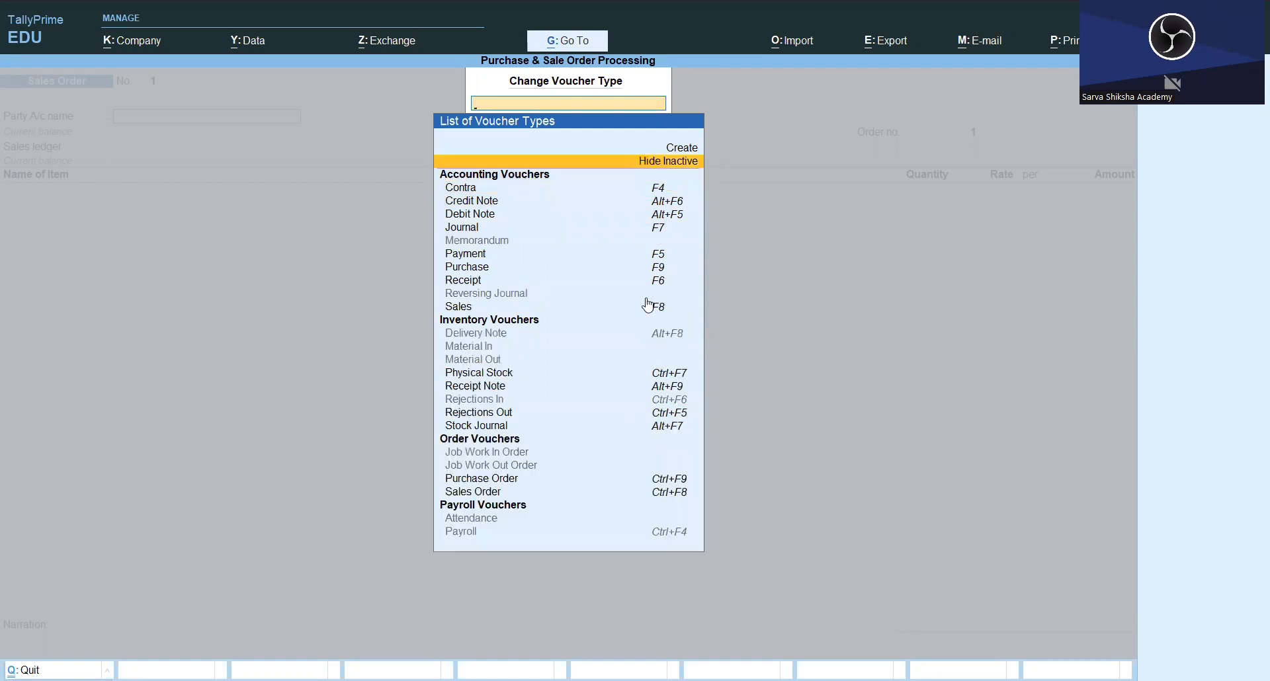
Choose Sales Order from the order vouchers as the voucher type
{"action": "key", "text": "Down"}
{"action": "key", "text": "Down"}
{"action": "key", "text": "Down"}
{"action": "key", "text": "Down"}
{"action": "key", "text": "Down"}
{"action": "key", "text": "Down"}
{"action": "key", "text": "Down"}
{"action": "key", "text": "Down"}
{"action": "key", "text": "Down"}
{"action": "key", "text": "Down"}
{"action": "key", "text": "Down"}
{"action": "key", "text": "Down"}
{"action": "key", "text": "Down"}
{"action": "key", "text": "Down"}
{"action": "key", "text": "Down"}
{"action": "key", "text": "Down"}
{"action": "key", "text": "Down"}
{"action": "key", "text": "Down"}
{"action": "key", "text": "Down"}
{"action": "key", "text": "Down"}
{"action": "key", "text": "Down"}
{"action": "key", "text": "Return"}
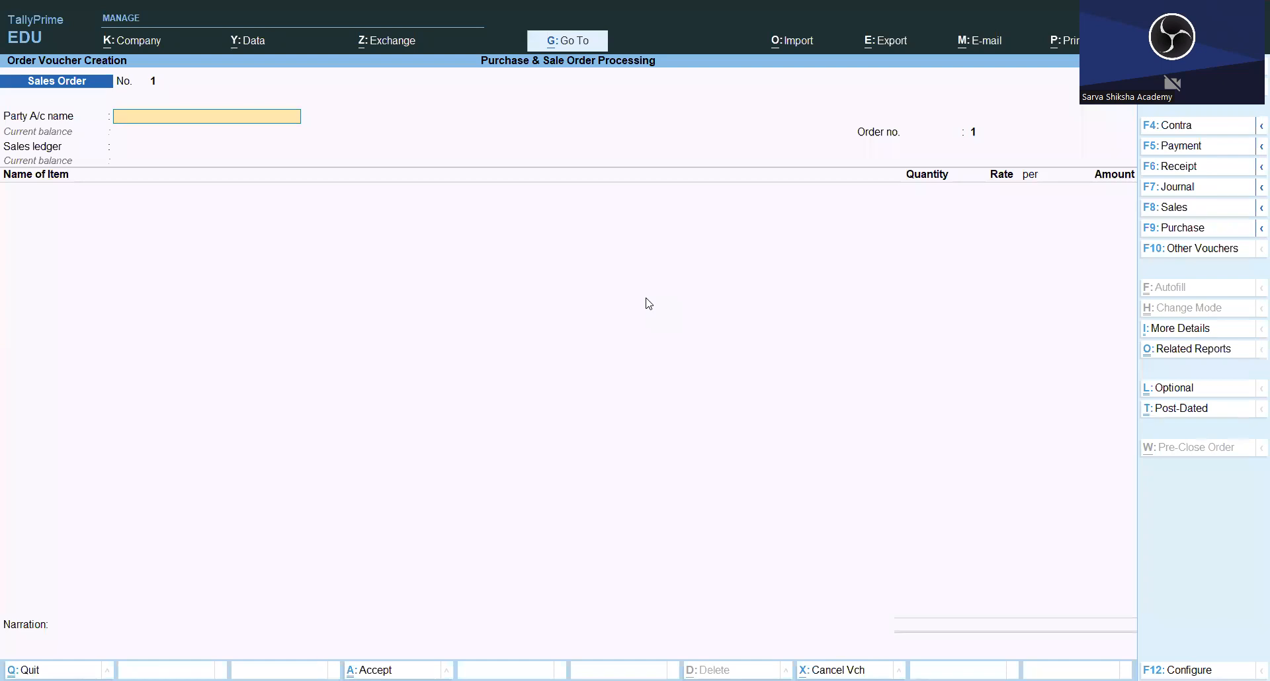
Set the sales order's voucher date to 31-7-2022
{"action": "key", "text": "F2"}
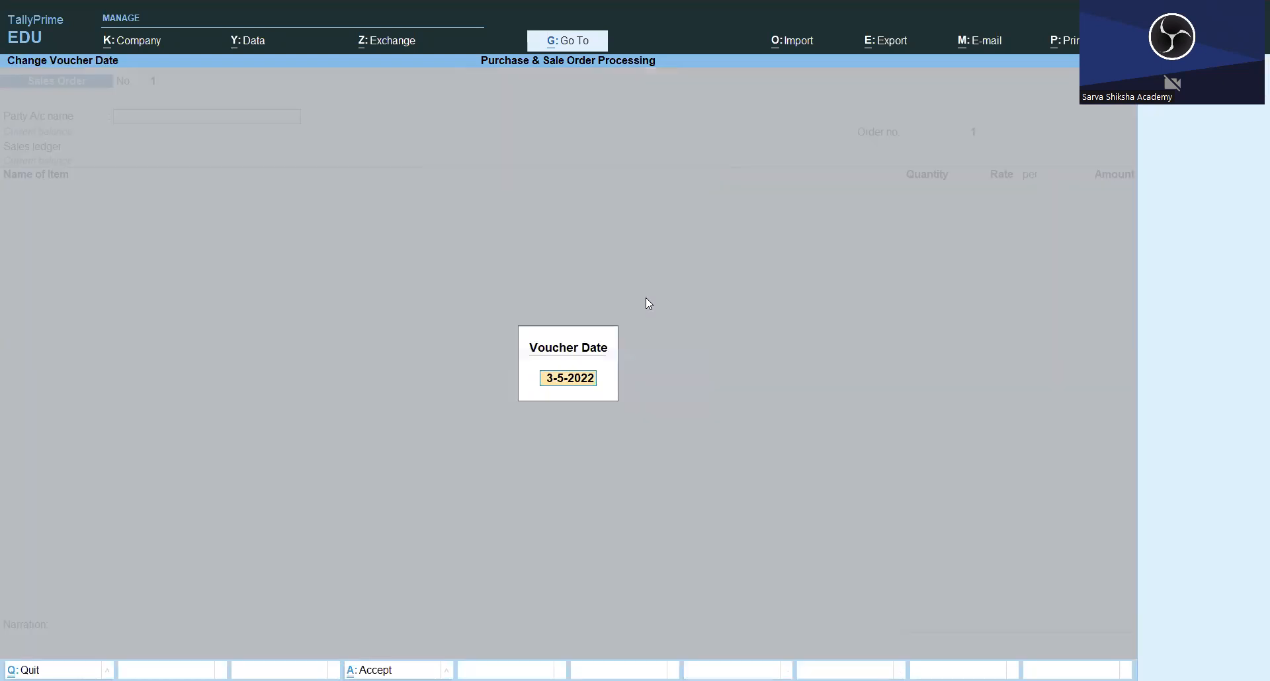
{"action": "type", "text": "31-3"}
{"action": "key", "text": "Return"}
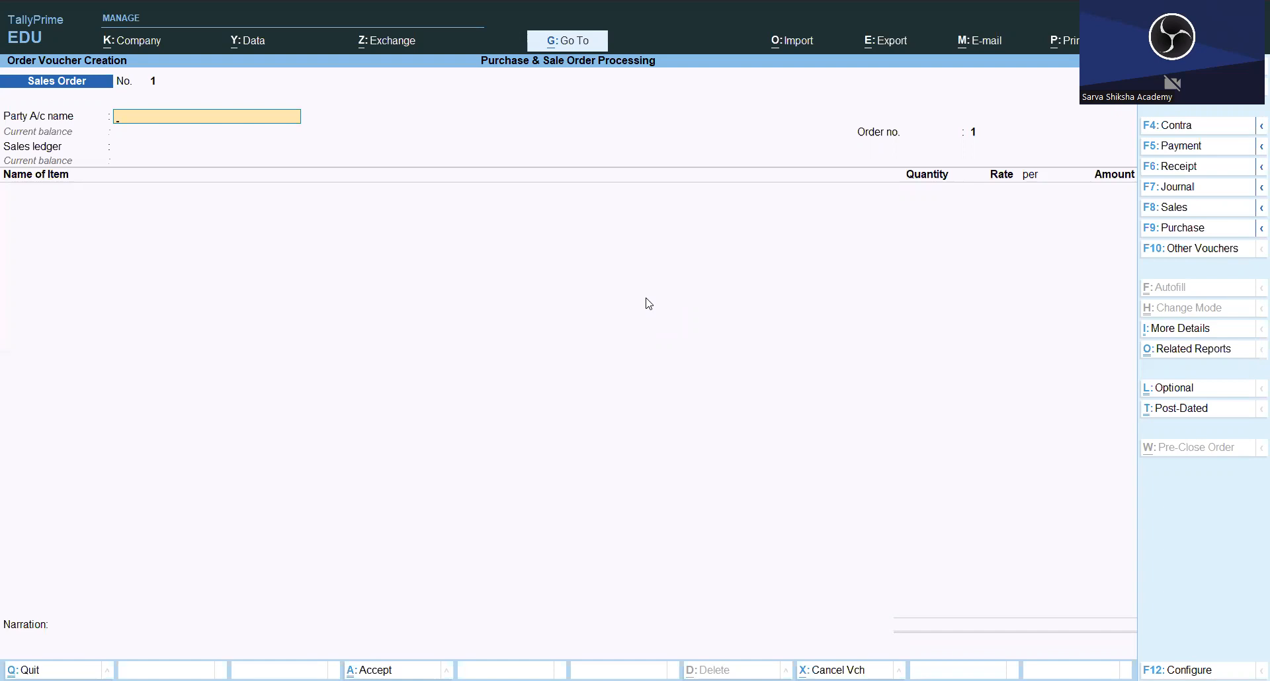
Create a new party ledger named Verma Traders under the Sundry Debtors group
{"action": "key", "text": "alt+c"}
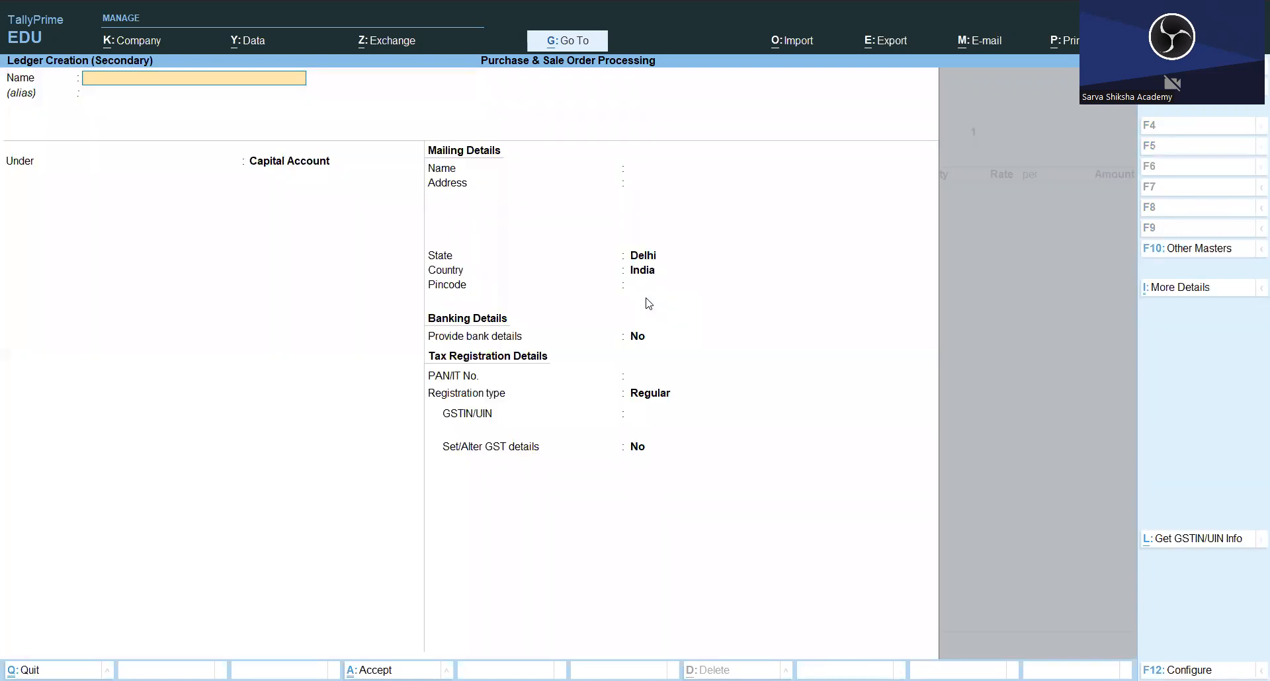
{"action": "type", "text": "Verma Trader"}
{"action": "key", "text": "Return"}
{"action": "key", "text": "Return"}
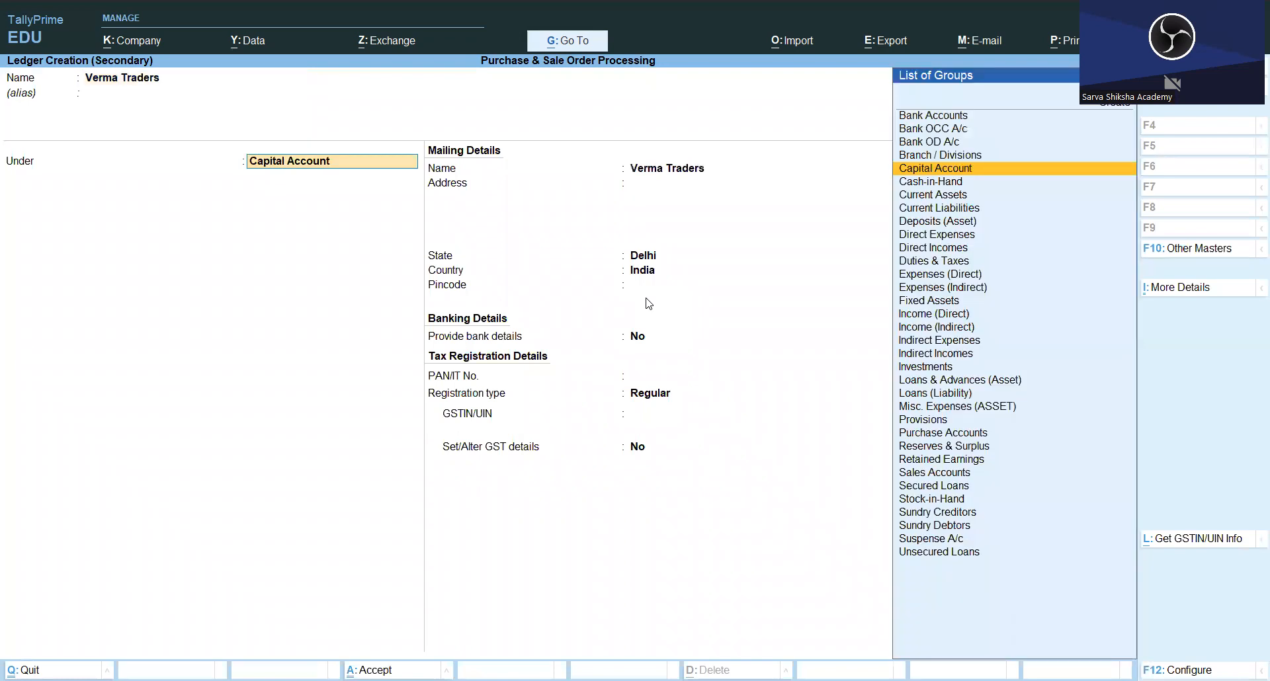
{"action": "type", "text": "Sun"}
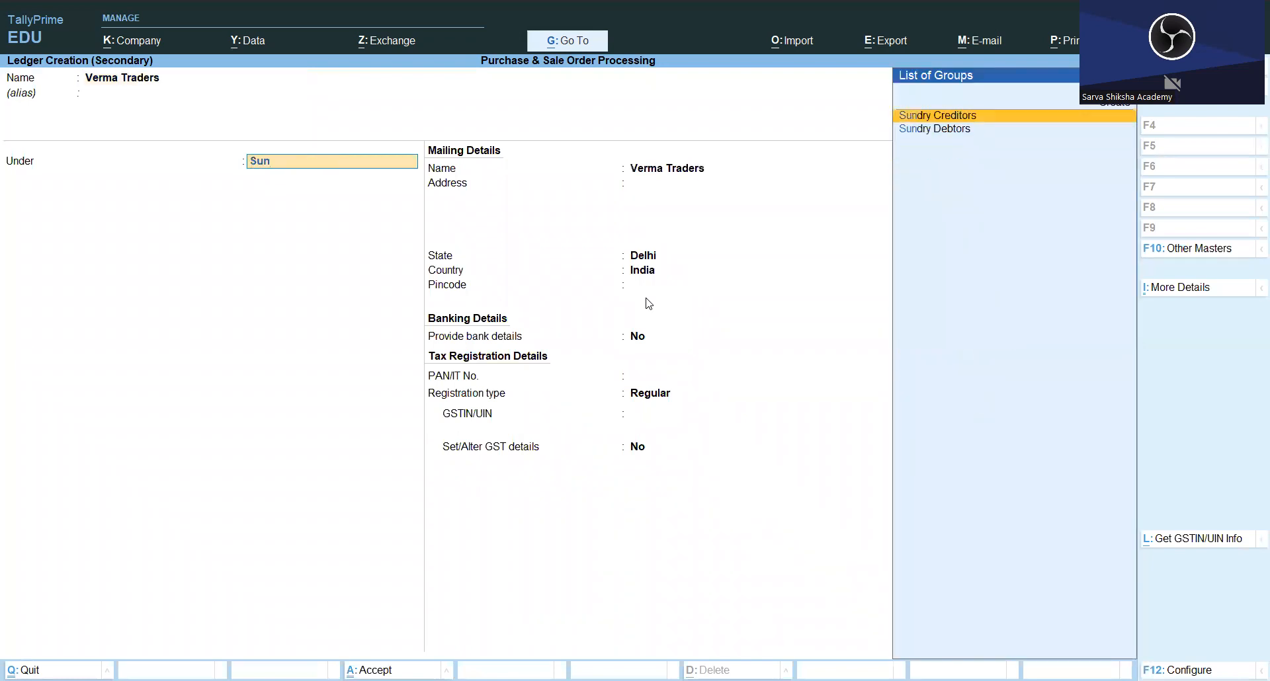
{"action": "key", "text": "Down"}
{"action": "key", "text": "Return"}
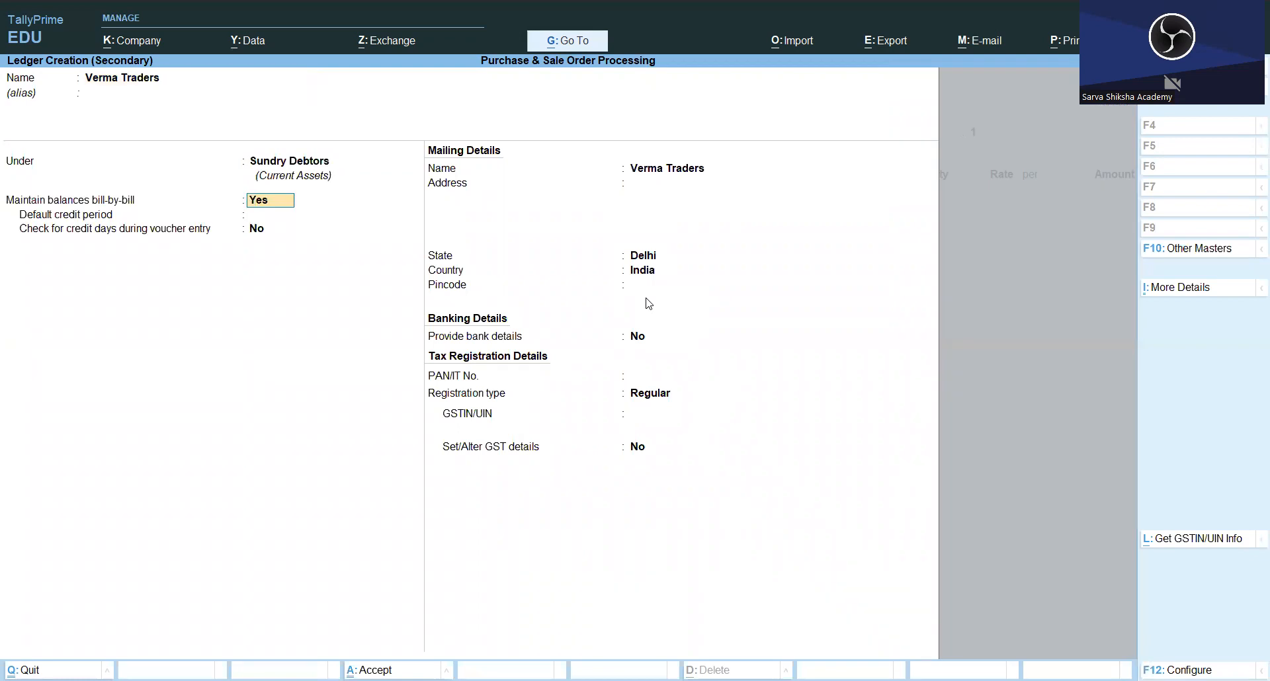
Keep bill-by-bill balances enabled, leave the credit settings at their defaults and save the Verma Traders ledger
{"action": "key", "text": "Return"}
{"action": "key", "text": "Return"}
{"action": "key", "text": "Return"}
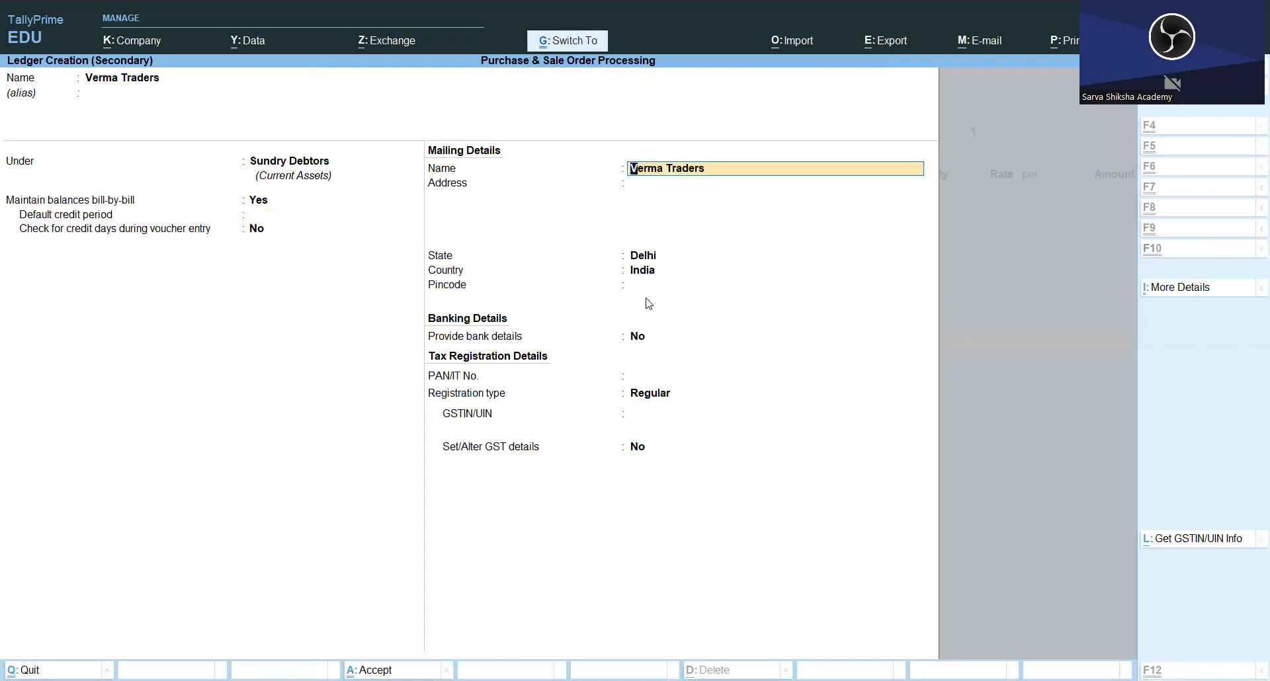
{"action": "key", "text": "ctrl+a"}
{"action": "key", "text": "Escape"}
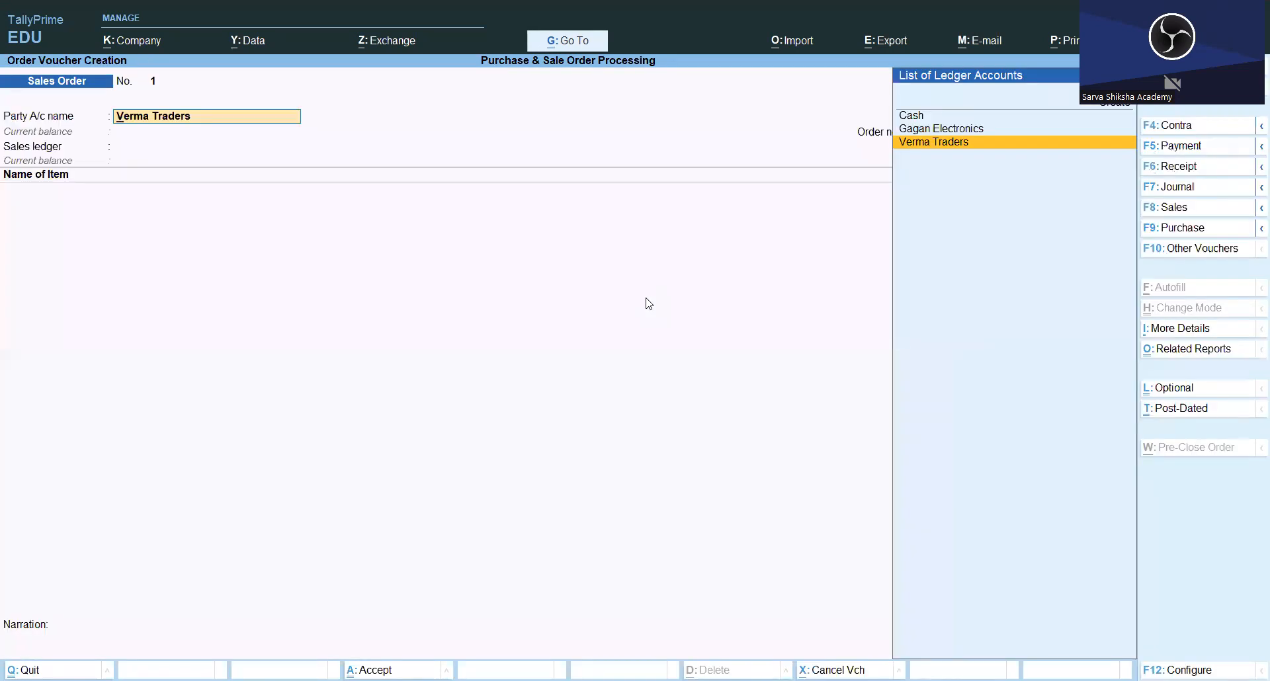
Select Verma Traders as the sales order's party account and accept the default party details
{"action": "key", "text": "Return"}
{"action": "key", "text": "Escape"}
{"action": "key", "text": "Return"}
{"action": "key", "text": "Return"}
{"action": "key", "text": "Return"}
{"action": "key", "text": "Return"}
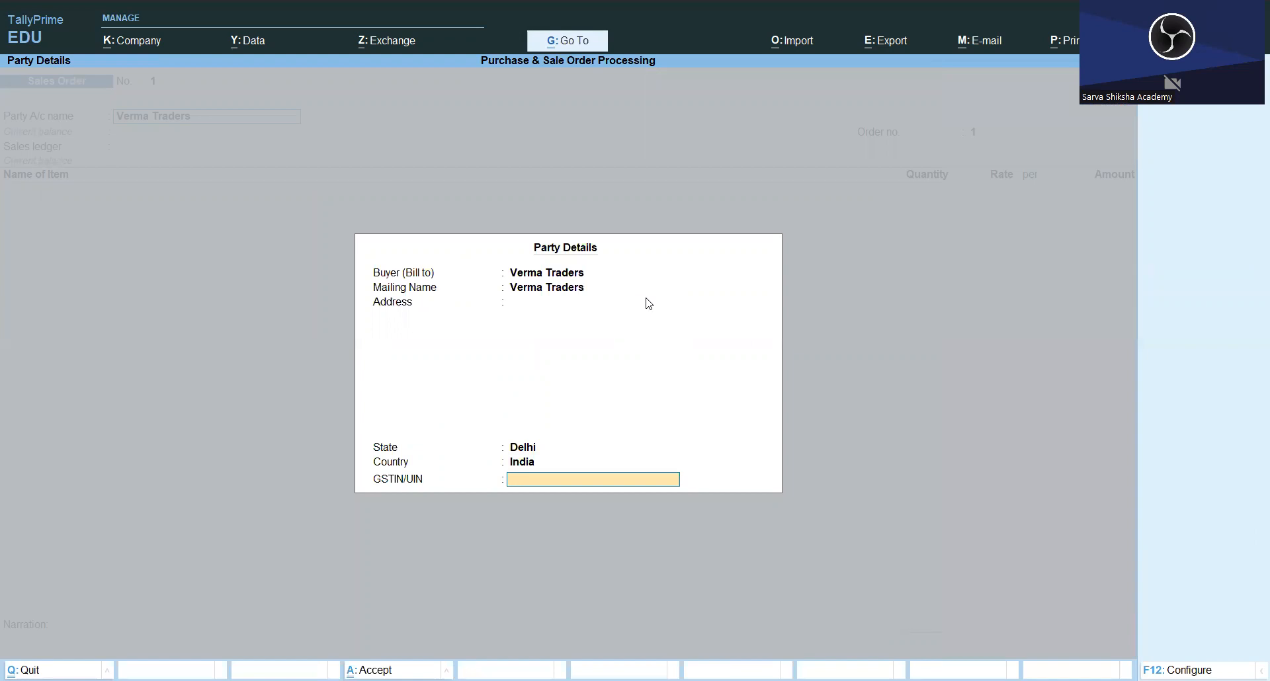
{"action": "key", "text": "Return"}
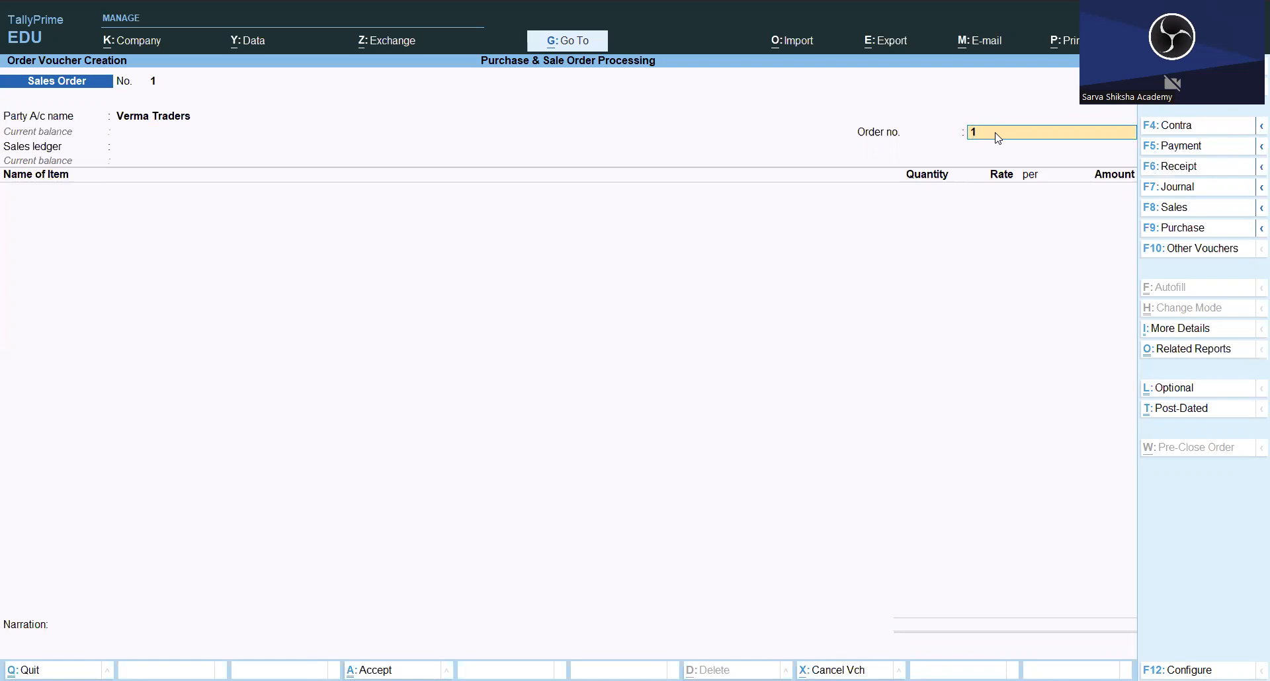
Enter sale/ord/01 as the order number of the sales order
{"action": "type", "text": "sal"}
{"action": "type", "text": "e/order"}
{"action": "key", "text": "Return"}
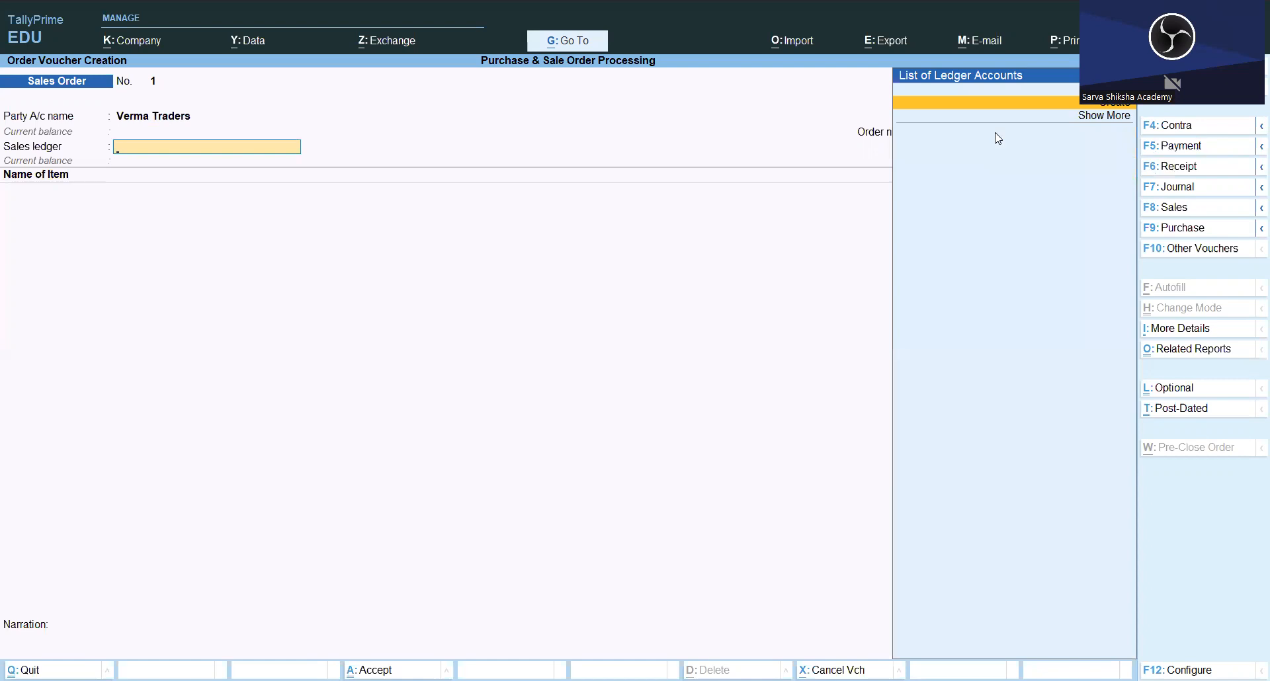
Create a ledger named Sales under Sales Accounts with the ledger type Not Applicable
{"action": "key", "text": "Return"}
{"action": "type", "text": "Sales"}
{"action": "key", "text": "Return"}
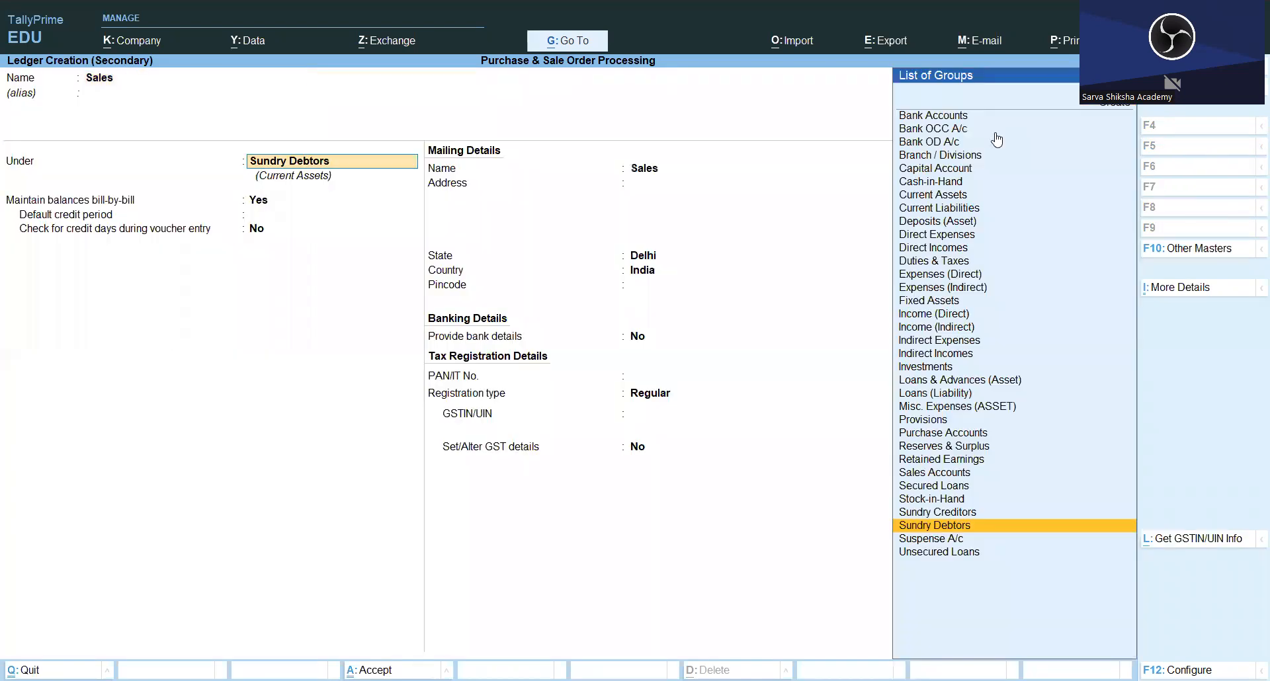
{"action": "type", "text": "Sa"}
{"action": "key", "text": "Return"}
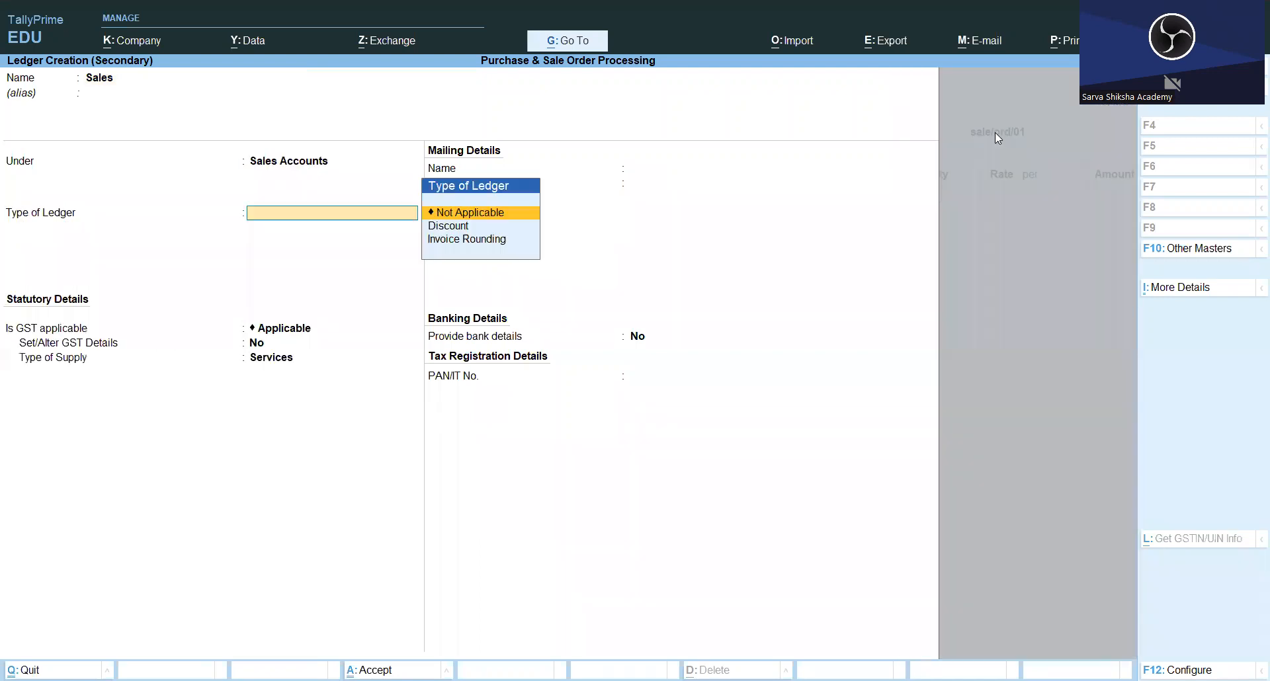
{"action": "key", "text": "Return"}
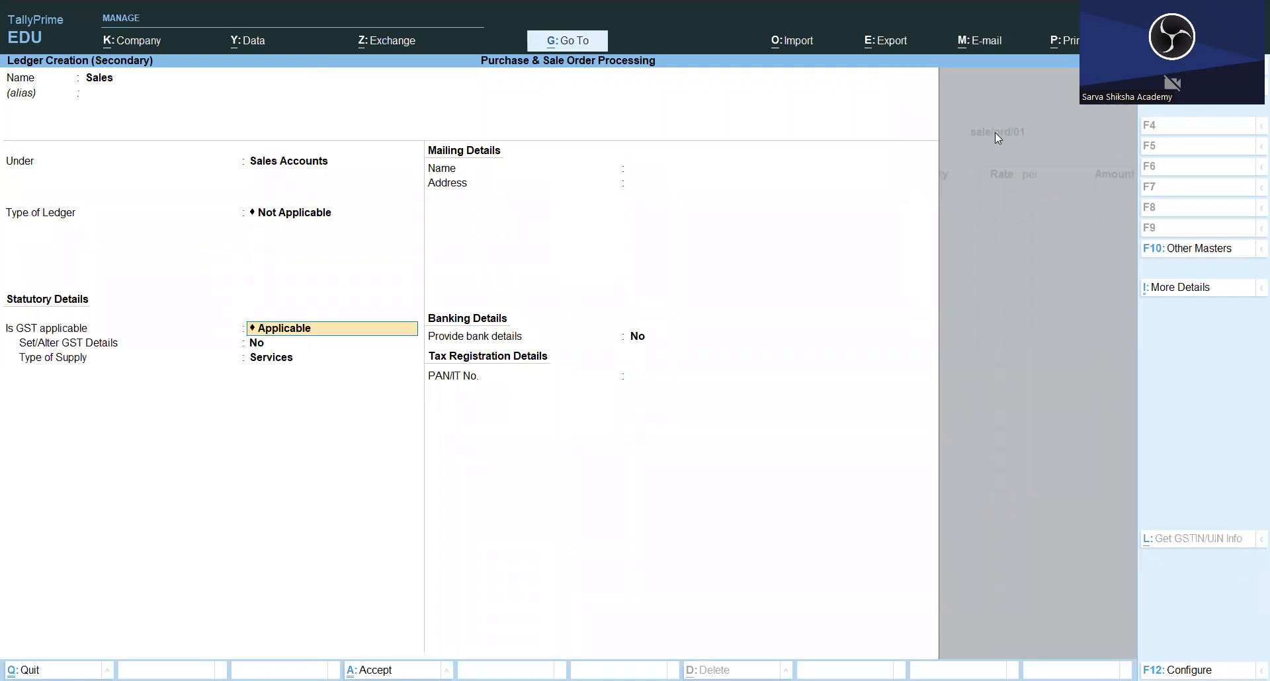
Check the Inventory Values are affected setting among the Sales ledger's additional details
{"action": "key", "text": "ctrl"}
{"action": "key", "text": "ctrl+i"}
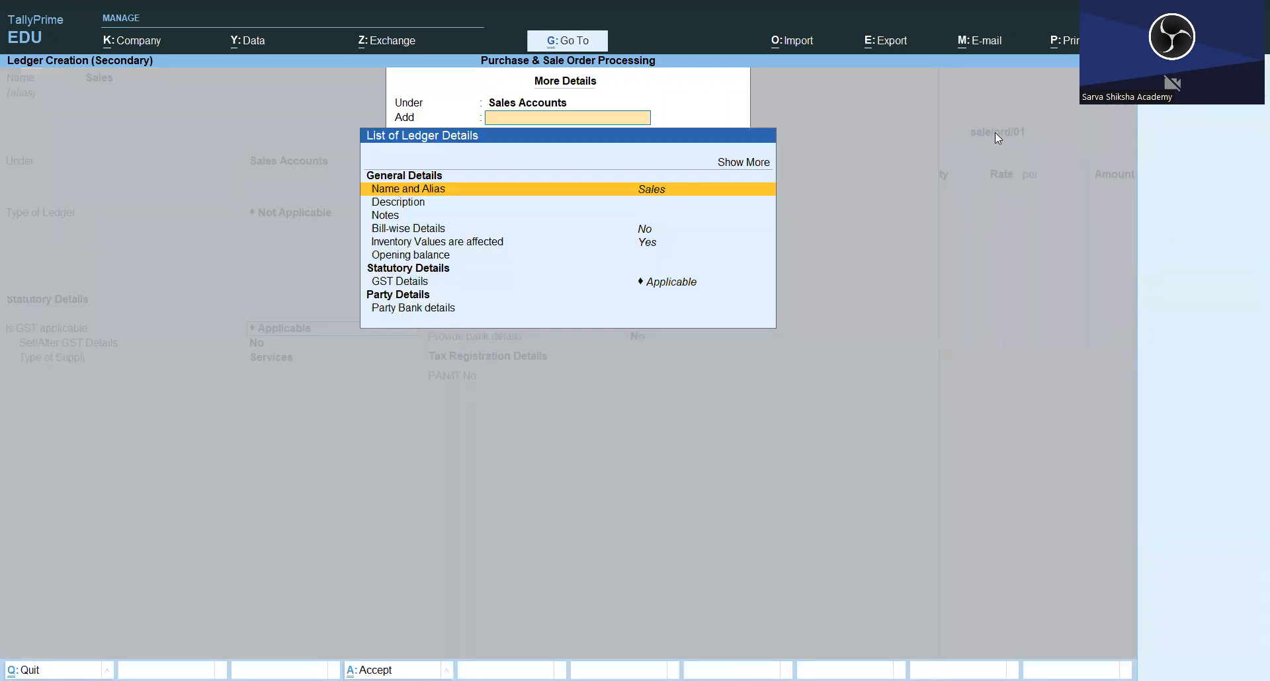
{"action": "key", "text": "Down"}
{"action": "key", "text": "Down"}
{"action": "key", "text": "Down"}
{"action": "key", "text": "Down"}
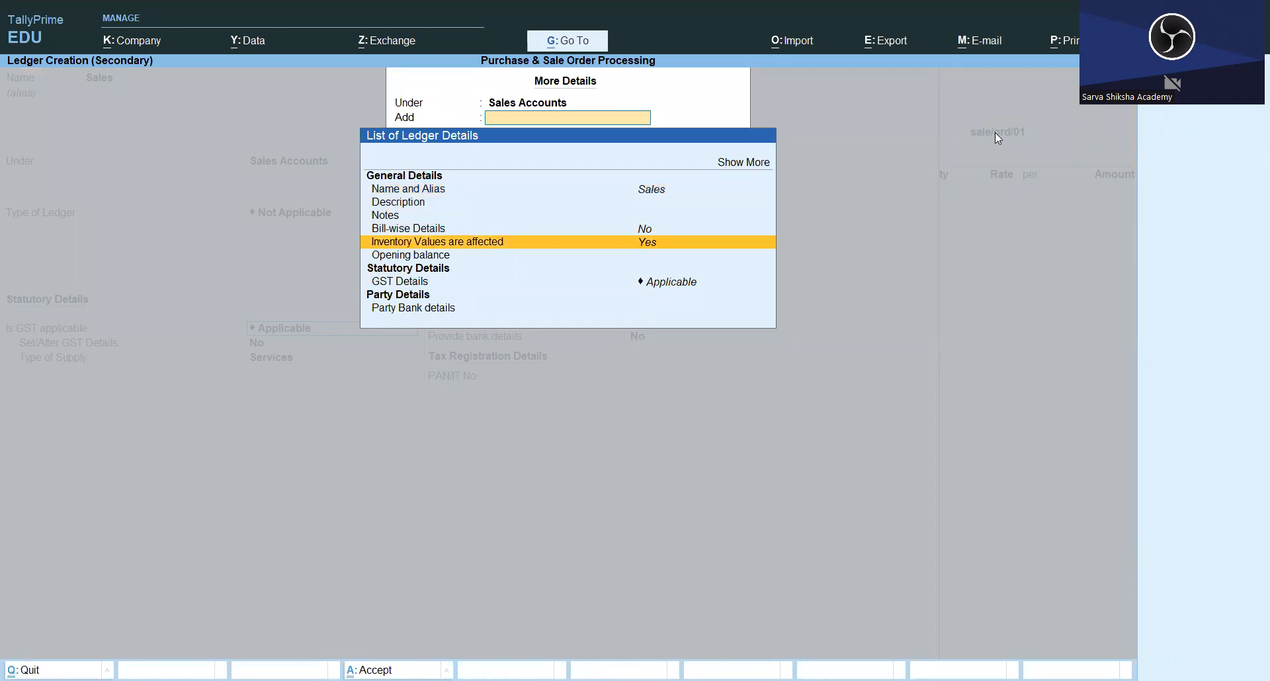
{"action": "key", "text": "Escape"}
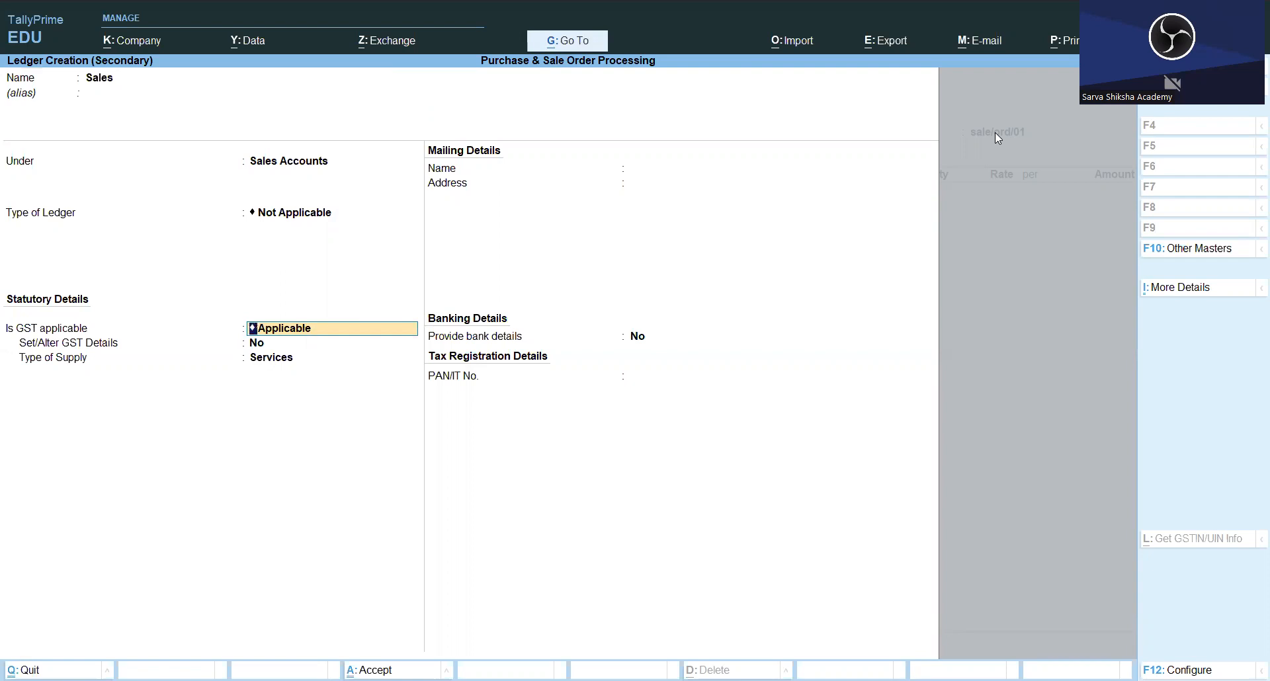
Keep GST applicable, set the type of supply to Goods and save the Sales ledger
{"action": "key", "text": "Return"}
{"action": "key", "text": "Return"}
{"action": "key", "text": "Up"}
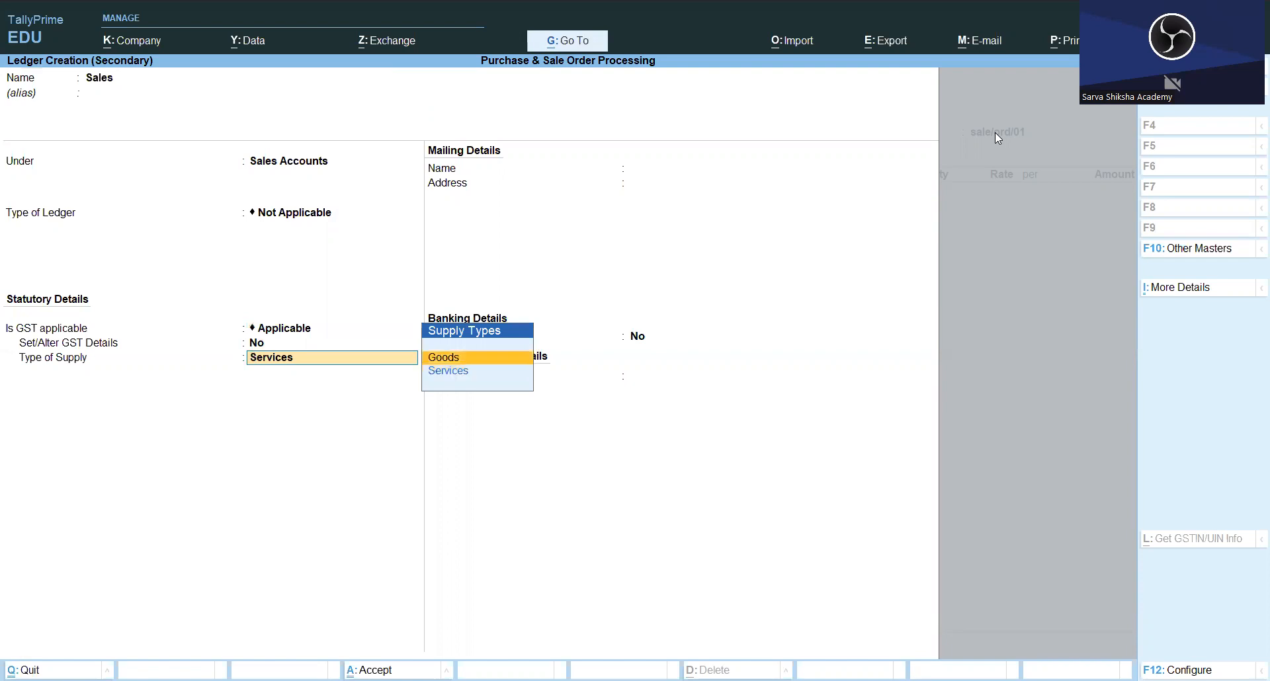
{"action": "key", "text": "Return"}
{"action": "key", "text": "ctrl"}
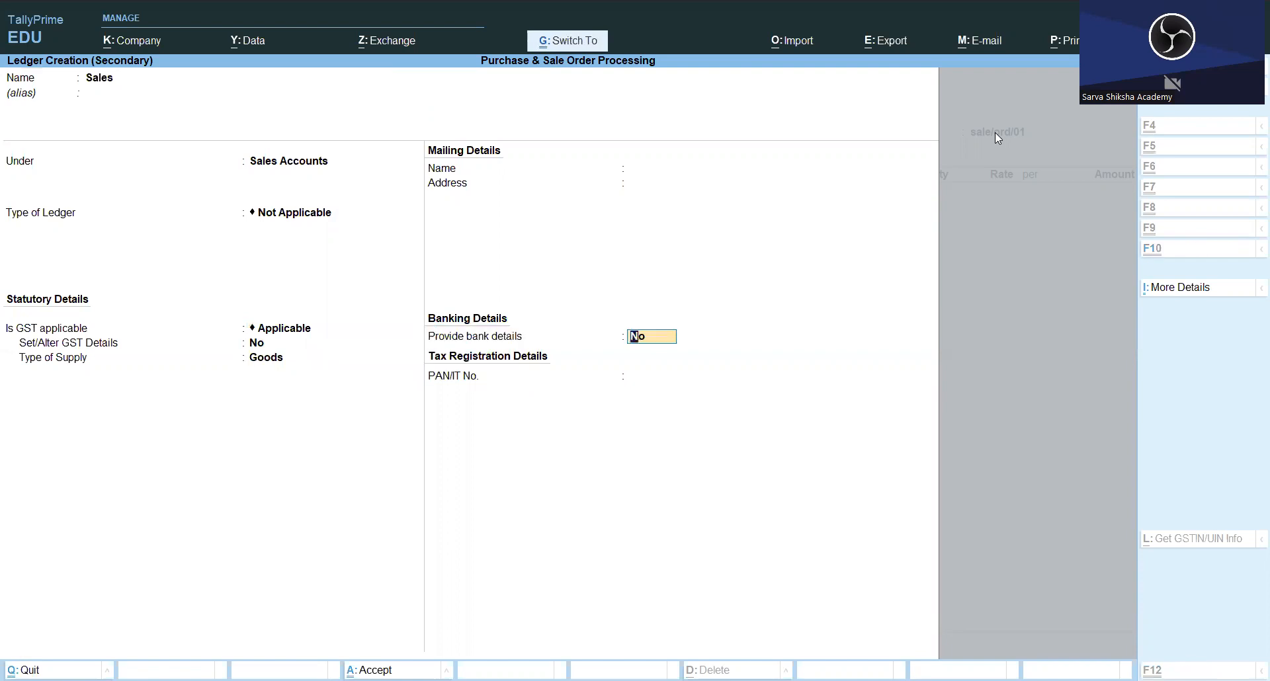
{"action": "key", "text": "ctrl+a"}
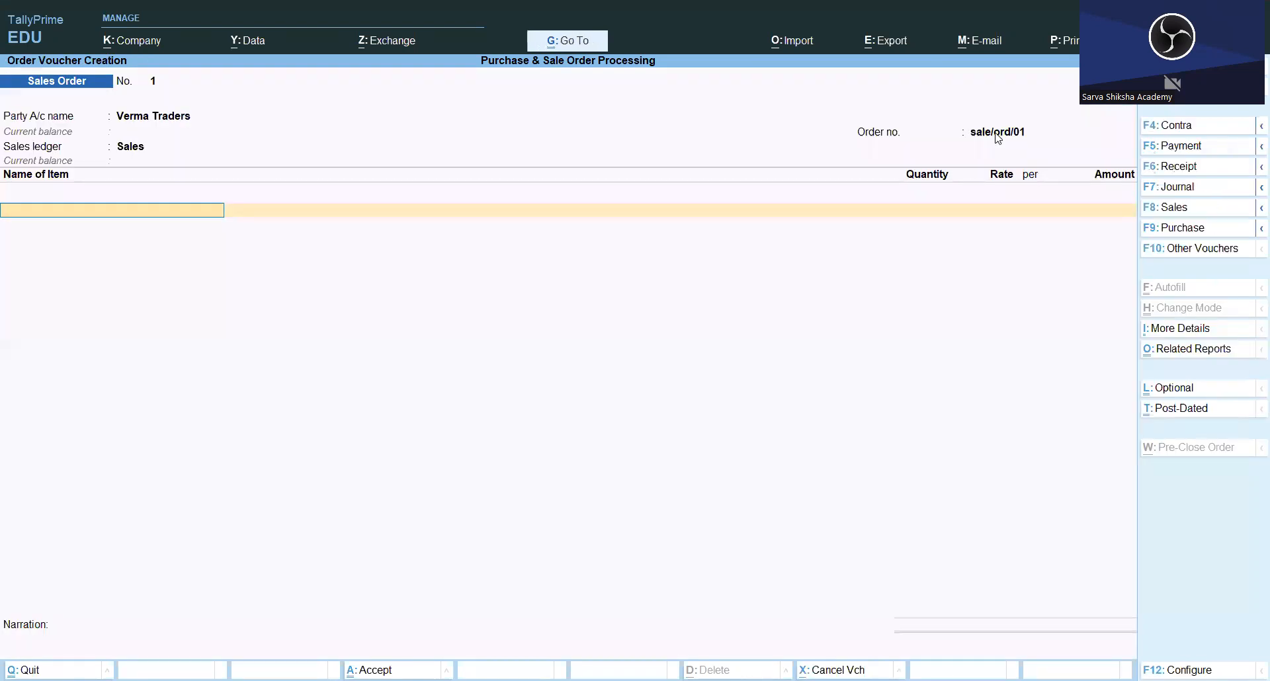
Add Sony Refrigerator as the stock item on the sales order
{"action": "type", "text": "R"}
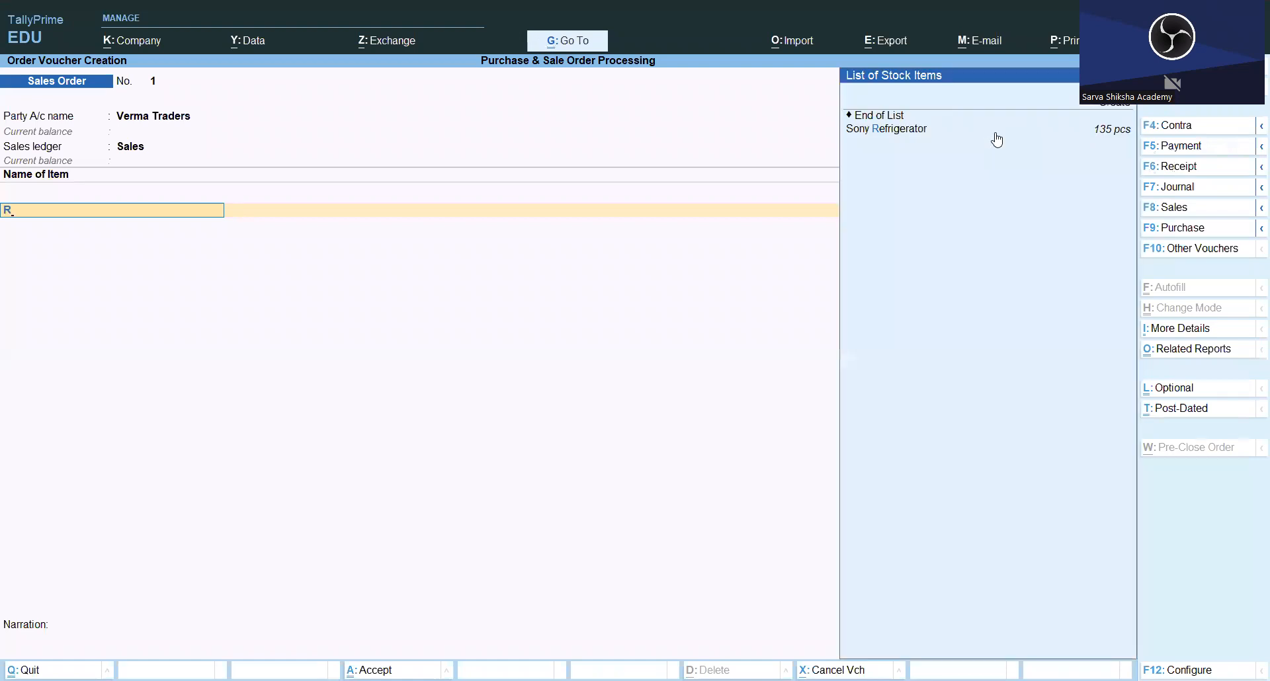
{"action": "key", "text": "Down"}
{"action": "key", "text": "Down"}
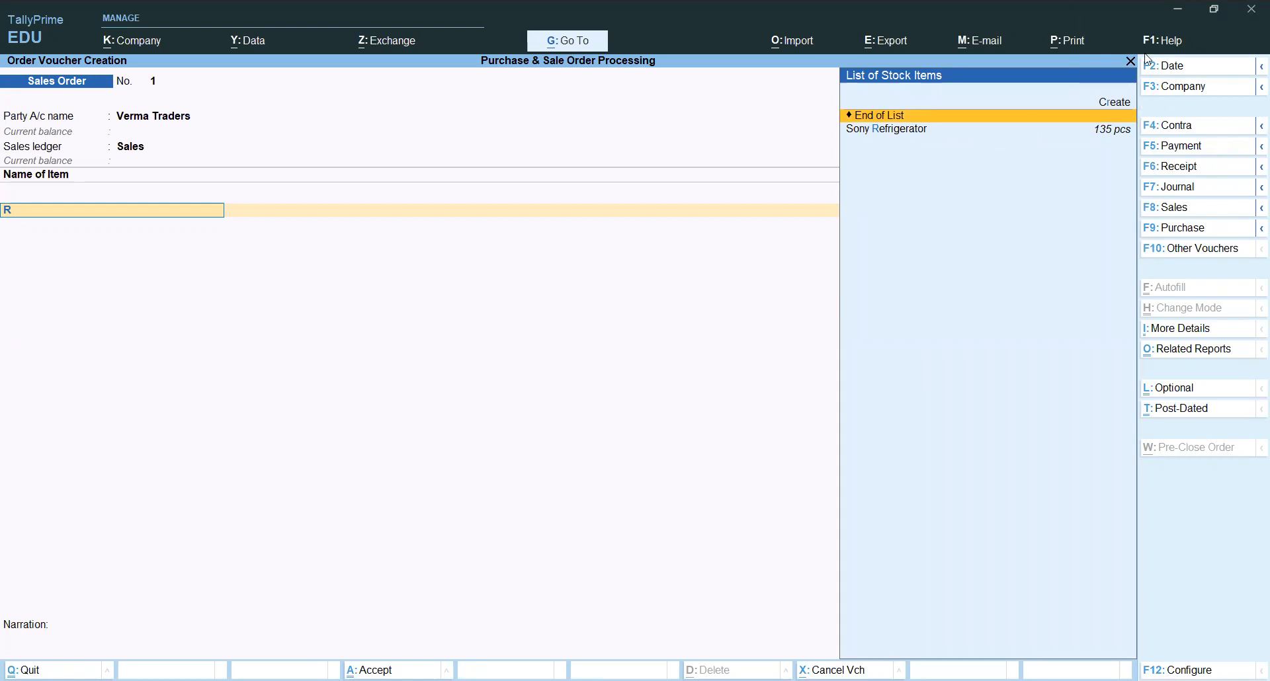
{"action": "key", "text": "Down"}
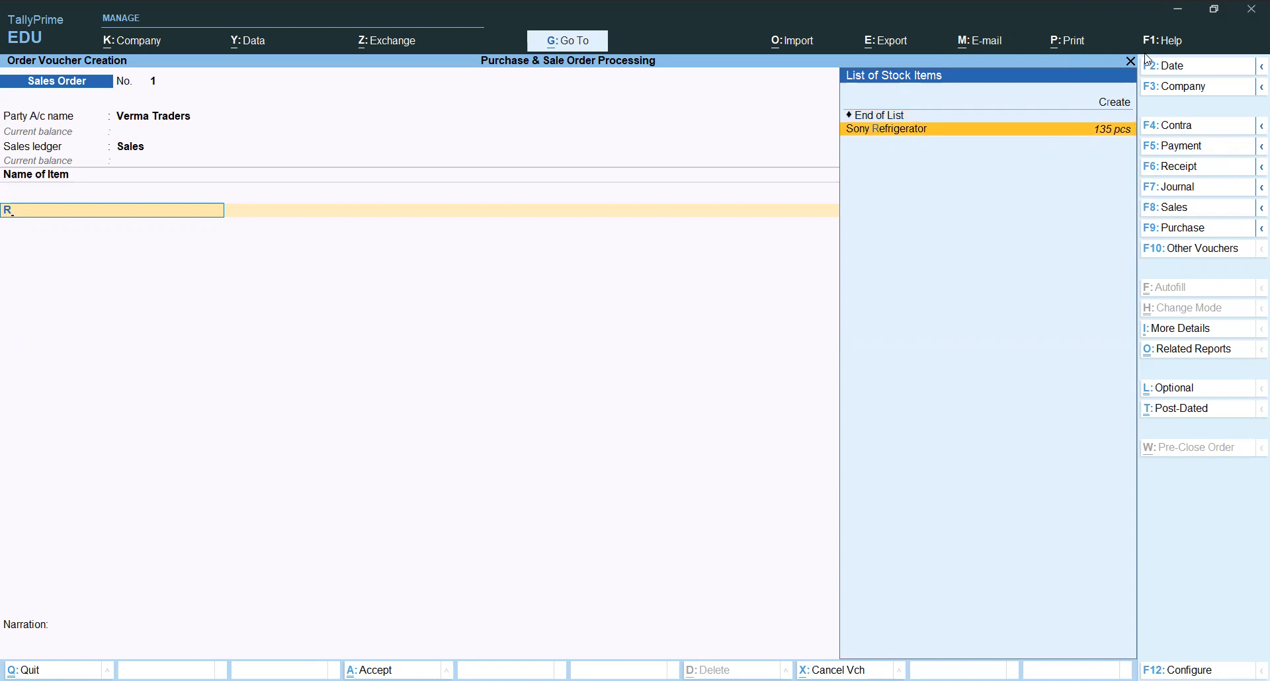
{"action": "key", "text": "Return"}
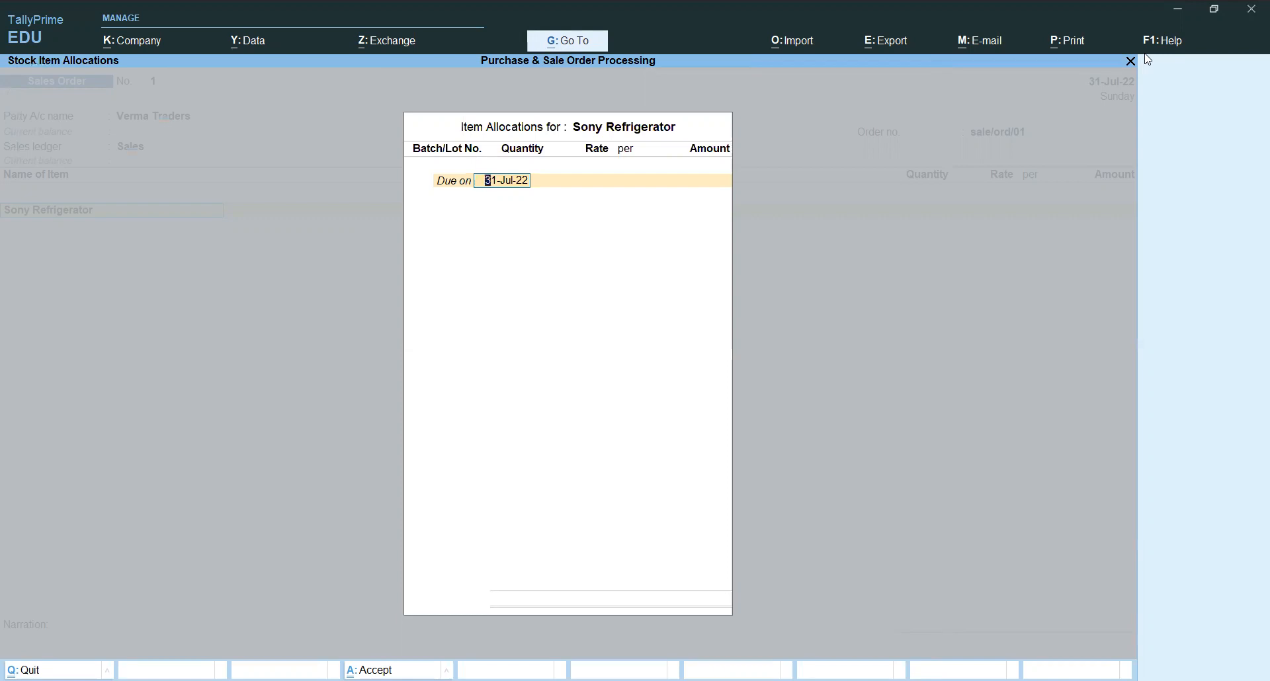
Set the Sony Refrigerator allocation due in 10 days and assign it to batch Btch/sony/002
{"action": "type", "text": "1"}
{"action": "key", "text": "Return"}
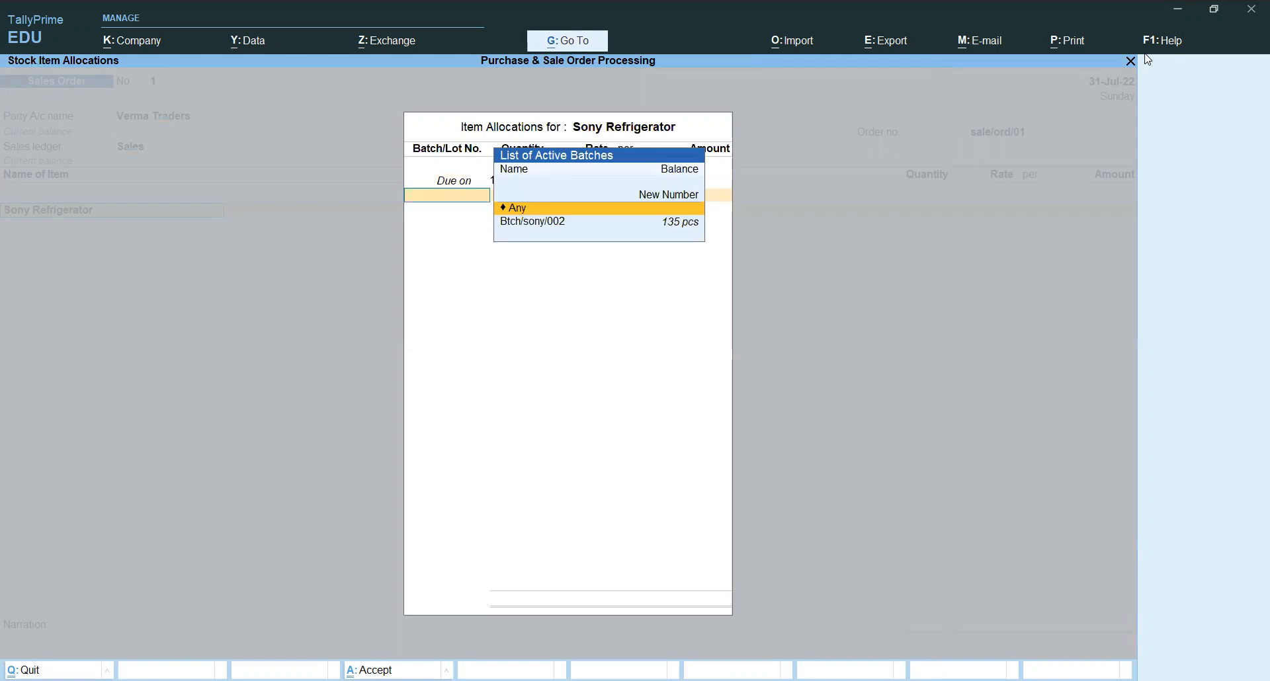
{"action": "key", "text": "Down"}
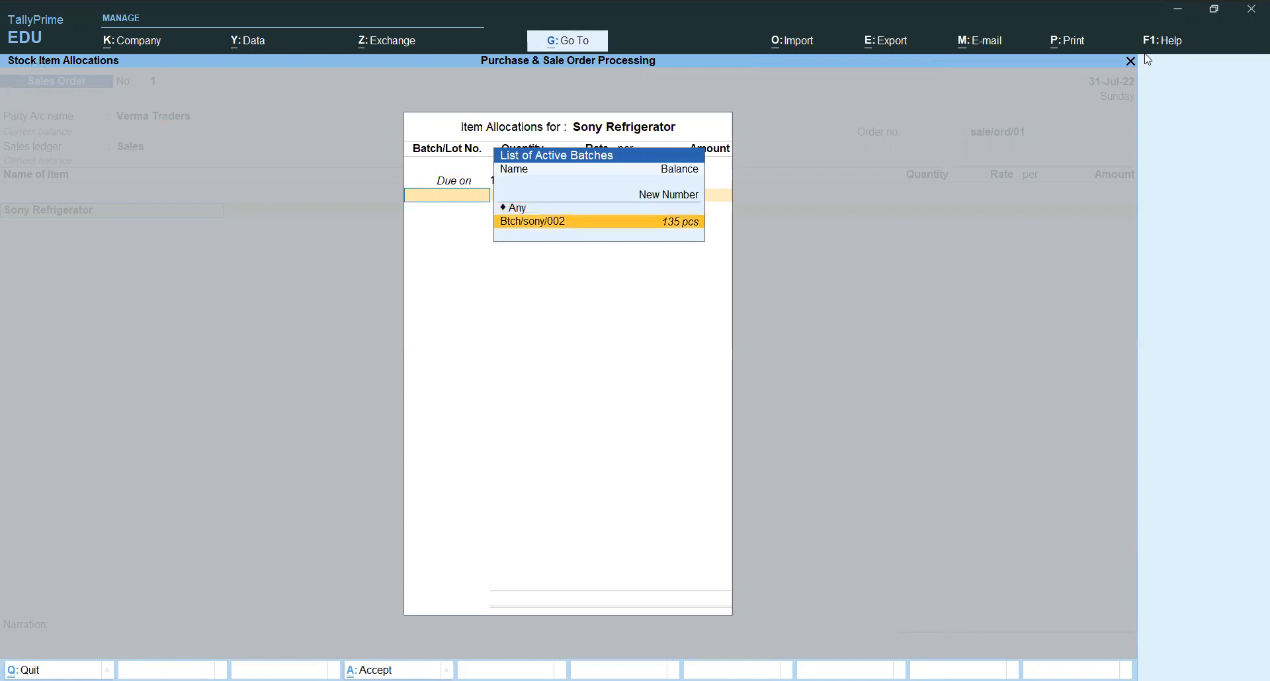
{"action": "key", "text": "Return"}
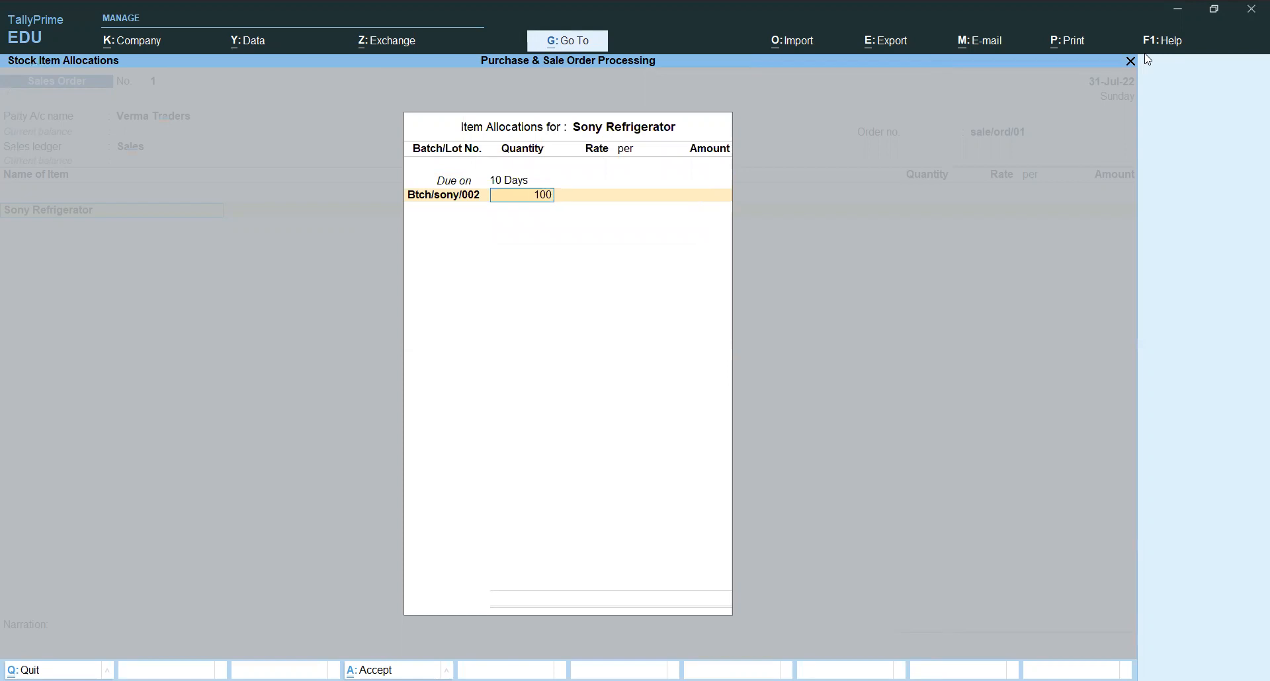
Enter a quantity of 100 pcs at a rate of 6,000 per piece for the refrigerator batch
{"action": "type", "text": "100"}
{"action": "key", "text": "Return"}
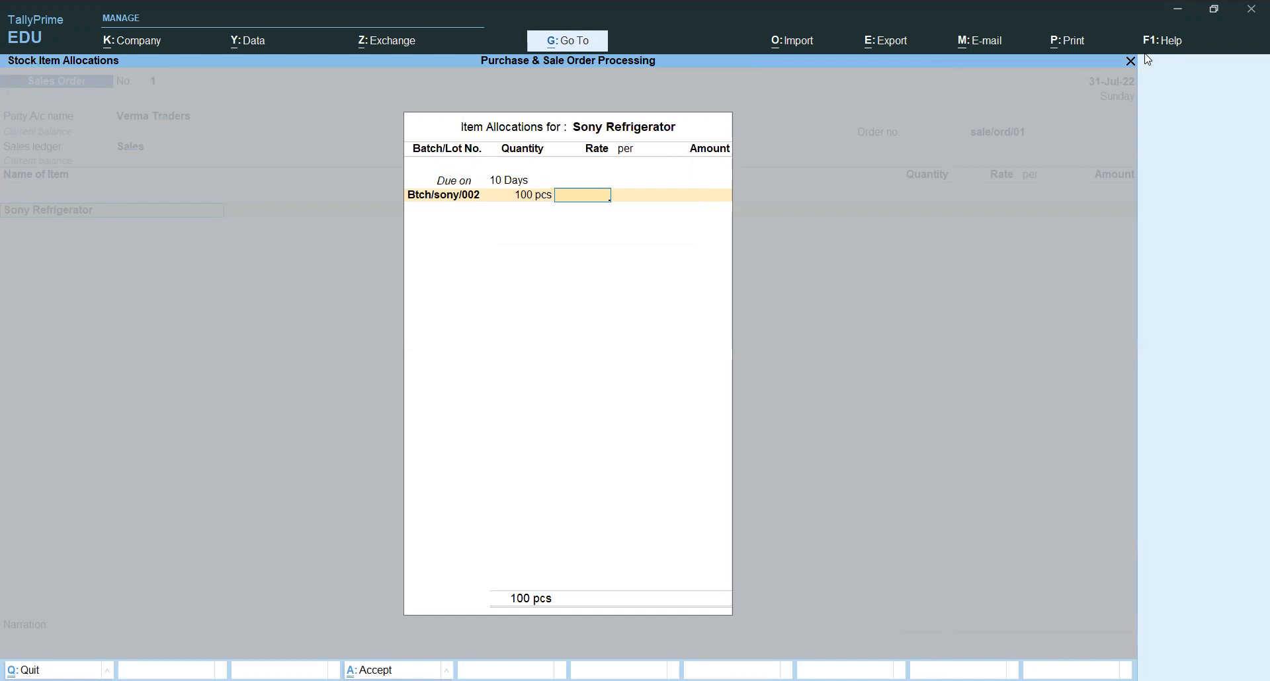
{"action": "type", "text": "6000"}
{"action": "key", "text": "Return"}
{"action": "key", "text": "Return"}
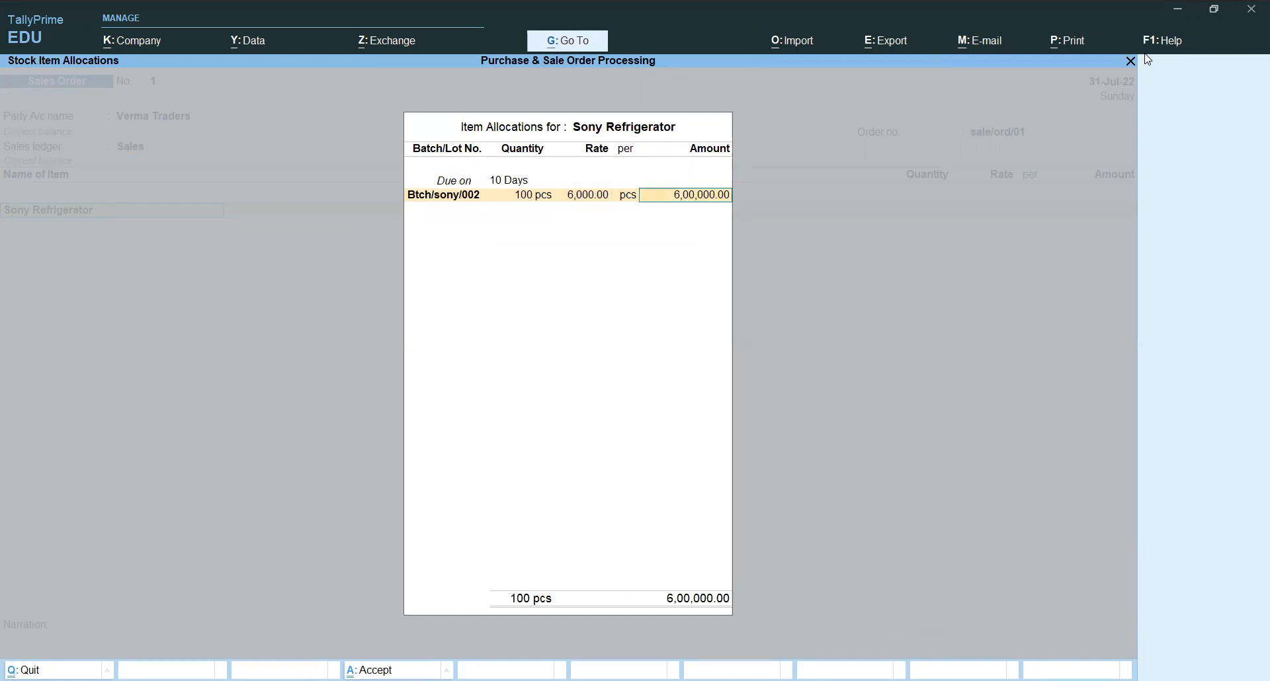
Accept the Sony Refrigerator allocation, end the item and ledger lists, and save sales order sale/ord/01 without a narration
{"action": "key", "text": "Return"}
{"action": "key", "text": "Return"}
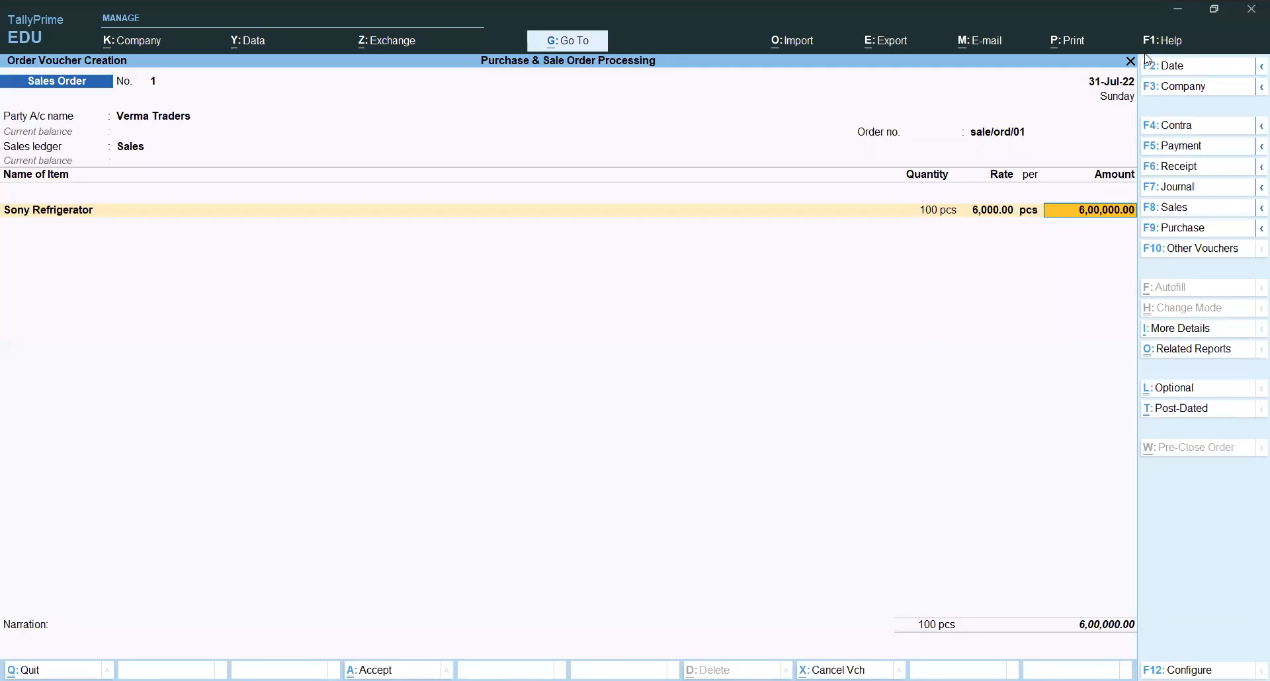
{"action": "key", "text": "Return"}
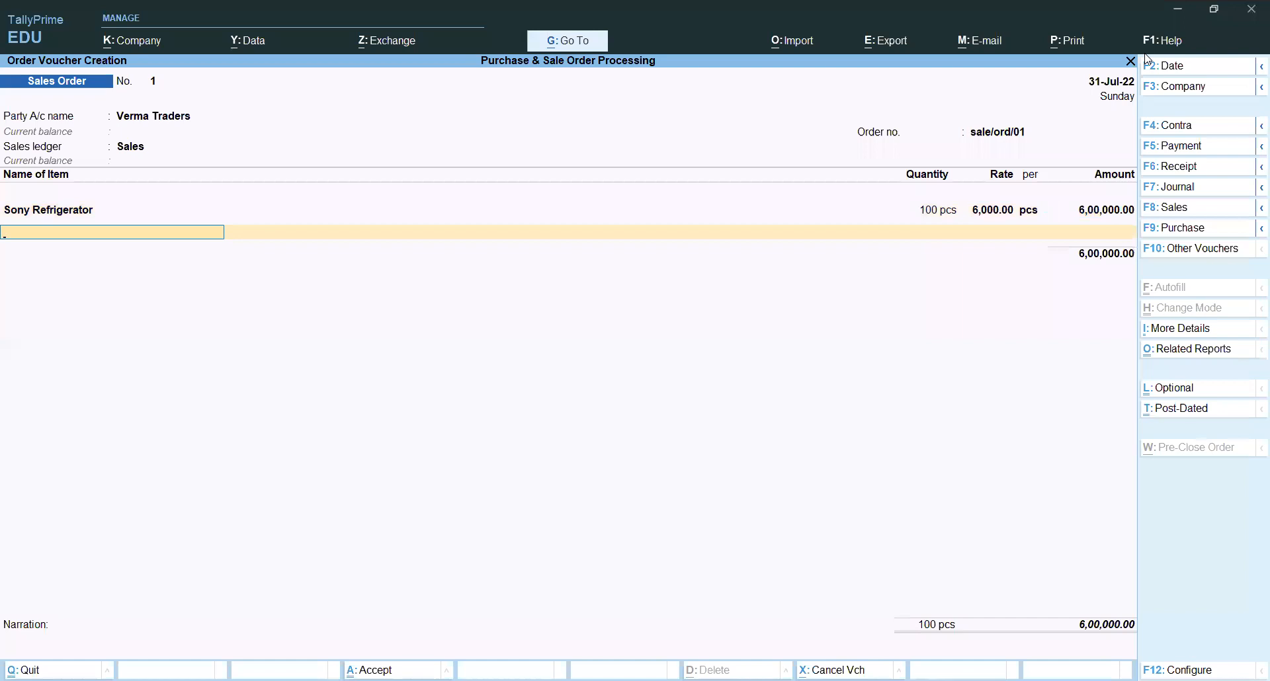
{"action": "key", "text": "Return"}
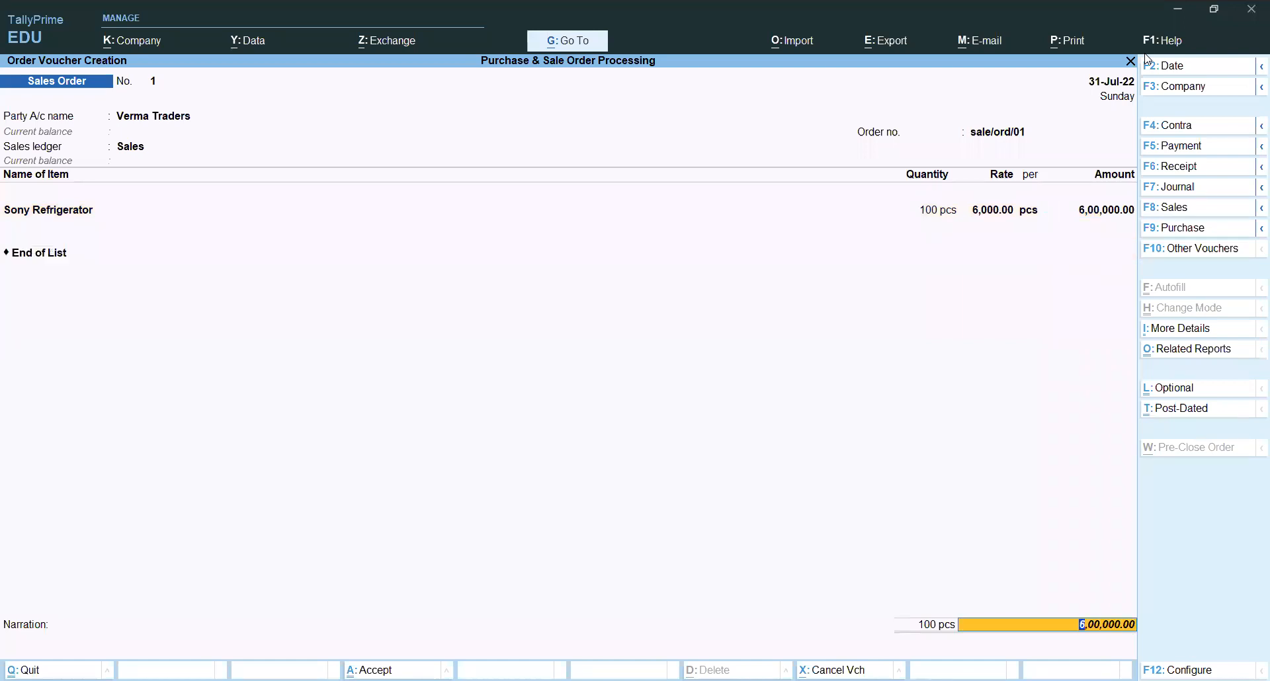
{"action": "key", "text": "Return"}
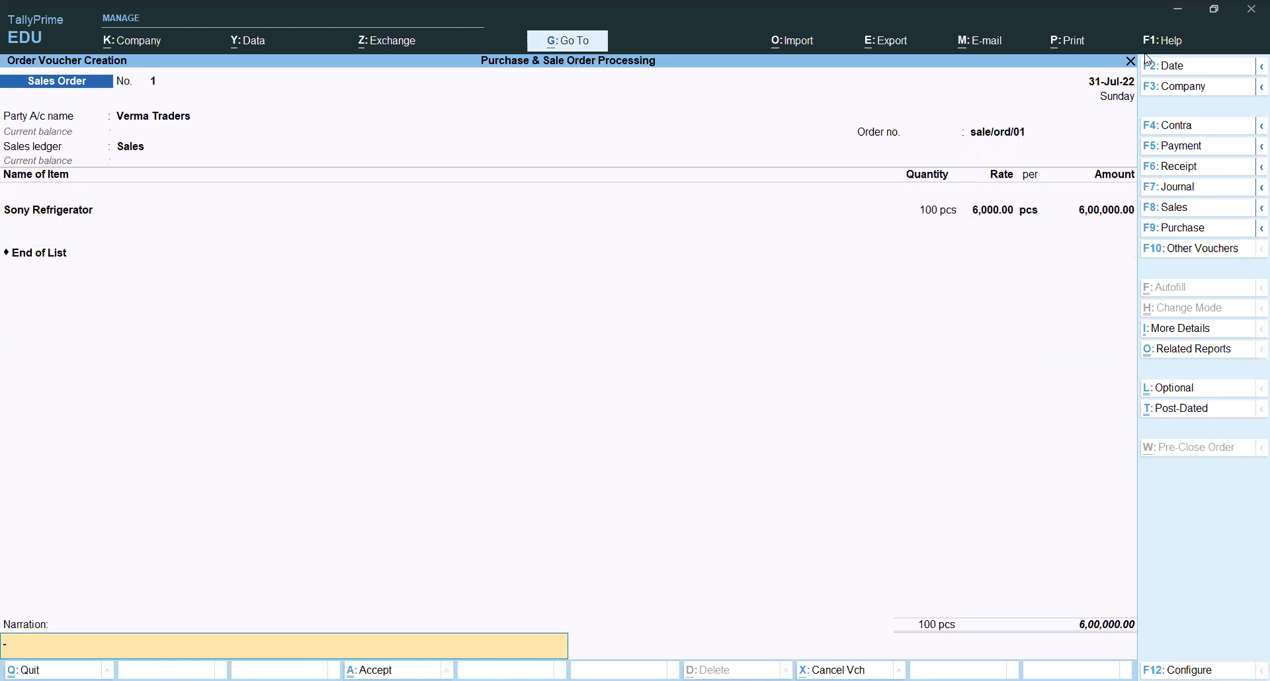
{"action": "key", "text": "Return"}
{"action": "key", "text": "Return"}
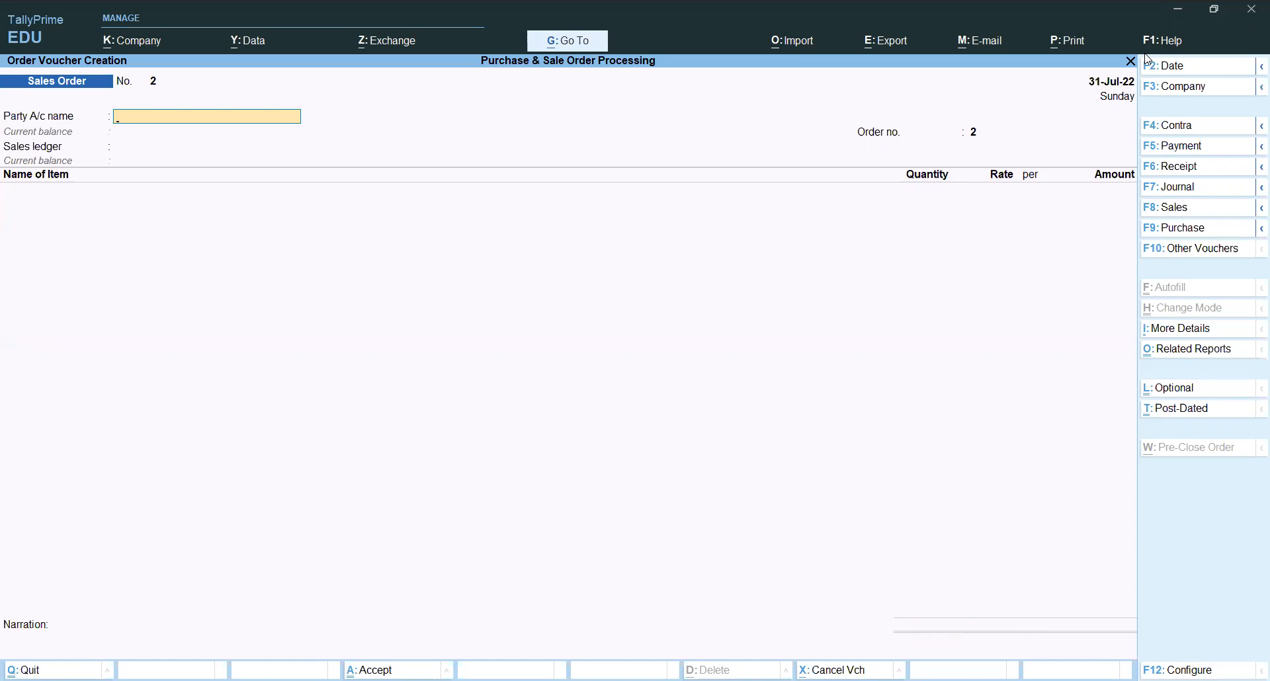
Choose Verma Traders as the party account for the new sales order and accept its additional details
{"action": "type", "text": "R"}
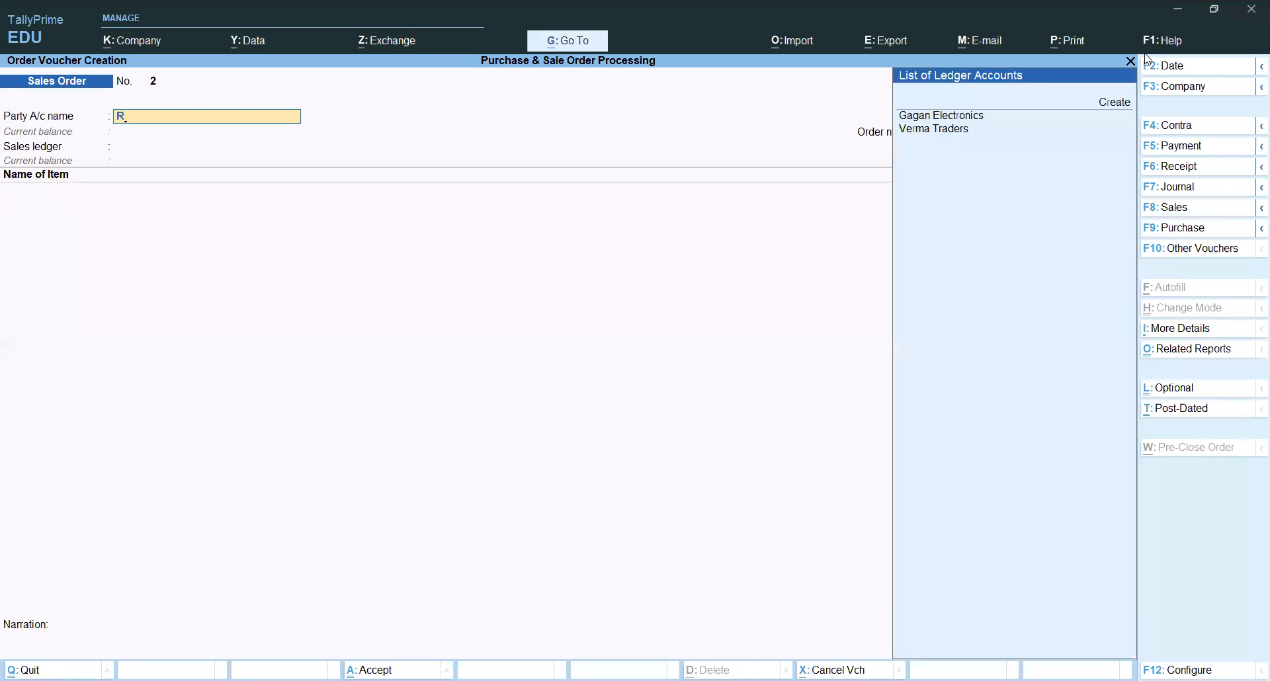
{"action": "key", "text": "Down"}
{"action": "key", "text": "Down"}
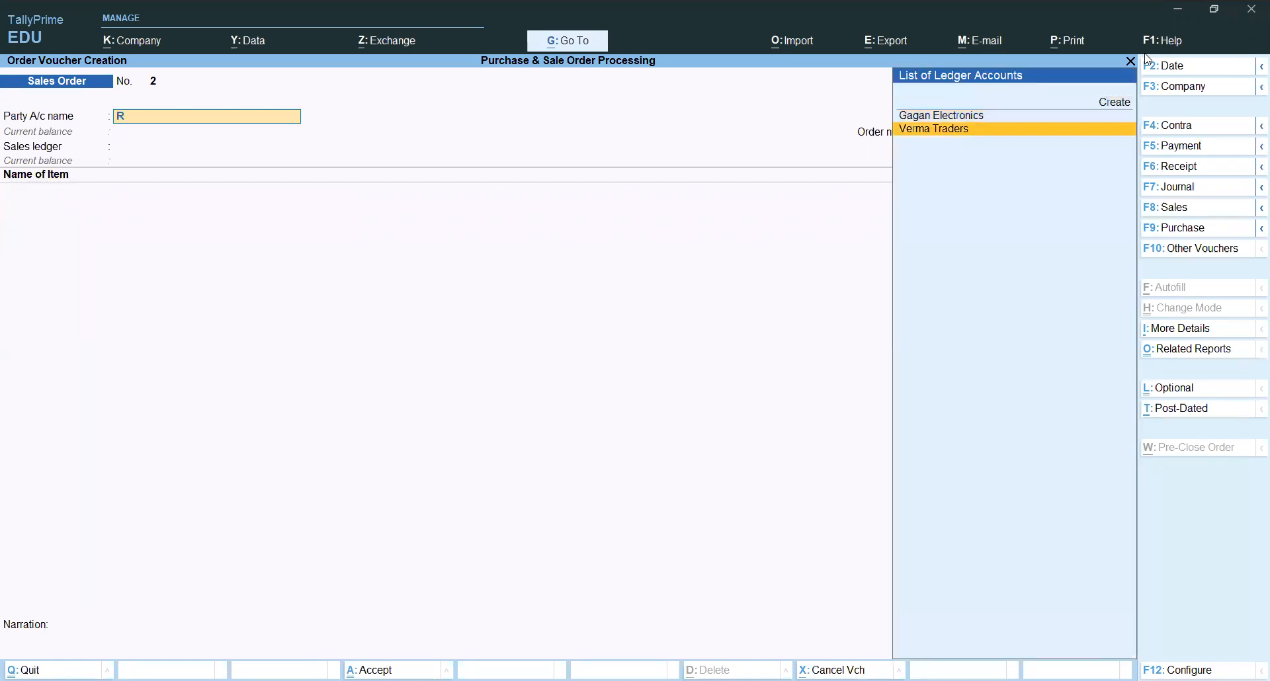
{"action": "key", "text": "Return"}
{"action": "key", "text": "ctrl+a"}
{"action": "key", "text": "Return"}
{"action": "key", "text": "ctrl+a"}
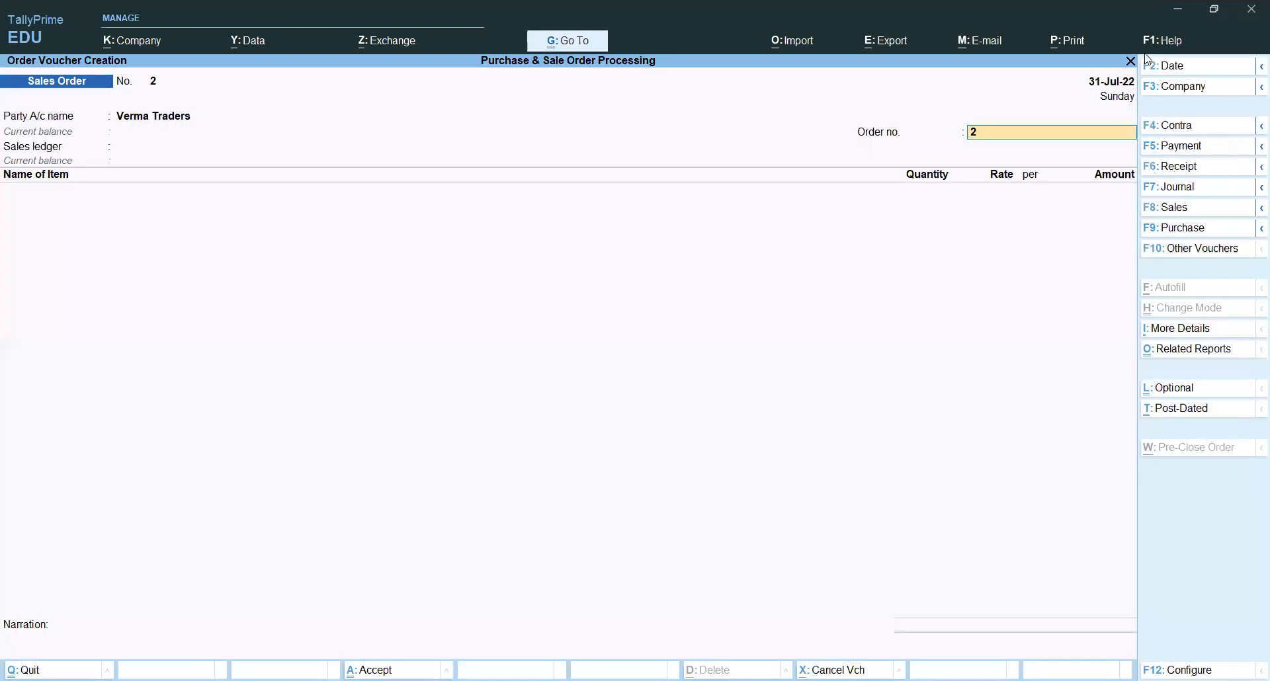
Change the voucher date of the second sales order to 1-Aug-22
{"action": "key", "text": "F2"}
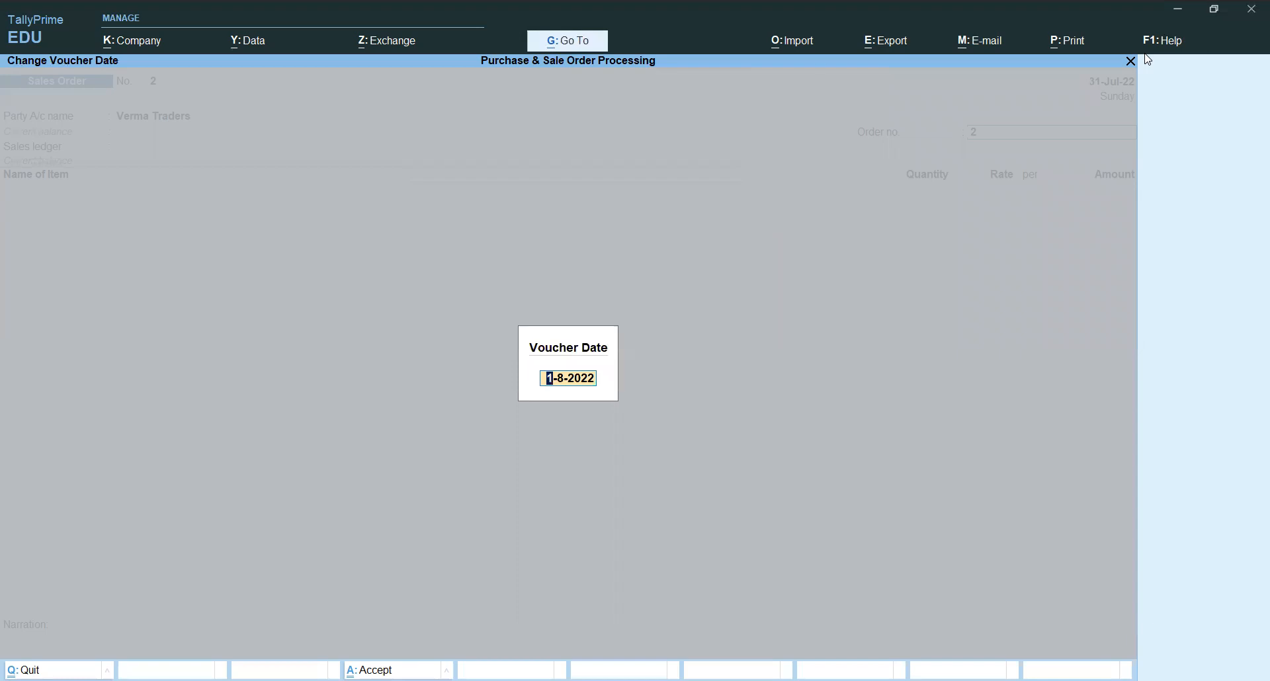
{"action": "type", "text": "1.8"}
{"action": "key", "text": "Return"}
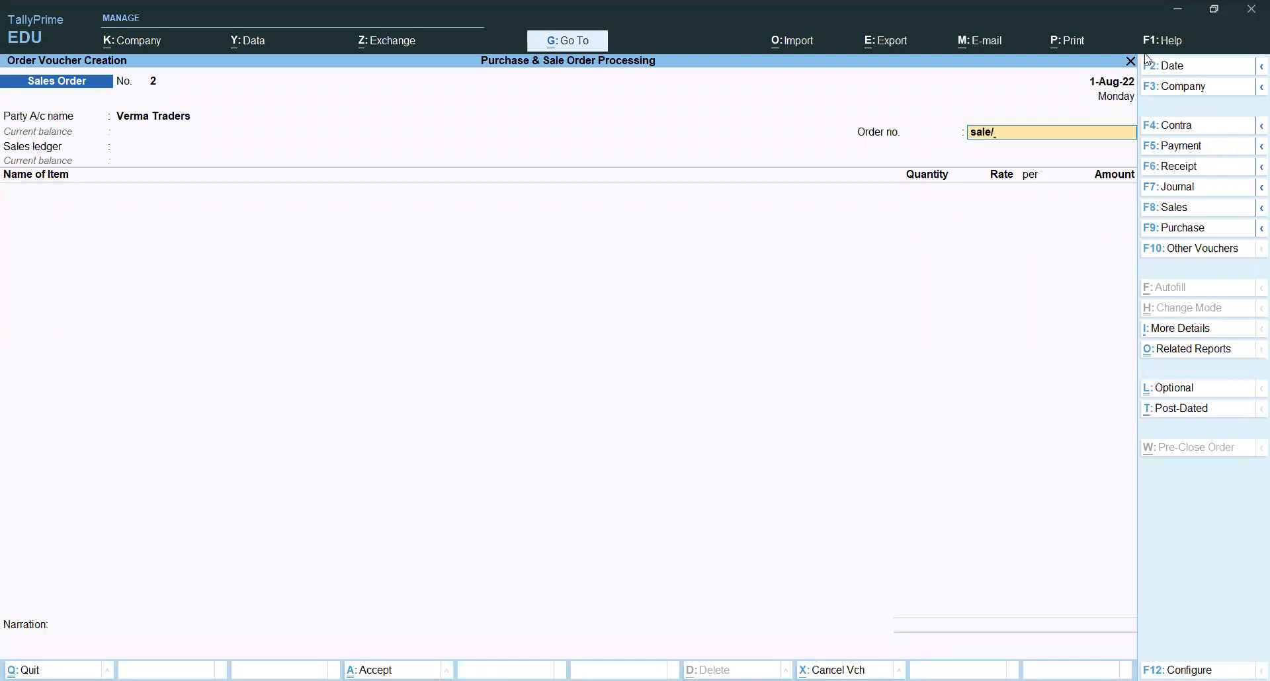
Enter the order number sale/ord/02 and choose Sales as the sales ledger
{"action": "type", "text": "sale/ord/02"}
{"action": "key", "text": "Return"}
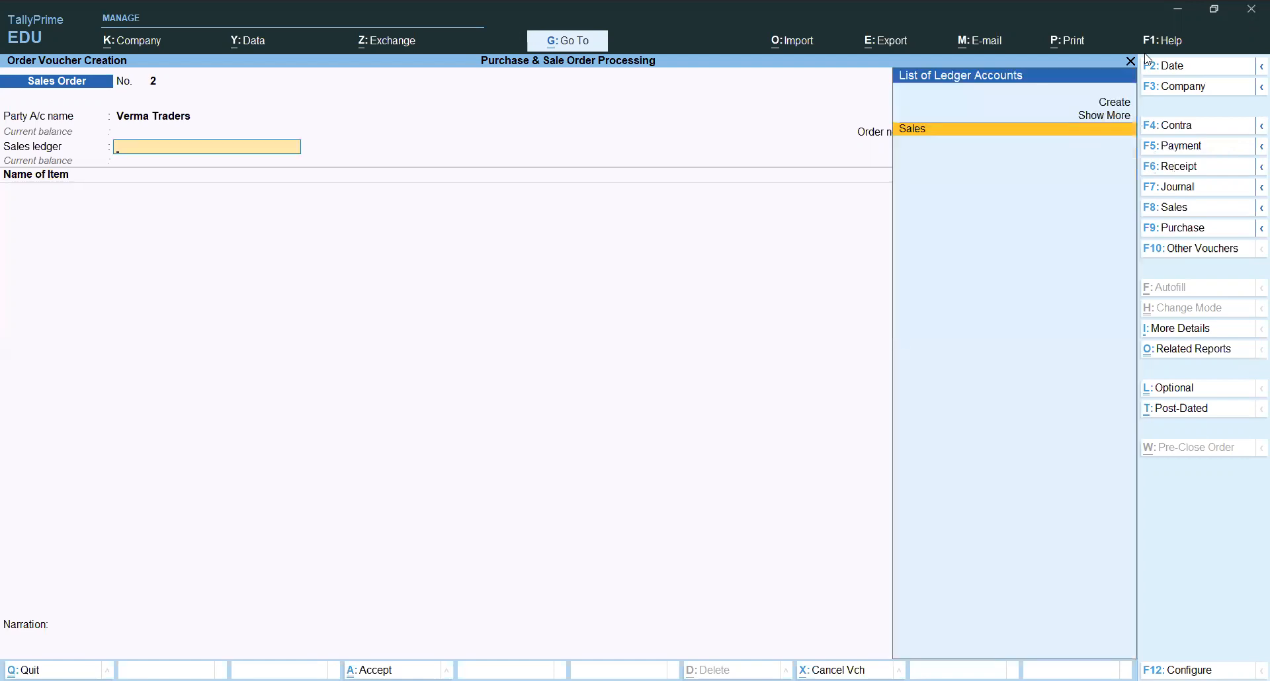
{"action": "key", "text": "Return"}
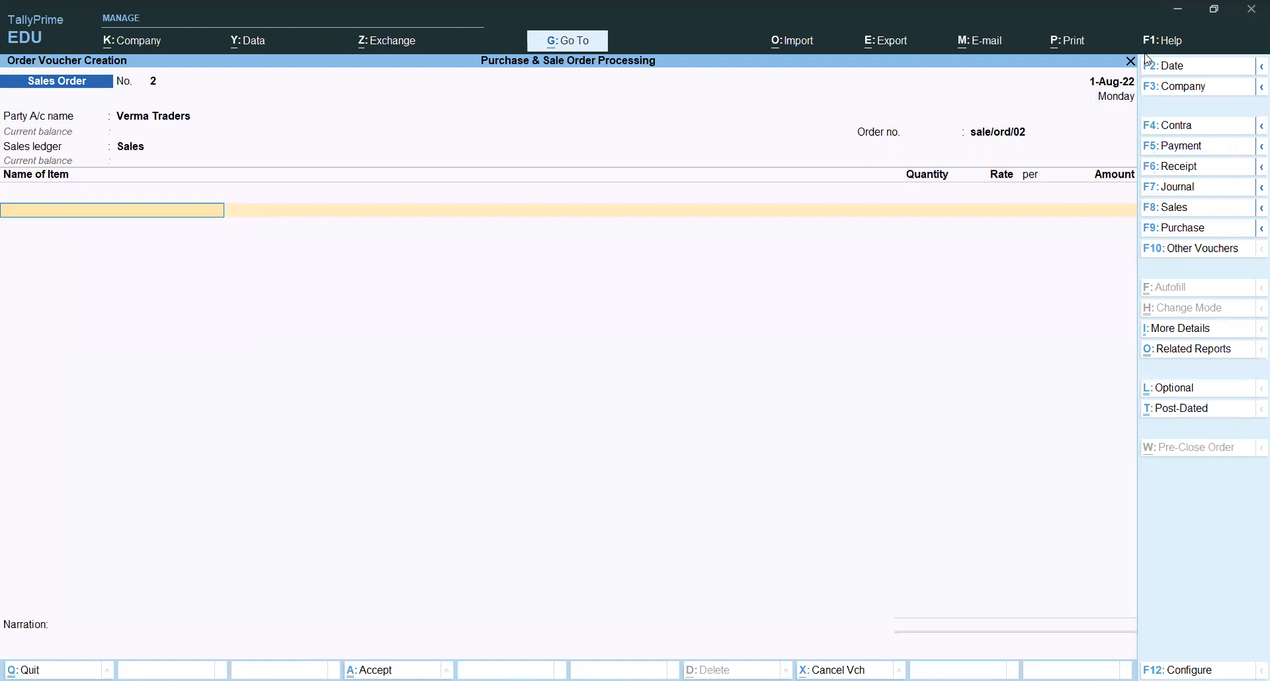
Add Sony Tv(32") as the stock item on the second sales order
{"action": "type", "text": "A"}
{"action": "key", "text": "BackSpace"}
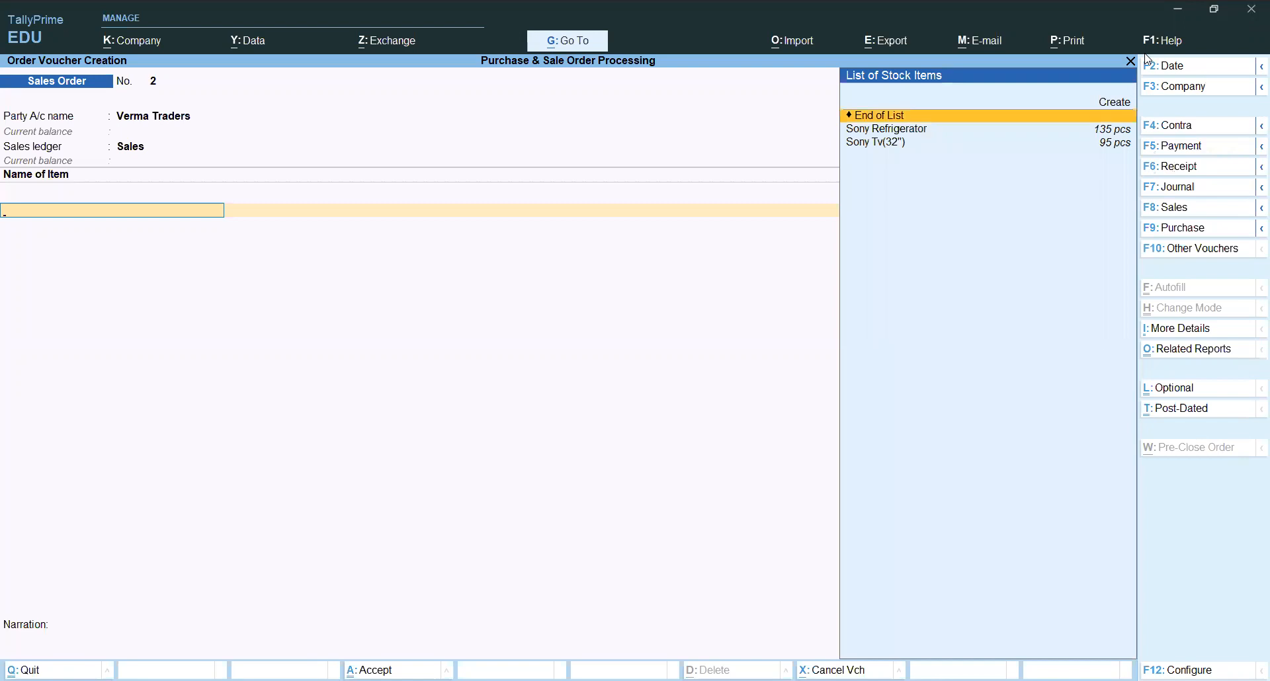
{"action": "key", "text": "Down"}
{"action": "key", "text": "Down"}
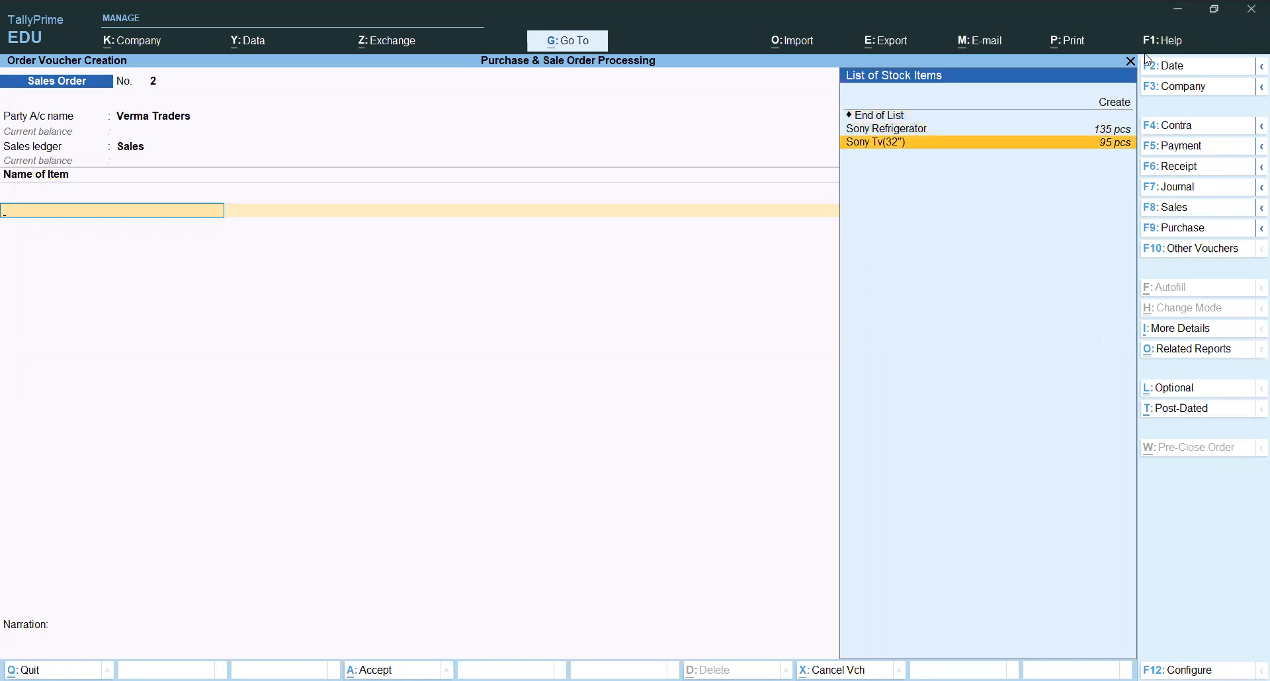
{"action": "key", "text": "Return"}
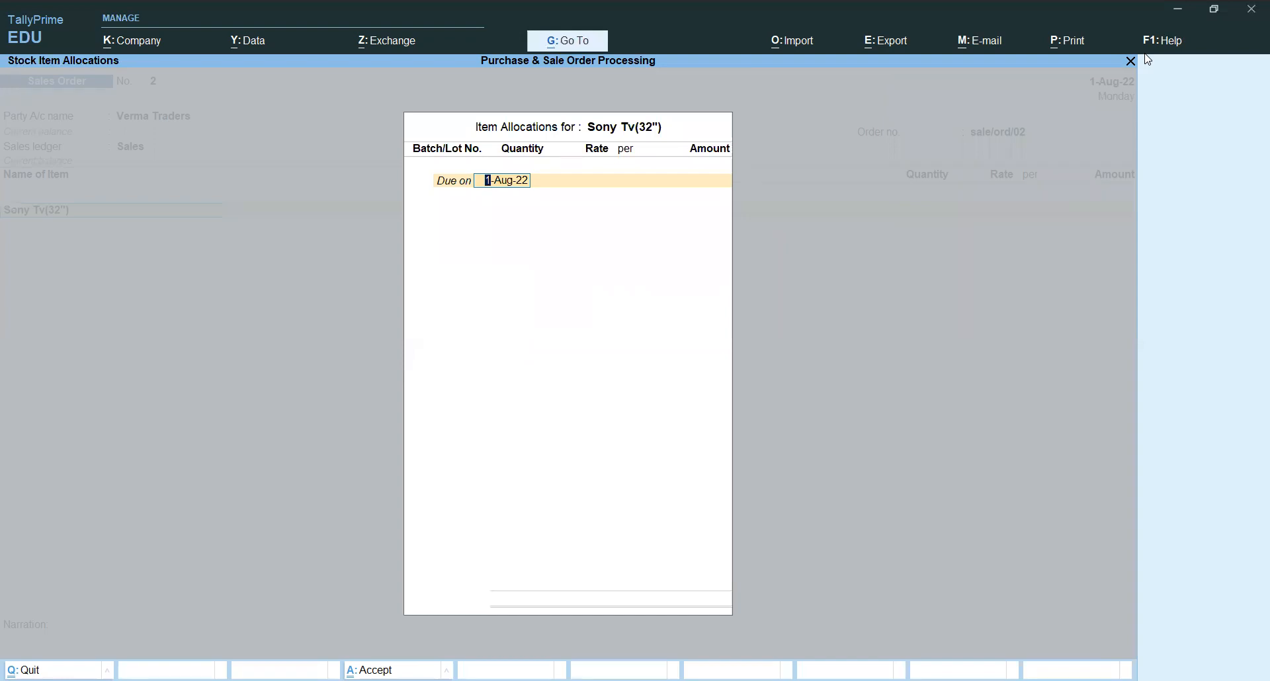
Set the Sony Tv(32") allocation due in 10 days and assign it to batch Btch/sony/011
{"action": "key", "text": "Return"}
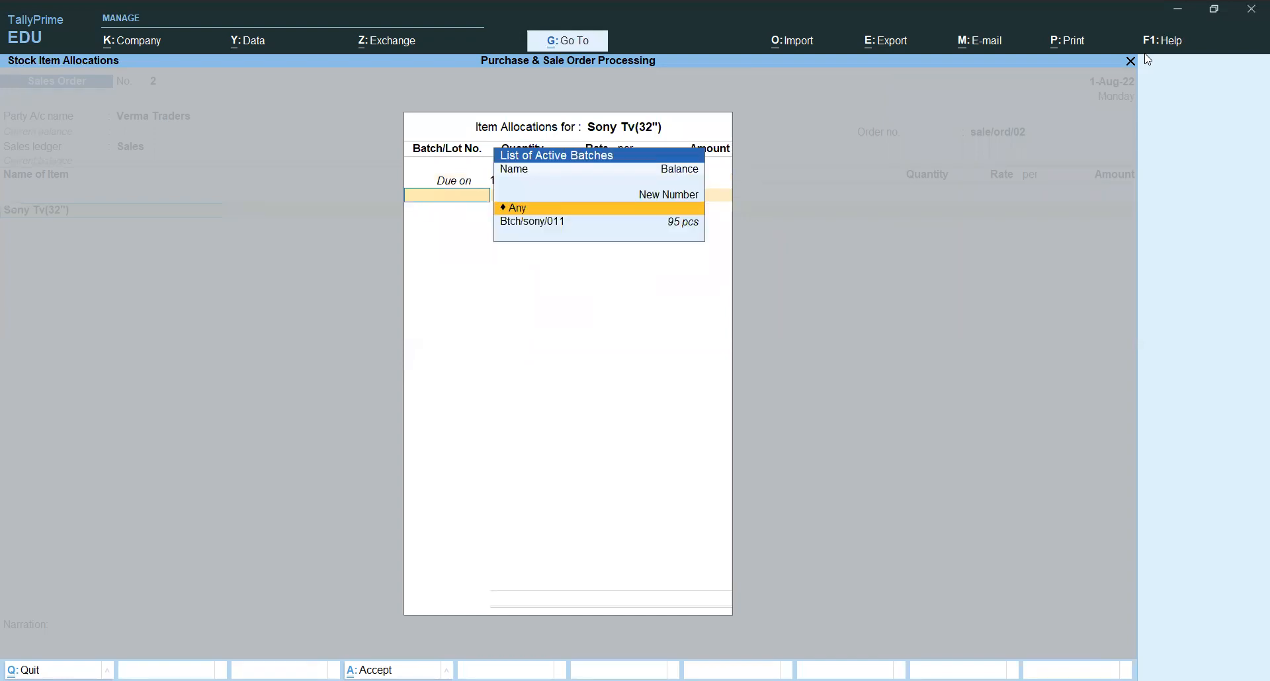
{"action": "key", "text": "Down"}
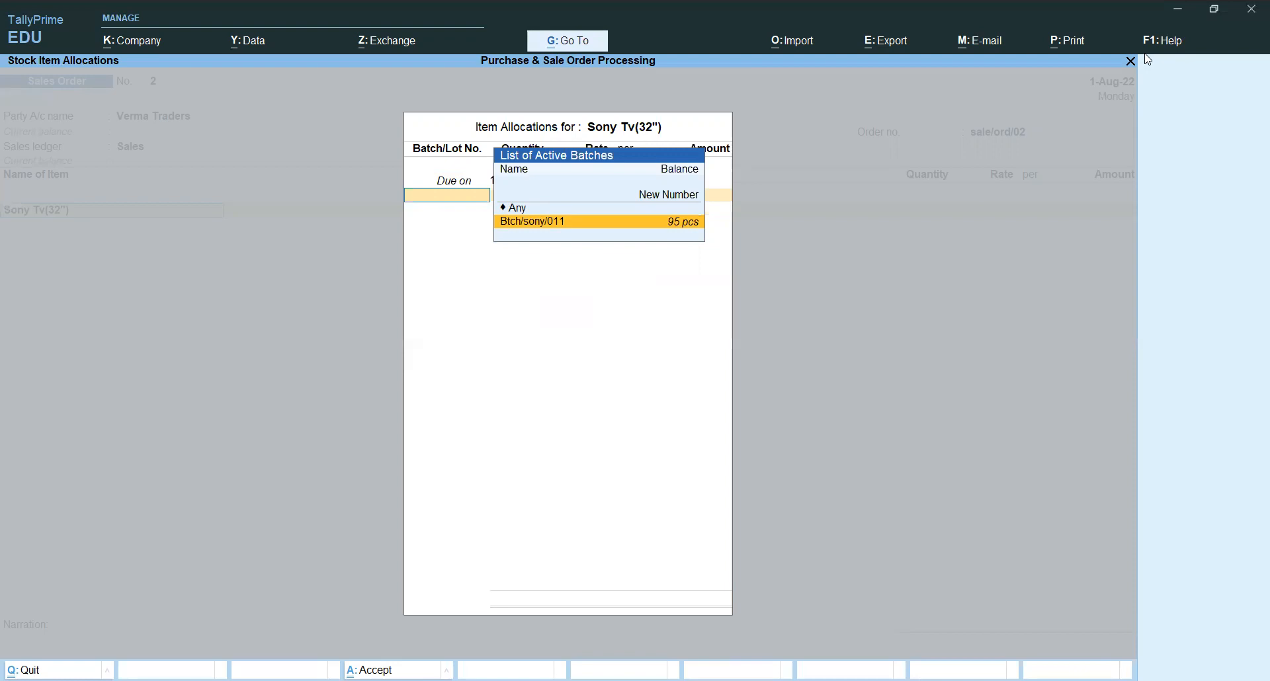
{"action": "key", "text": "Return"}
Enter a quantity of 50 pcs at a rate of 8,000 per piece for the TV batch and accept the item line
{"action": "type", "text": "50"}
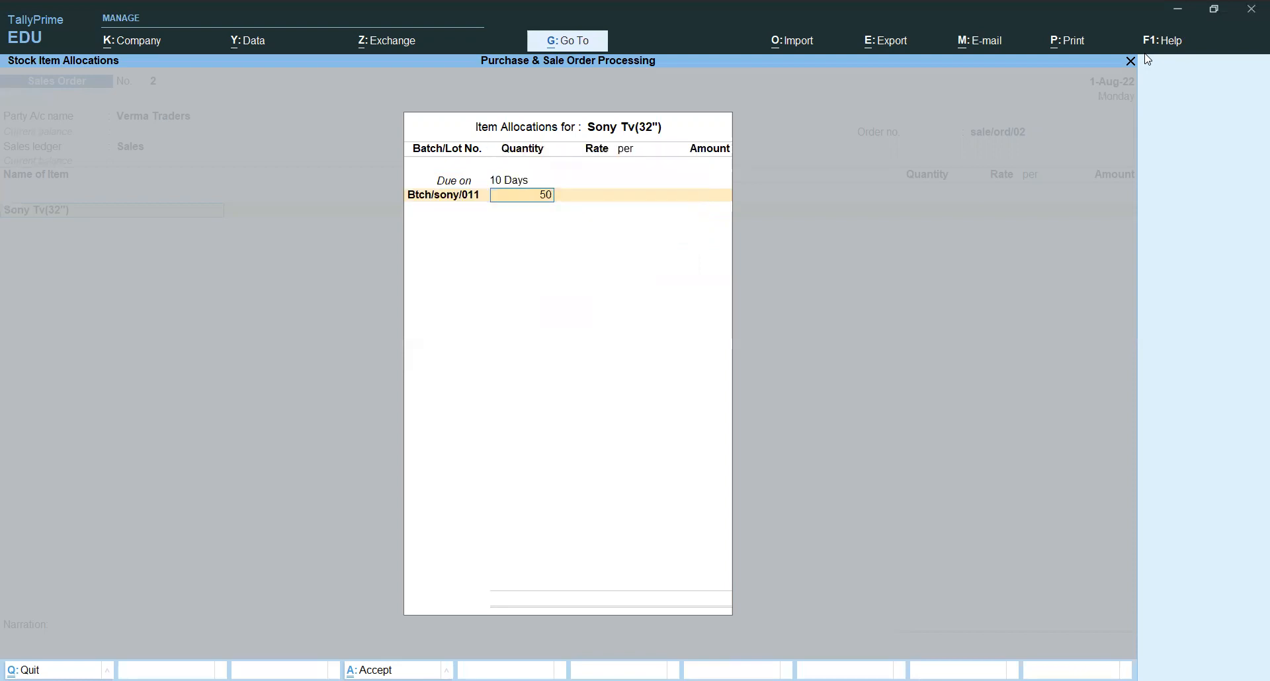
{"action": "key", "text": "Return"}
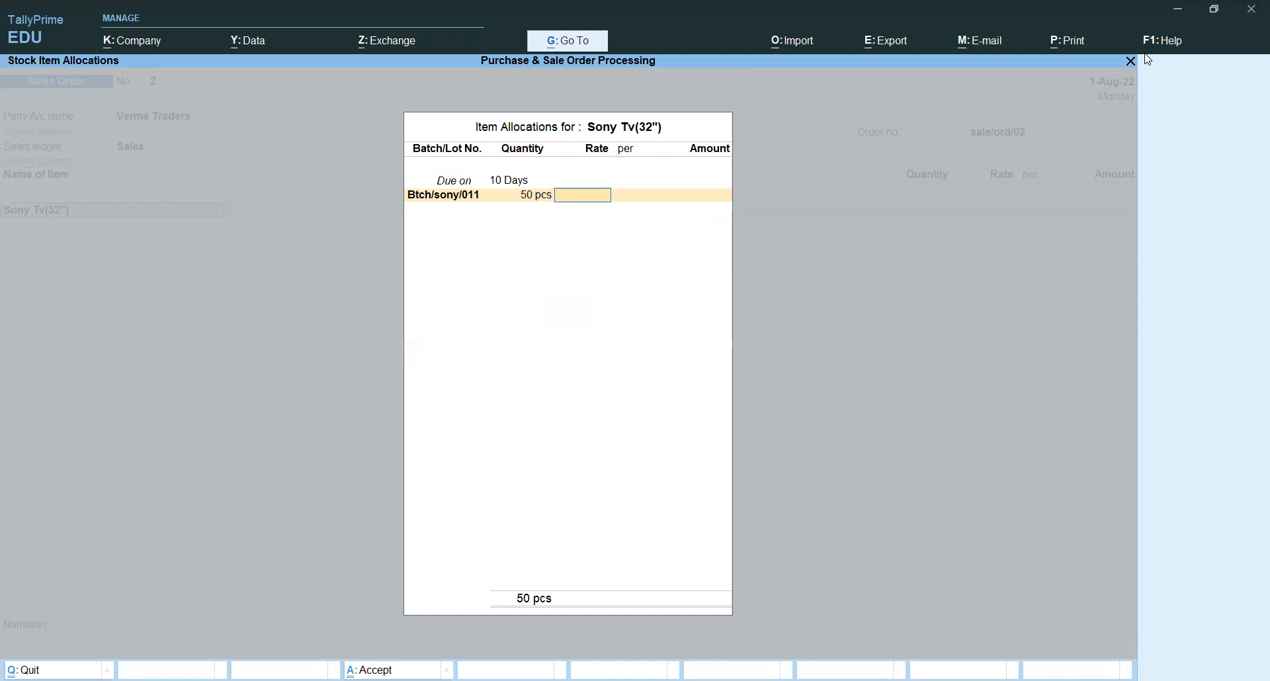
{"action": "type", "text": "8,000"}
{"action": "key", "text": "Return"}
{"action": "key", "text": "Return"}
{"action": "key", "text": "Return"}
{"action": "key", "text": "BackSpace"}
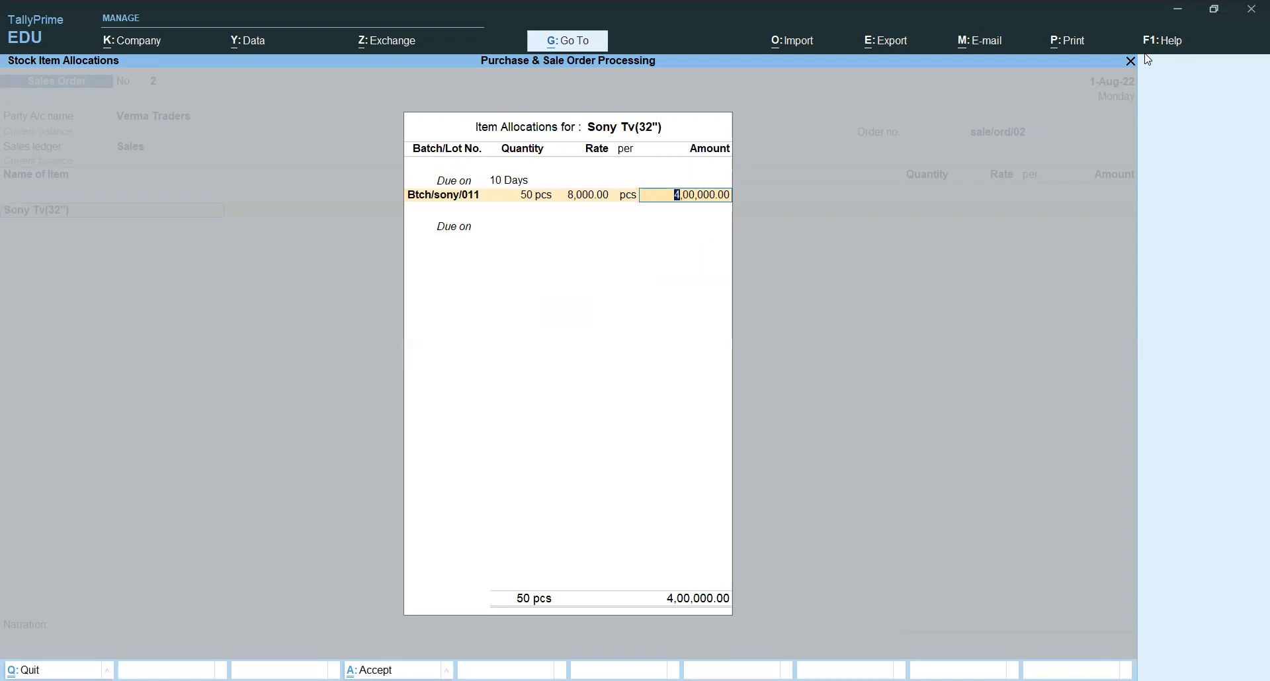
{"action": "key", "text": "Return"}
{"action": "key", "text": "Return"}
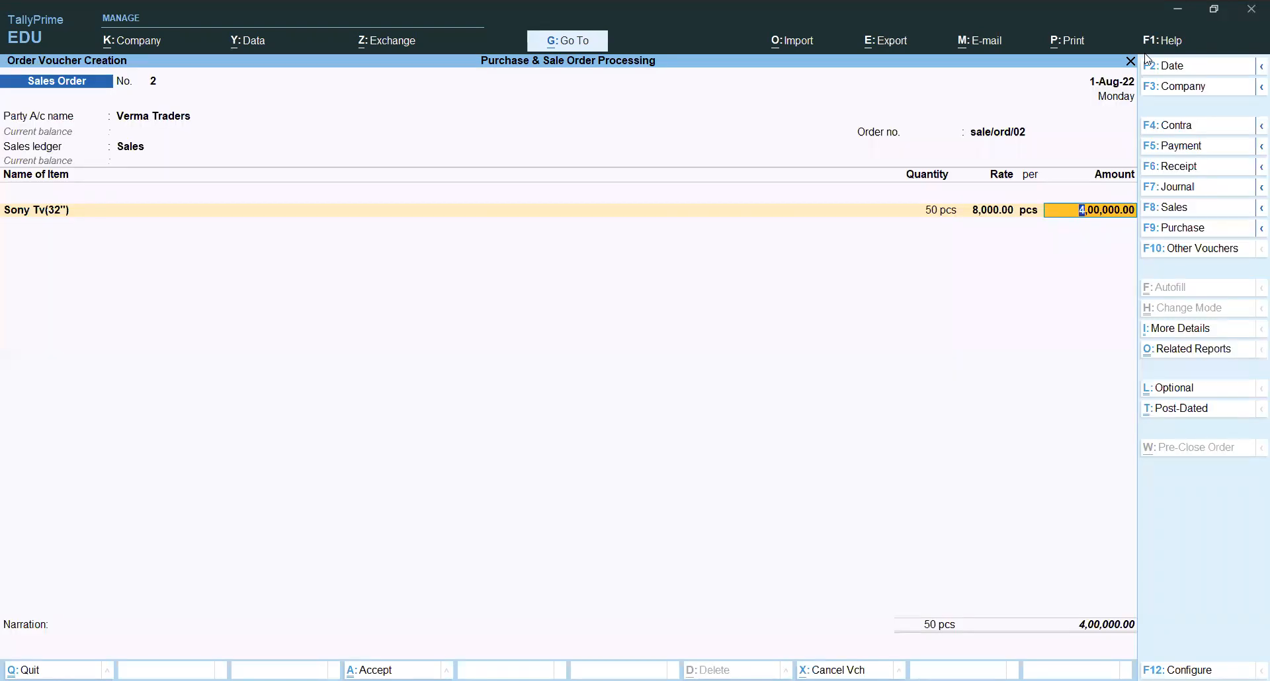
{"action": "key", "text": "Return"}
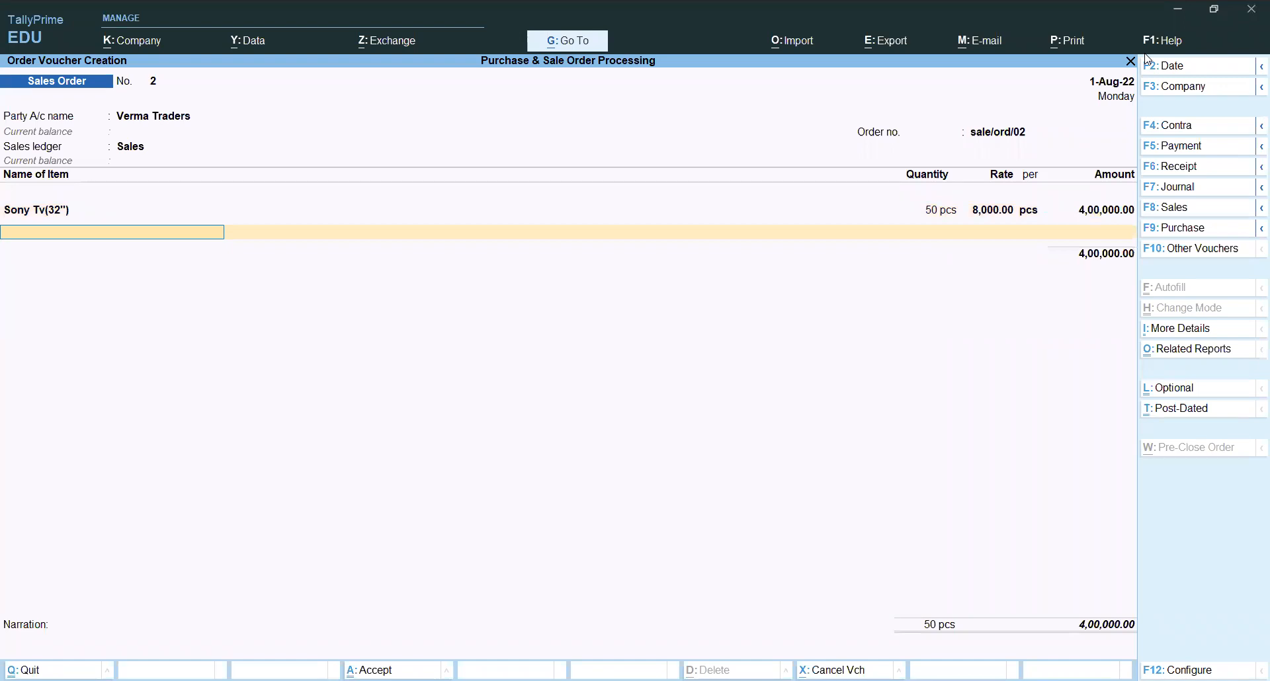
Go back through the Sony Tv(32") item allocation to review its due period, batch, quantity and rate
{"action": "key", "text": "Return"}
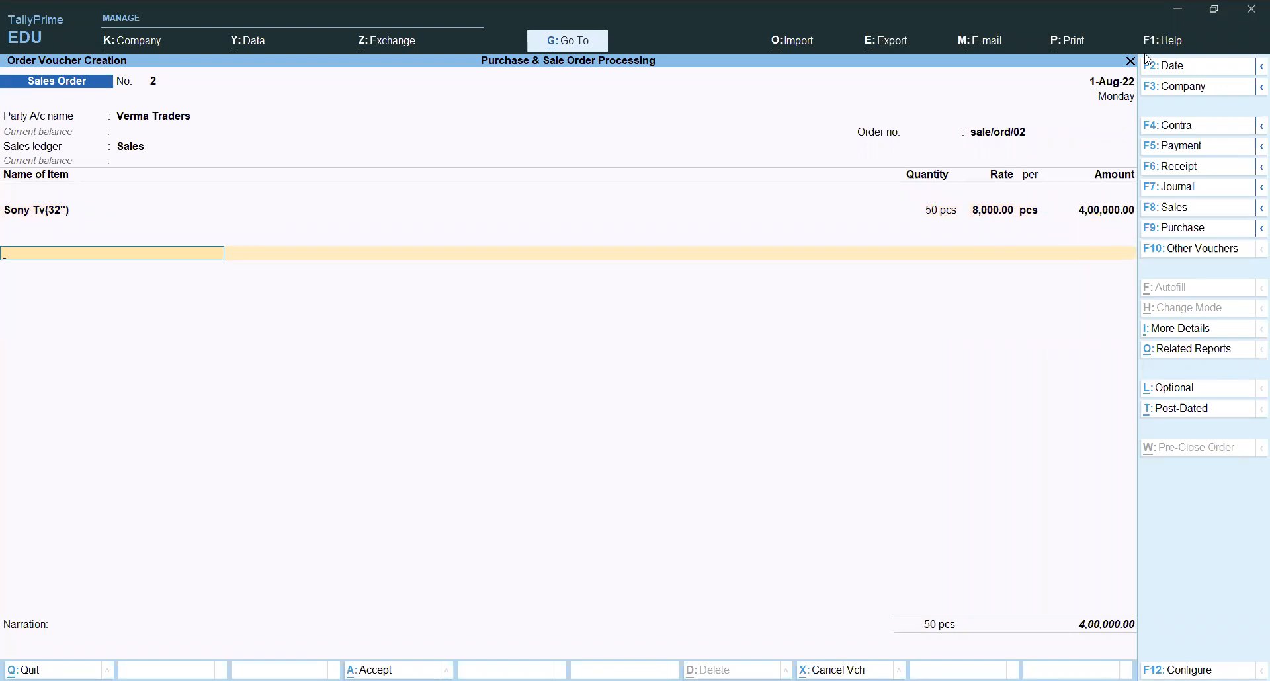
{"action": "key", "text": "BackSpace"}
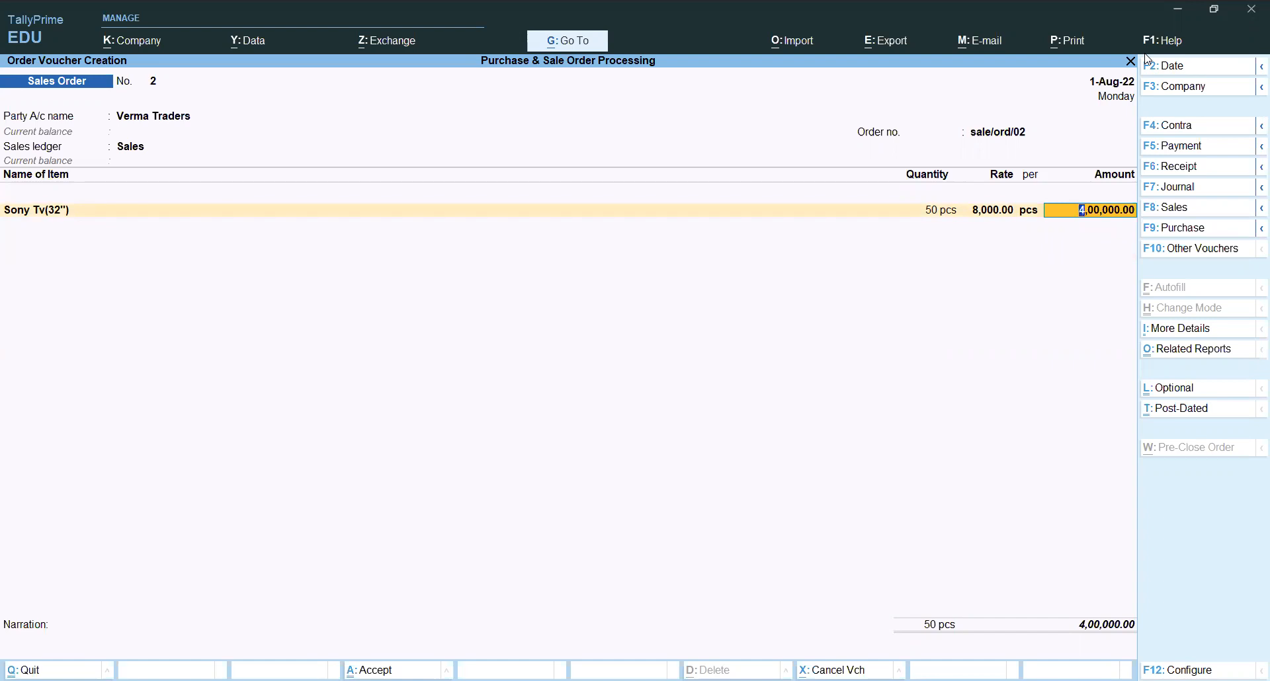
{"action": "key", "text": "BackSpace"}
{"action": "key", "text": "Return"}
{"action": "key", "text": "Return"}
{"action": "key", "text": "Return"}
{"action": "key", "text": "Return"}
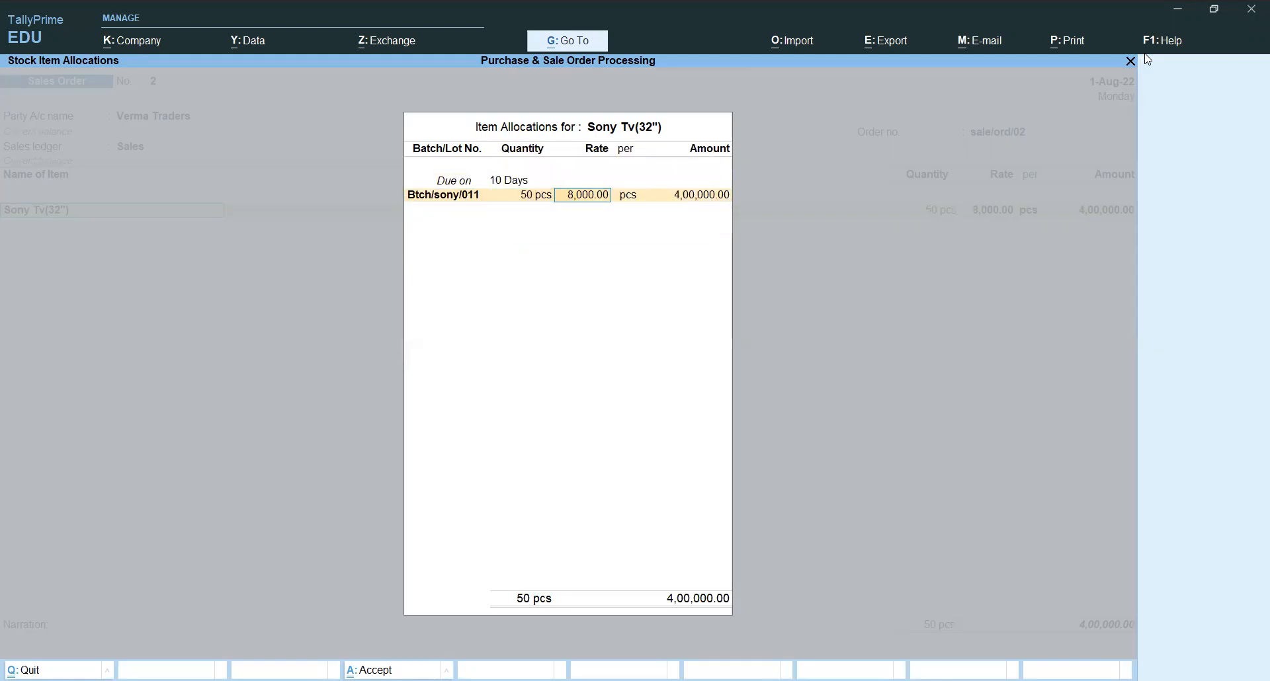
{"action": "key", "text": "Return"}
{"action": "key", "text": "Return"}
{"action": "key", "text": "Return"}
{"action": "key", "text": "Return"}
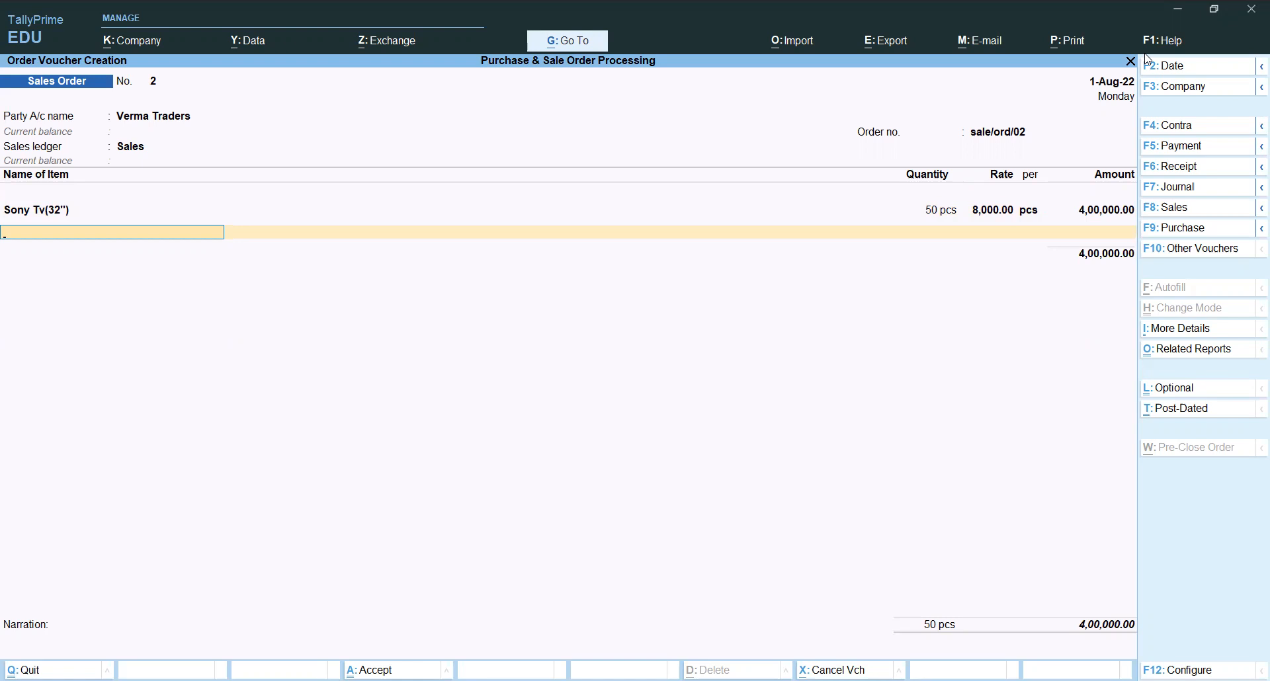
End the item list and save sales order sale/ord/02 without a narration
{"action": "key", "text": "Return"}
{"action": "key", "text": "Return"}
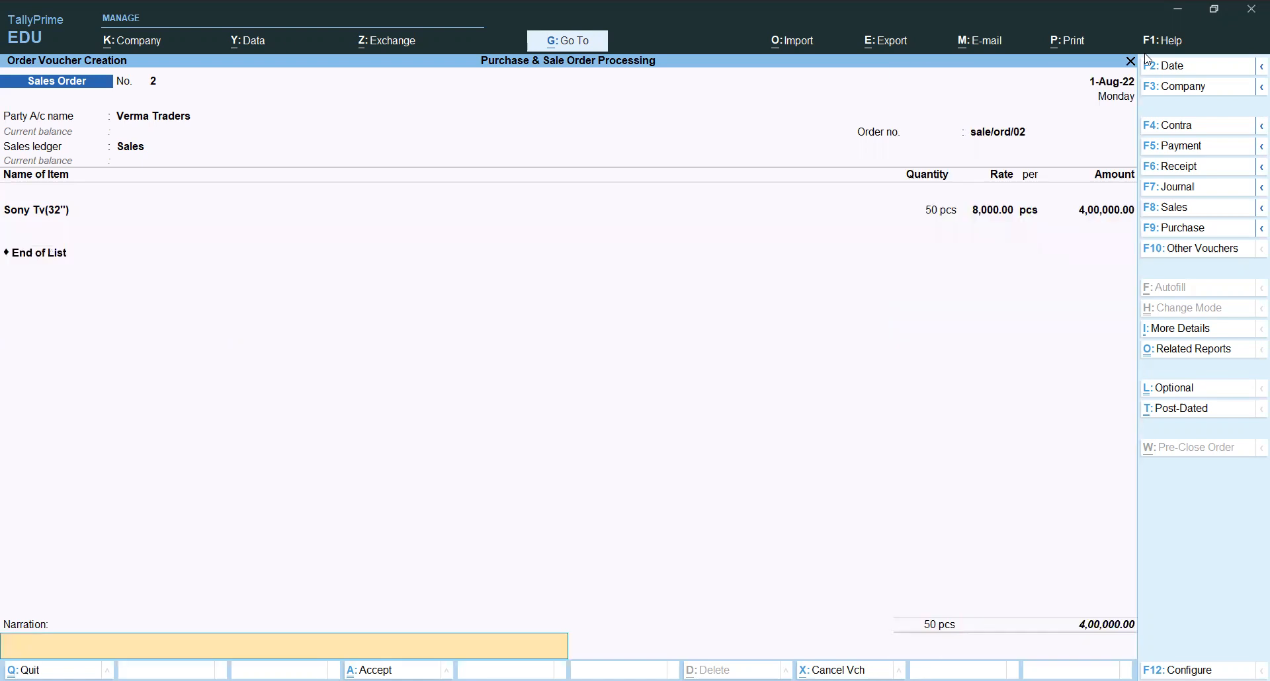
{"action": "key", "text": "Return"}
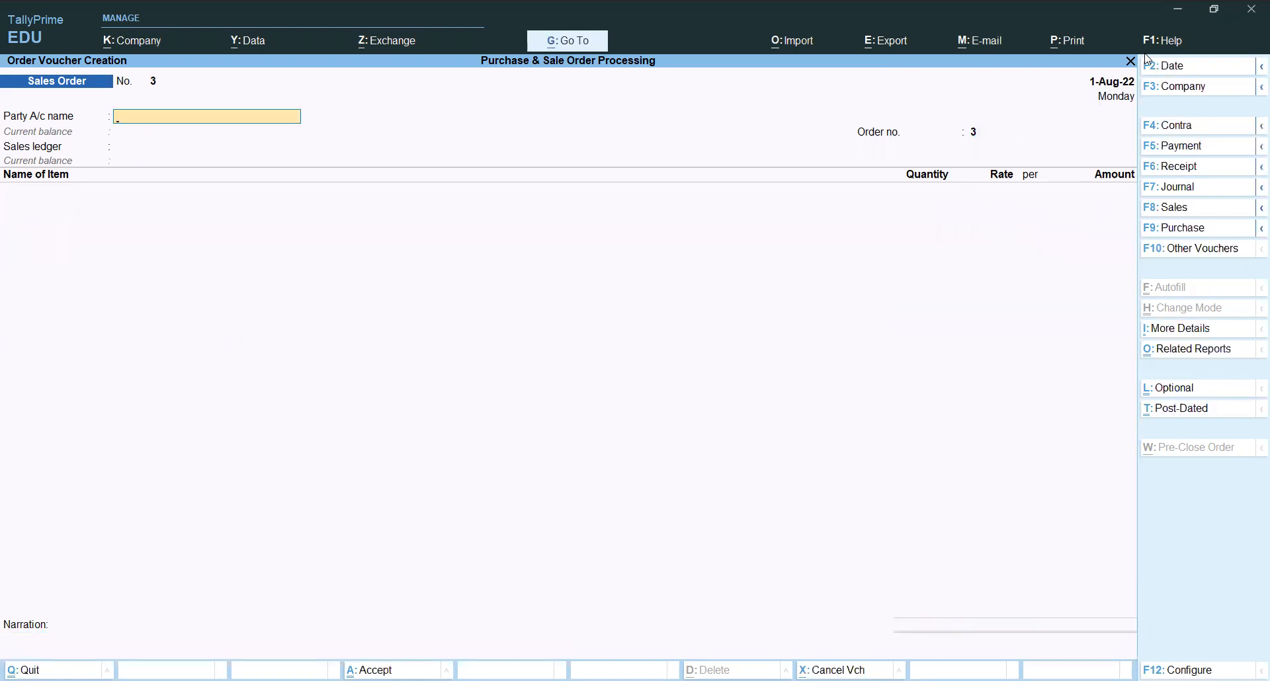
Leave order voucher entry and open the selection of additional reports
{"action": "key", "text": "Escape"}
{"action": "key", "text": "Return"}
{"action": "key", "text": "Down"}
{"action": "key", "text": "Down"}
{"action": "key", "text": "Down"}
{"action": "key", "text": "Down"}
{"action": "key", "text": "Down"}
{"action": "key", "text": "Down"}
{"action": "key", "text": "Down"}
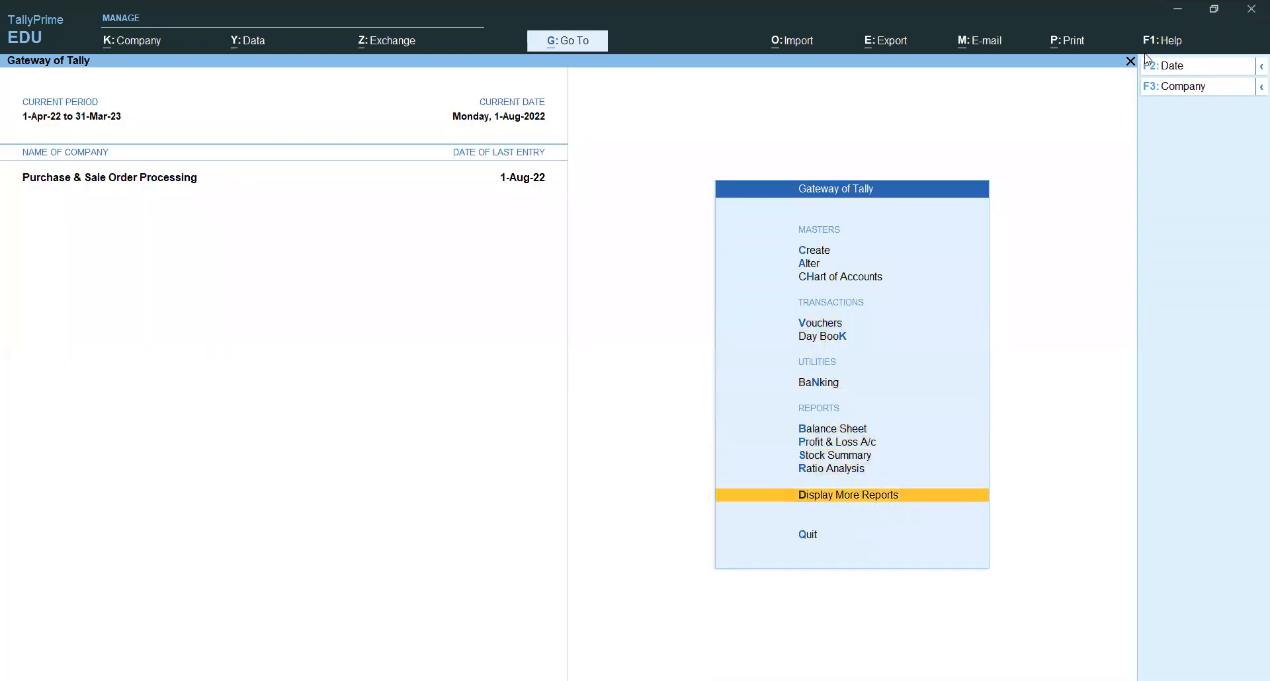
{"action": "key", "text": "Return"}
Open the Statements of Inventory among the additional reports
{"action": "key", "text": "Down"}
{"action": "key", "text": "Down"}
{"action": "key", "text": "Down"}
{"action": "key", "text": "Down"}
{"action": "key", "text": "Down"}
{"action": "key", "text": "Down"}
{"action": "key", "text": "Down"}
{"action": "key", "text": "Return"}
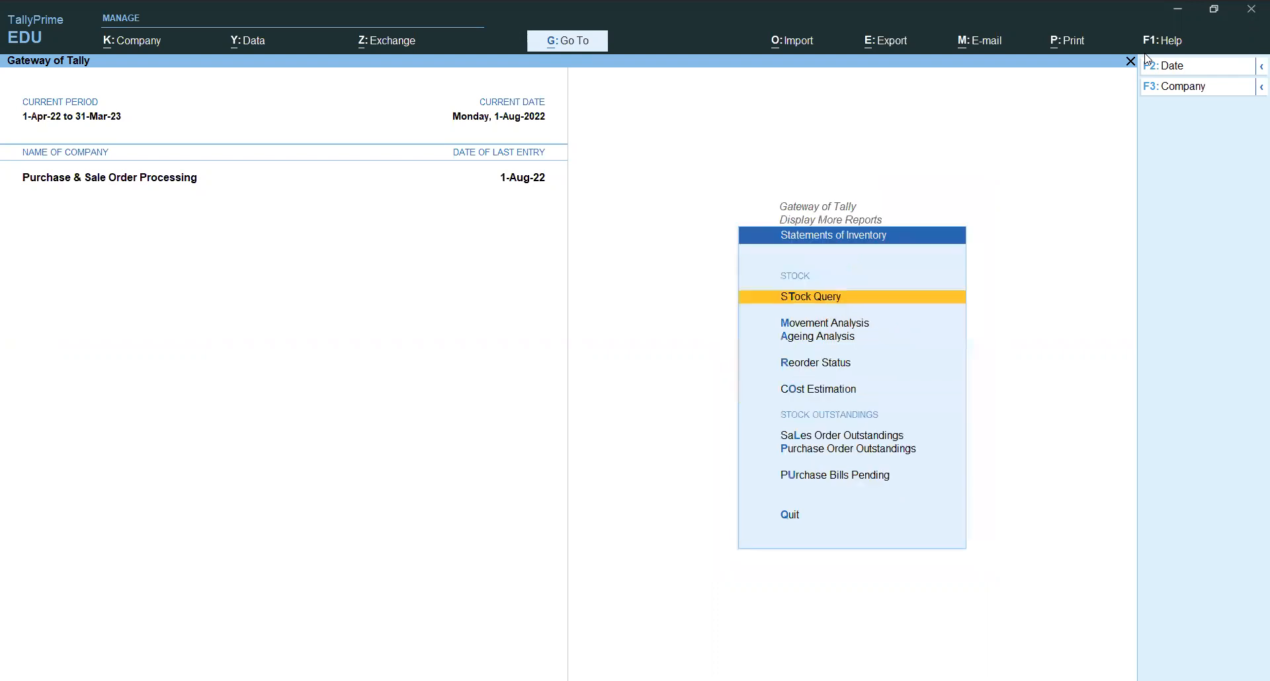
Open the Sales Order Outstandings options within the inventory statements
{"action": "key", "text": "Down"}
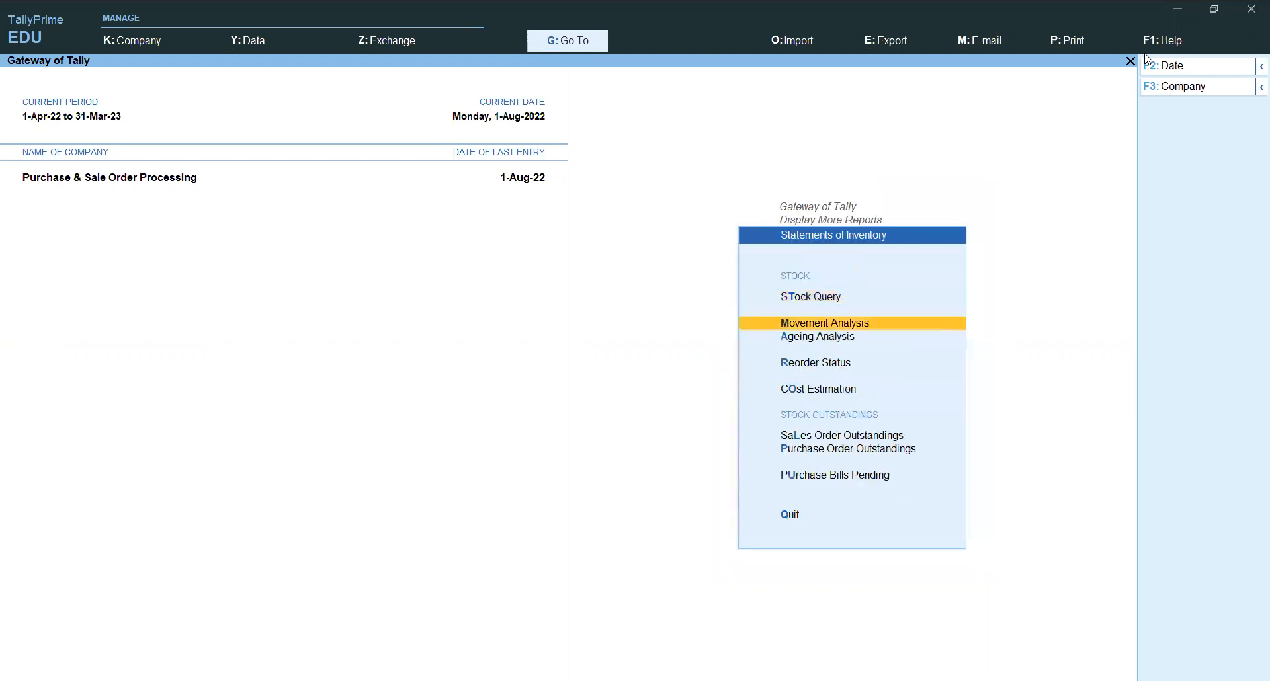
{"action": "key", "text": "Down"}
{"action": "key", "text": "Down"}
{"action": "key", "text": "Down"}
{"action": "key", "text": "Down"}
{"action": "key", "text": "Return"}
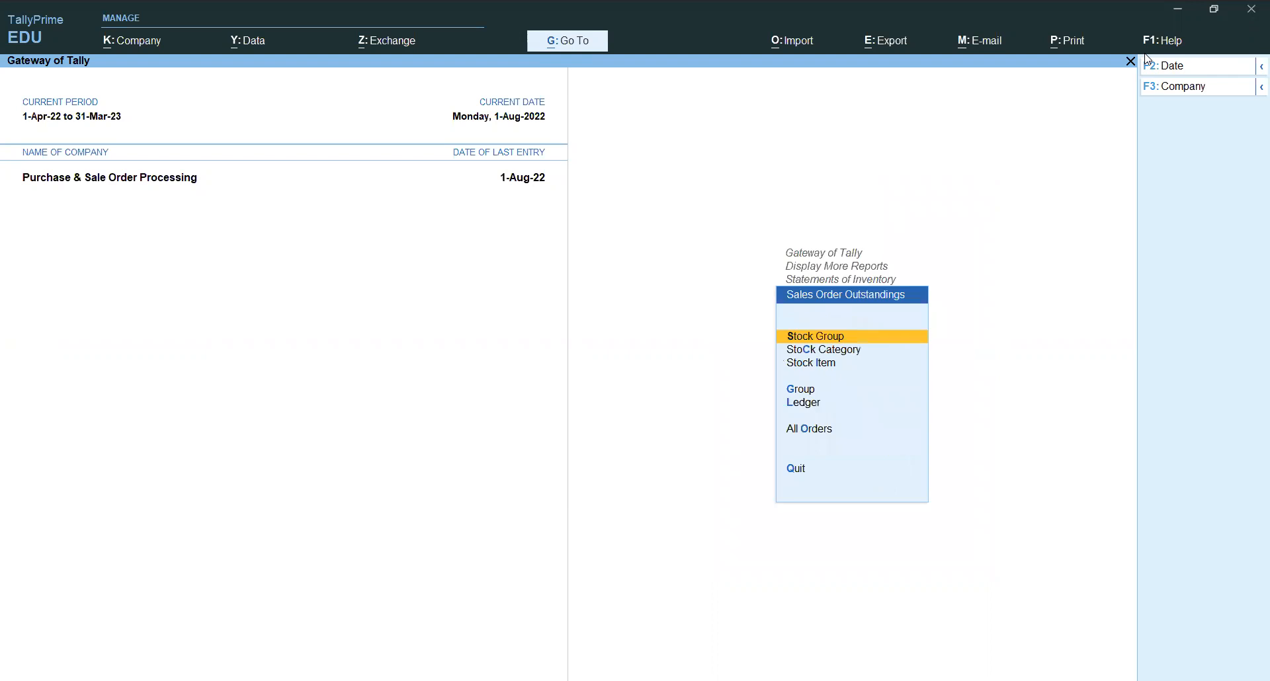
Examine the pending sales orders of the Verma Traders ledger, then close the report
{"action": "key", "text": "Down"}
{"action": "key", "text": "Down"}
{"action": "key", "text": "Down"}
{"action": "key", "text": "Down"}
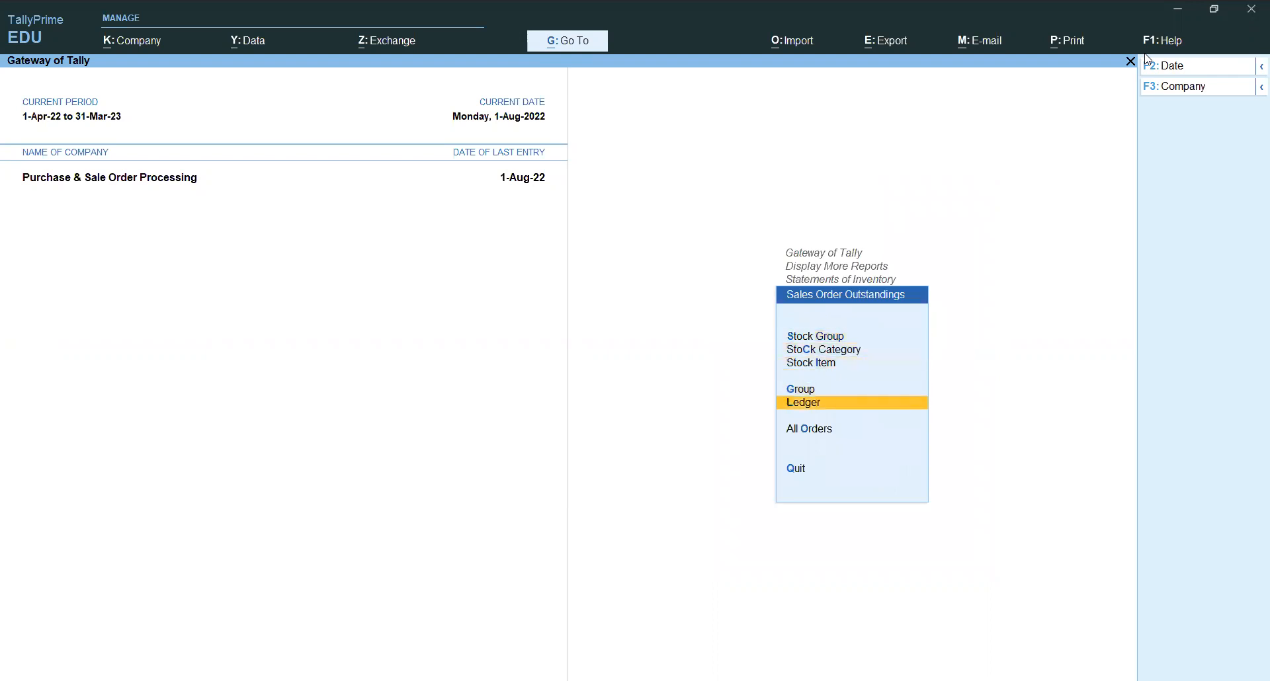
{"action": "key", "text": "Return"}
{"action": "key", "text": "Down"}
{"action": "key", "text": "Down"}
{"action": "key", "text": "Return"}
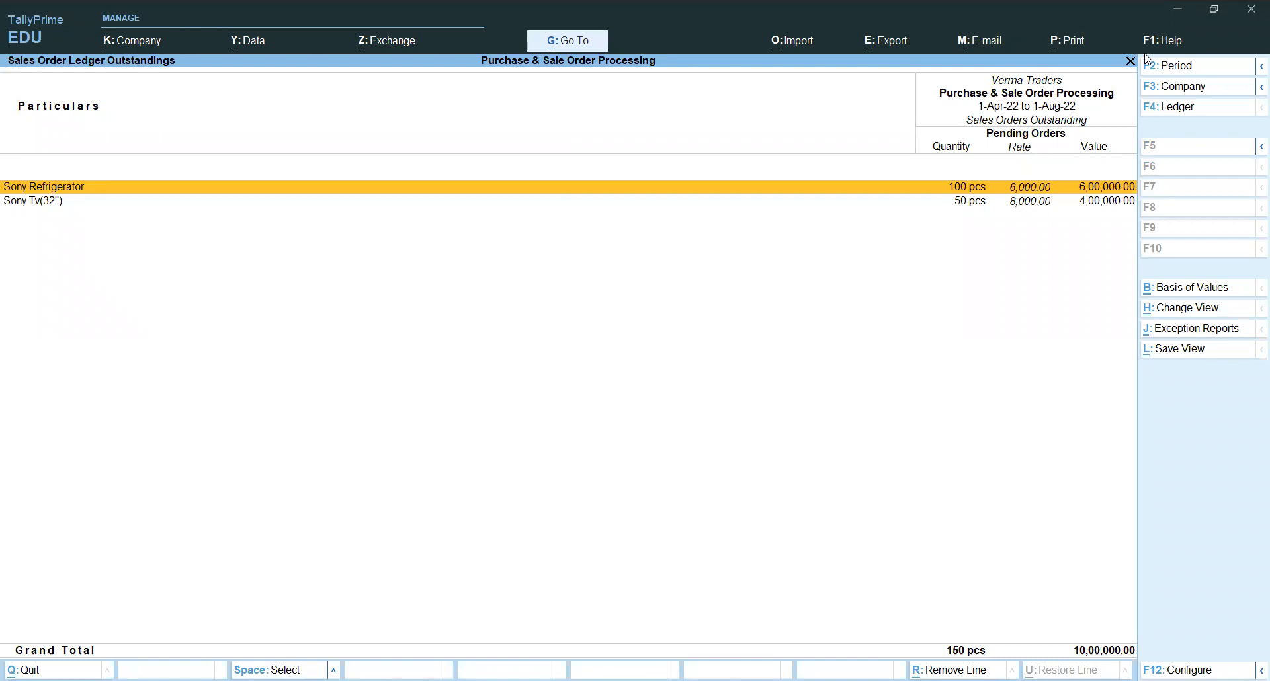
{"action": "key", "text": "Escape"}
{"action": "key", "text": "Escape"}
{"action": "key", "text": "Escape"}
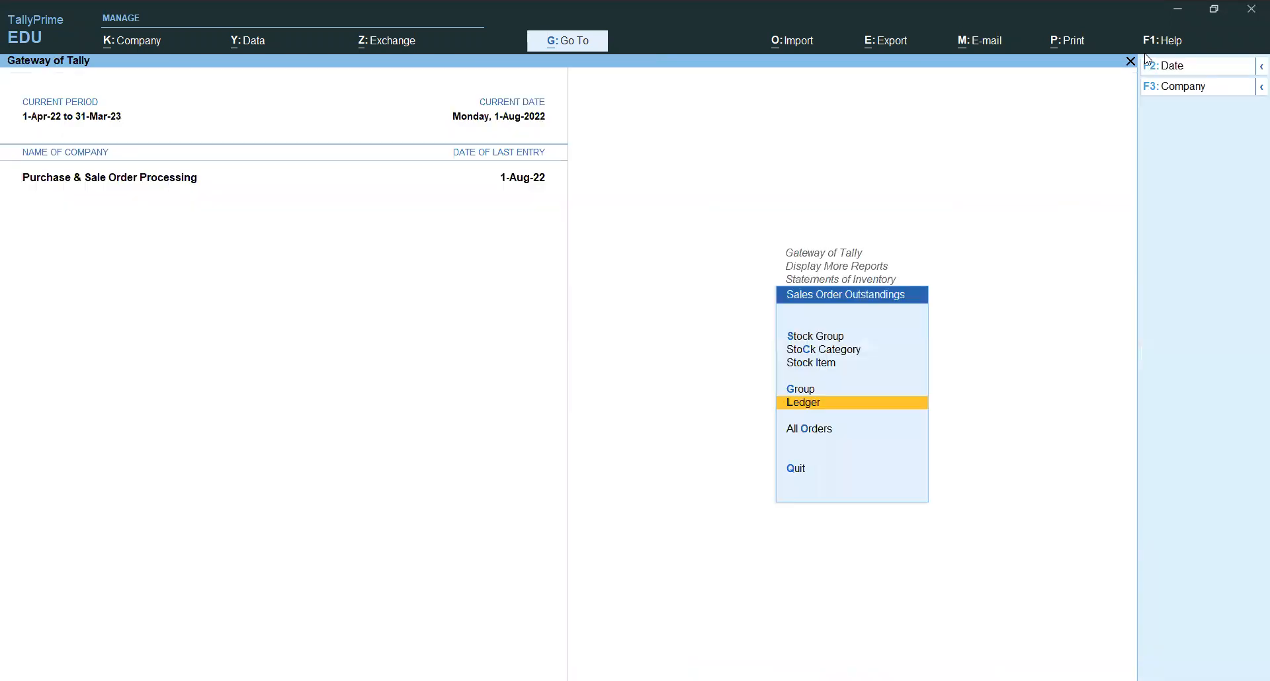
Leave the sales order outstandings reports and return to voucher entry
{"action": "key", "text": "Escape"}
{"action": "key", "text": "Escape"}
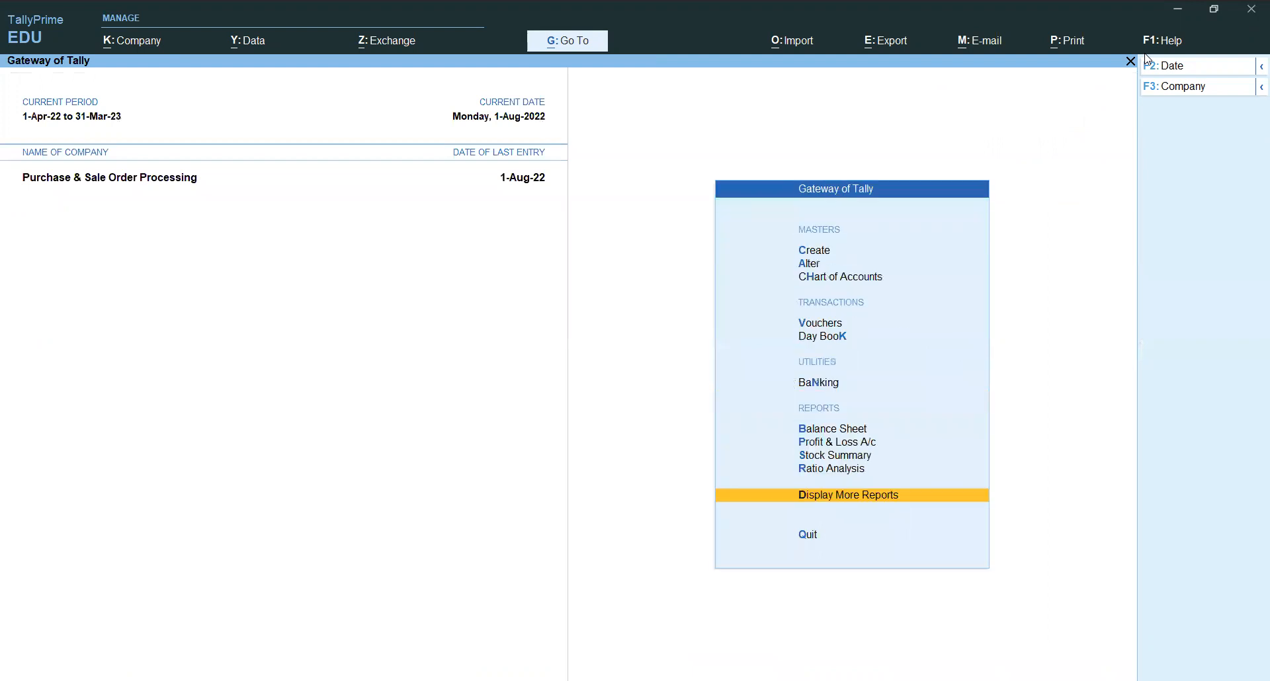
{"action": "key", "text": "Up"}
{"action": "key", "text": "Up"}
{"action": "key", "text": "Up"}
{"action": "key", "text": "Up"}
{"action": "key", "text": "Up"}
{"action": "key", "text": "Up"}
{"action": "key", "text": "Up"}
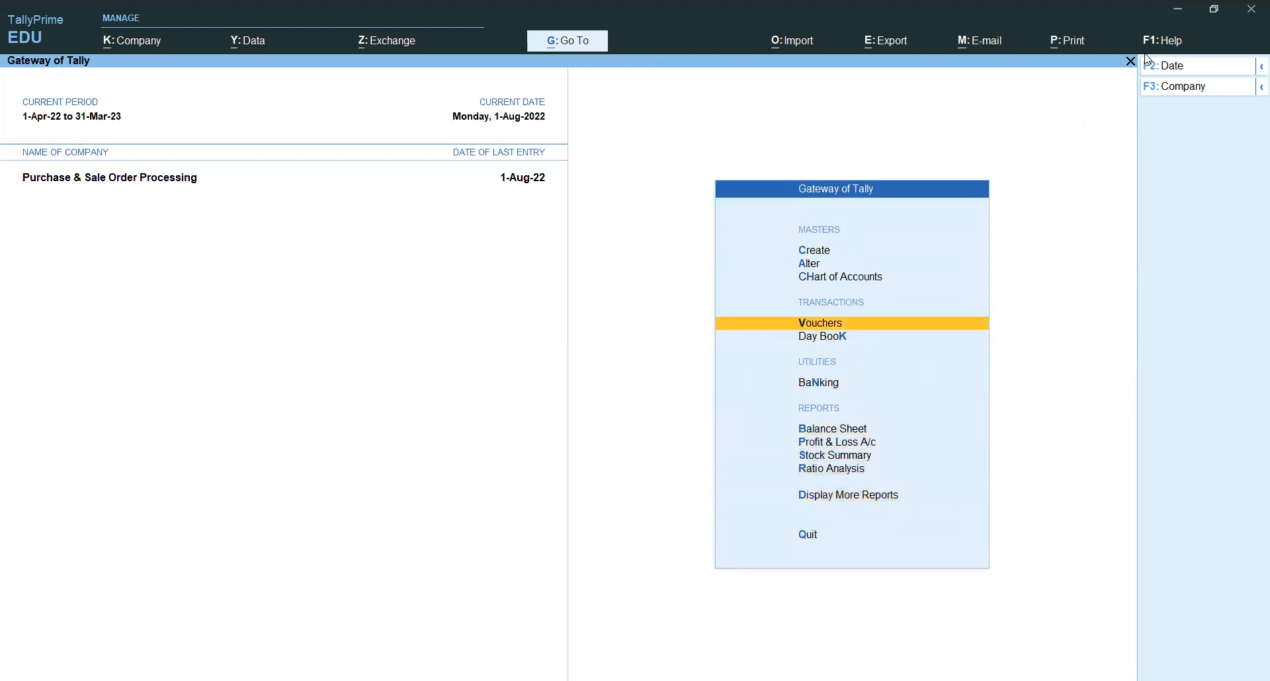
{"action": "key", "text": "Return"}
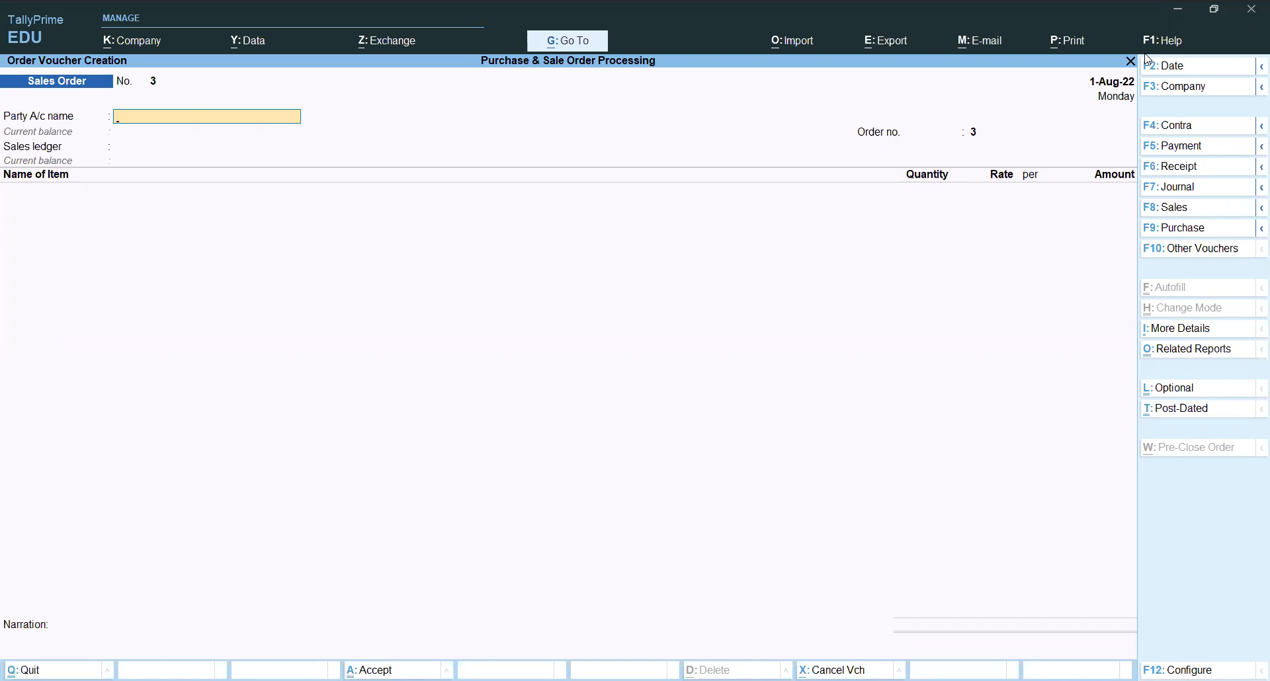
Open the list of other voucher types and include the inactive ones
{"action": "key", "text": "F10"}
{"action": "key", "text": "Up"}
{"action": "key", "text": "Up"}
{"action": "key", "text": "Up"}
{"action": "key", "text": "Up"}
{"action": "key", "text": "Up"}
{"action": "key", "text": "Up"}
{"action": "key", "text": "Up"}
{"action": "key", "text": "Up"}
{"action": "key", "text": "Up"}
{"action": "key", "text": "Up"}
{"action": "key", "text": "Up"}
{"action": "key", "text": "Up"}
{"action": "key", "text": "Up"}
{"action": "key", "text": "Up"}
{"action": "key", "text": "Up"}
{"action": "key", "text": "Up"}
{"action": "key", "text": "Up"}
{"action": "key", "text": "Up"}
{"action": "key", "text": "Down"}
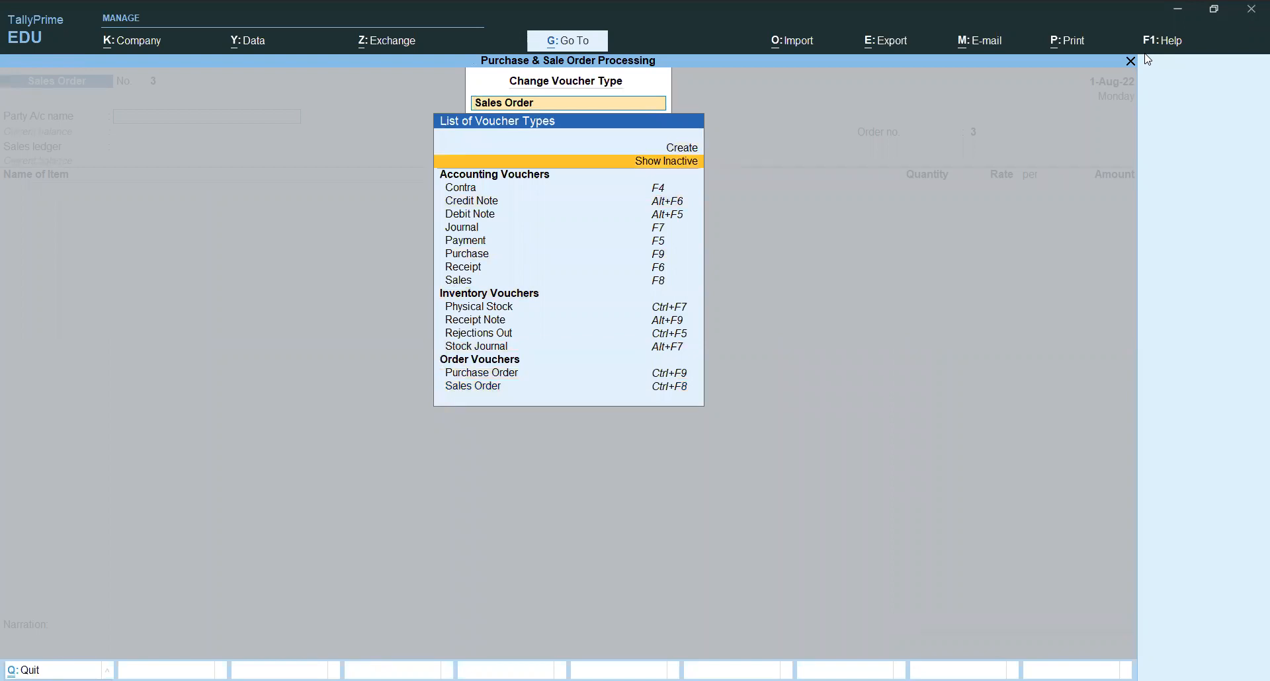
{"action": "key", "text": "Return"}
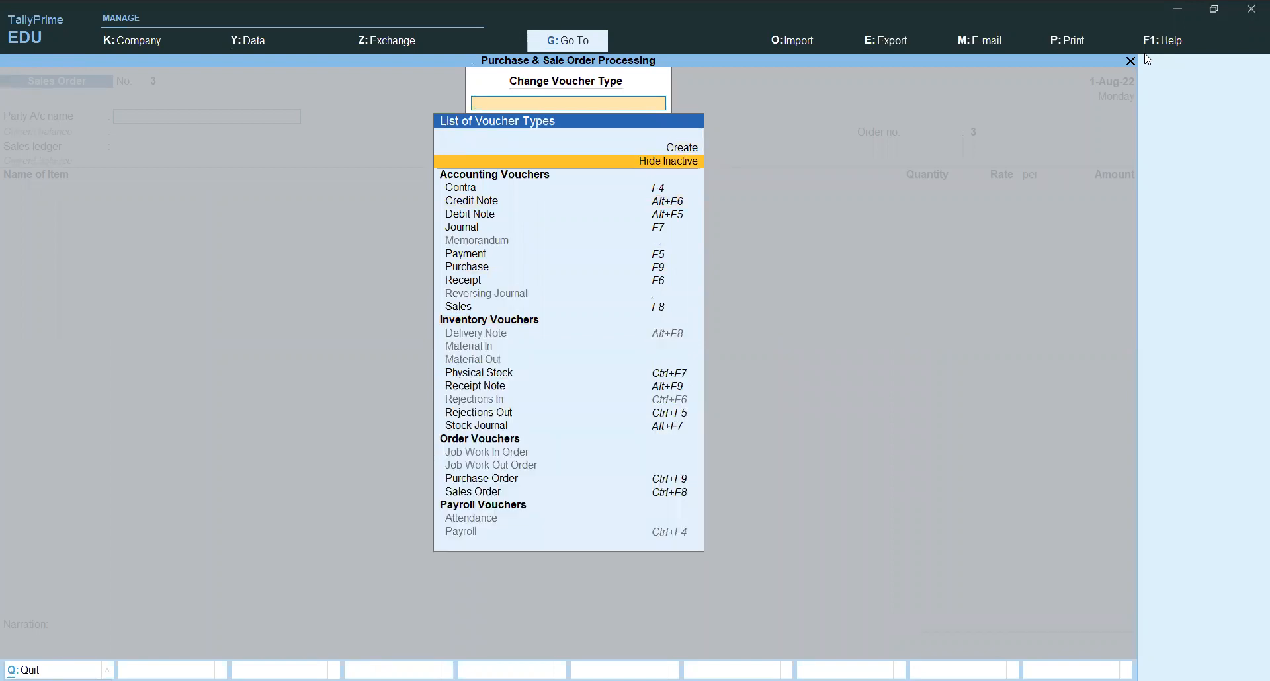
Activate the inactive Delivery Note voucher type and switch the entry to it
{"action": "type", "text": "De"}
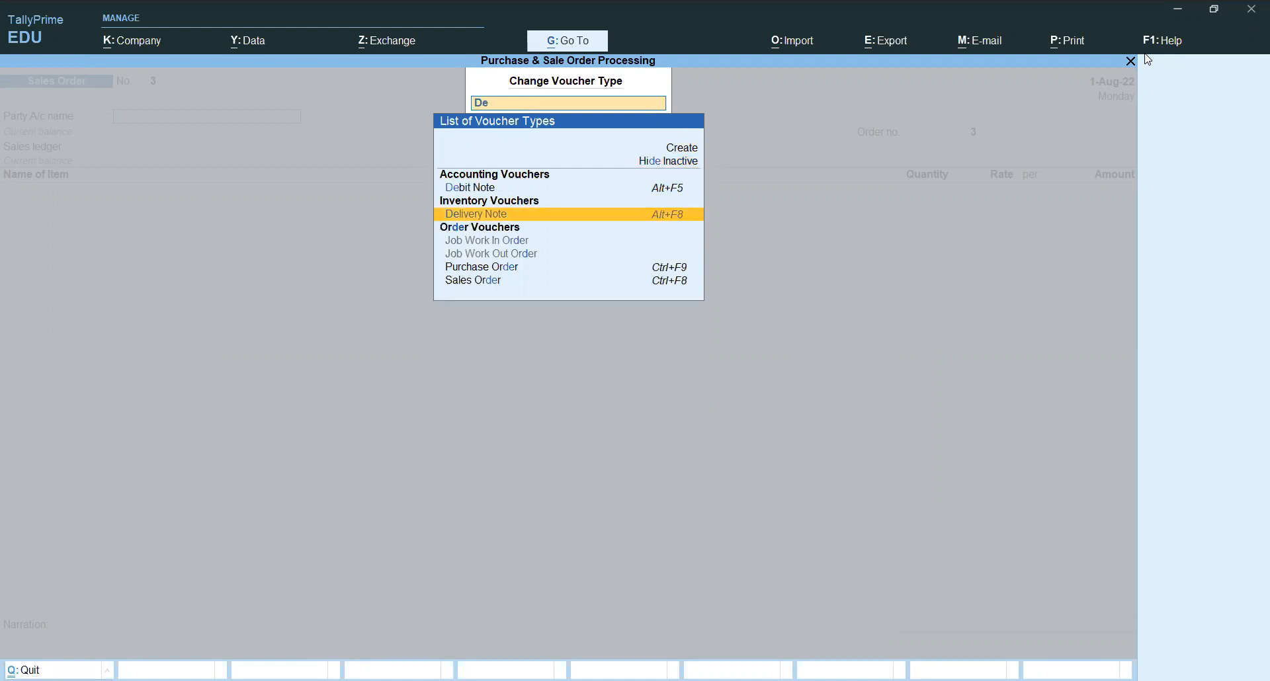
{"action": "key", "text": "Return"}
{"action": "key", "text": "y"}
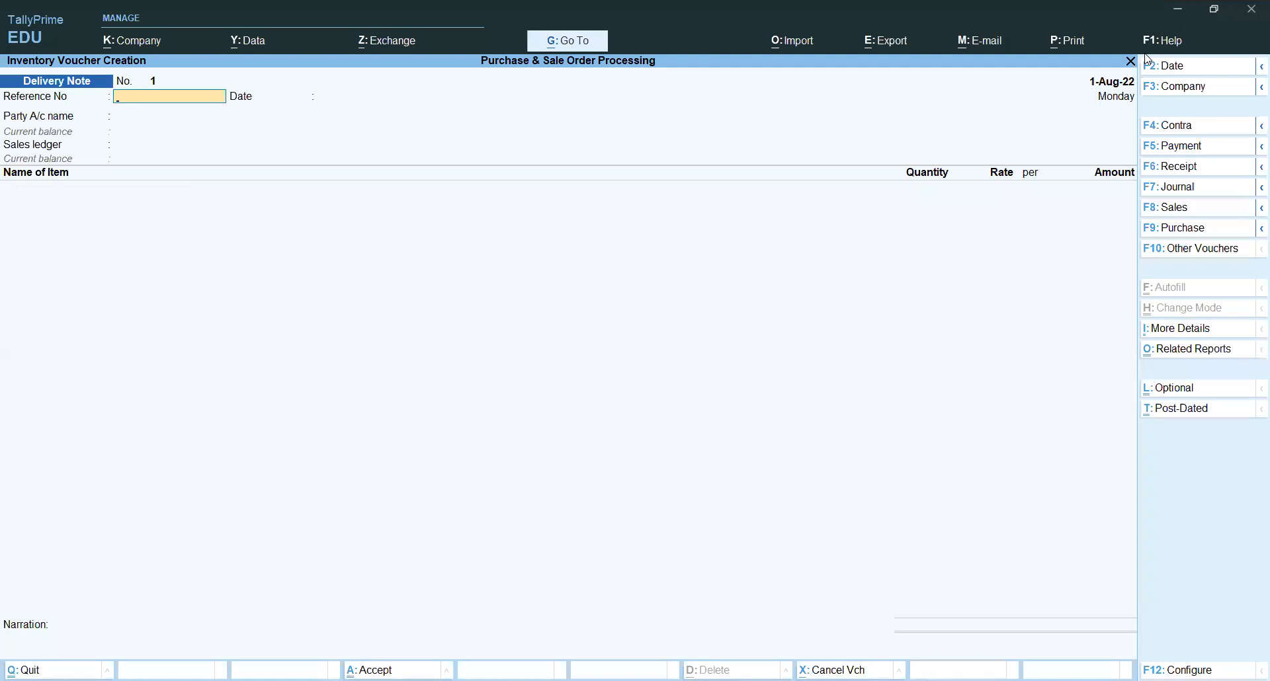
Date the delivery note 1-Aug-22 and enter sale/ch/01 as its reference number
{"action": "left_click", "coordinate": [1150, 60]}
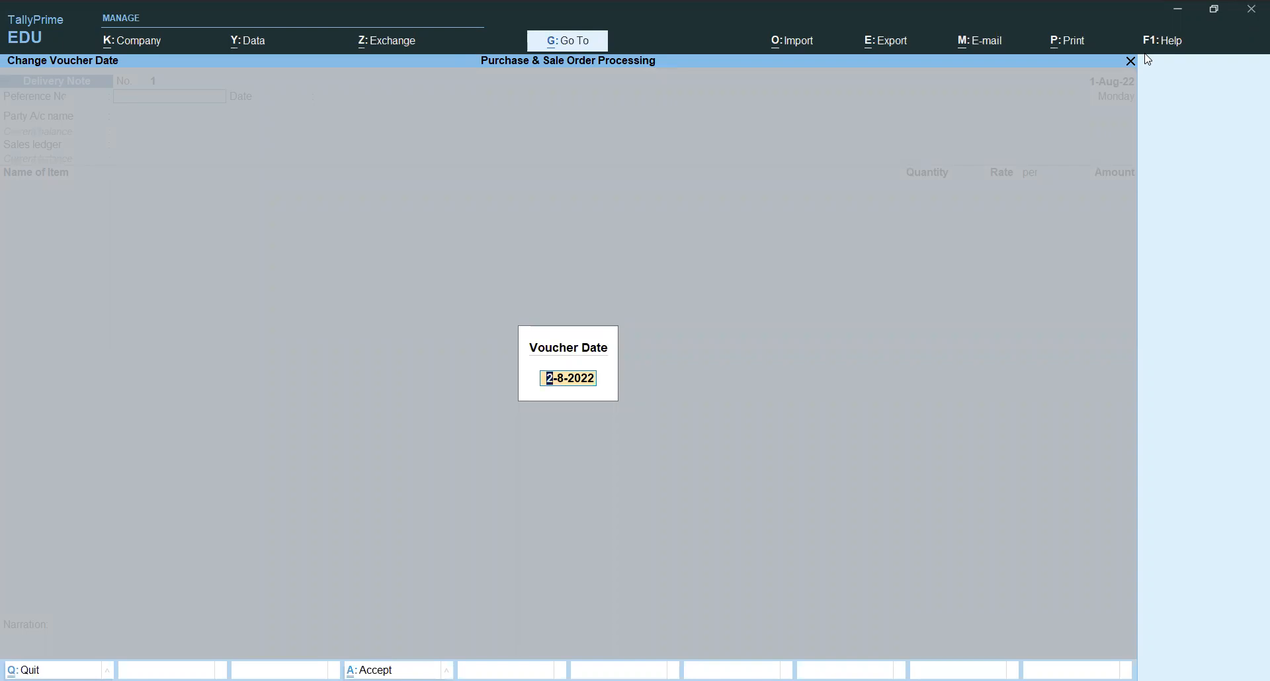
{"action": "type", "text": "1."}
{"action": "key", "text": "Return"}
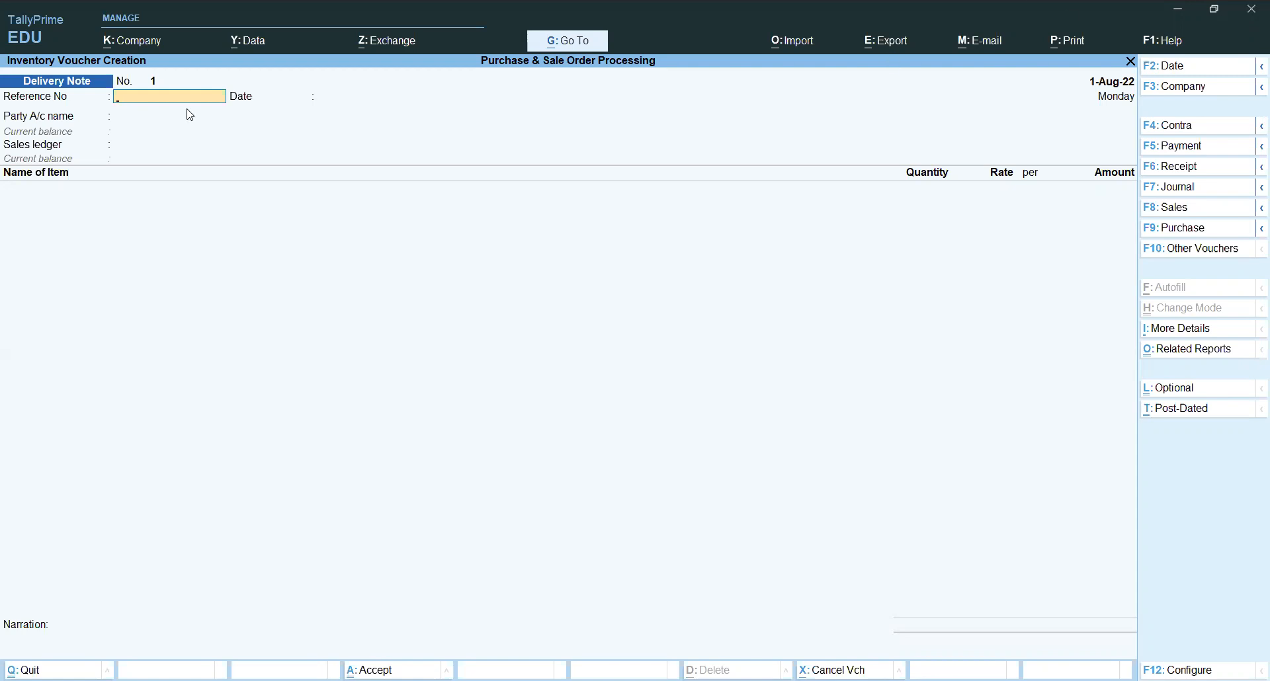
{"action": "type", "text": "sale/ch/01"}
{"action": "key", "text": "Return"}
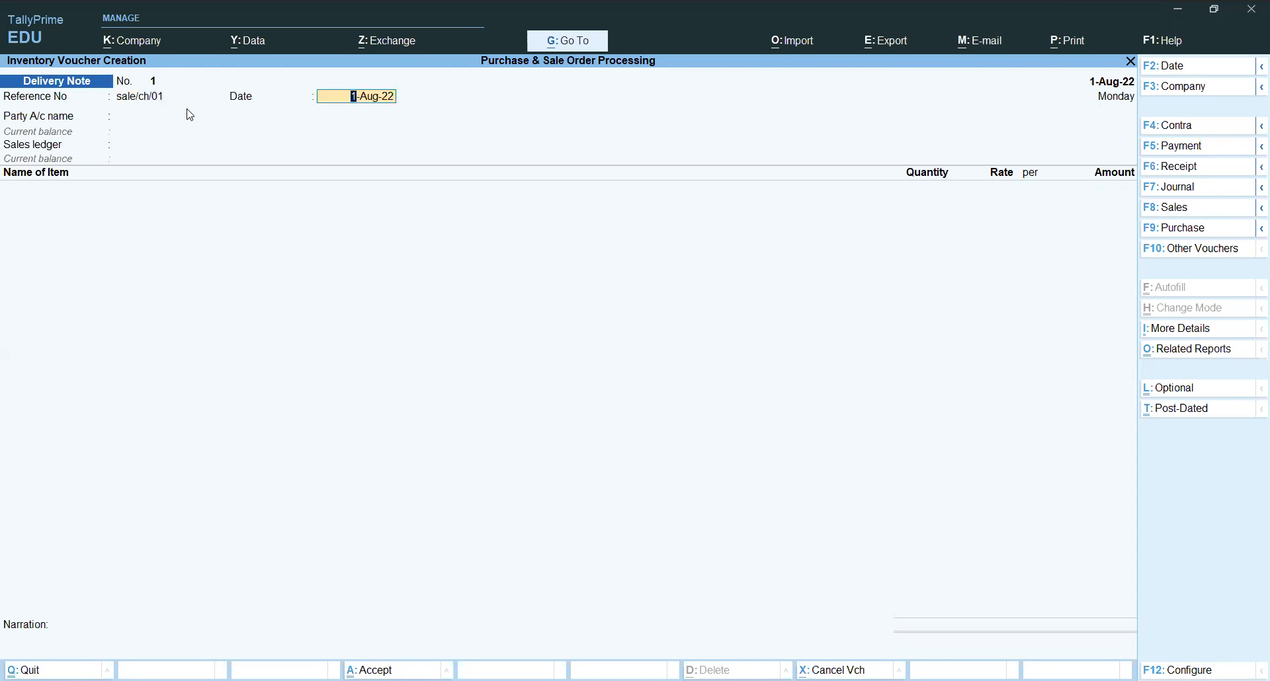
Accept the reference date and choose Verma Traders as the party account
{"action": "key", "text": "Return"}
{"action": "key", "text": "Down"}
{"action": "key", "text": "Down"}
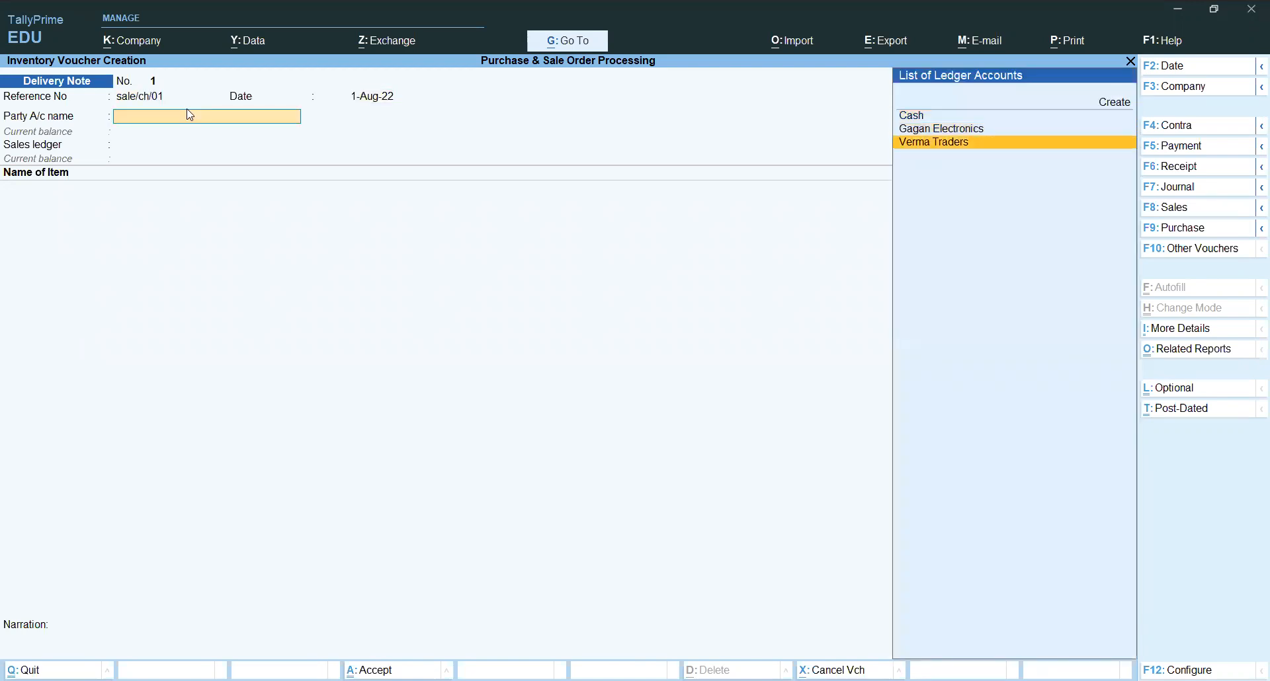
{"action": "key", "text": "Return"}
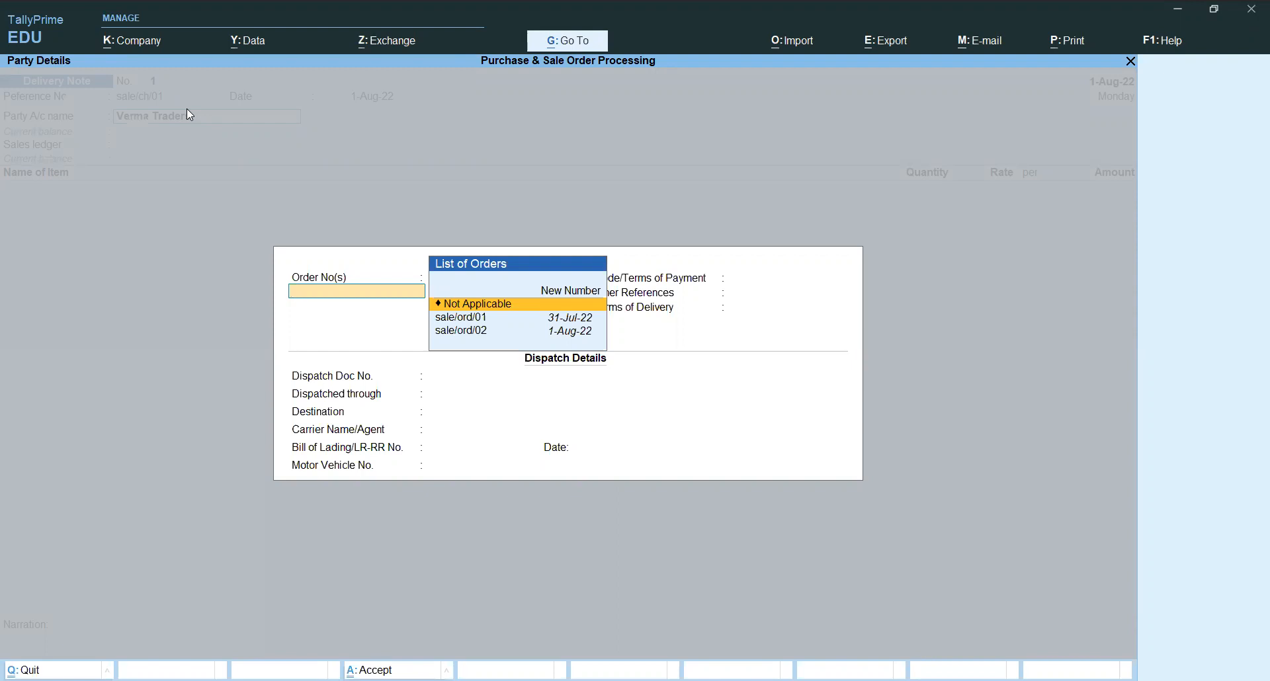
Link the delivery note to the pending sales order sale/ord/01 dated 31-Jul-22
{"action": "key", "text": "Down"}
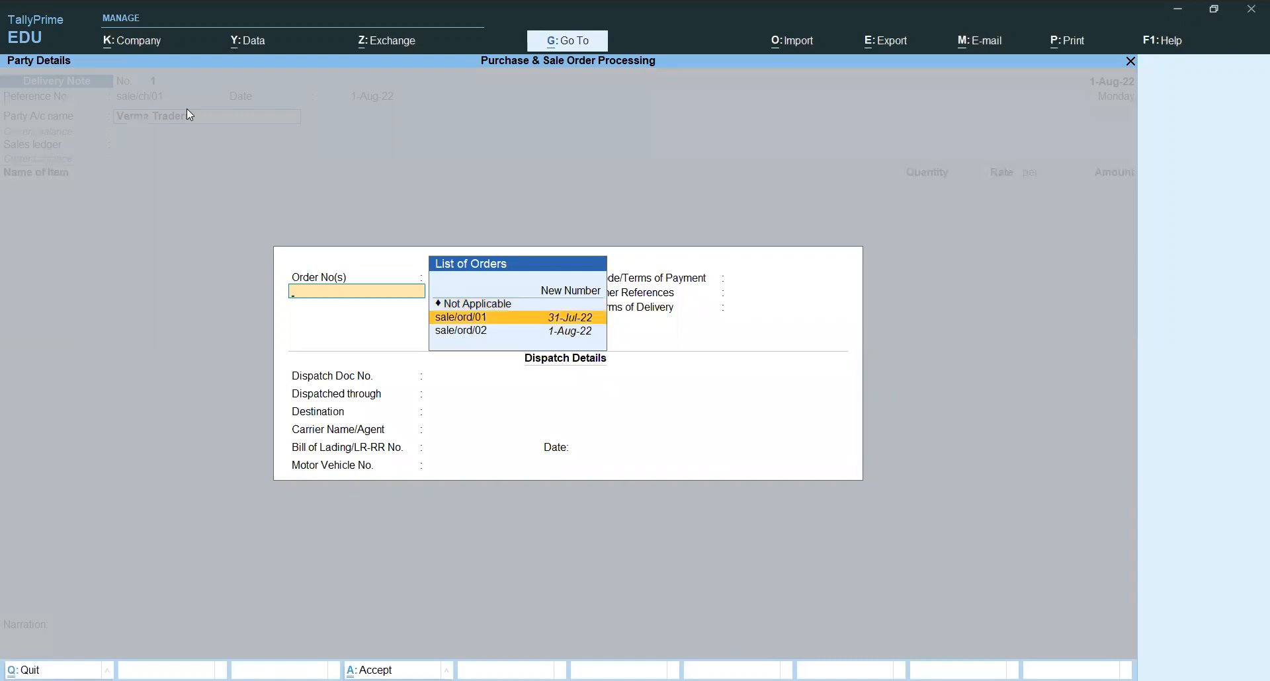
{"action": "key", "text": "Down"}
{"action": "key", "text": "Up"}
{"action": "key", "text": "Down"}
{"action": "key", "text": "Up"}
{"action": "key", "text": "Down"}
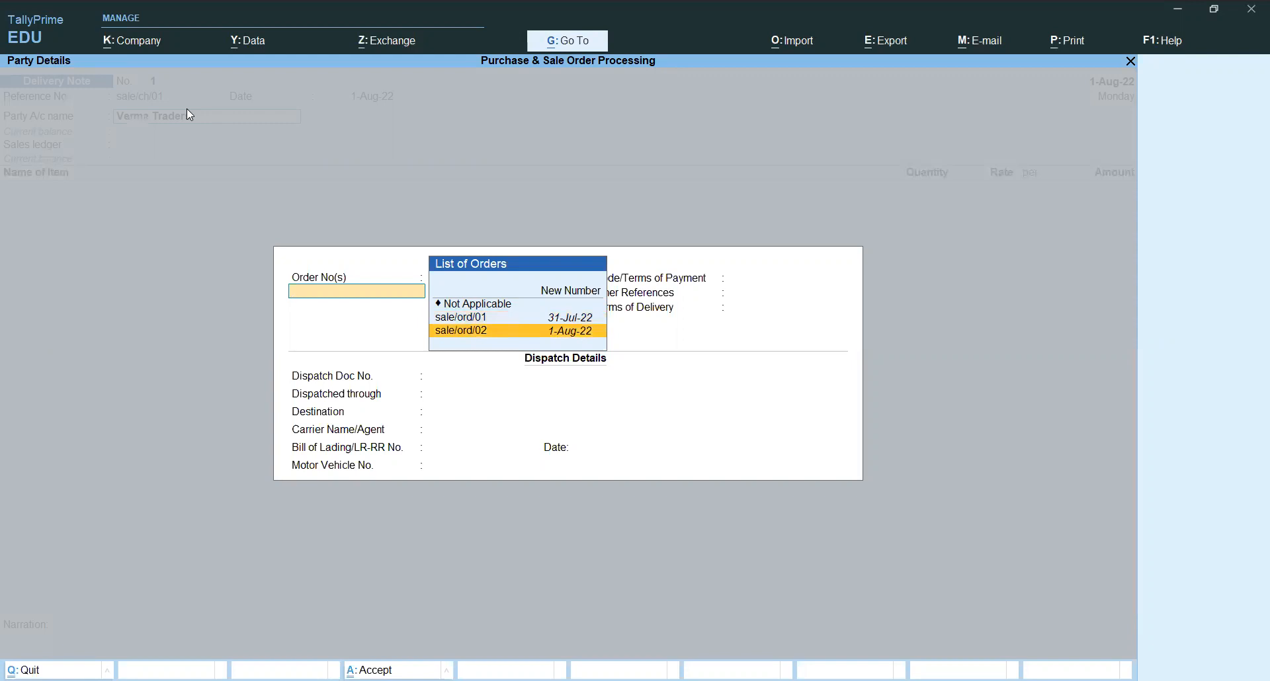
{"action": "key", "text": "Up"}
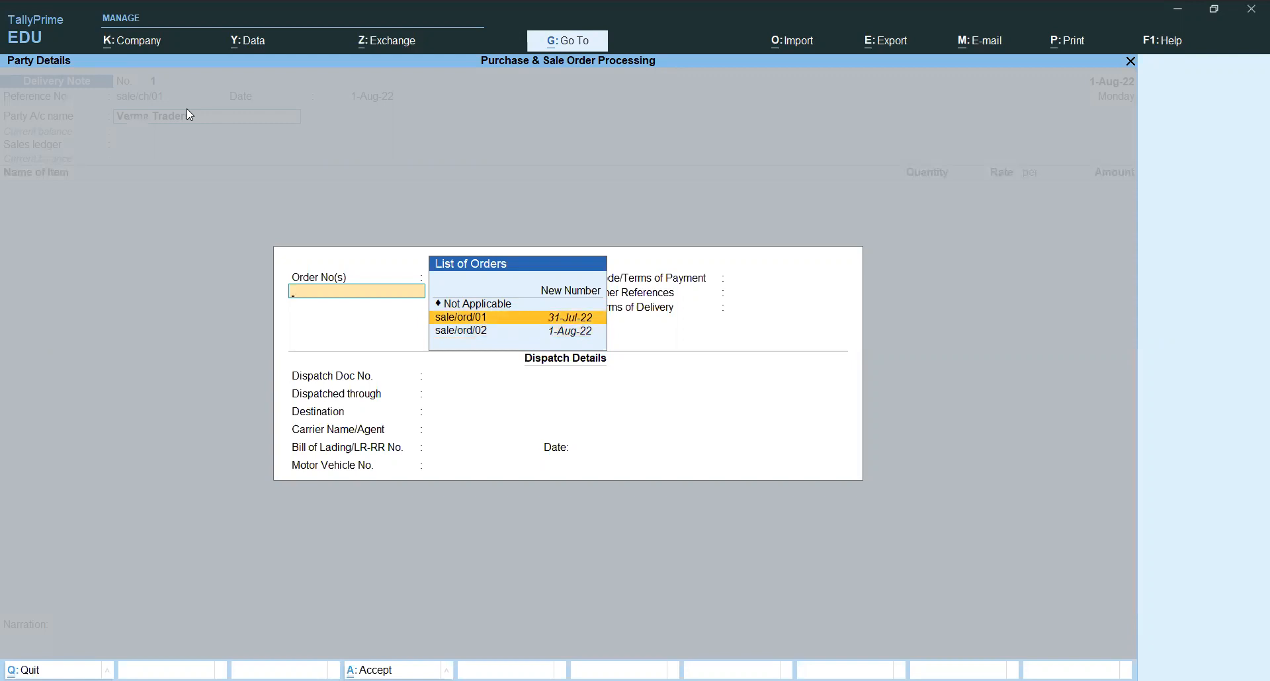
{"action": "key", "text": "Return"}
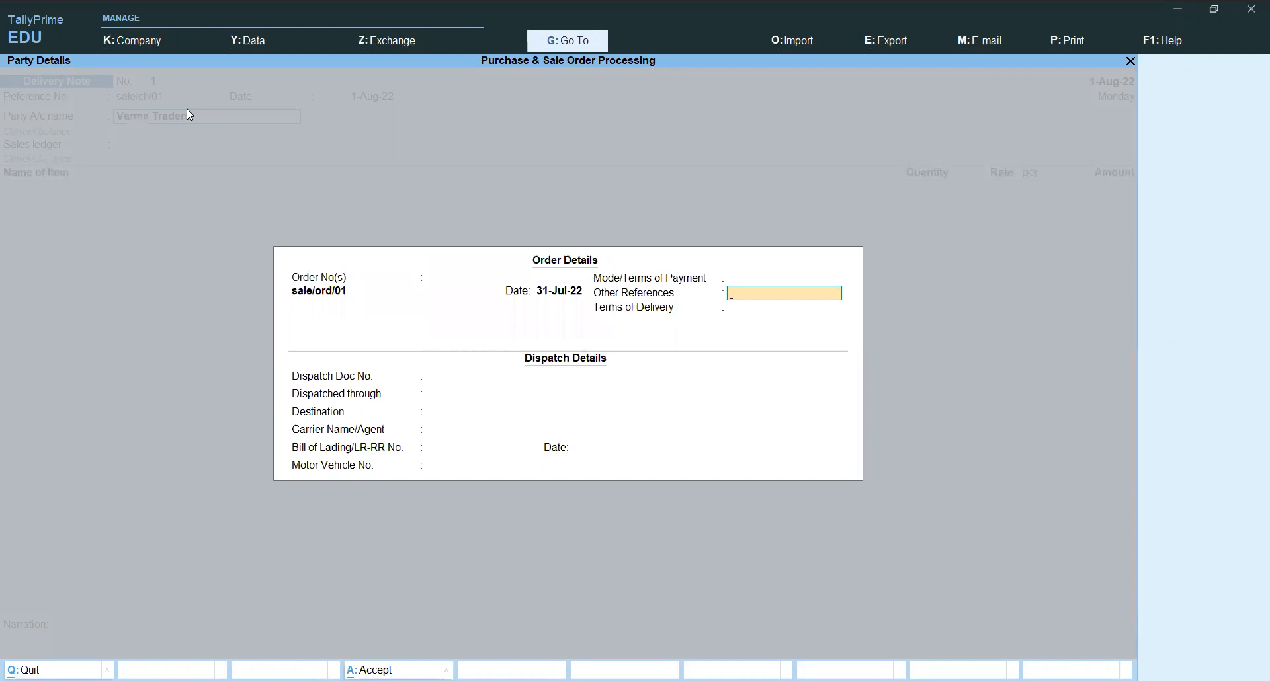
Leave the other references and delivery terms blank and set the dispatch document number to 01
{"action": "key", "text": "Return"}
{"action": "key", "text": "Return"}
{"action": "key", "text": "Return"}
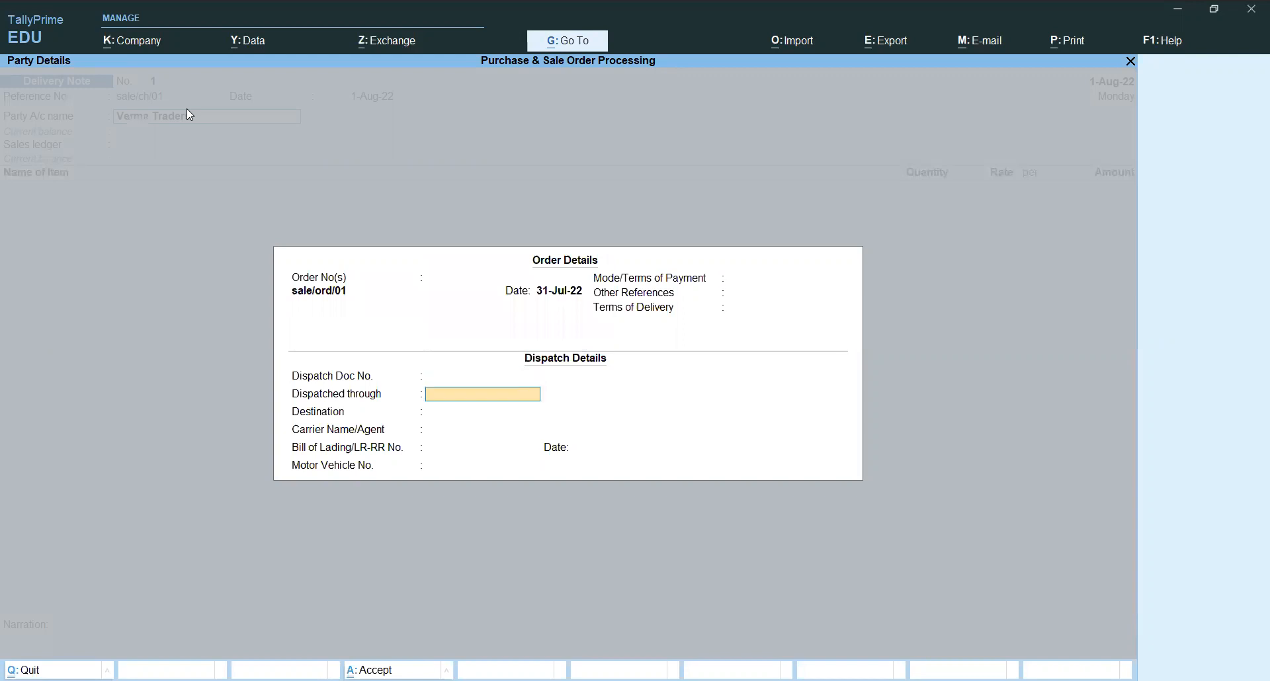
{"action": "key", "text": "BackSpace"}
{"action": "key", "text": "BackSpace"}
{"action": "key", "text": "Return"}
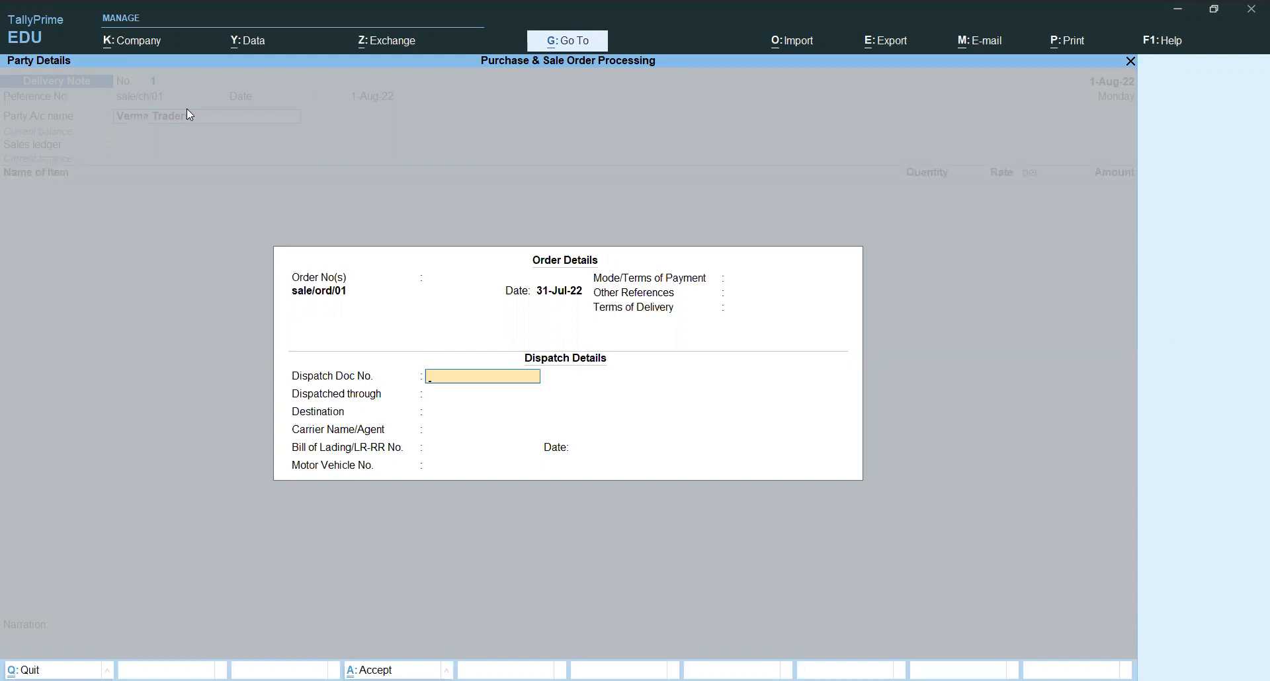
{"action": "type", "text": "01"}
{"action": "key", "text": "Return"}
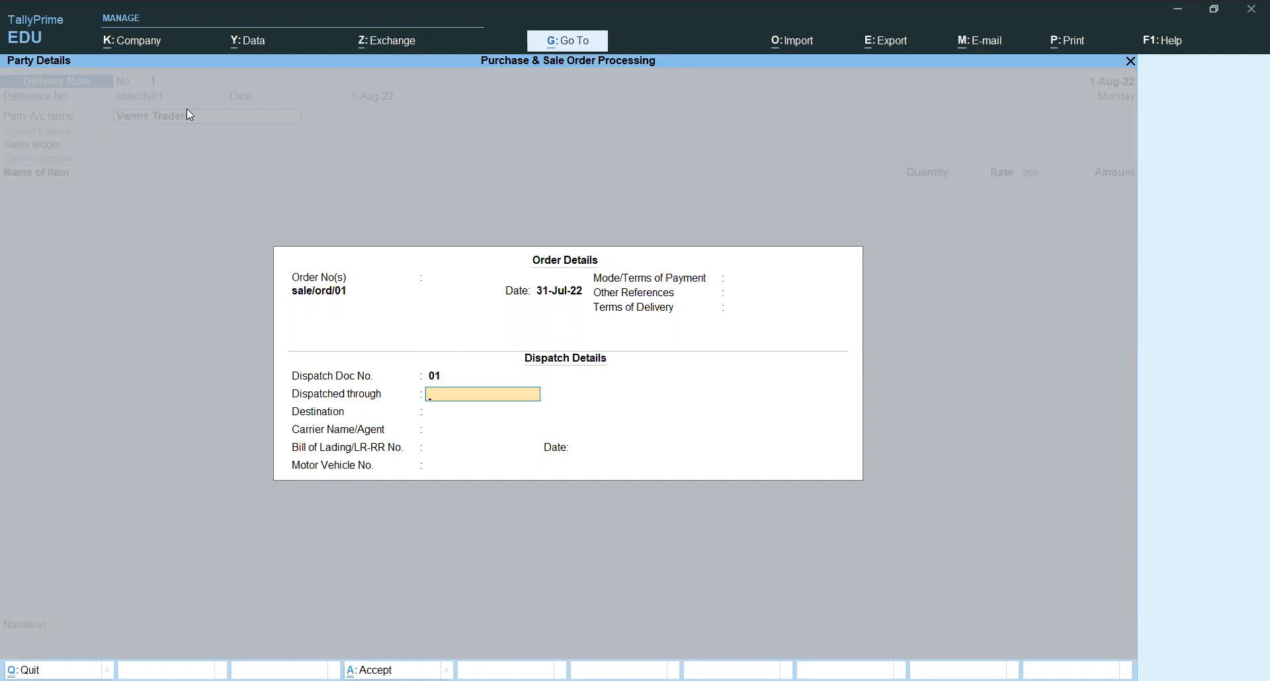
Set dispatch through Truck to destination Delhi, enter the carrier agent's name and leave the remaining dispatch fields blank
{"action": "type", "text": "Truck"}
{"action": "key", "text": "Return"}
{"action": "type", "text": "Delhi"}
{"action": "key", "text": "Return"}
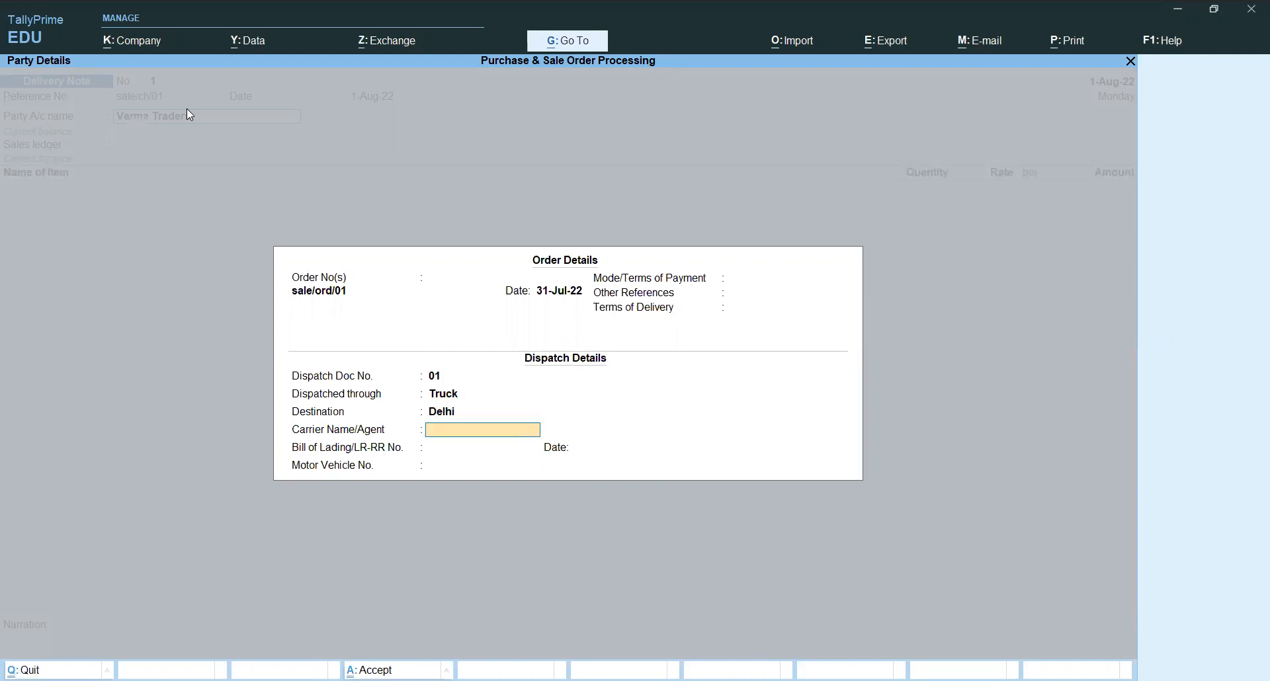
{"action": "type", "text": "Ajay"}
{"action": "key", "text": "Return"}
{"action": "key", "text": "Return"}
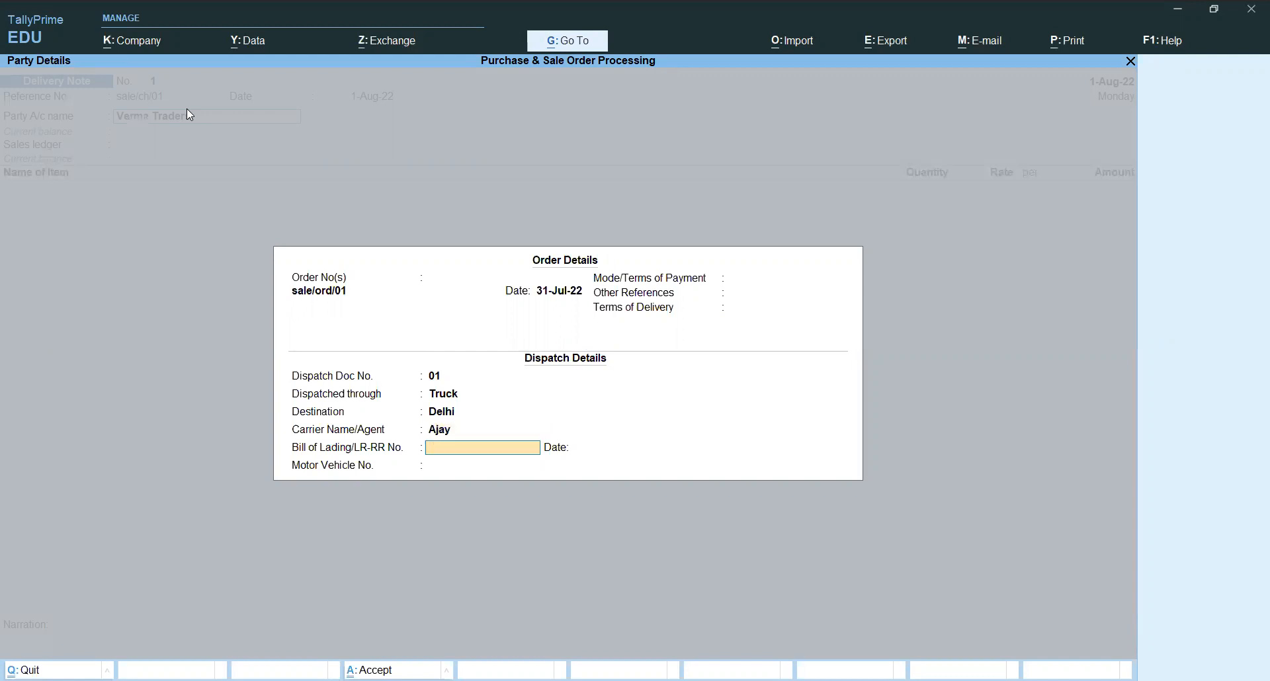
{"action": "key", "text": "Return"}
{"action": "key", "text": "Return"}
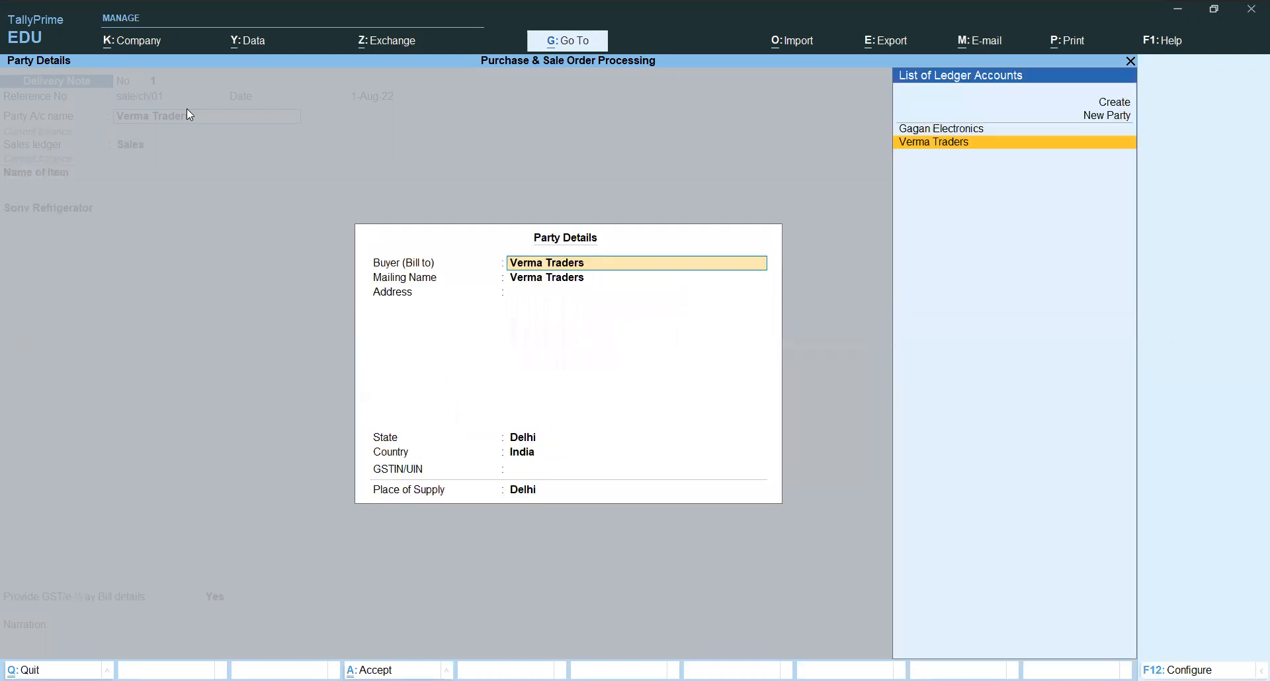
Accept the Verma Traders buyer details with Delhi as place of supply, and keep Sales as the sales ledger
{"action": "key", "text": "Return"}
{"action": "key", "text": "Return"}
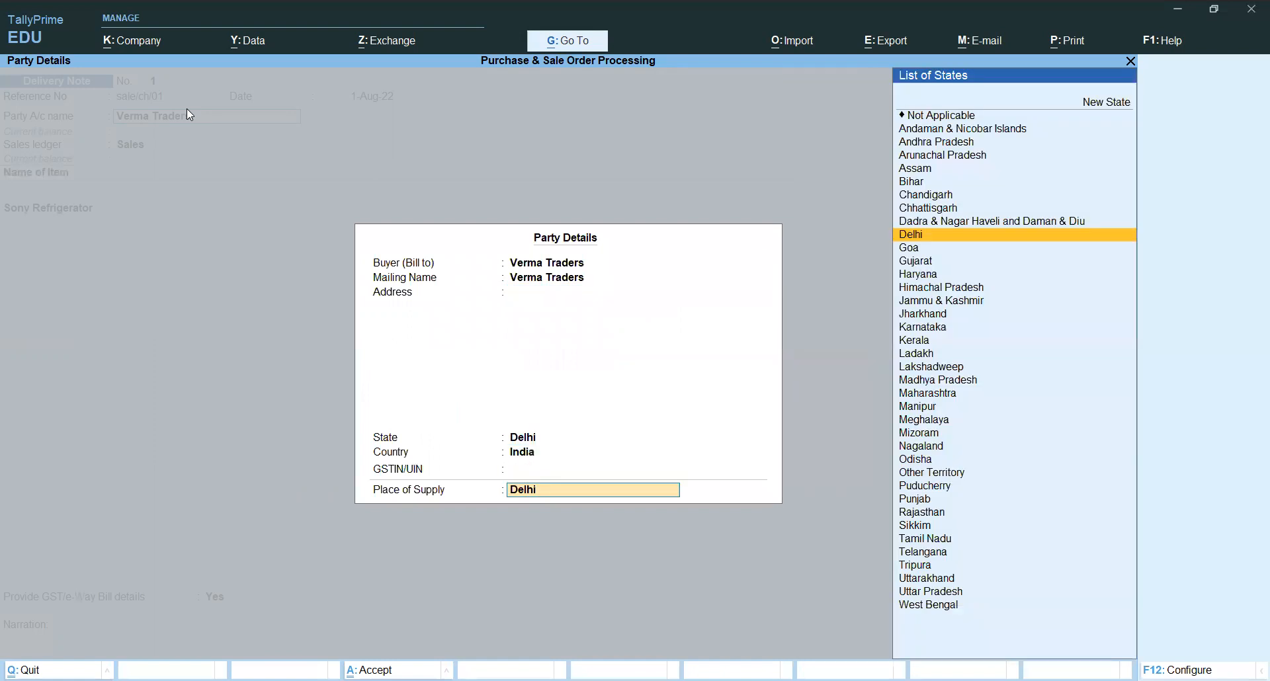
{"action": "key", "text": "Return"}
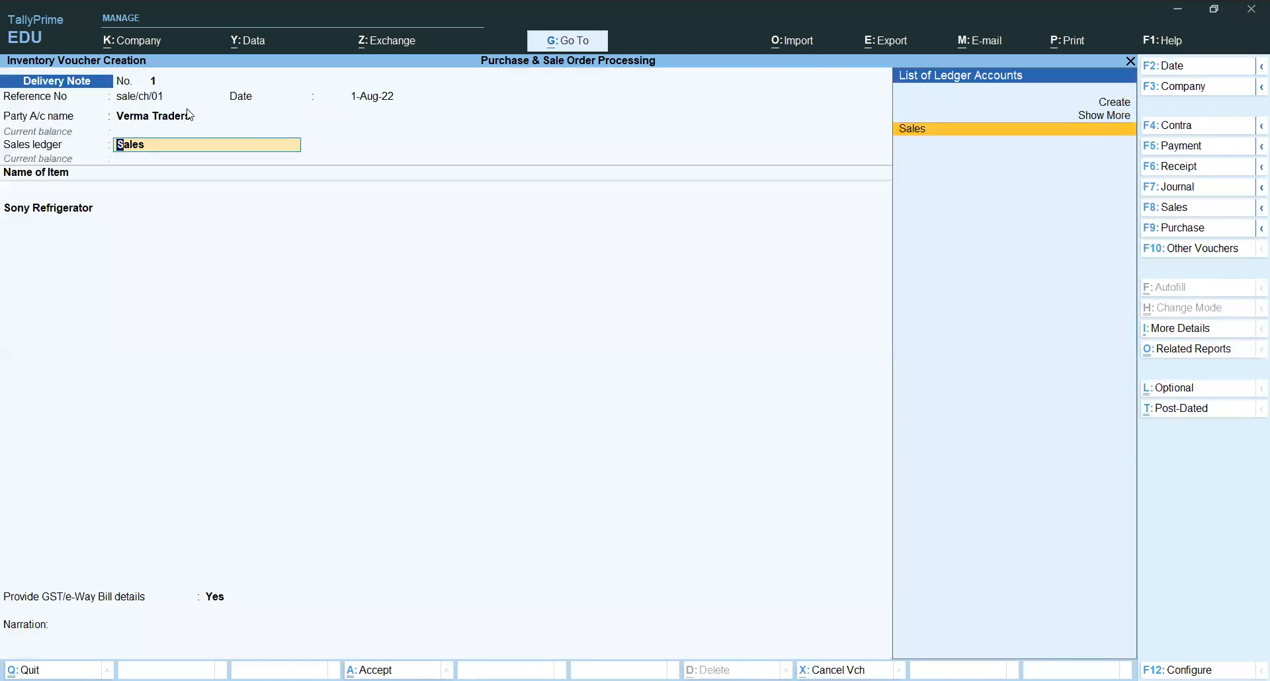
{"action": "key", "text": "Return"}
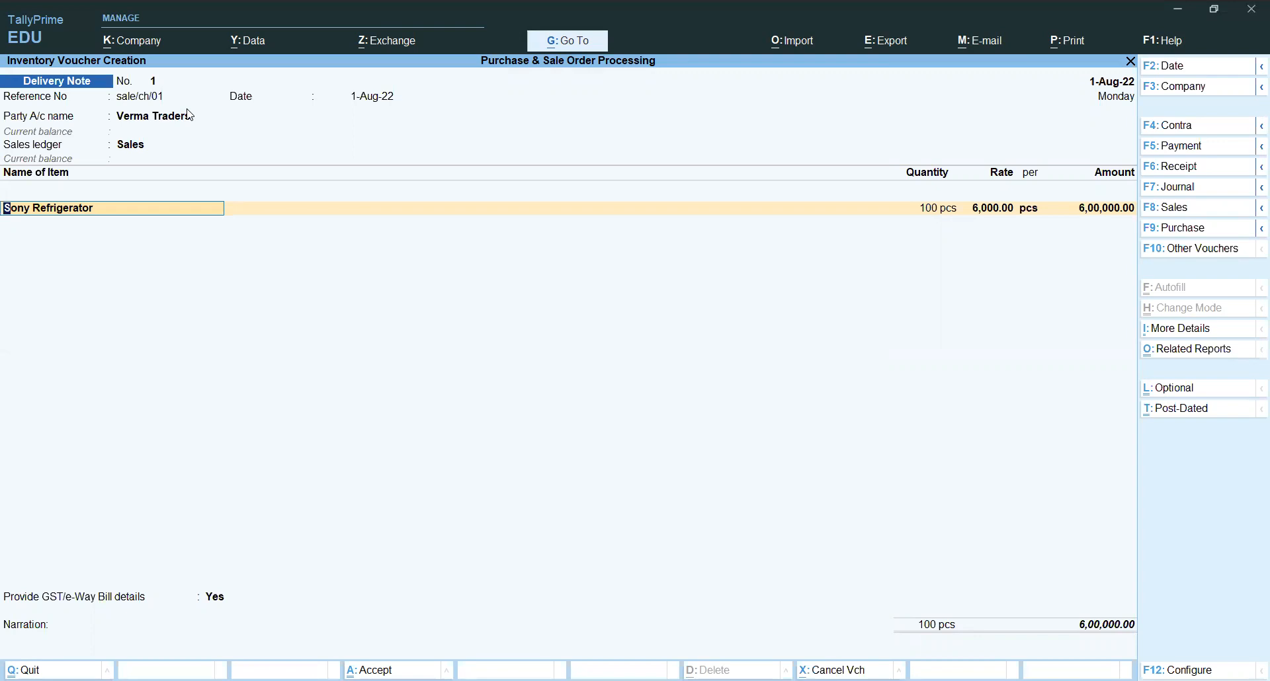
Allocate the Sony Refrigerator item to tracking number sale/ch/01 and order sale/ord/01
{"action": "key", "text": "Return"}
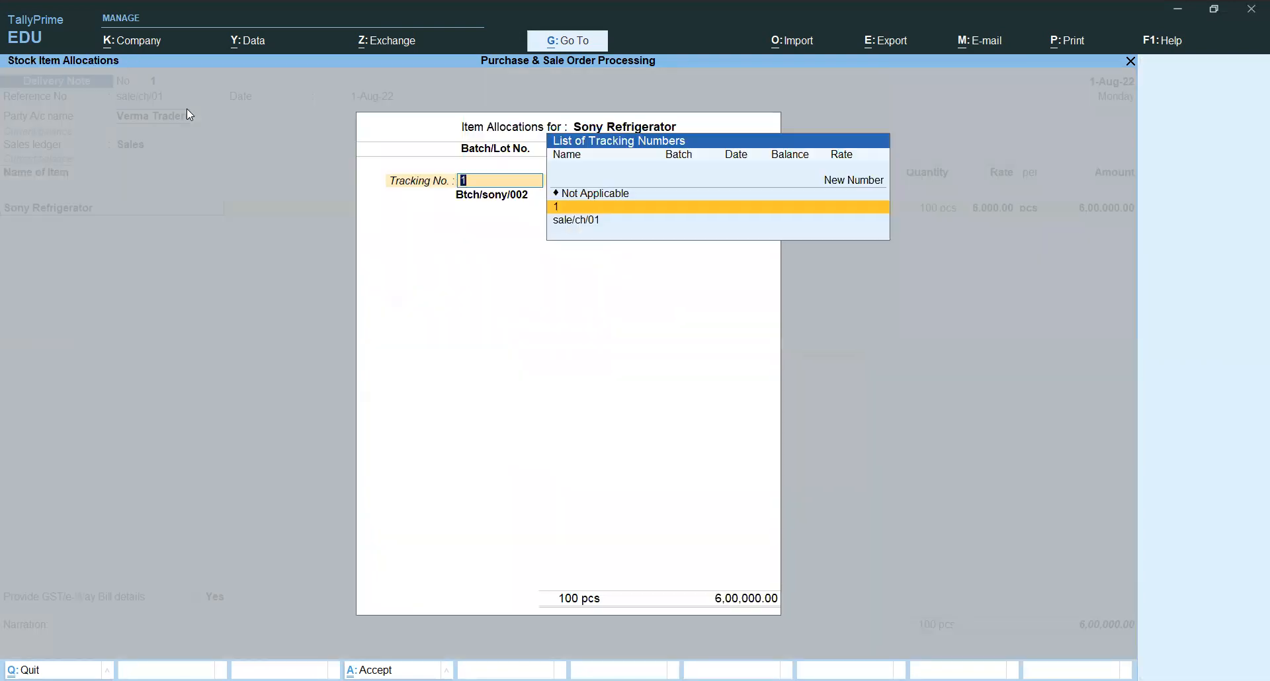
{"action": "key", "text": "Return"}
{"action": "key", "text": "BackSpace"}
{"action": "key", "text": "Down"}
{"action": "key", "text": "Return"}
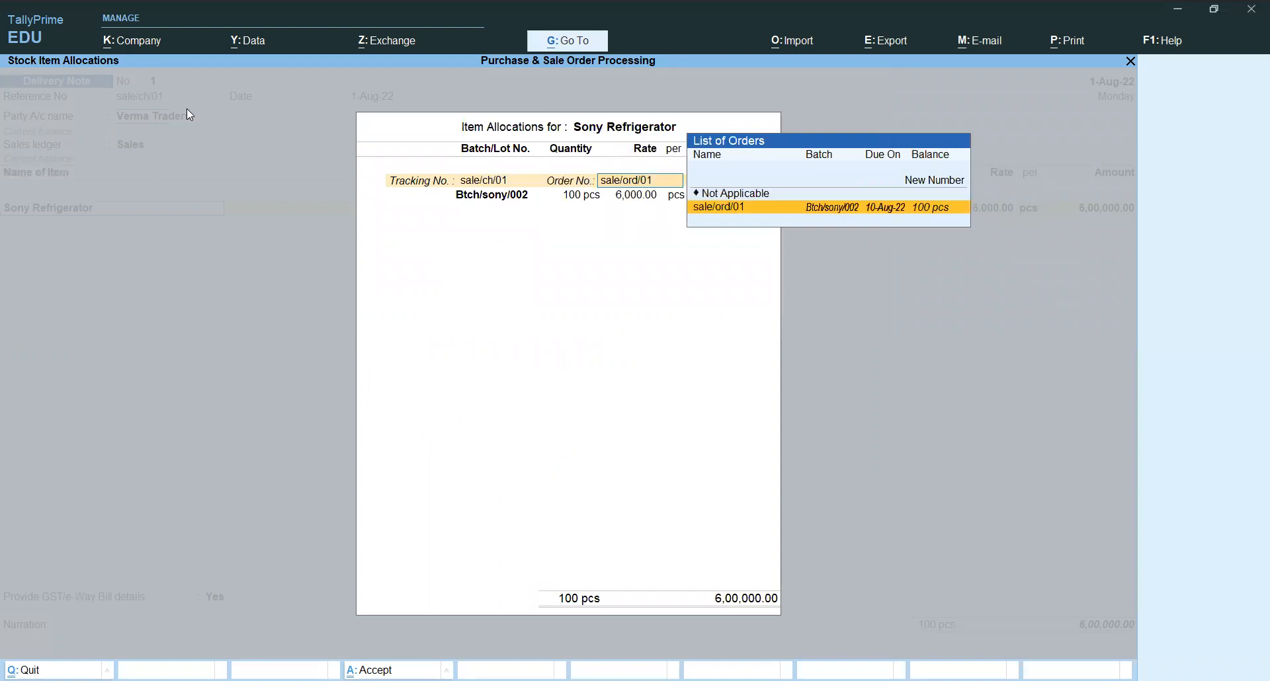
{"action": "key", "text": "Return"}
{"action": "key", "text": "Return"}
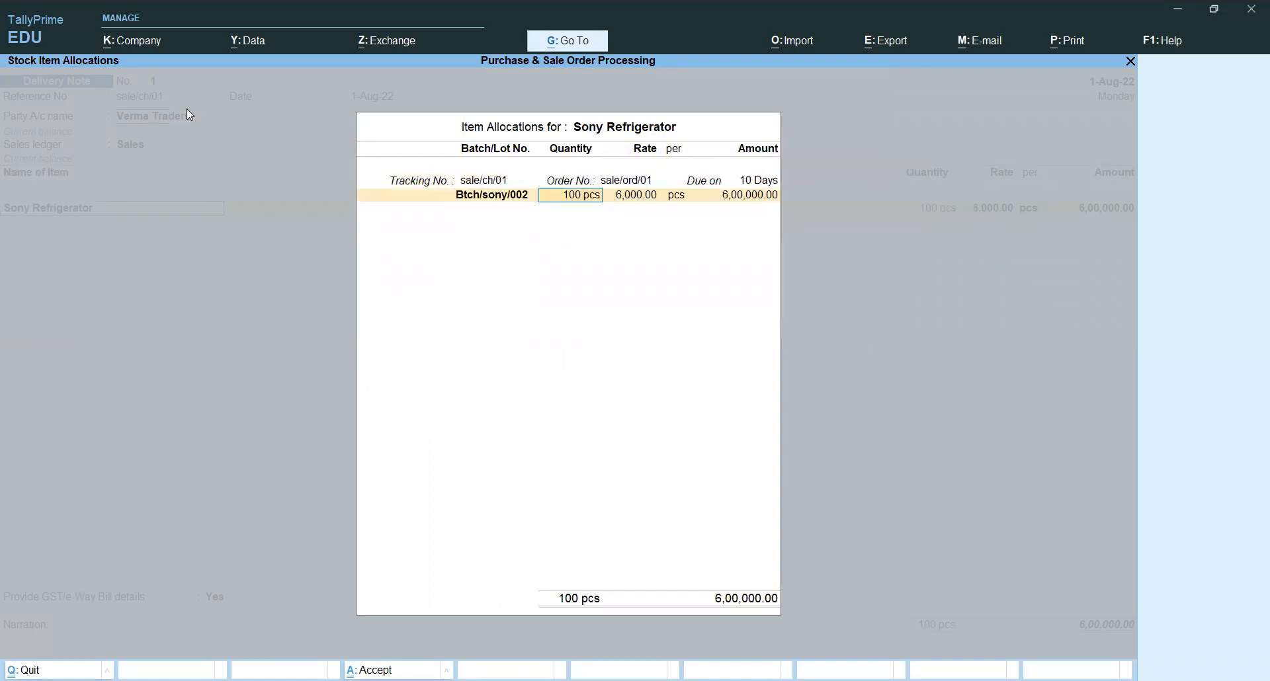
Accept the Sony Refrigerator allocation of 100 pcs at 6,000.00 and end the item list
{"action": "key", "text": "Return"}
{"action": "key", "text": "Return"}
{"action": "key", "text": "Return"}
{"action": "key", "text": "Return"}
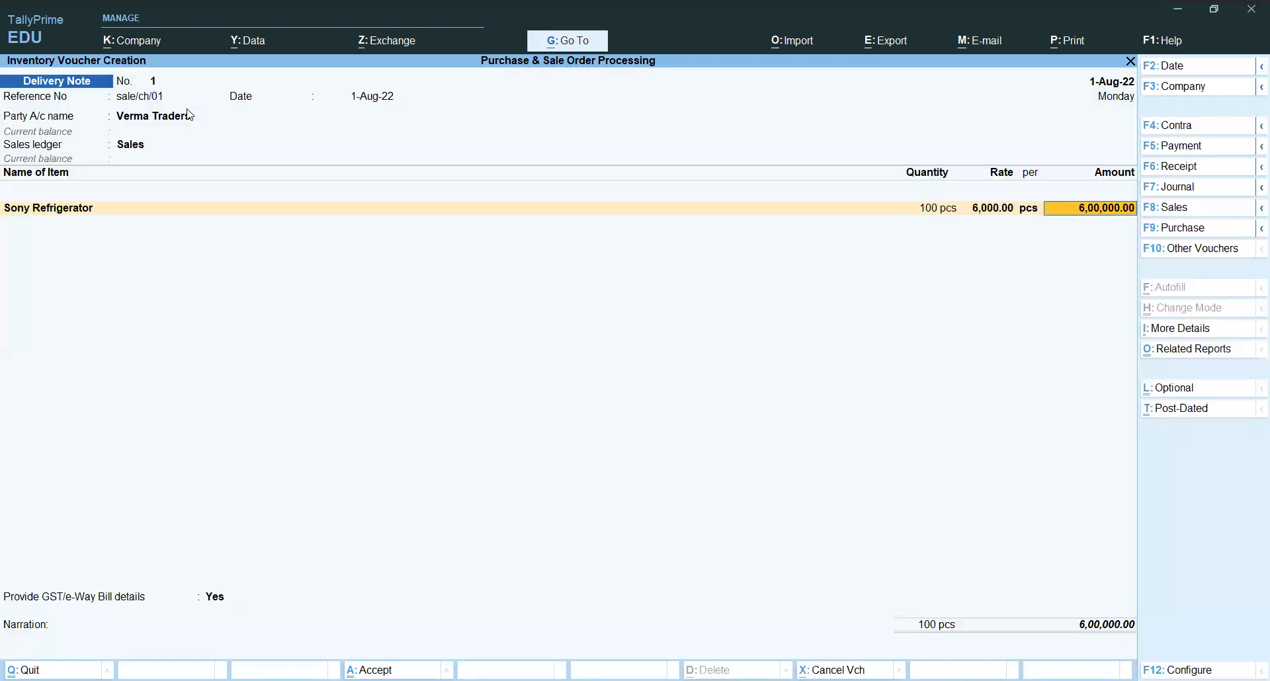
{"action": "key", "text": "Return"}
{"action": "key", "text": "Return"}
{"action": "key", "text": "Return"}
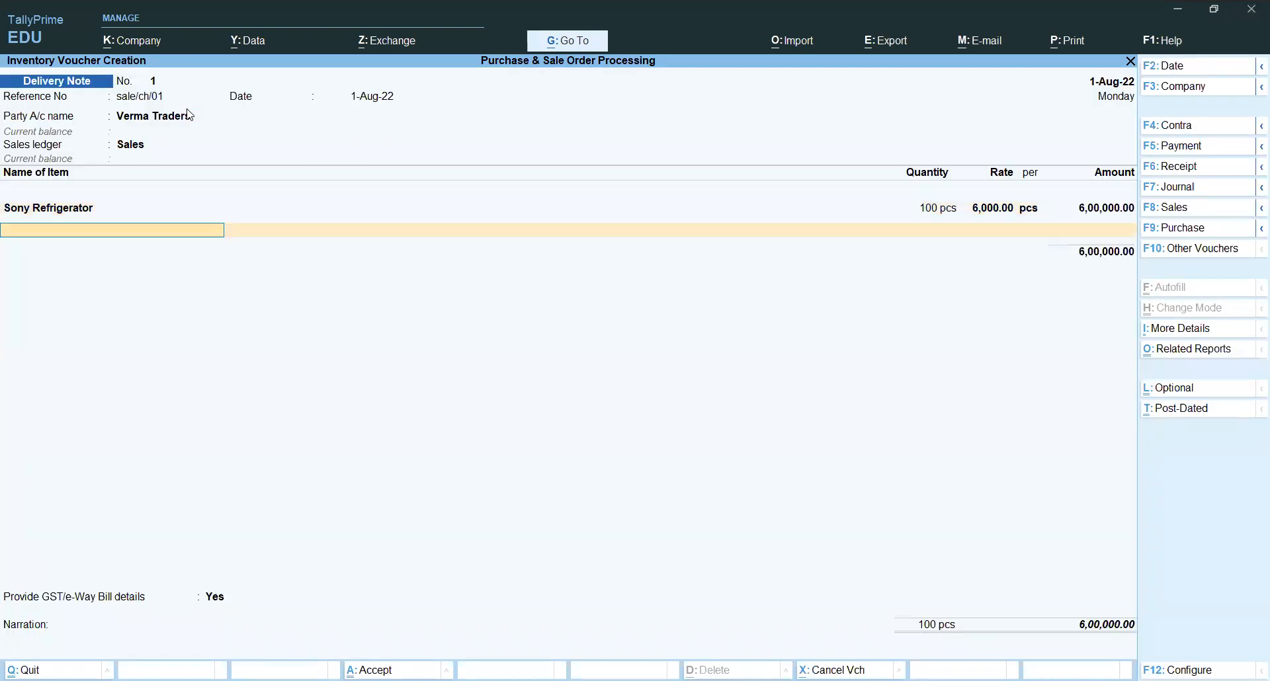
Set Provide GST/e-Way Bill details to No and save the delivery note without sending it for e-Way Bill generation
{"action": "key", "text": "Up"}
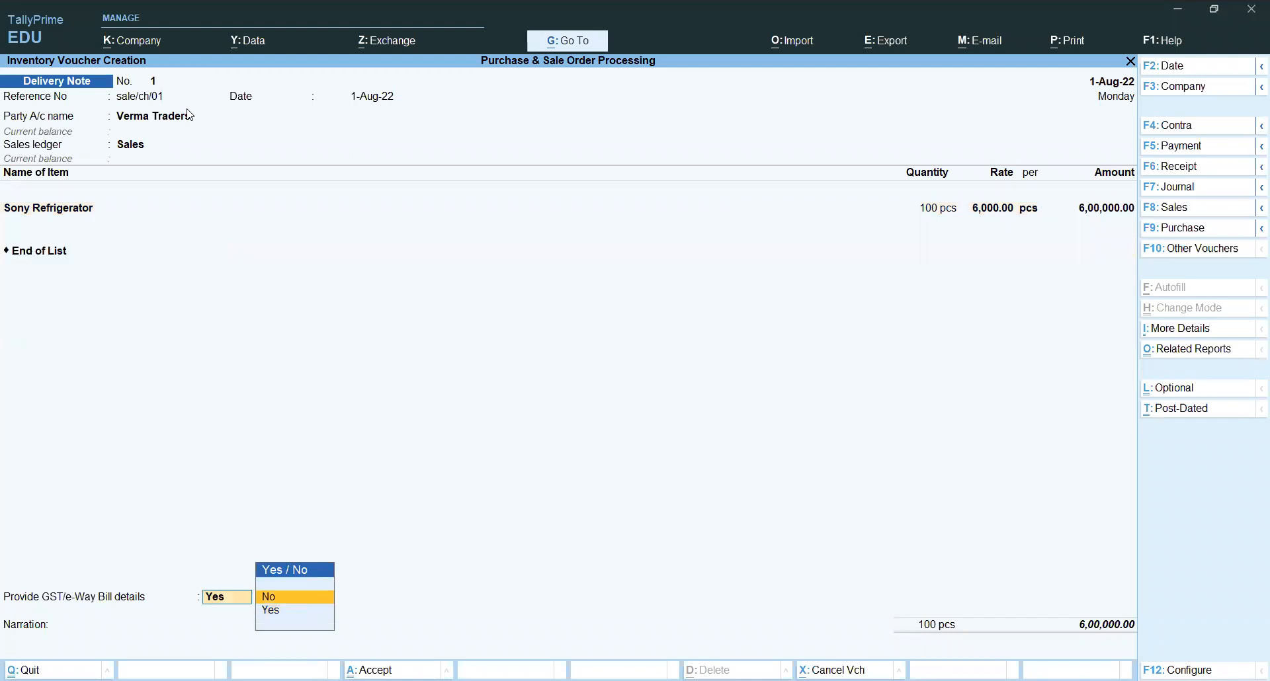
{"action": "key", "text": "Return"}
{"action": "key", "text": "Return"}
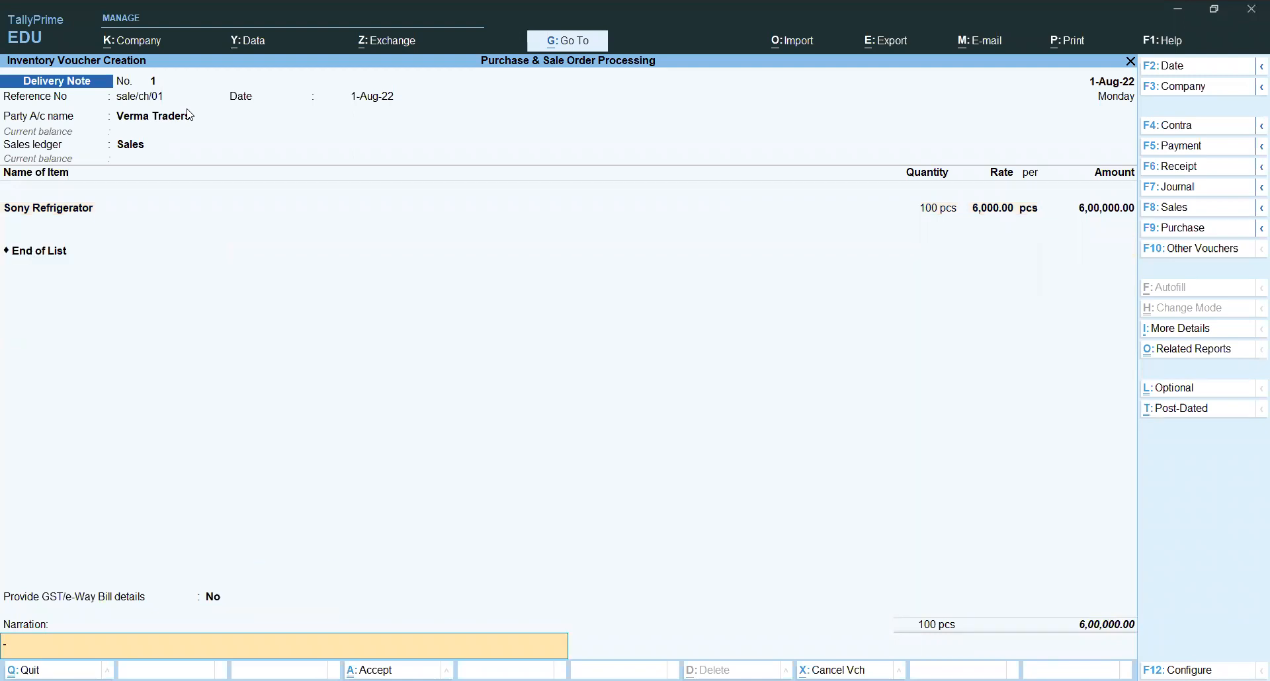
{"action": "key", "text": "Return"}
{"action": "key", "text": "Return"}
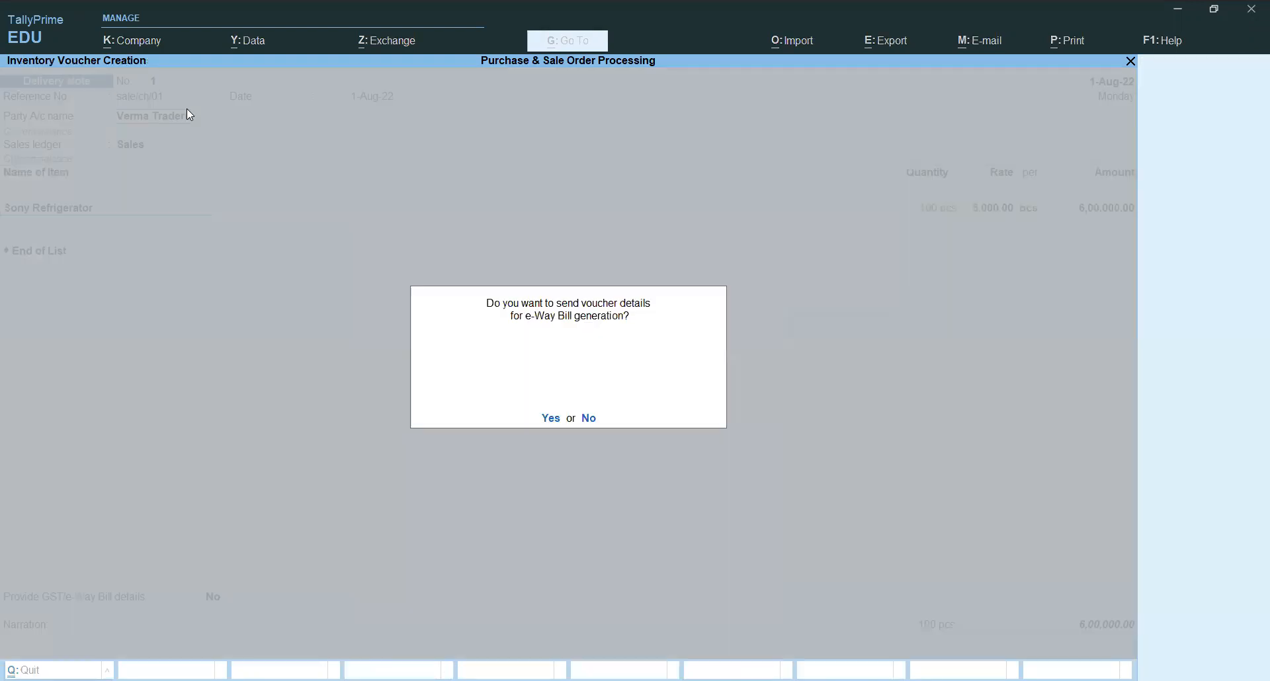
{"action": "key", "text": "n"}
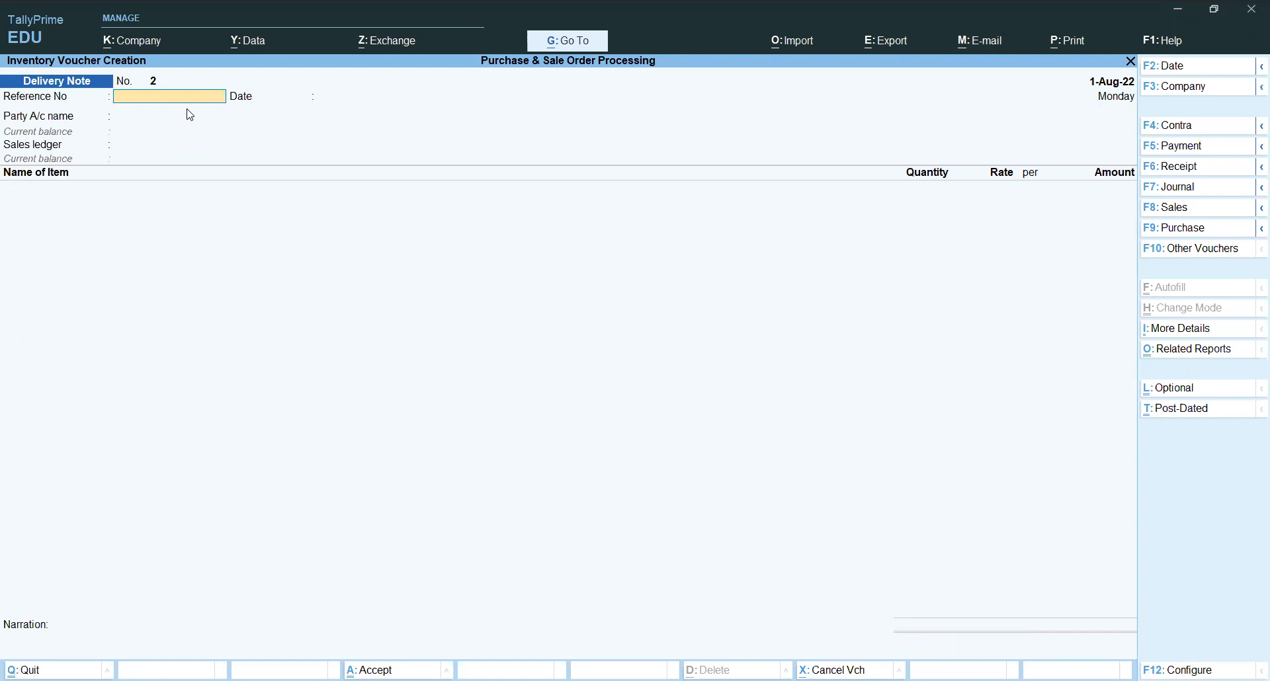
Start another Delivery Note voucher and set its voucher date to 1-8-2022
{"action": "key", "text": "F10"}
{"action": "key", "text": "Down"}
{"action": "key", "text": "Down"}
{"action": "key", "text": "Up"}
{"action": "key", "text": "Up"}
{"action": "key", "text": "Return"}
{"action": "key", "text": "F2"}
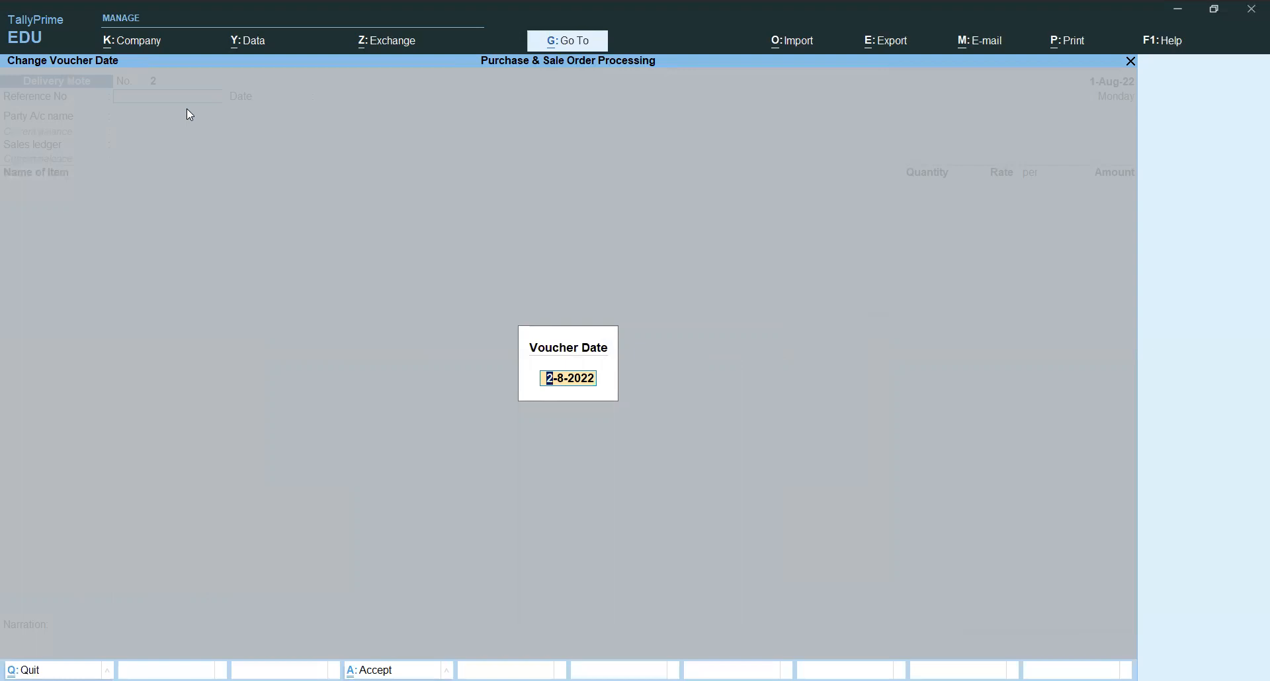
{"action": "type", "text": "1.8"}
{"action": "key", "text": "Return"}
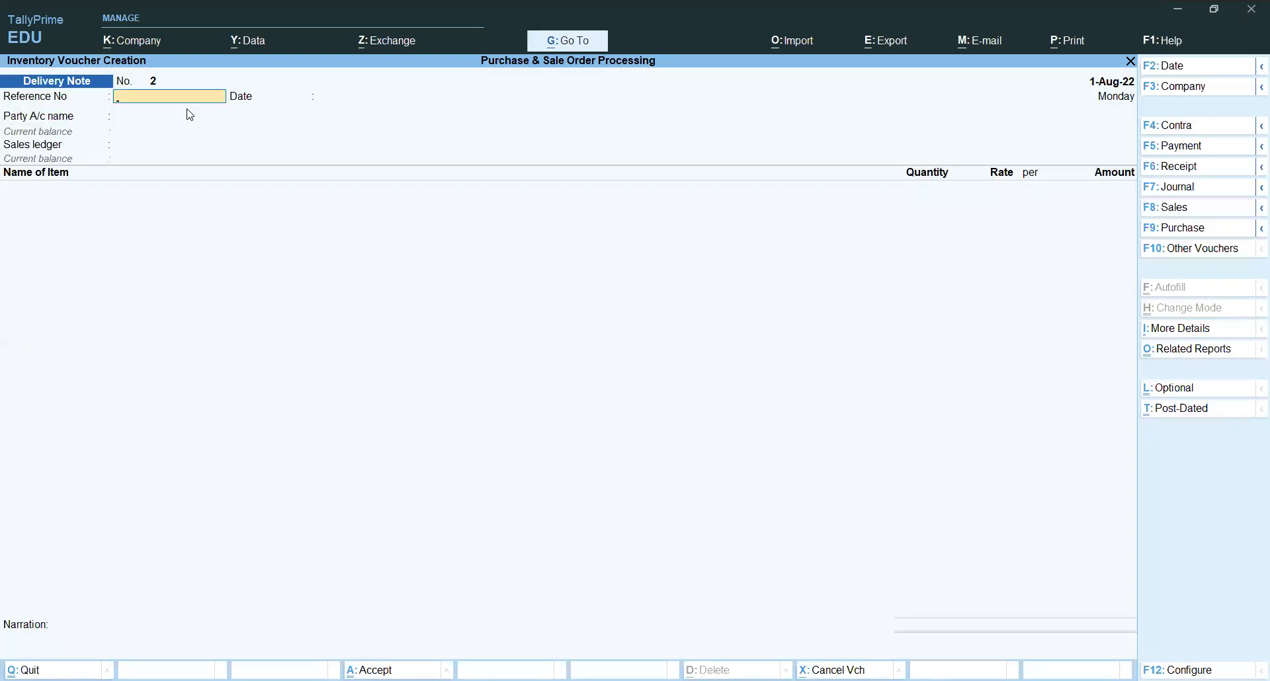
Enter reference number sale/ch/01 dated 1-Aug-22 and choose Verma Traders as the party account
{"action": "type", "text": "sale/ch/01"}
{"action": "key", "text": "Return"}
{"action": "key", "text": "Return"}
{"action": "key", "text": "BackSpace"}
{"action": "key", "text": "Return"}
{"action": "key", "text": "Down"}
{"action": "key", "text": "Down"}
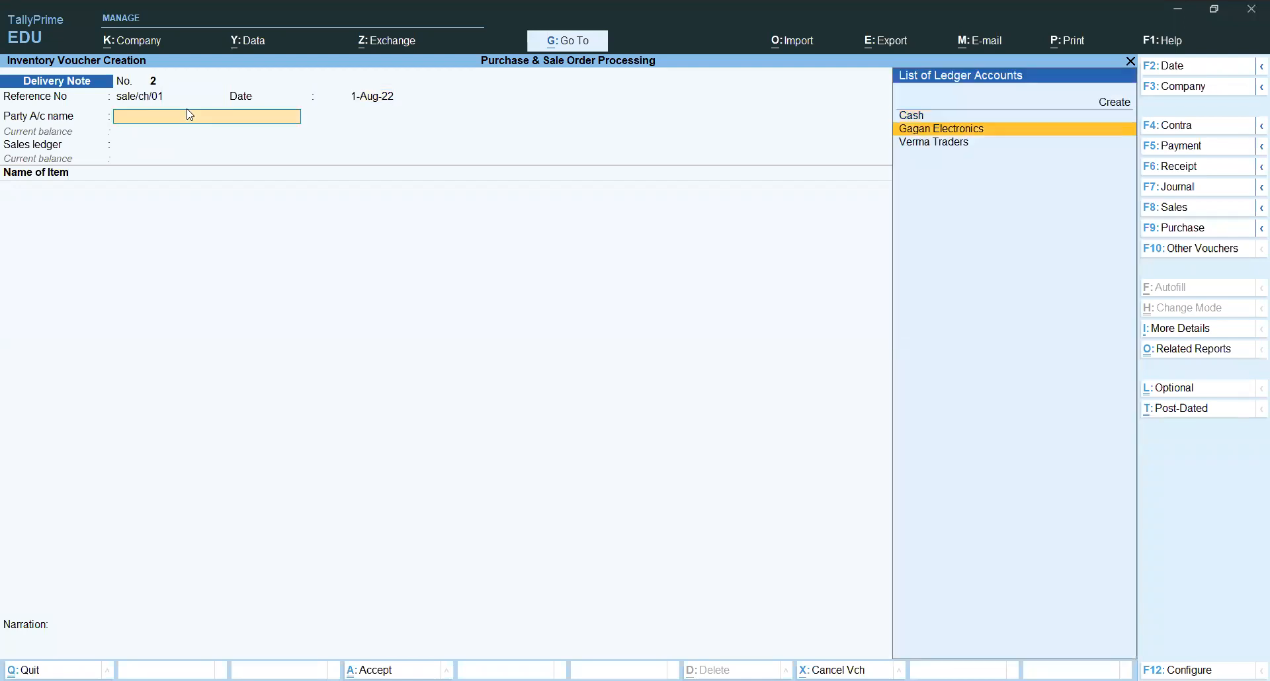
{"action": "key", "text": "Return"}
Link order sale/ord/02 in the order details, leave dispatch details blank, and accept the Verma Traders party details
{"action": "key", "text": "Down"}
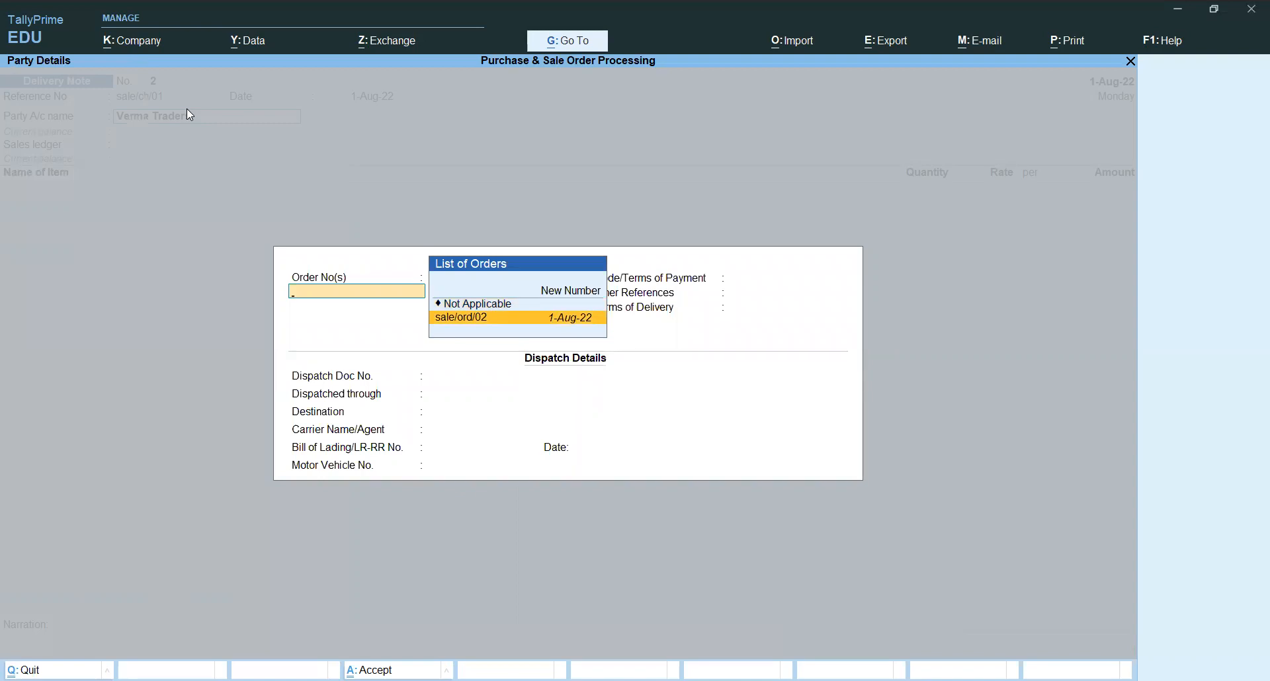
{"action": "key", "text": "Return"}
{"action": "key", "text": "Return"}
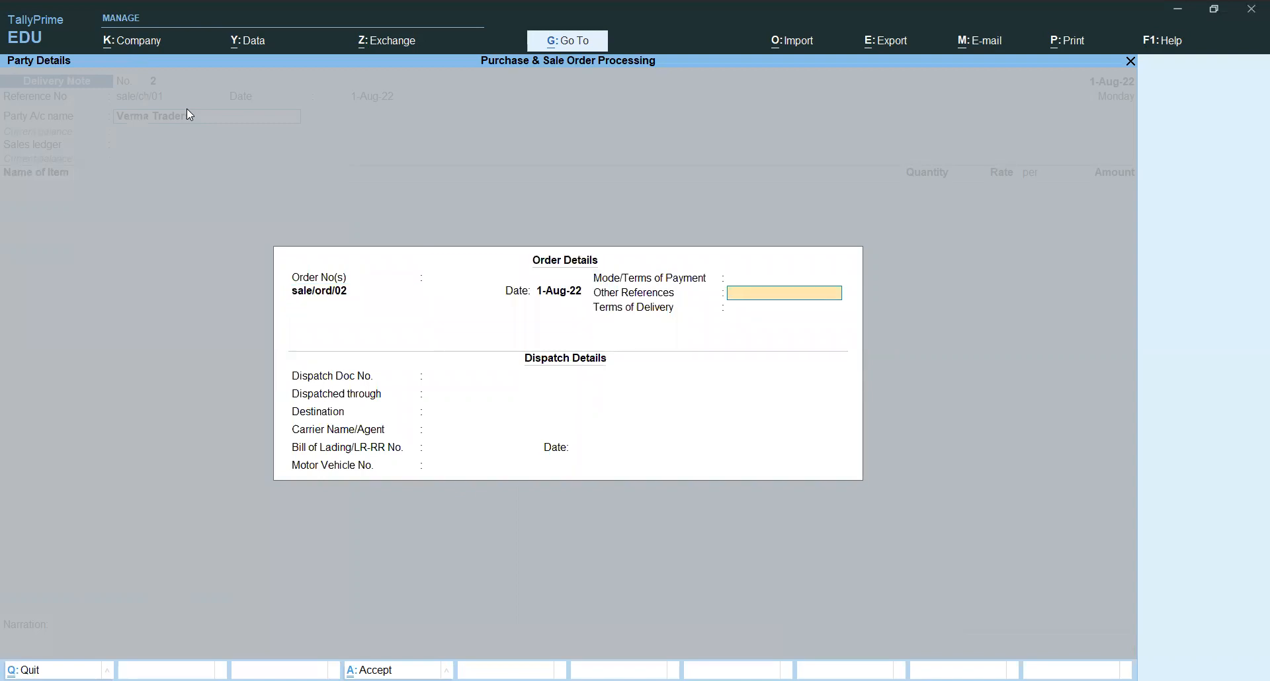
{"action": "key", "text": "Return"}
{"action": "key", "text": "Return"}
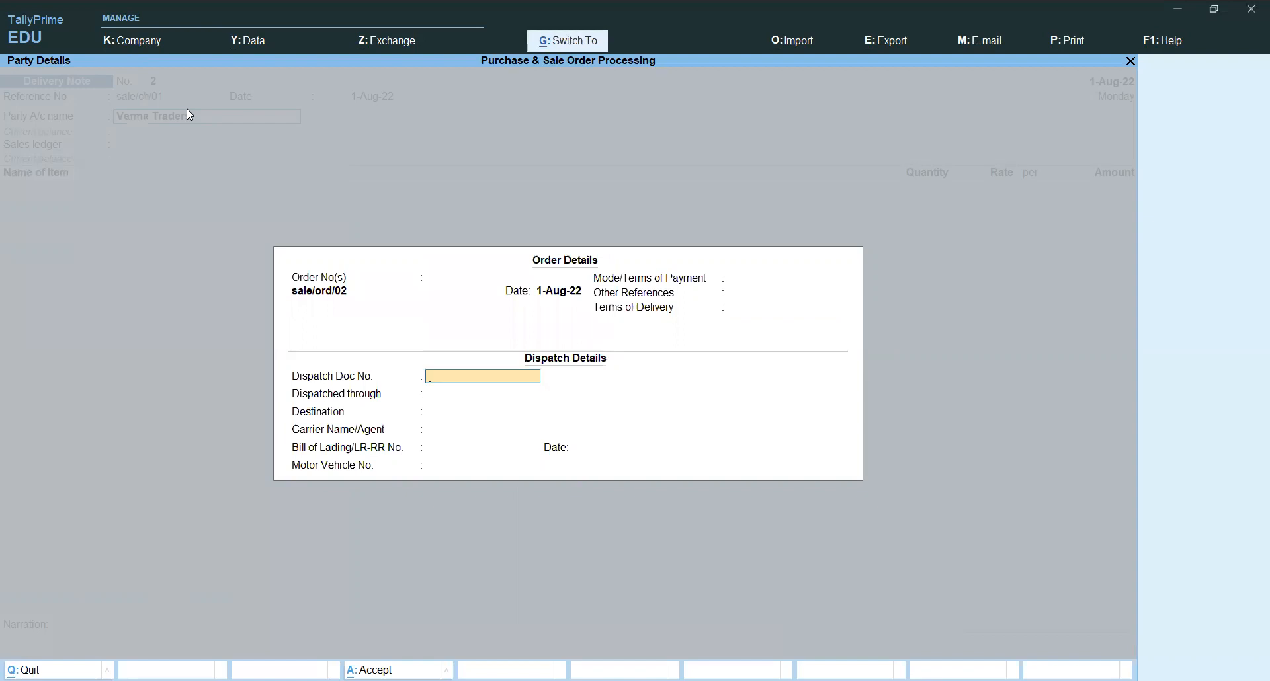
{"action": "key", "text": "ctrl+a"}
{"action": "key", "text": "ctrl+a"}
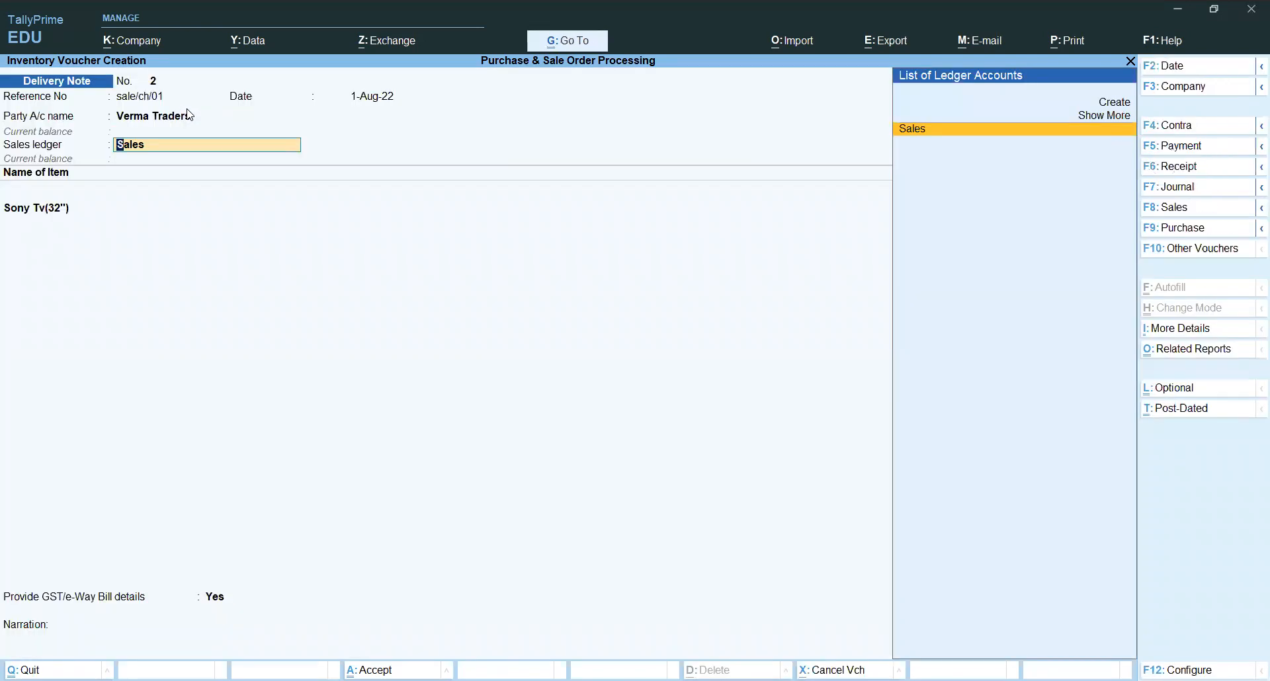
Keep Sales as the sales ledger and allocate the Sony Tv(32") item, 50 pcs at 8,000.00, to tracking number sale/ch/01
{"action": "key", "text": "Return"}
{"action": "key", "text": "Return"}
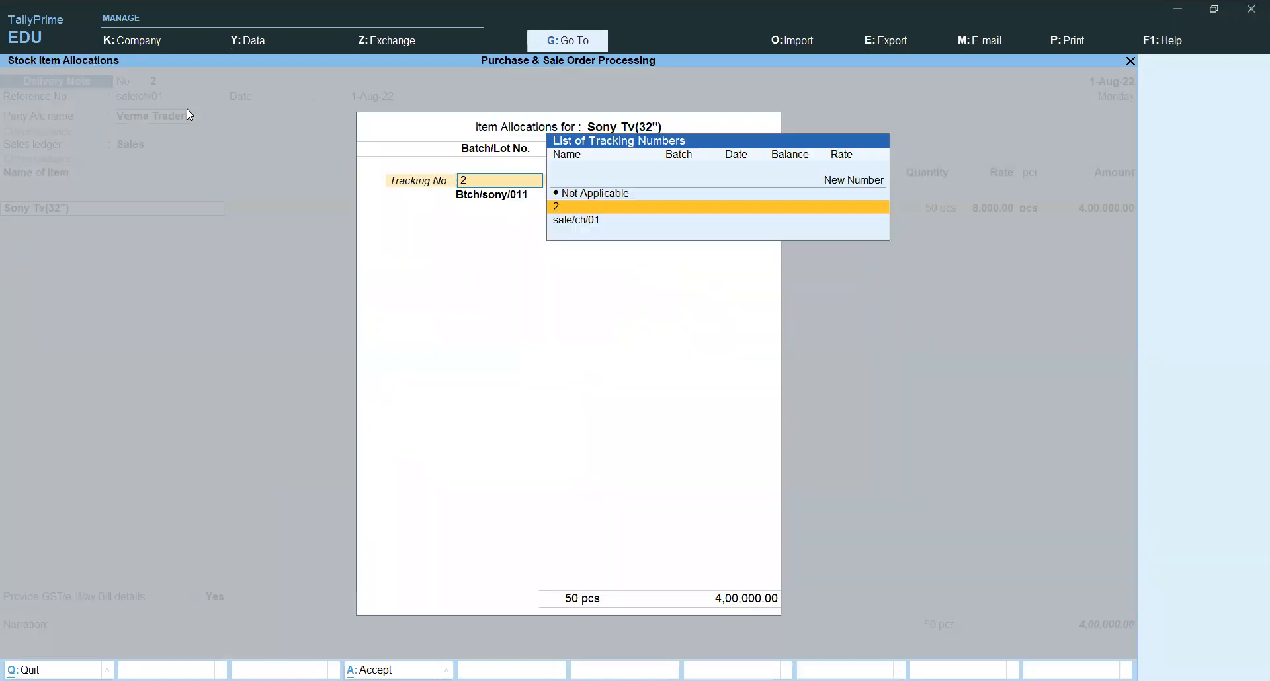
{"action": "key", "text": "Return"}
{"action": "key", "text": "BackSpace"}
{"action": "key", "text": "Down"}
{"action": "key", "text": "Return"}
{"action": "key", "text": "Return"}
{"action": "key", "text": "Return"}
{"action": "key", "text": "Return"}
{"action": "key", "text": "Return"}
{"action": "key", "text": "Return"}
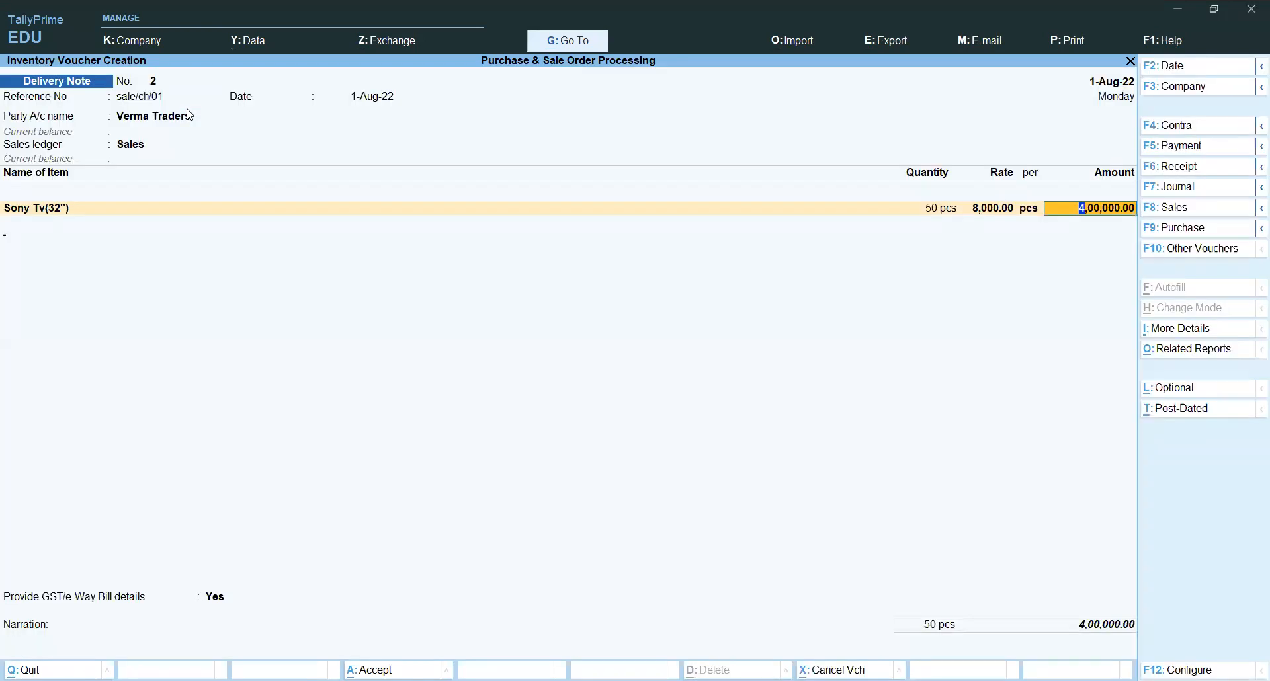
End the item list, accept blank e-Way Bill details, and save the delivery note without sending it for e-Way Bill generation
{"action": "key", "text": "Return"}
{"action": "key", "text": "Return"}
{"action": "key", "text": "Return"}
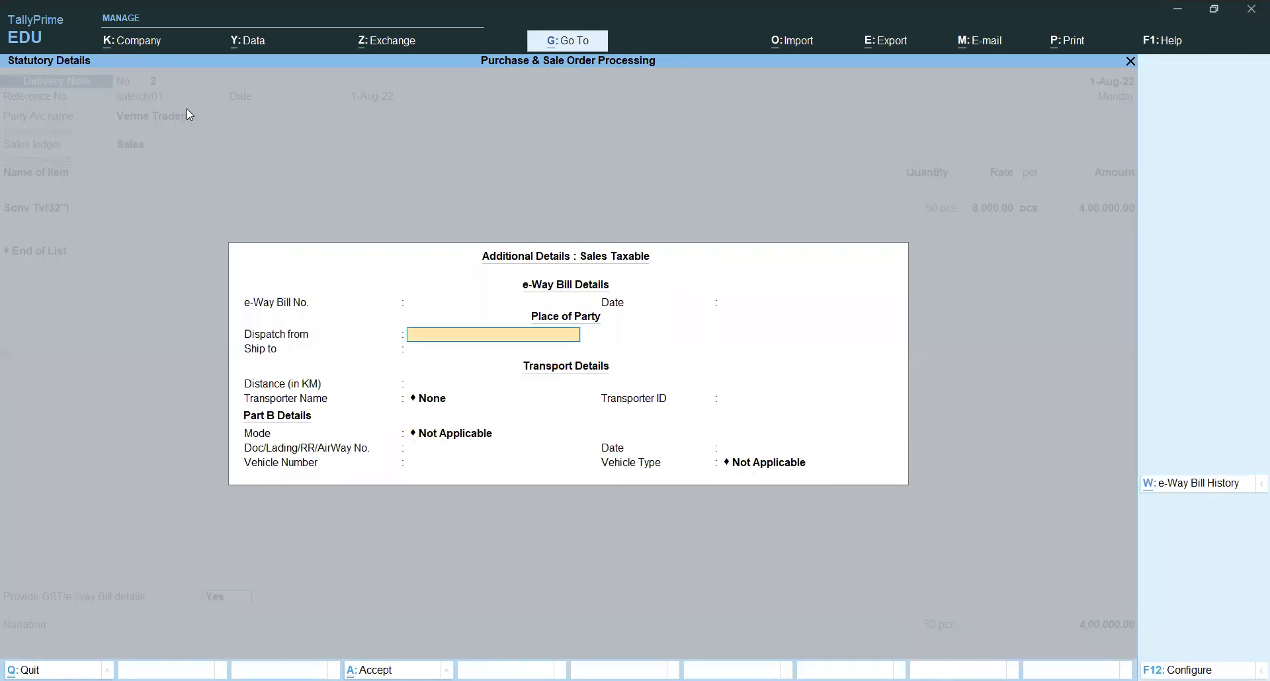
{"action": "key", "text": "ctrl+a"}
{"action": "key", "text": "Return"}
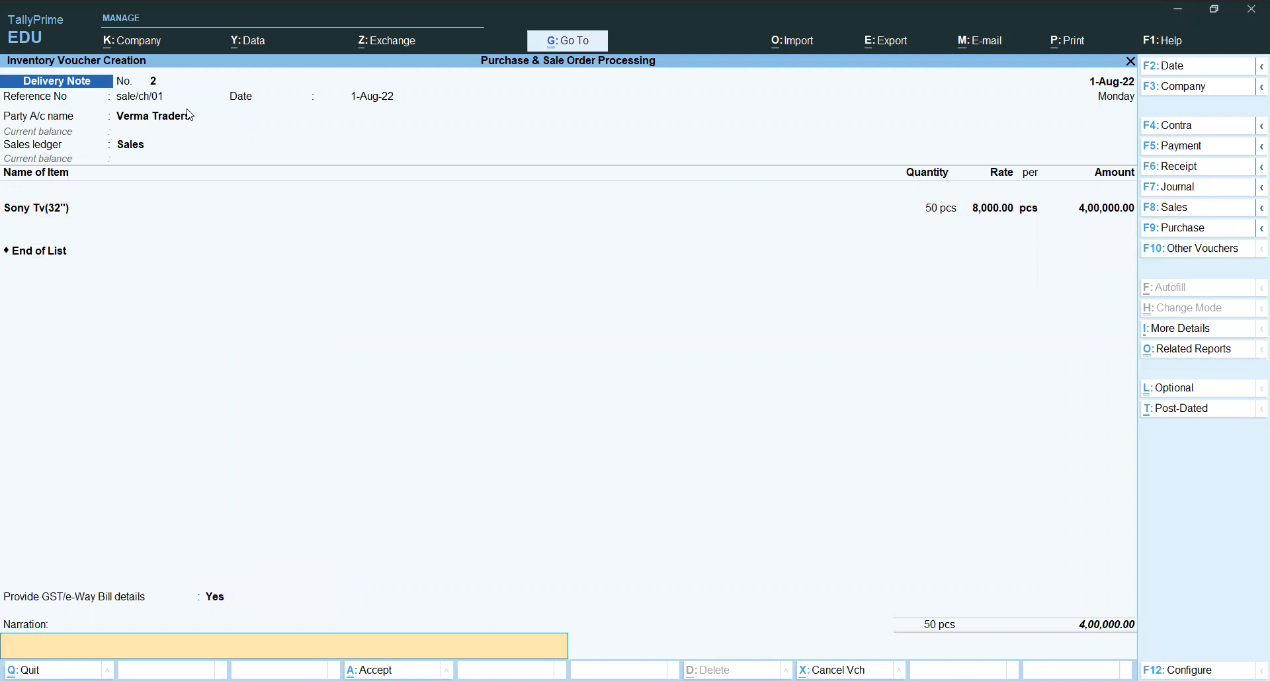
{"action": "key", "text": "Return"}
{"action": "key", "text": "Return"}
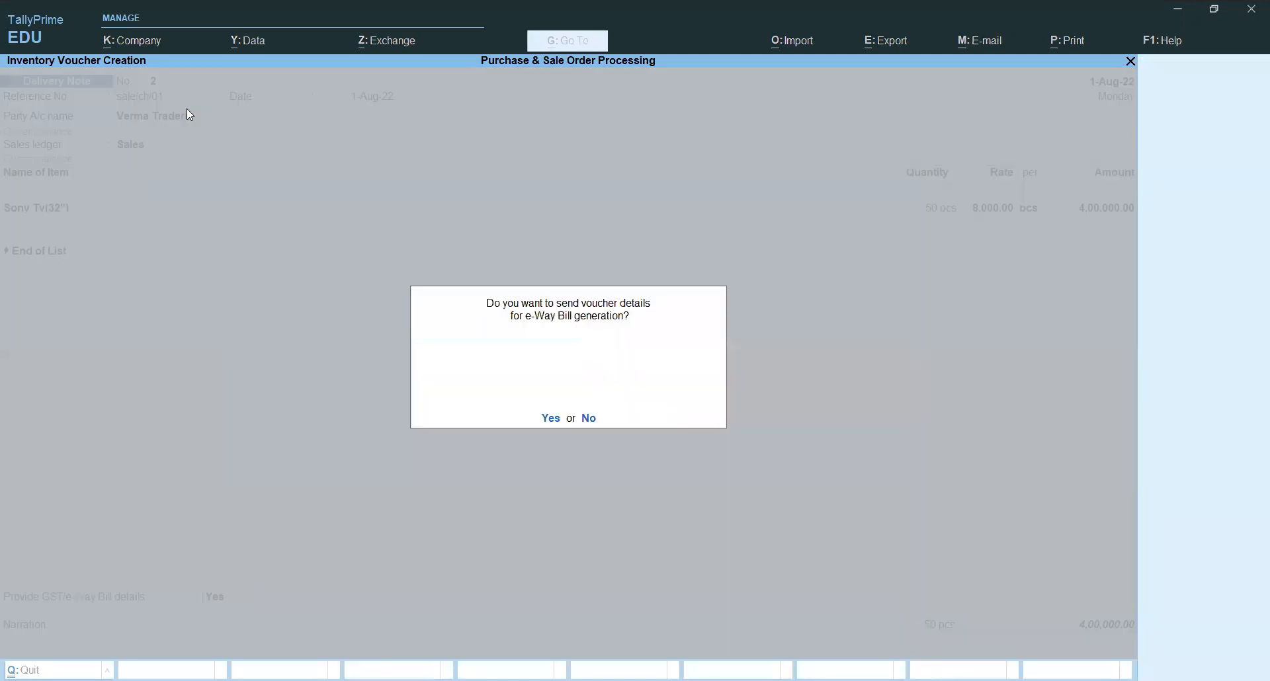
{"action": "key", "text": "n"}
Leave voucher entry and open the Stock Summary report
{"action": "key", "text": "Escape"}
{"action": "key", "text": "Down"}
{"action": "key", "text": "Down"}
{"action": "key", "text": "Down"}
{"action": "key", "text": "Down"}
{"action": "key", "text": "Down"}
{"action": "key", "text": "Down"}
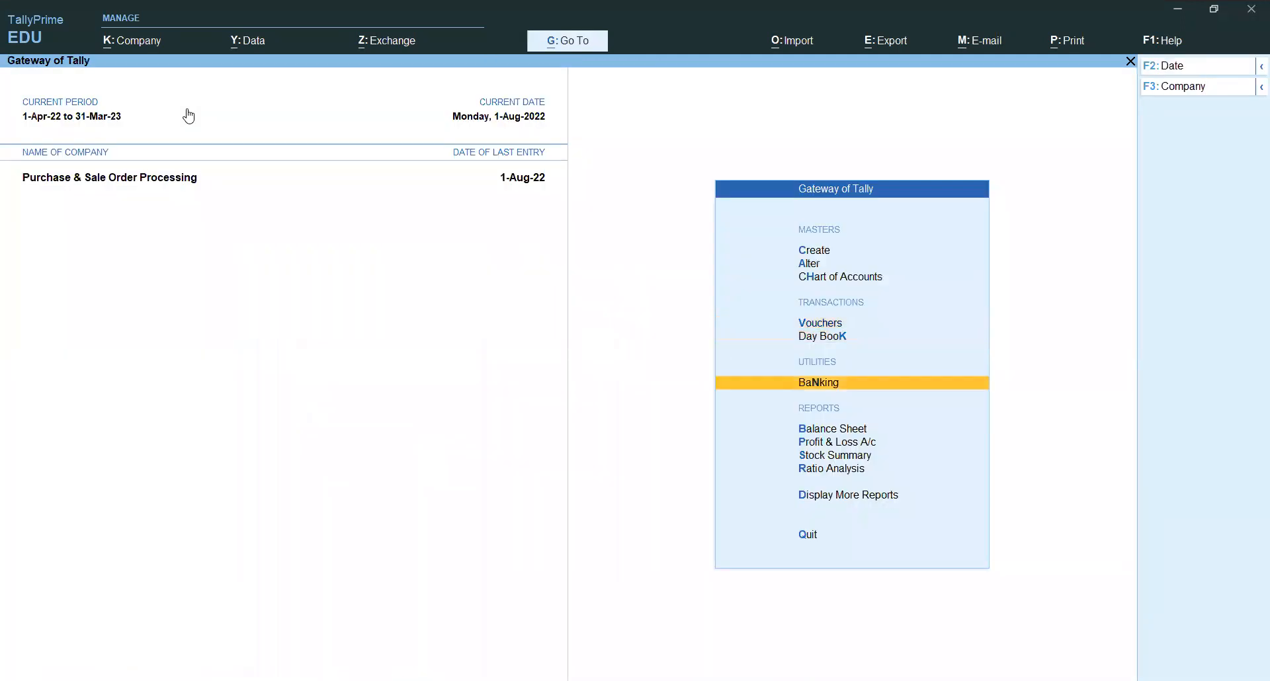
{"action": "key", "text": "Up"}
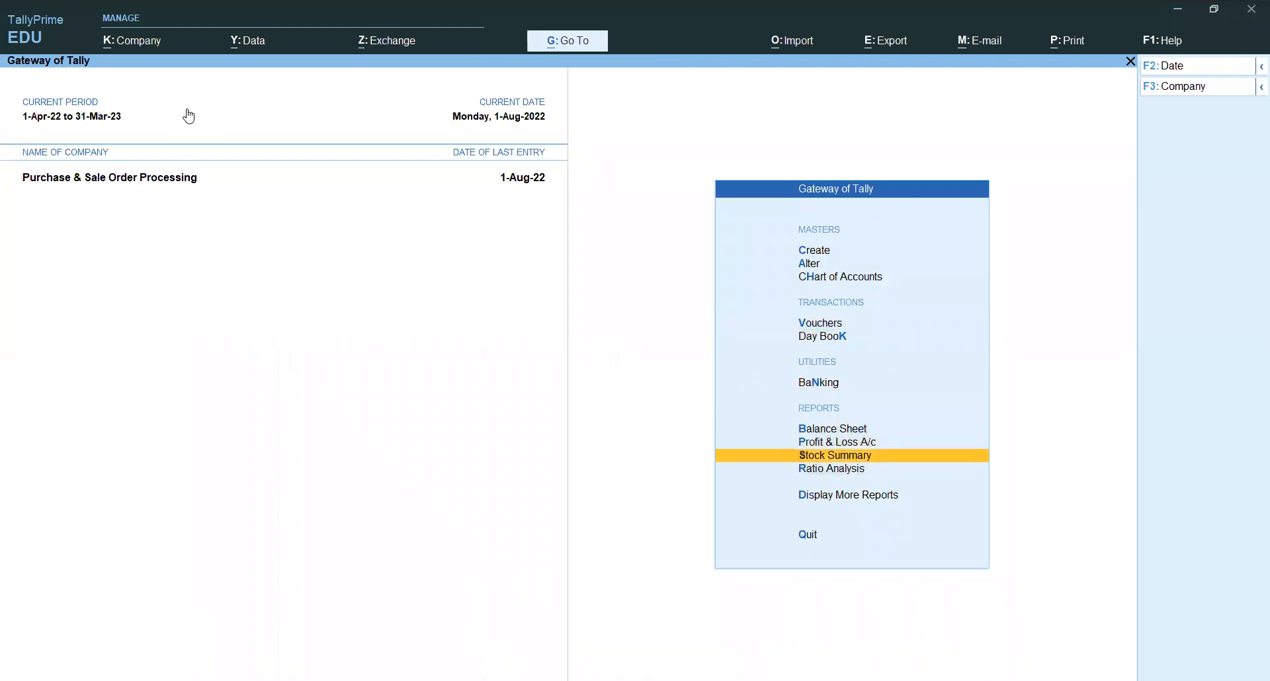
{"action": "key", "text": "Return"}
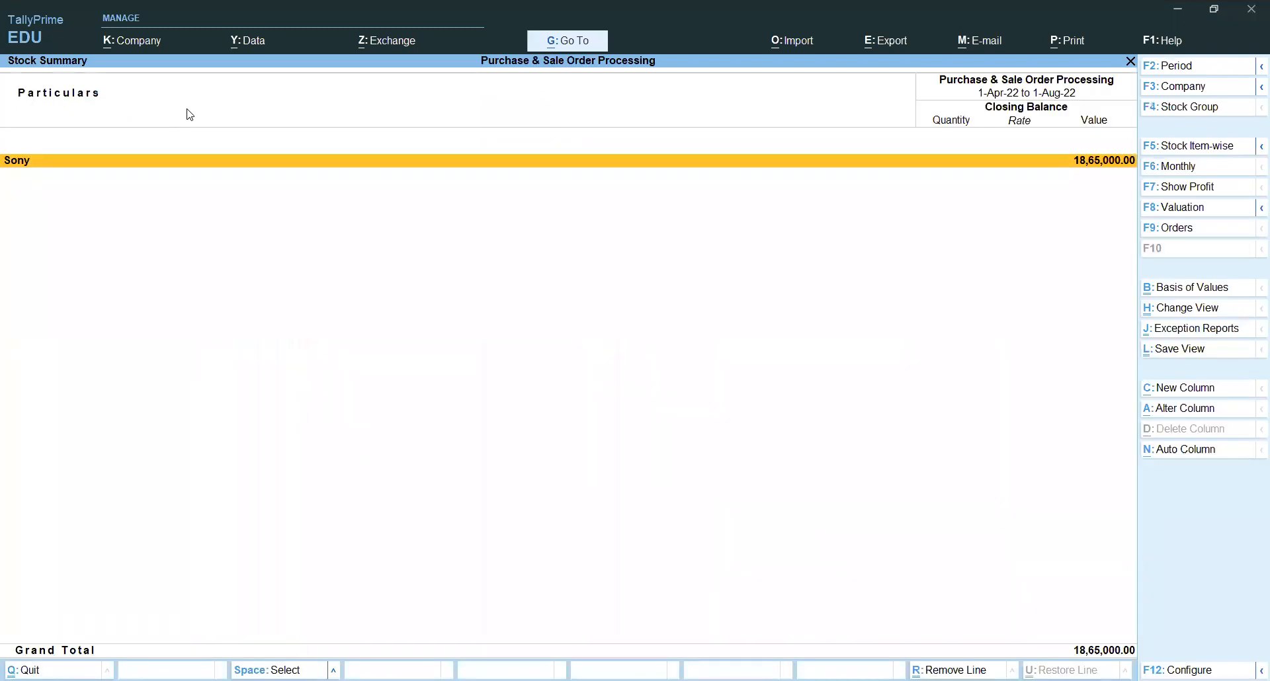
{"action": "key", "text": "alt+F2"}
{"action": "key", "text": "BackSpace"}
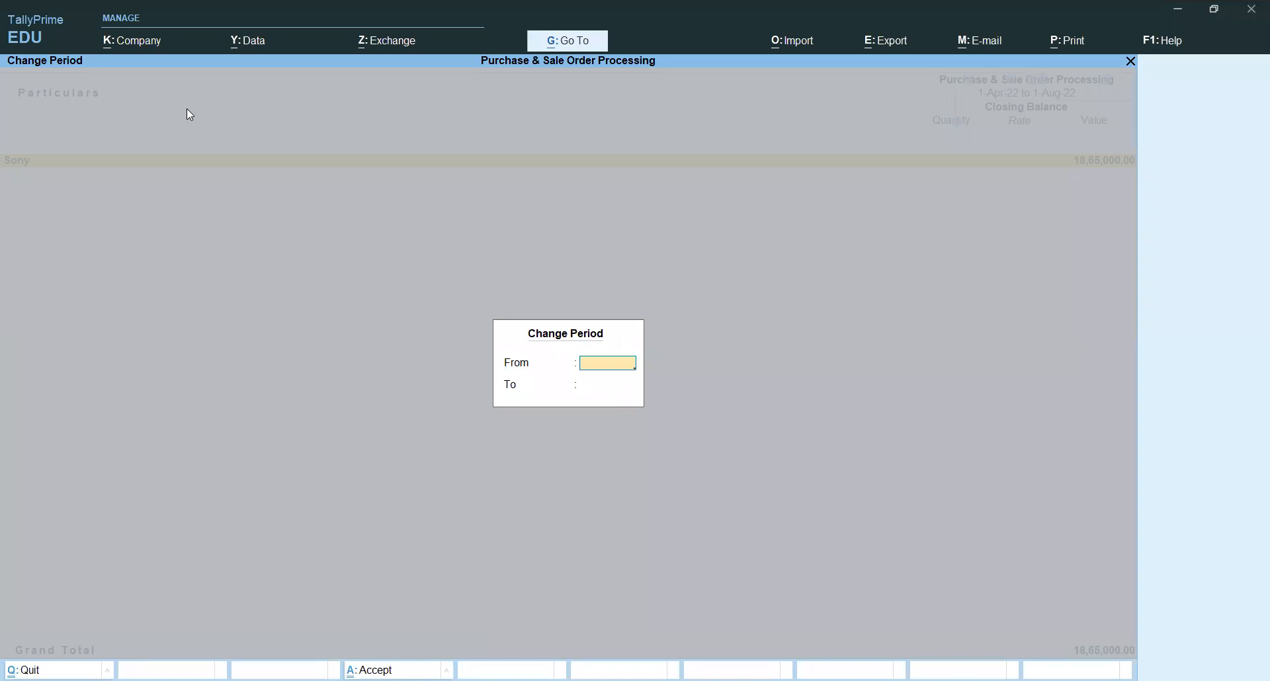
{"action": "key", "text": "Escape"}
Expand the Sony group in detail and examine the closing balances of Sony Refrigerator and Sony Tv(32")
{"action": "key", "text": "alt+F5"}
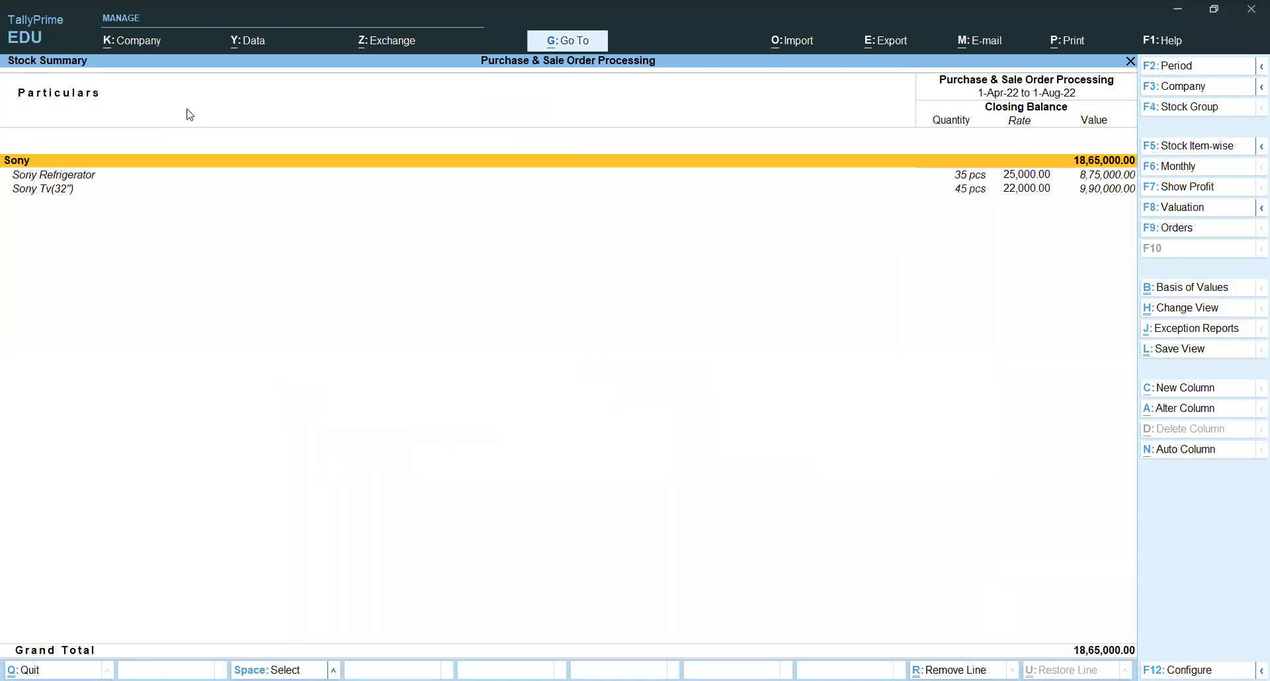
{"action": "key", "text": "Down"}
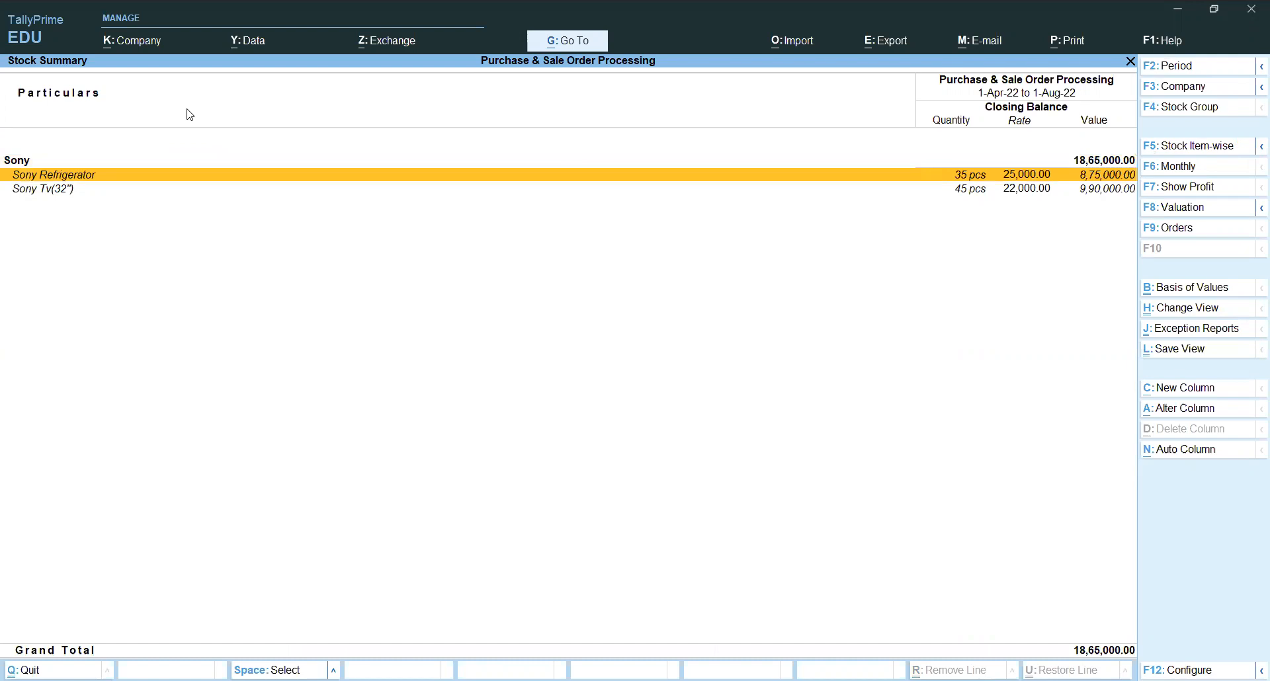
{"action": "key", "text": "Down"}
{"action": "key", "text": "Up"}
{"action": "key", "text": "Down"}
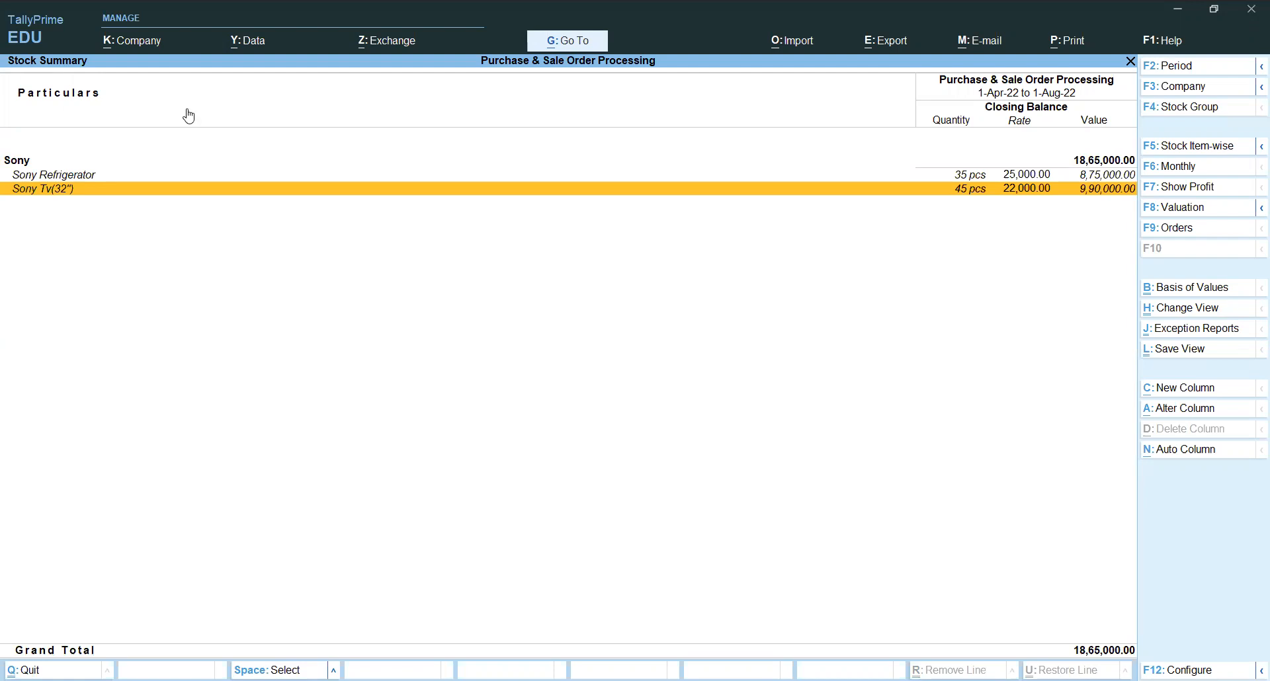
Leave the stock summary and open the Statements of Inventory reports
{"action": "key", "text": "Escape"}
{"action": "key", "text": "Down"}
{"action": "key", "text": "Down"}
{"action": "key", "text": "Return"}
{"action": "key", "text": "Down"}
{"action": "key", "text": "Down"}
{"action": "key", "text": "Down"}
{"action": "key", "text": "Down"}
{"action": "key", "text": "Down"}
{"action": "key", "text": "Down"}
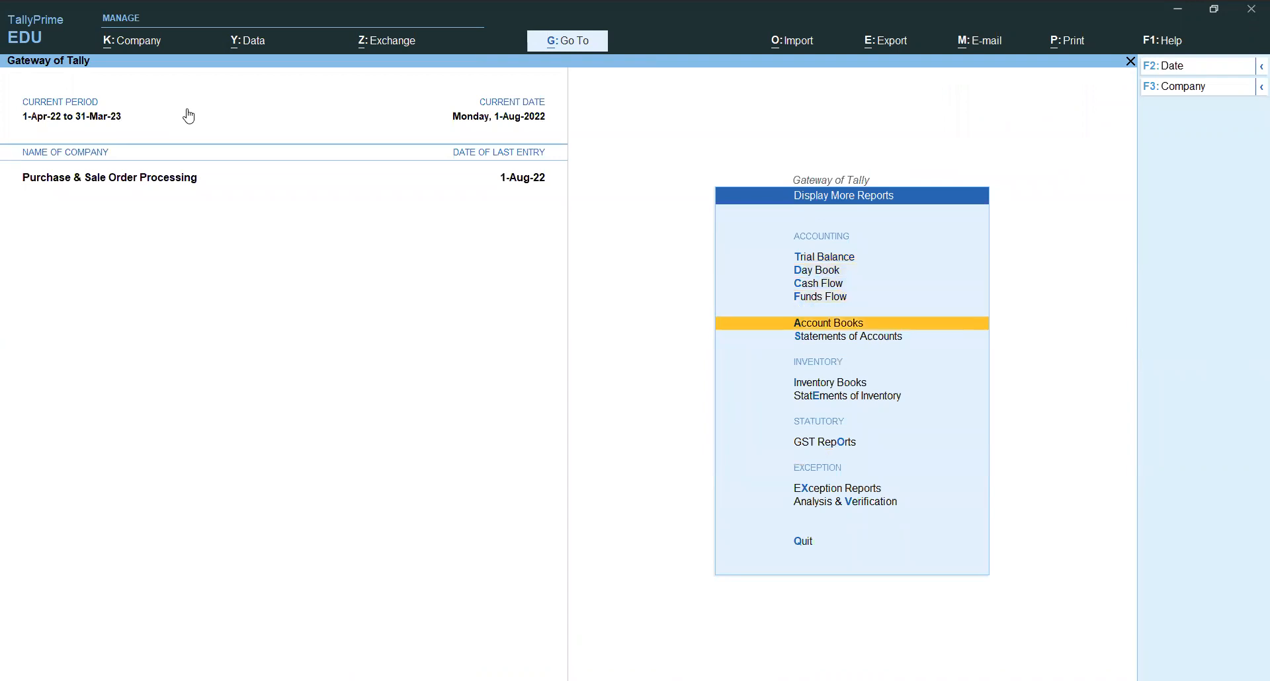
{"action": "key", "text": "Down"}
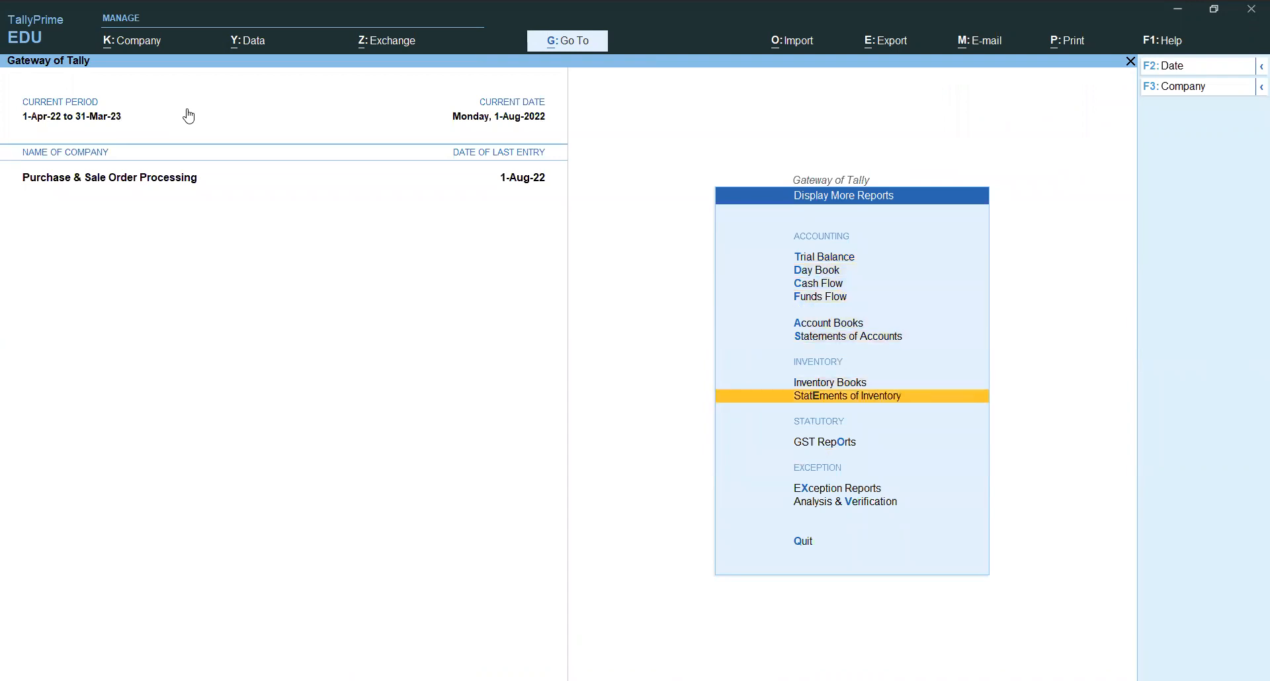
{"action": "key", "text": "Return"}
Open the Sales Order Outstandings choices among the stock outstandings reports
{"action": "key", "text": "Down"}
{"action": "key", "text": "Down"}
{"action": "key", "text": "Down"}
{"action": "key", "text": "Down"}
{"action": "key", "text": "Down"}
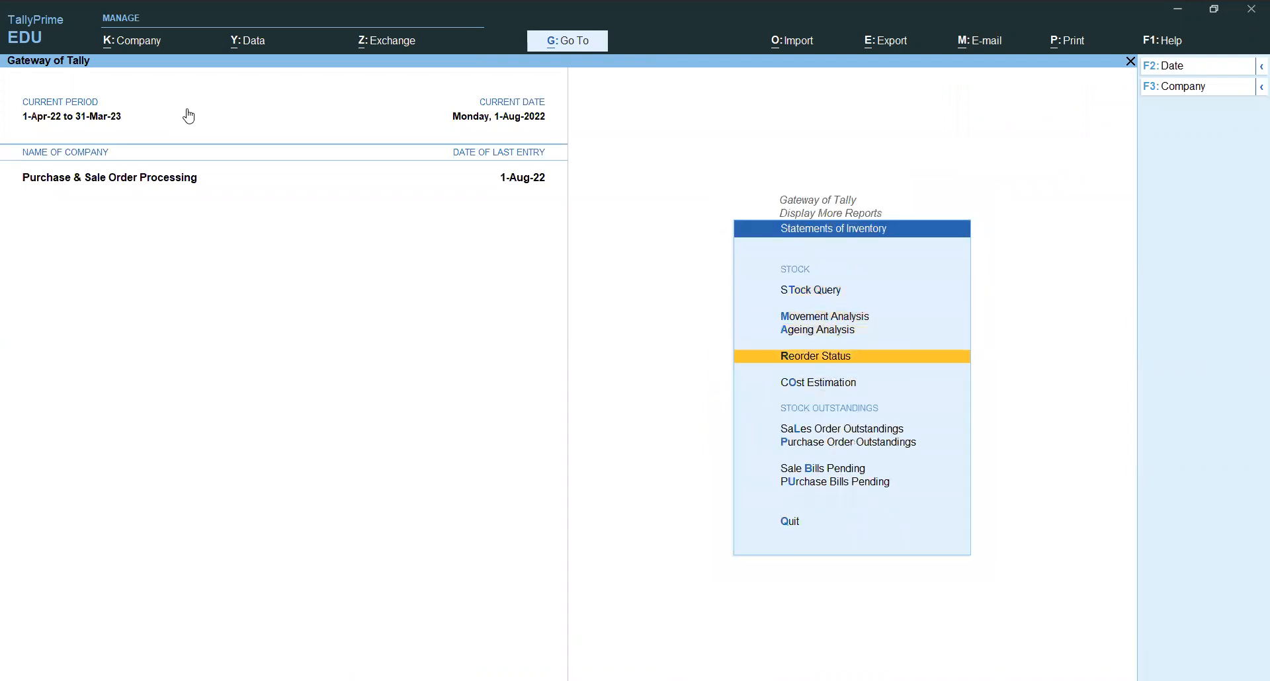
{"action": "key", "text": "Down"}
{"action": "key", "text": "Up"}
{"action": "key", "text": "Return"}
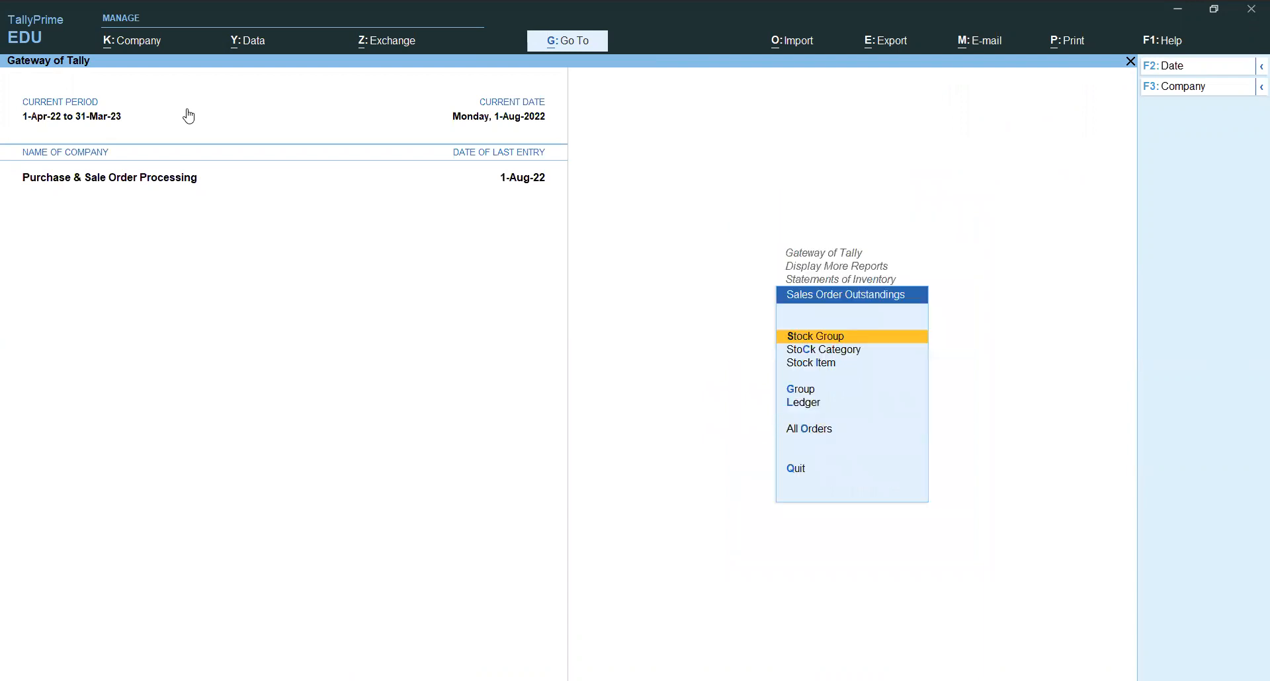
Check the ledger-wise sales order outstandings for Verma Traders, then leave the report
{"action": "key", "text": "Down"}
{"action": "key", "text": "Down"}
{"action": "key", "text": "Down"}
{"action": "key", "text": "Down"}
{"action": "key", "text": "Return"}
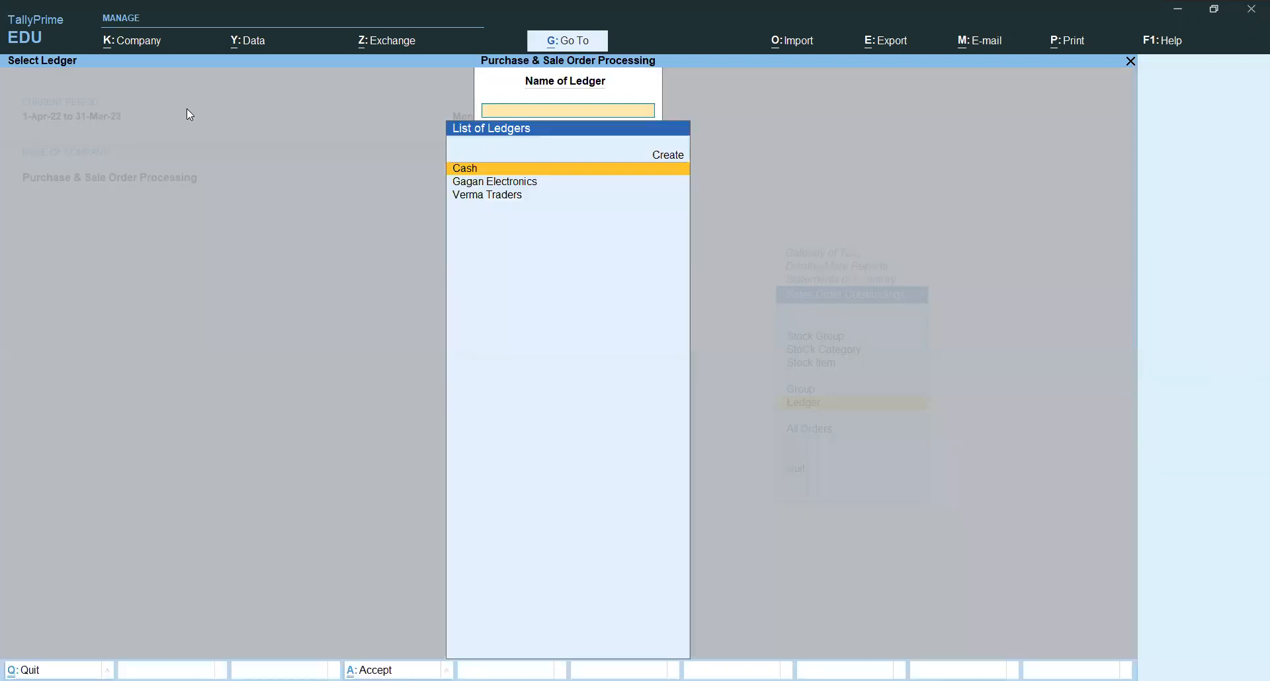
{"action": "key", "text": "Down"}
{"action": "key", "text": "Down"}
{"action": "key", "text": "Return"}
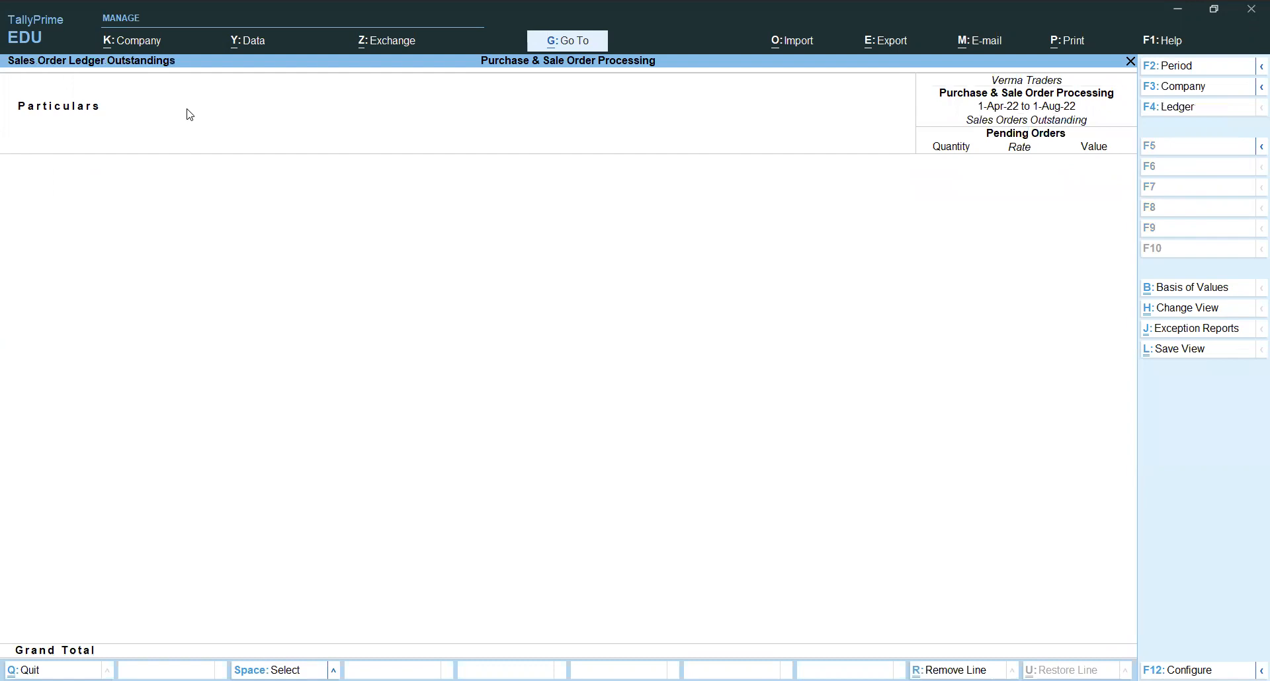
{"action": "key", "text": "Escape"}
{"action": "key", "text": "Escape"}
{"action": "key", "text": "Escape"}
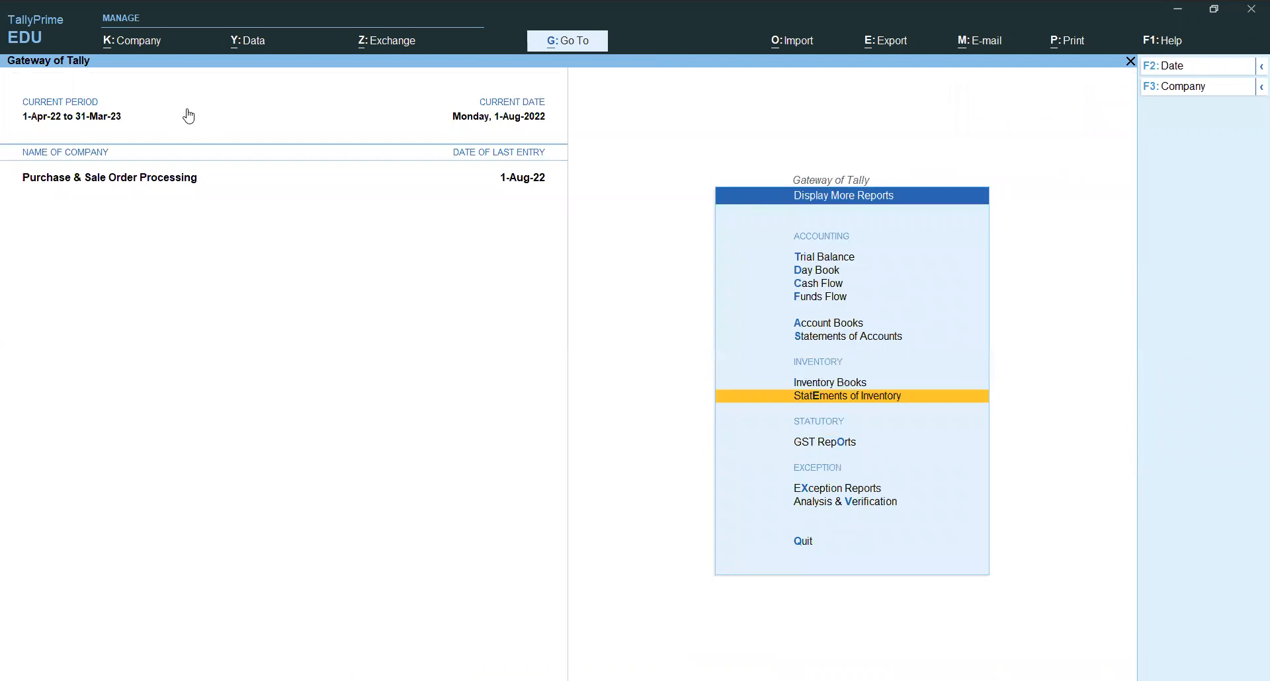
Return to the Gateway of Tally and open voucher creation
{"action": "key", "text": "Escape"}
{"action": "key", "text": "Up"}
{"action": "key", "text": "Up"}
{"action": "key", "text": "Up"}
{"action": "key", "text": "Up"}
{"action": "key", "text": "Up"}
{"action": "key", "text": "Up"}
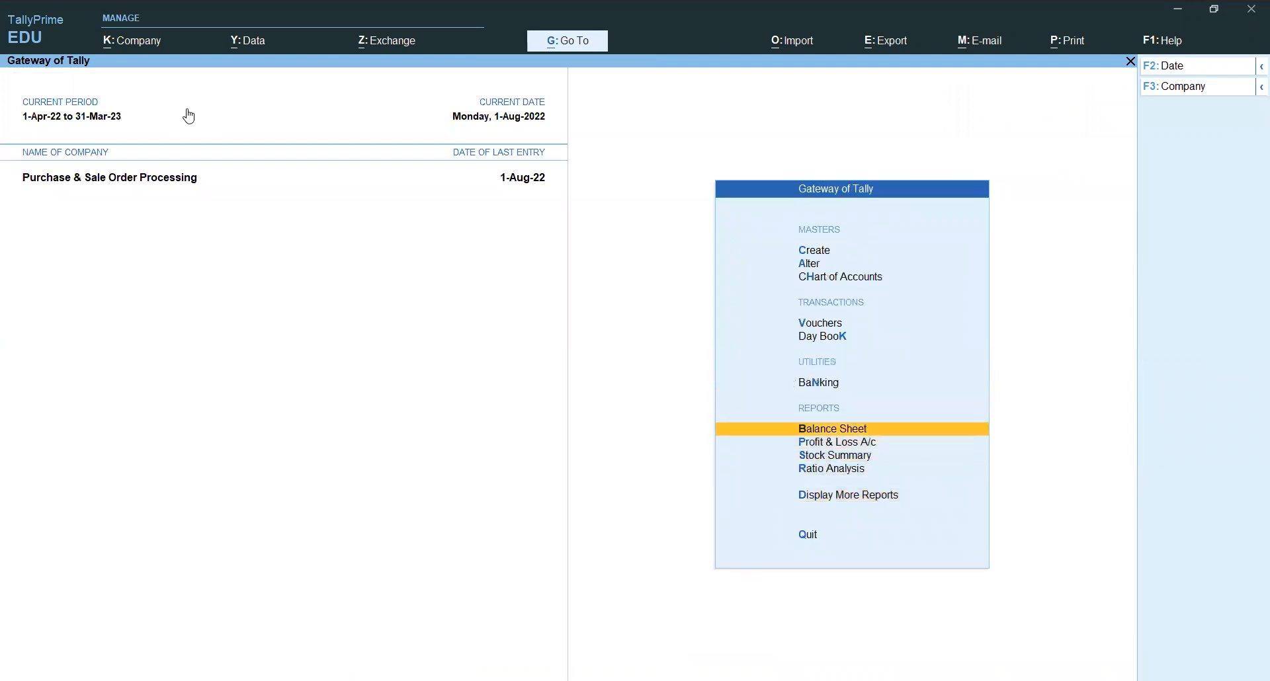
{"action": "key", "text": "Return"}
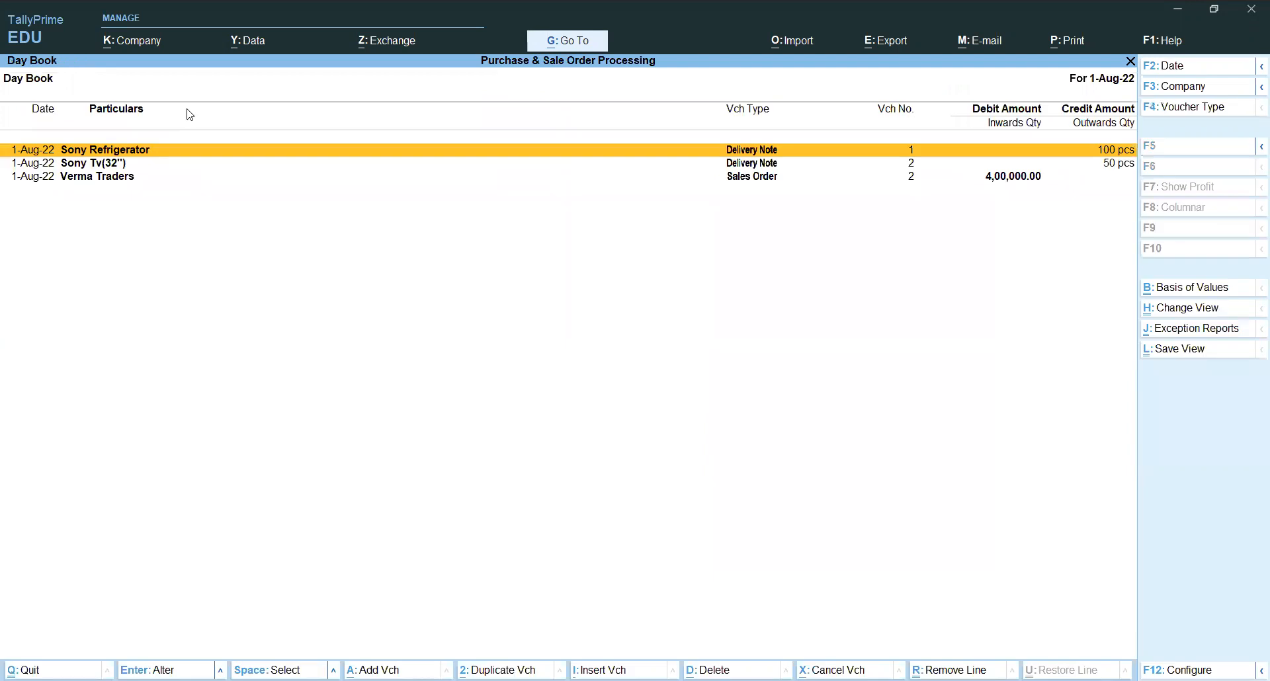
{"action": "key", "text": "Escape"}
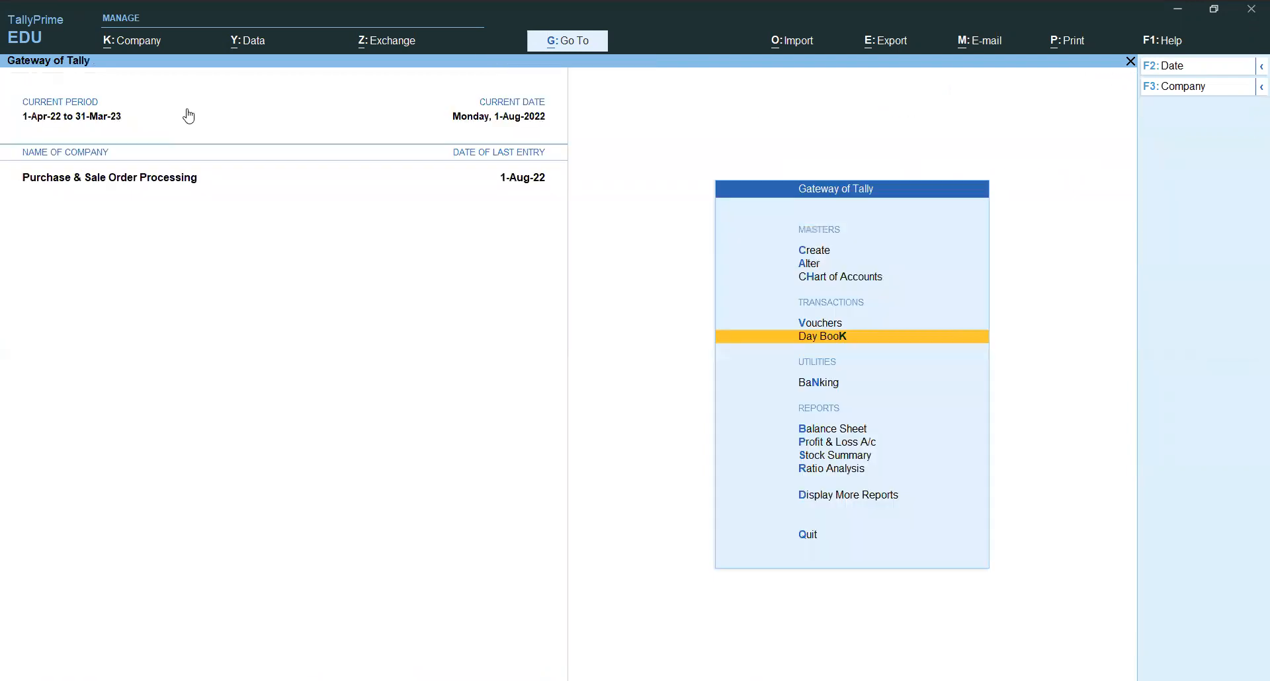
{"action": "key", "text": "Up"}
{"action": "key", "text": "Return"}
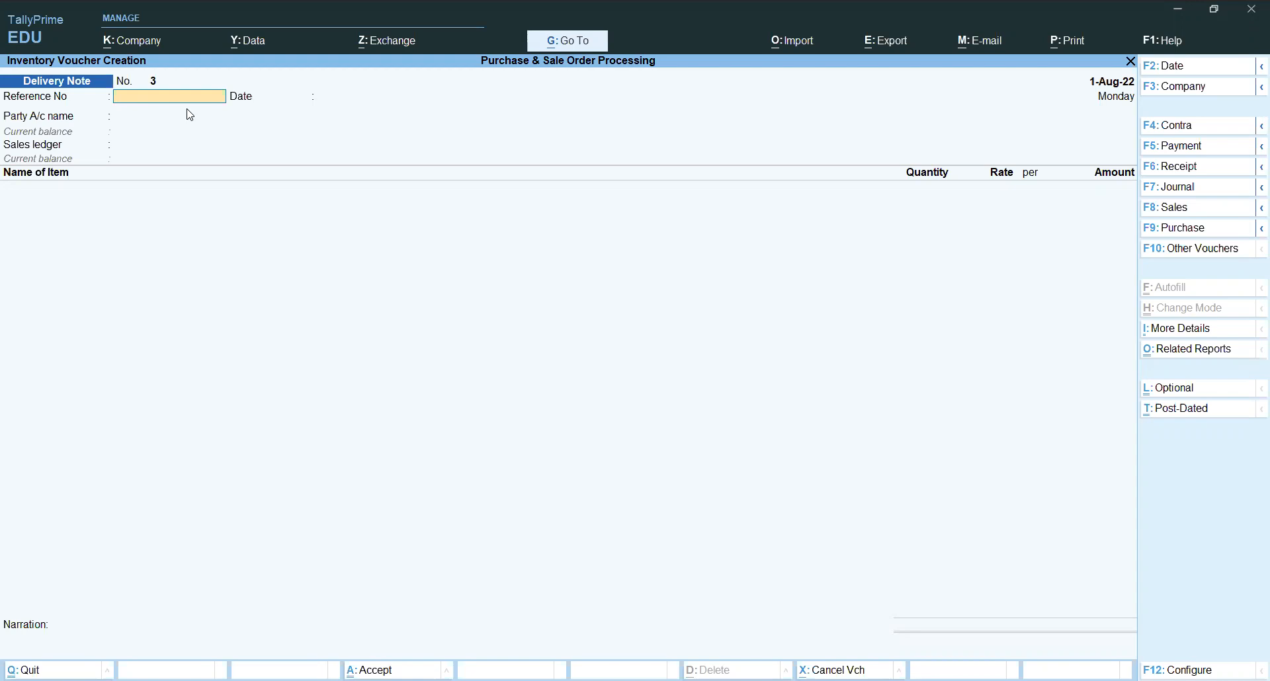
Start changing the voucher type and include inactive voucher types in the list
{"action": "key", "text": "F10"}
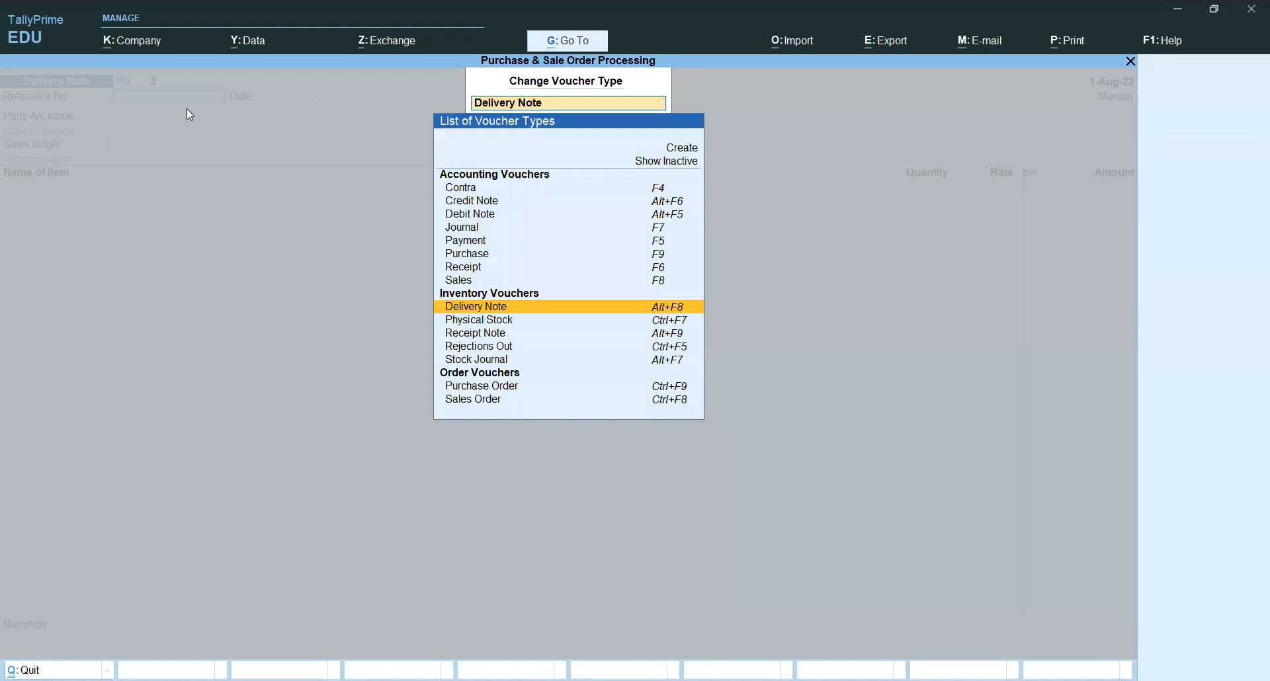
{"action": "key", "text": "Up"}
{"action": "key", "text": "Home"}
{"action": "key", "text": "Up"}
{"action": "key", "text": "Return"}
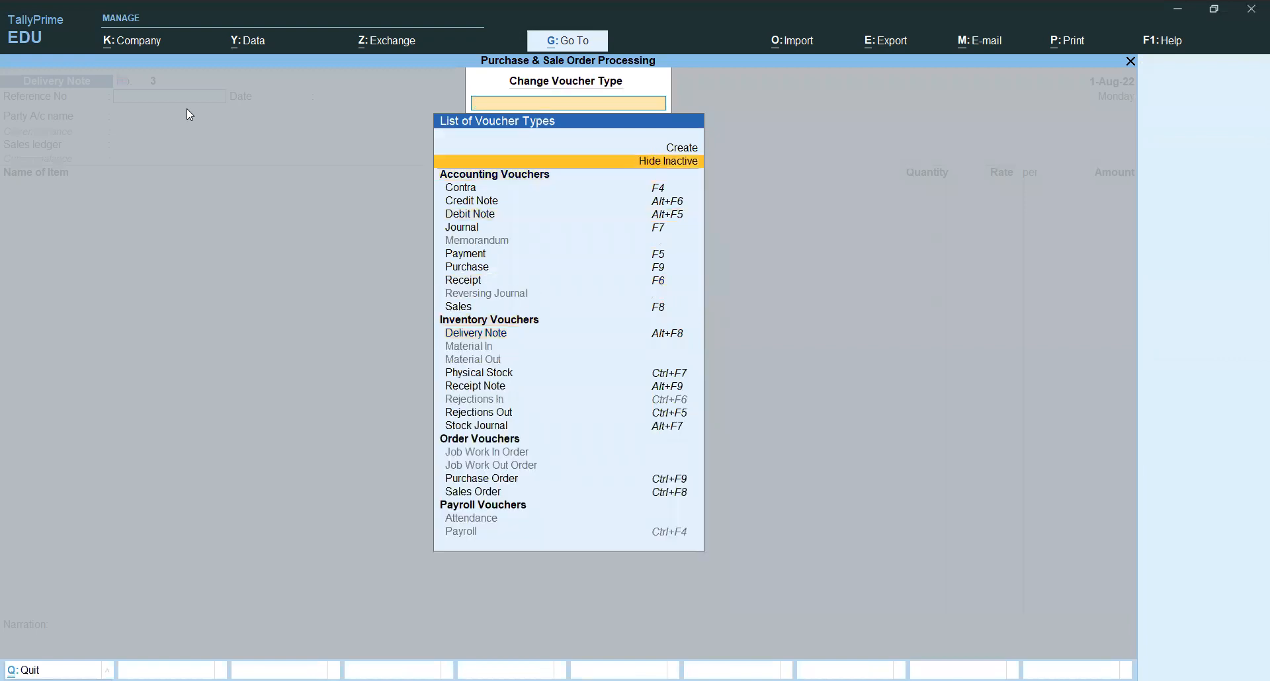
Choose the inactive Rejections In voucher type and activate it
{"action": "key", "text": "Down"}
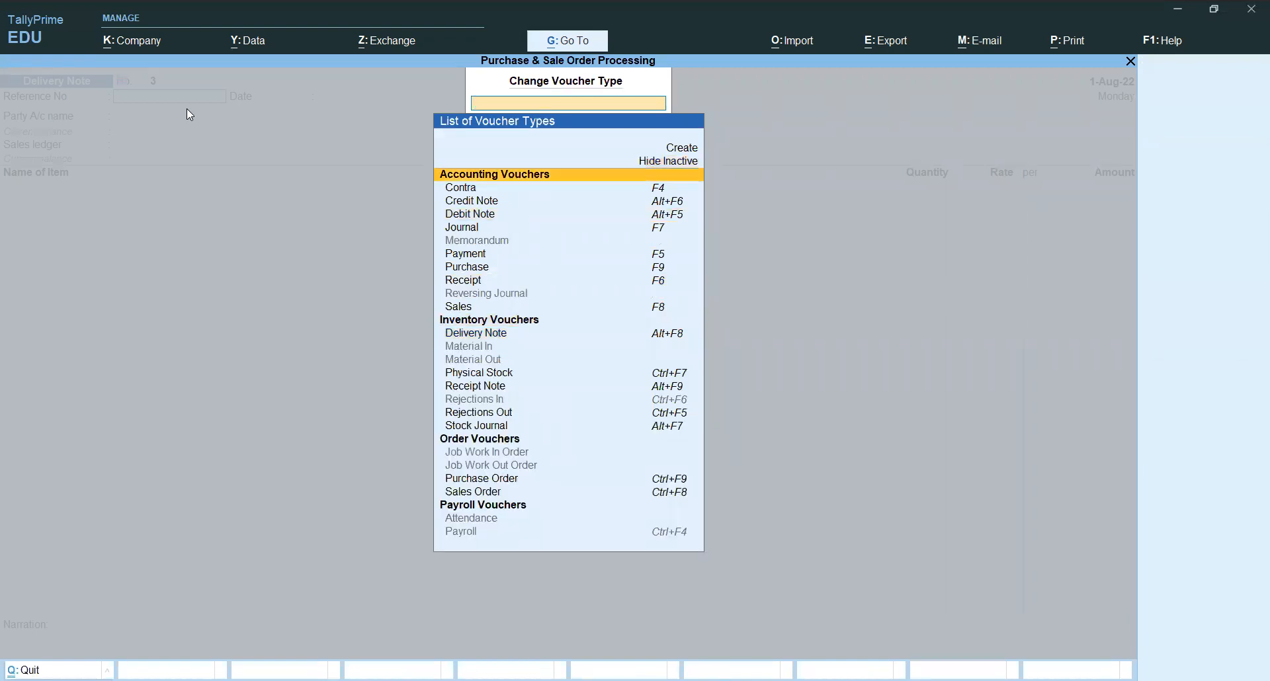
{"action": "key", "text": "Down"}
{"action": "key", "text": "Down"}
{"action": "key", "text": "Down"}
{"action": "key", "text": "Down"}
{"action": "key", "text": "Down"}
{"action": "key", "text": "Down"}
{"action": "key", "text": "Down"}
{"action": "key", "text": "Down"}
{"action": "key", "text": "Down"}
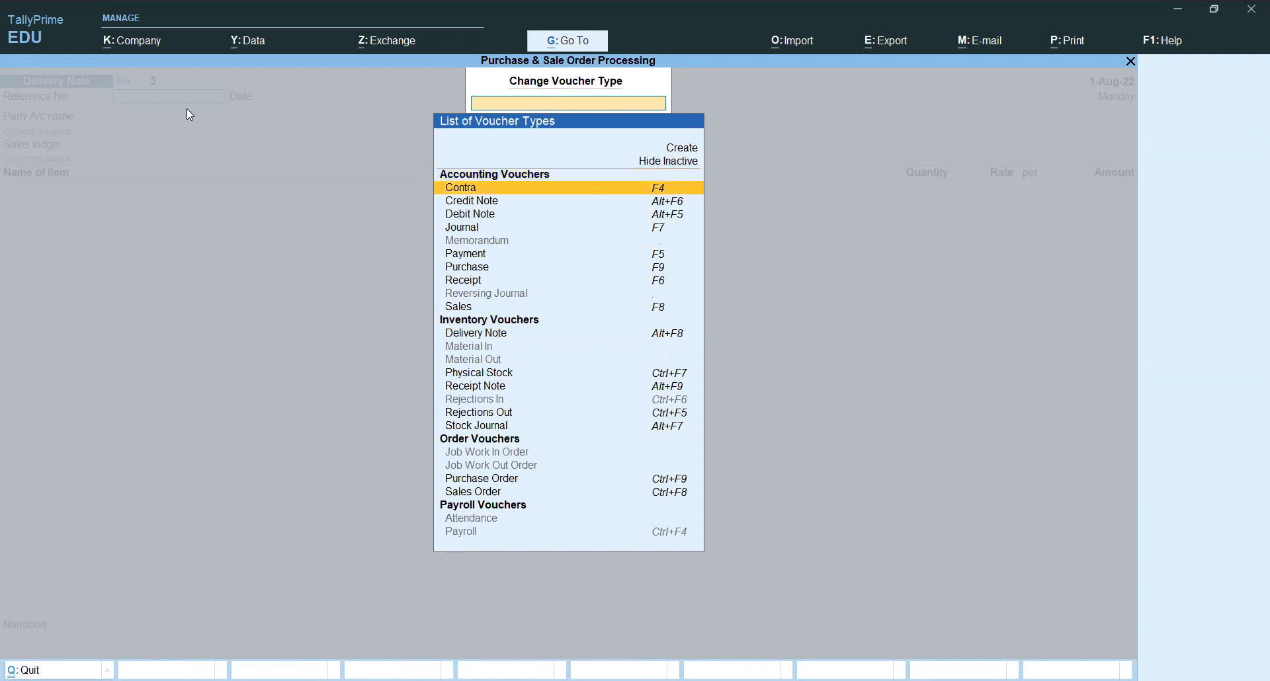
{"action": "key", "text": "Down"}
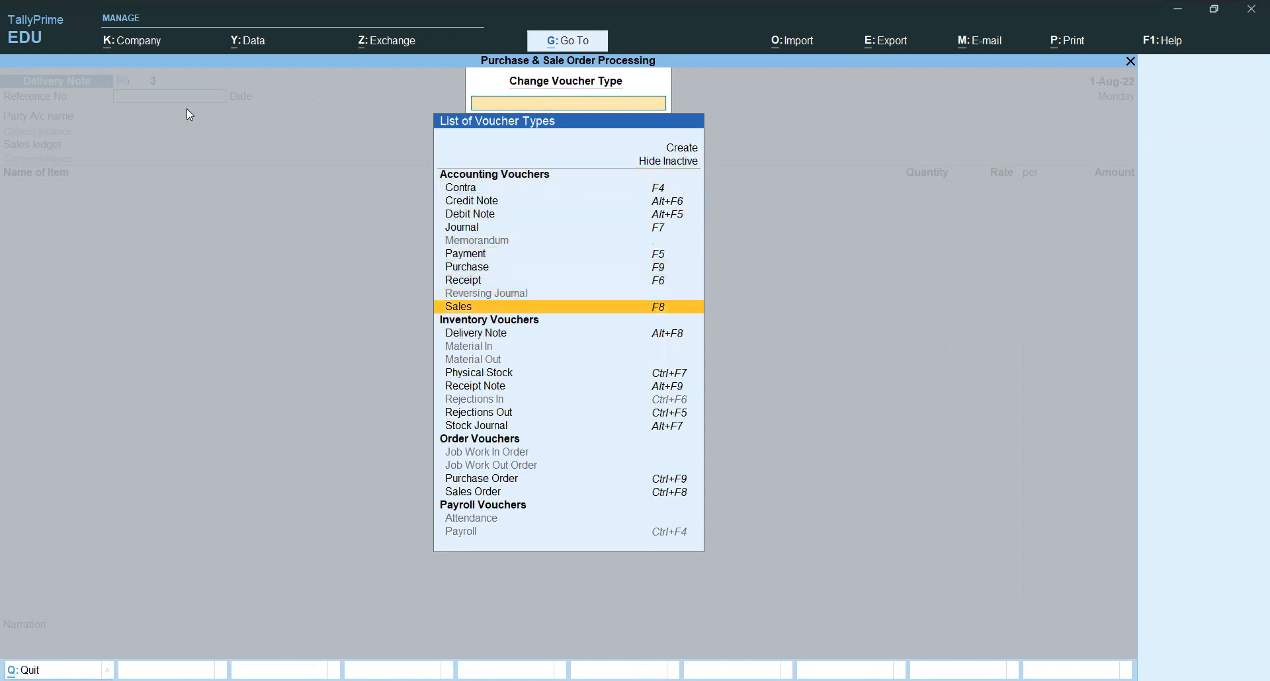
{"action": "type", "text": "Re"}
{"action": "key", "text": "Down"}
{"action": "key", "text": "Down"}
{"action": "key", "text": "Down"}
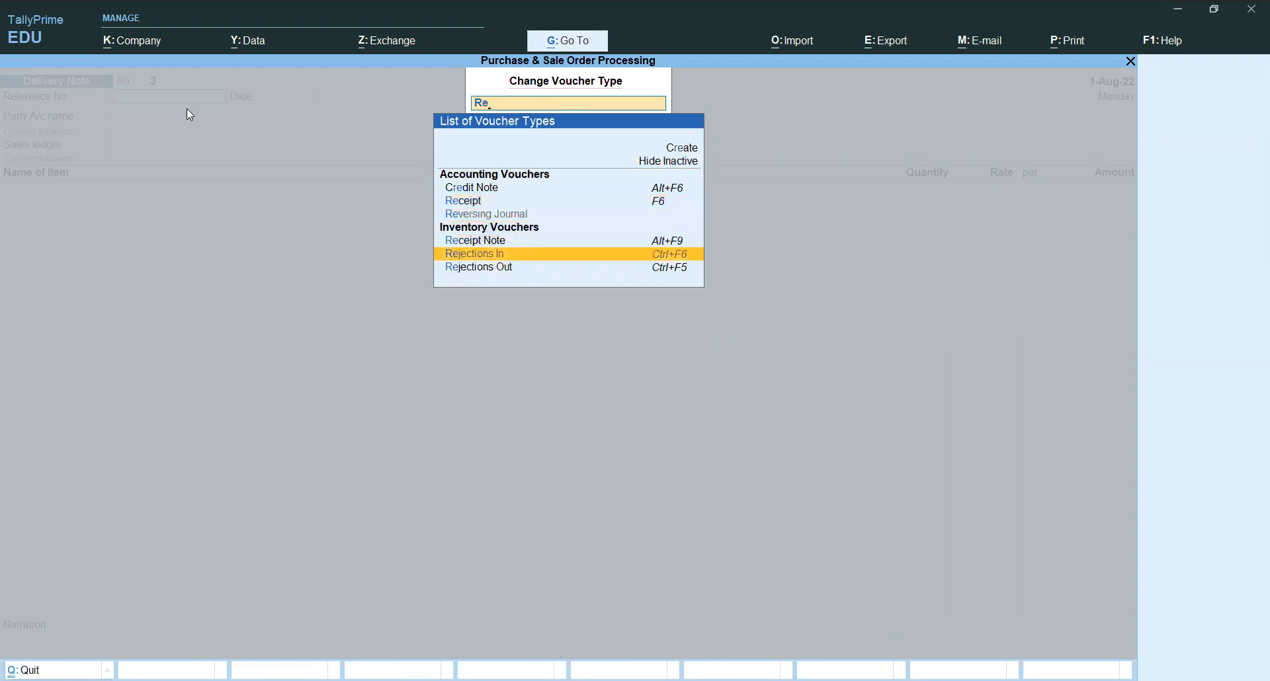
{"action": "key", "text": "Return"}
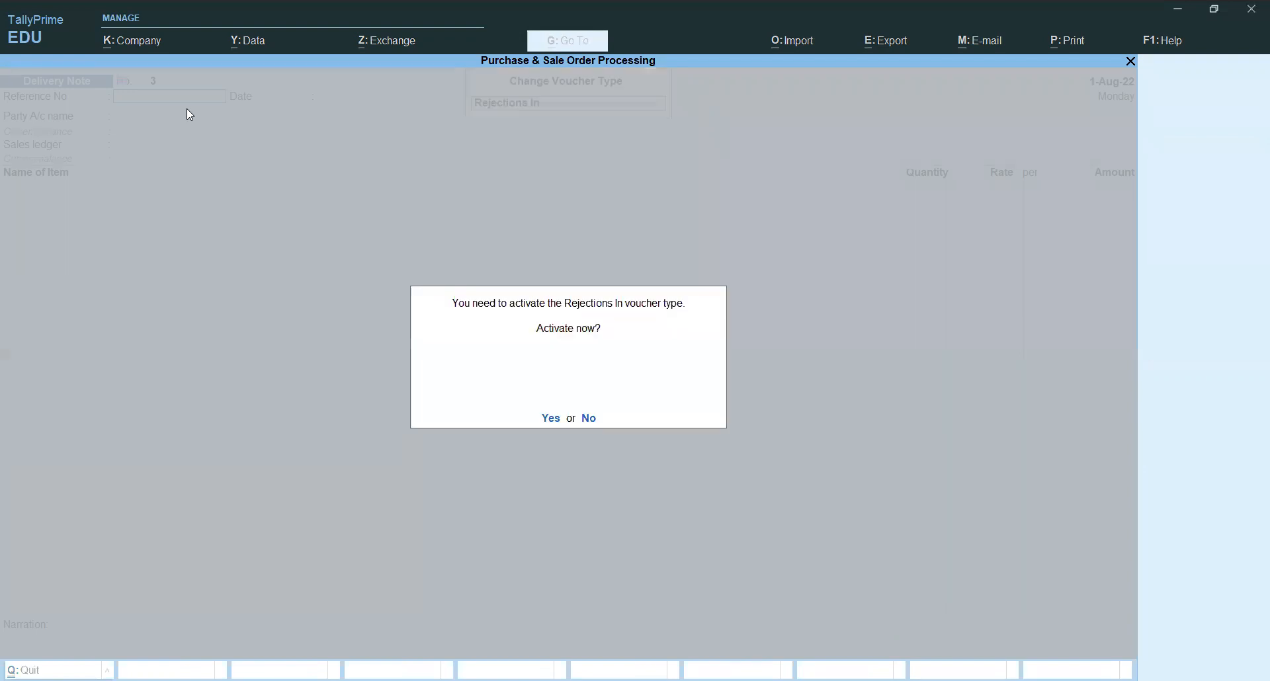
{"action": "key", "text": "y"}
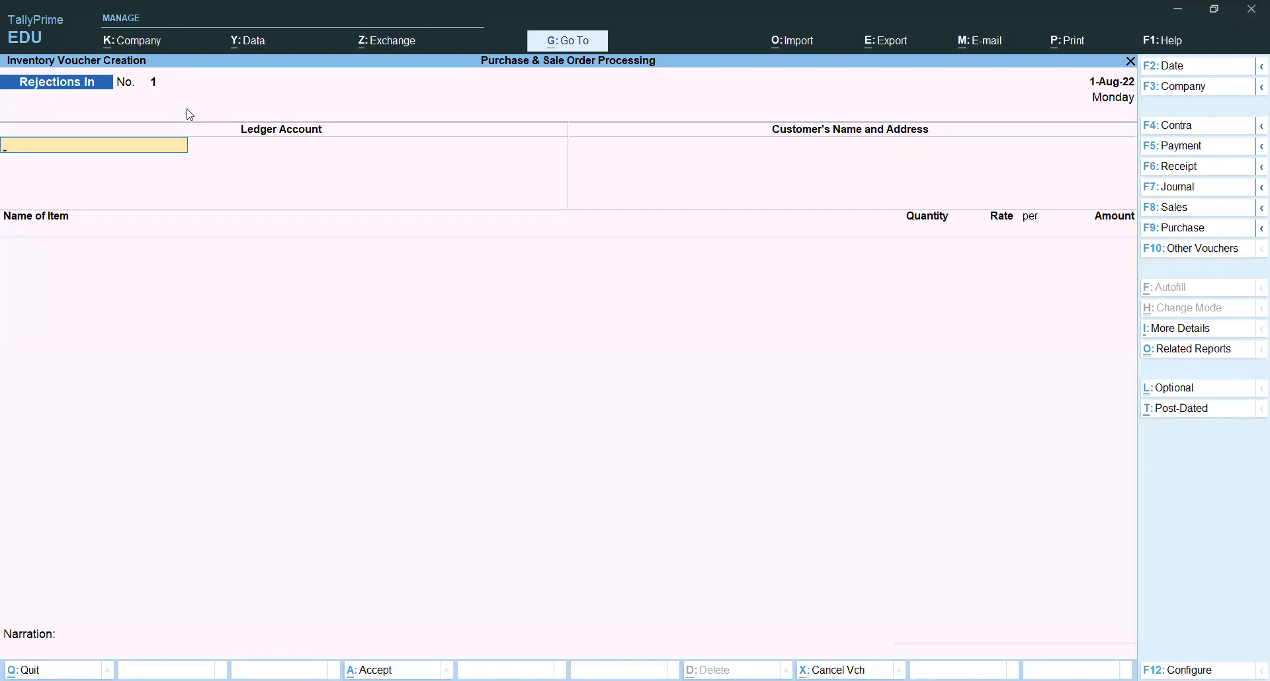
Date the Rejections In voucher 2-8-2022 and select Verma Traders as its ledger account
{"action": "key", "text": "F2"}
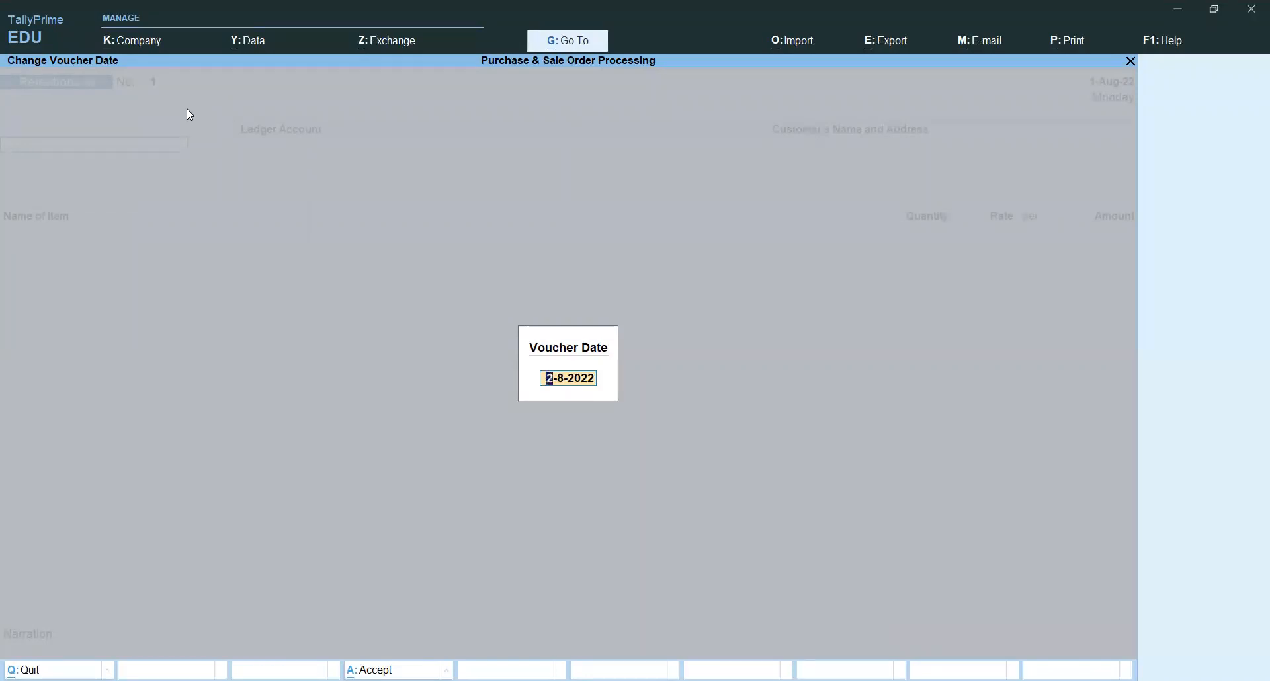
{"action": "key", "text": "Return"}
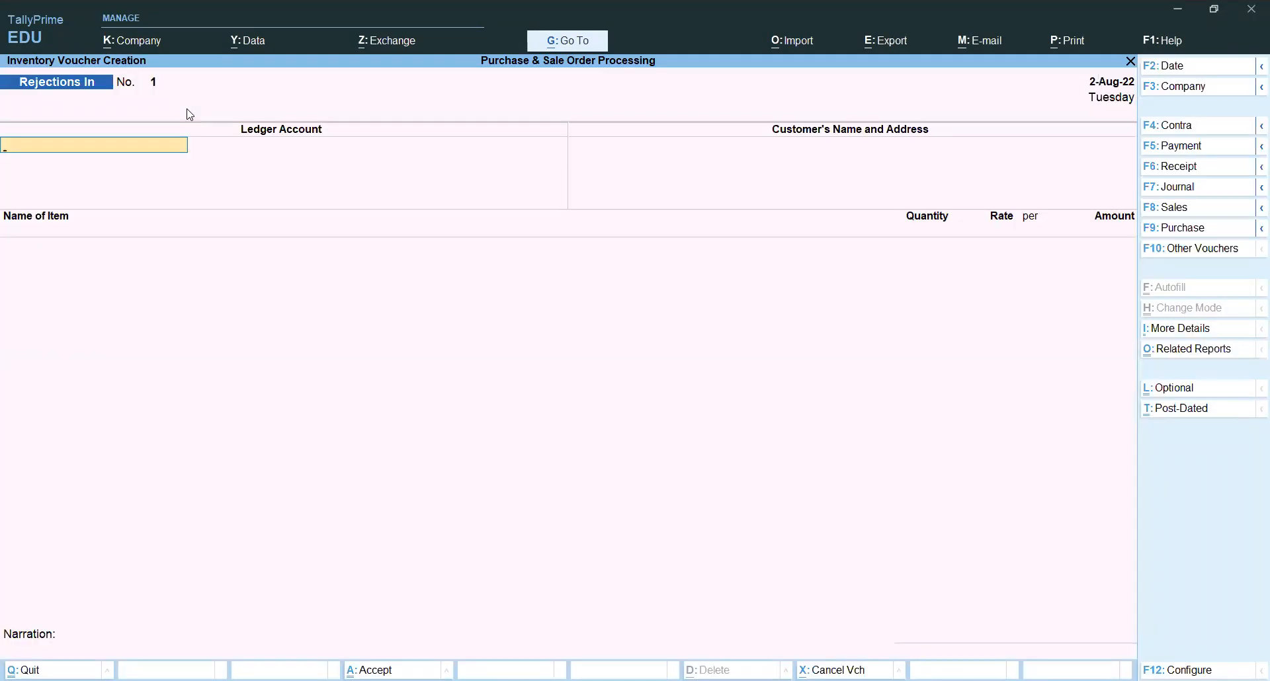
{"action": "type", "text": "V"}
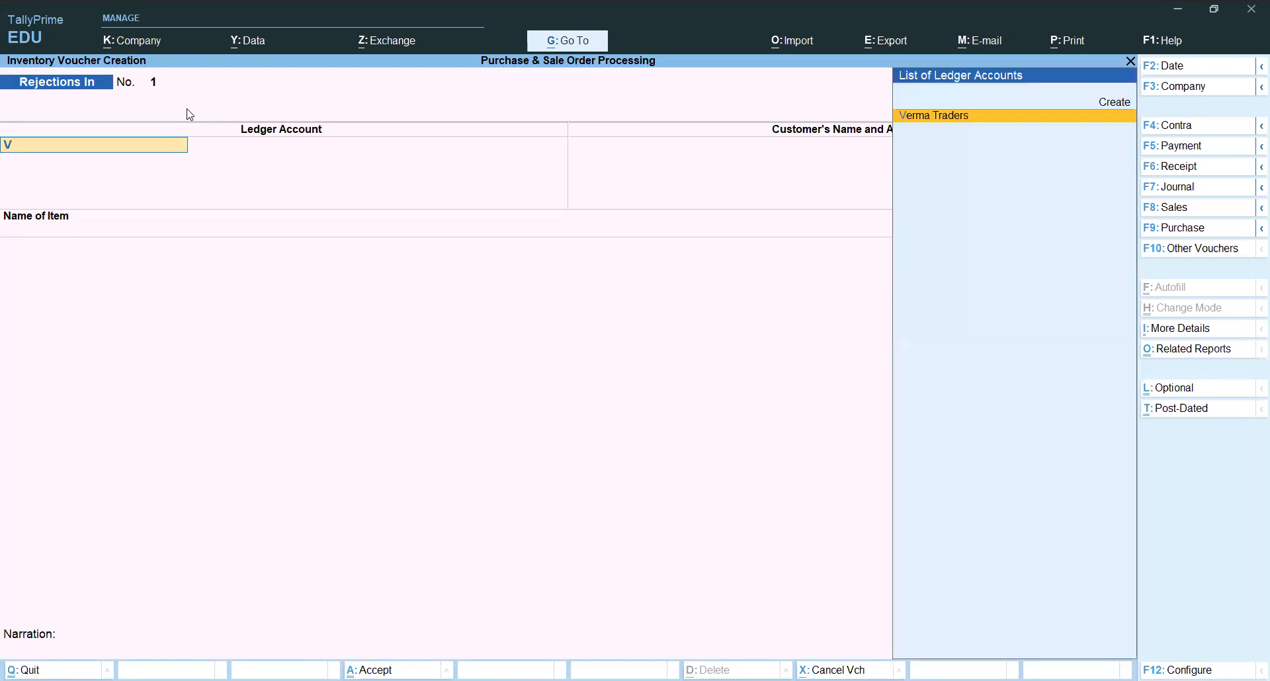
{"action": "key", "text": "Return"}
{"action": "key", "text": "Return"}
{"action": "key", "text": "Return"}
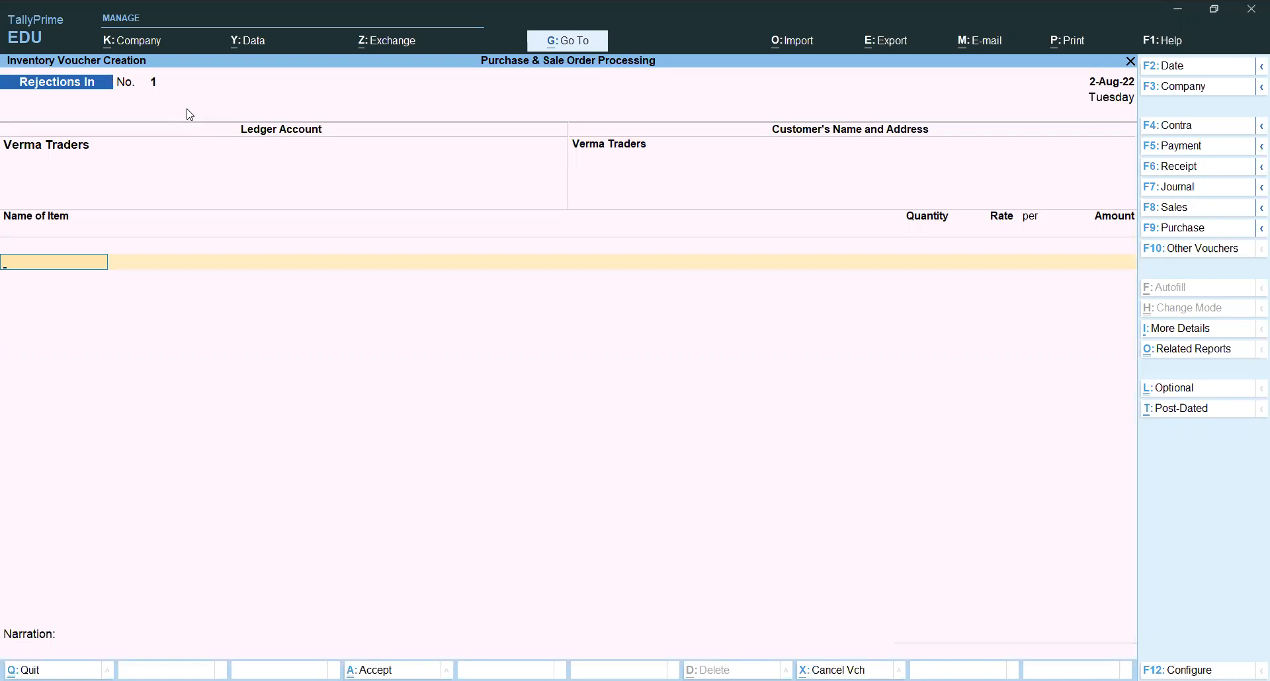
Add Sony Refrigerator as the returned item, allocated to tracking number sale/ch/01
{"action": "type", "text": "R"}
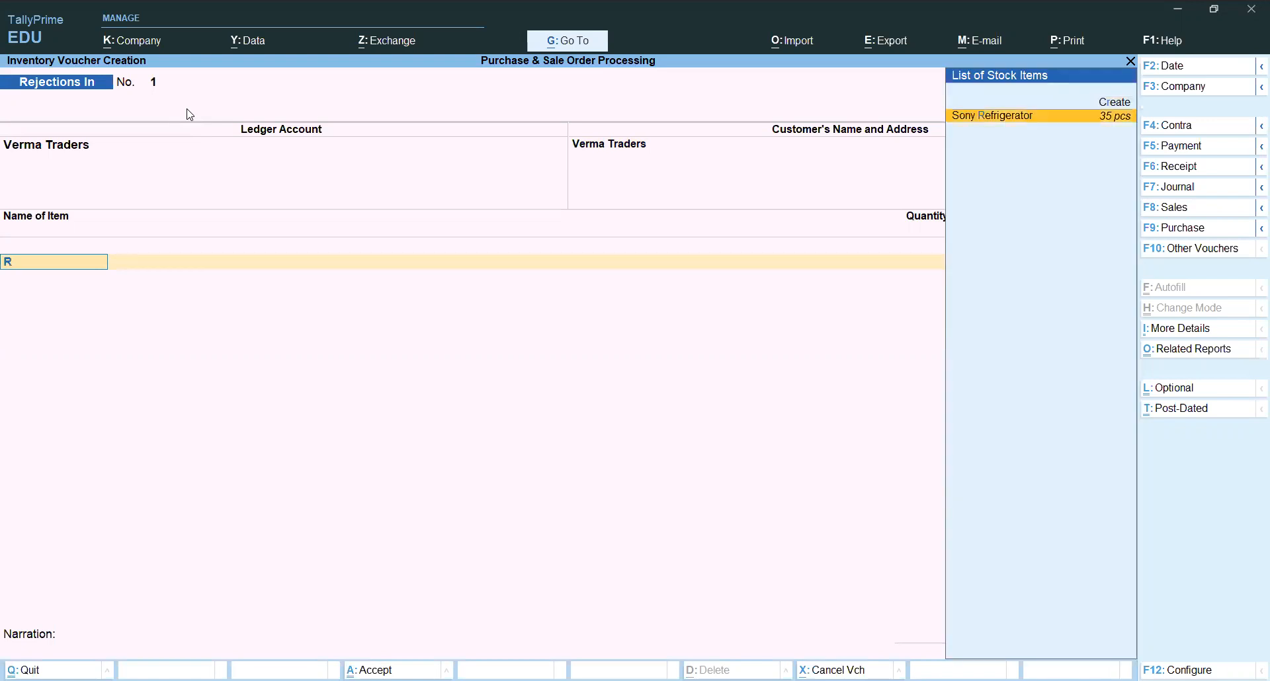
{"action": "key", "text": "Return"}
{"action": "key", "text": "Down"}
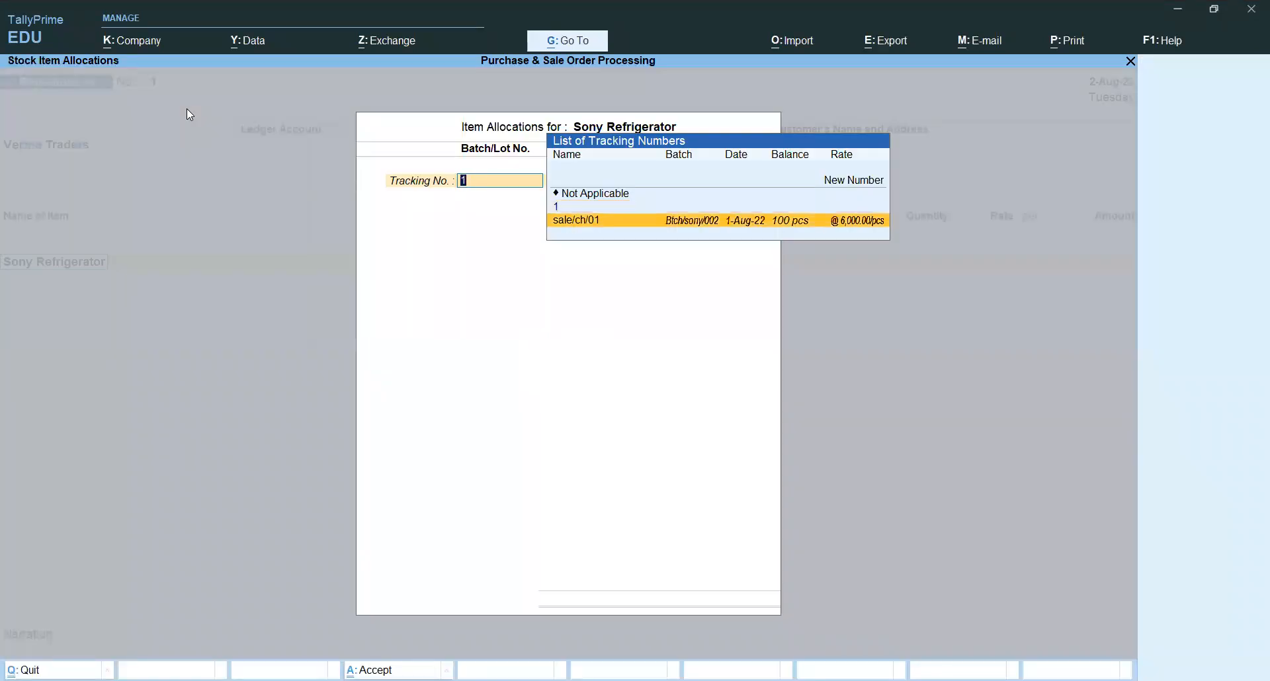
{"action": "key", "text": "Return"}
{"action": "key", "text": "Return"}
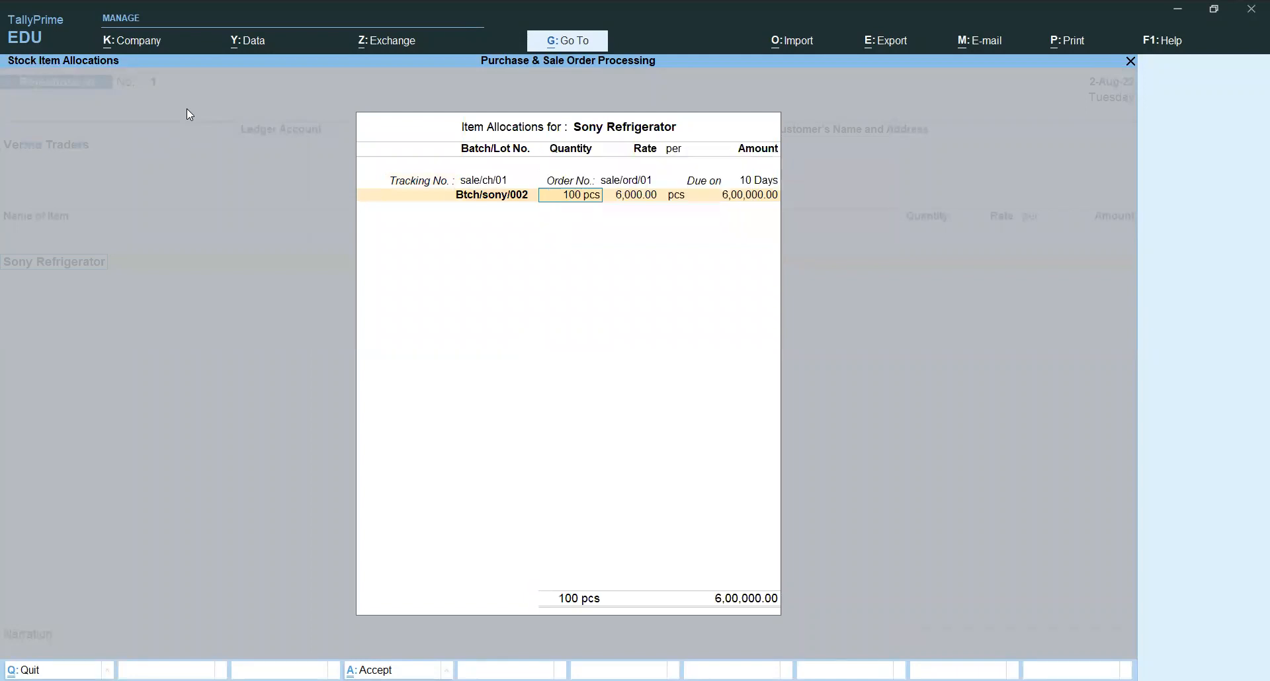
Set the returned Sony Refrigerator quantity to 5 pcs and save the Rejections In voucher
{"action": "type", "text": "5"}
{"action": "key", "text": "Return"}
{"action": "key", "text": "Return"}
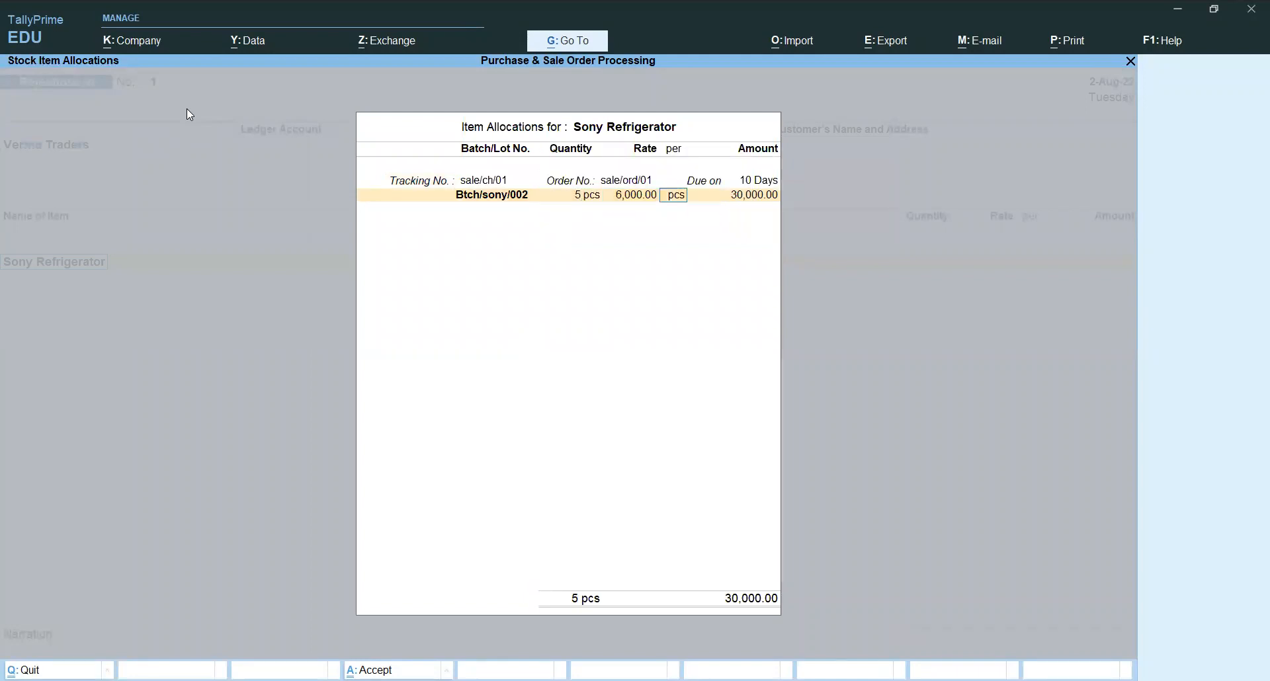
{"action": "key", "text": "Return"}
{"action": "key", "text": "Return"}
{"action": "key", "text": "Return"}
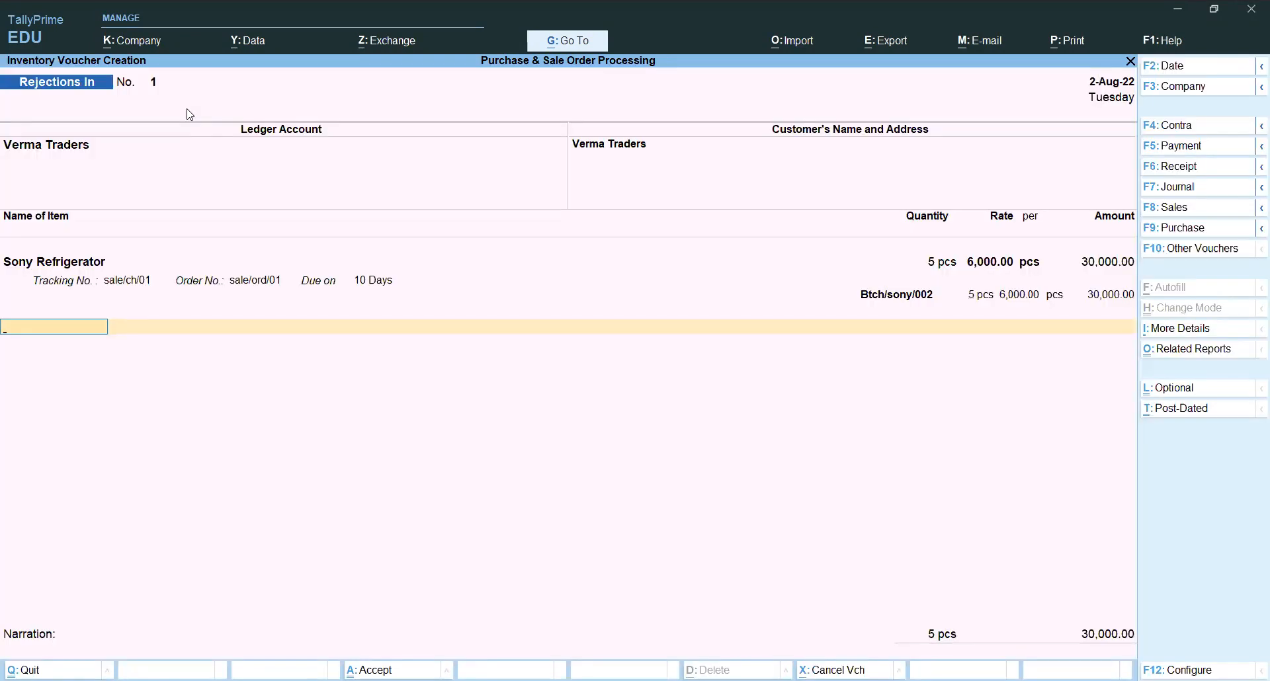
{"action": "key", "text": "Return"}
{"action": "key", "text": "Return"}
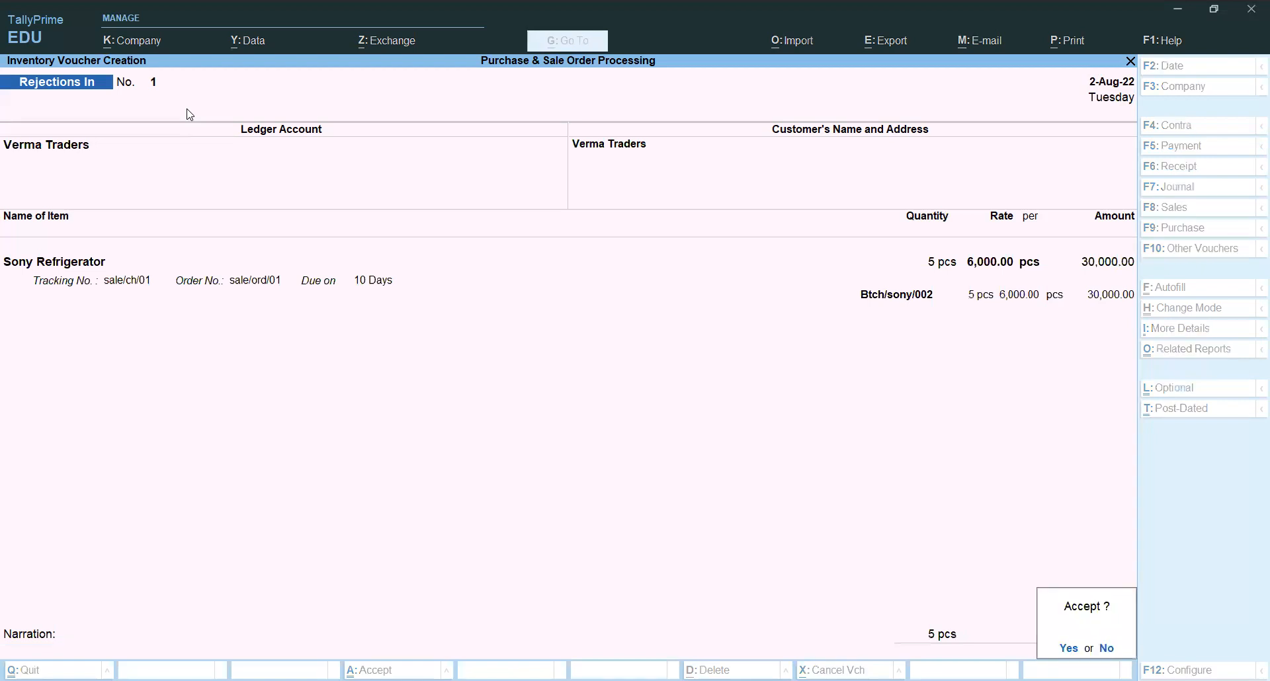
{"action": "key", "text": "Return"}
Check the detailed Stock Summary and the monthly summary of Sony Refrigerator, then leave the reports
{"action": "key", "text": "Escape"}
{"action": "key", "text": "Escape"}
{"action": "key", "text": "n"}
{"action": "key", "text": "s"}
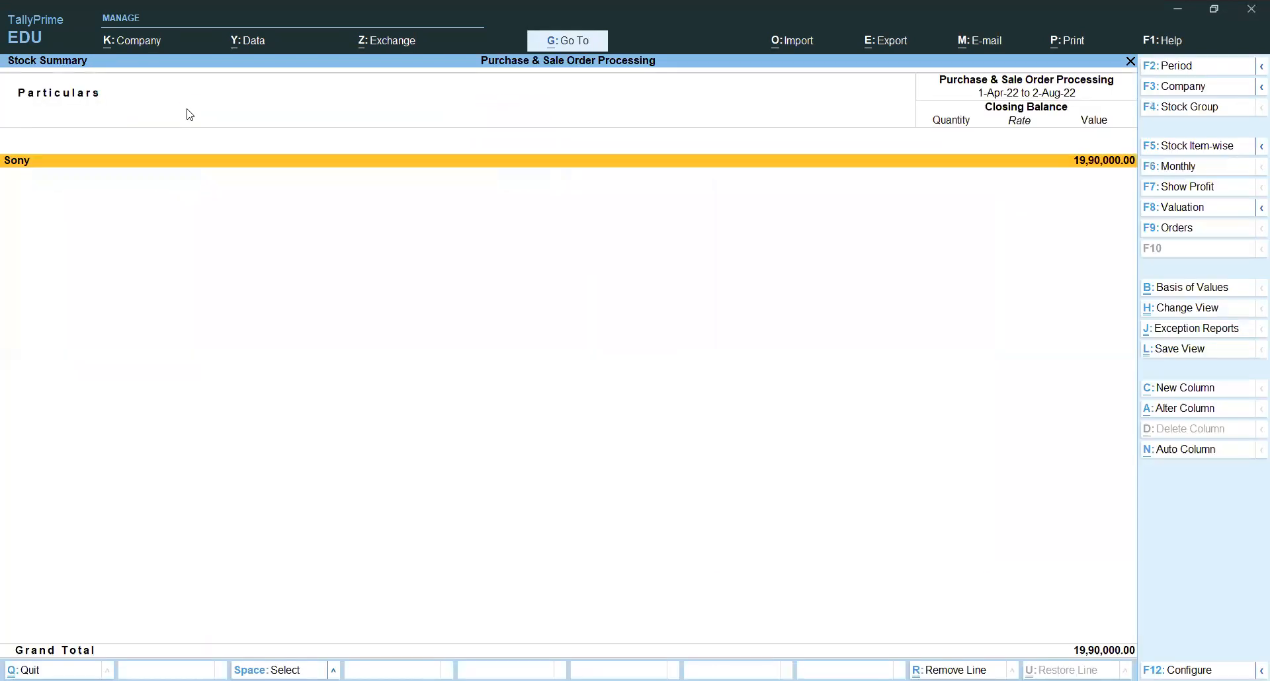
{"action": "key", "text": "alt+F5"}
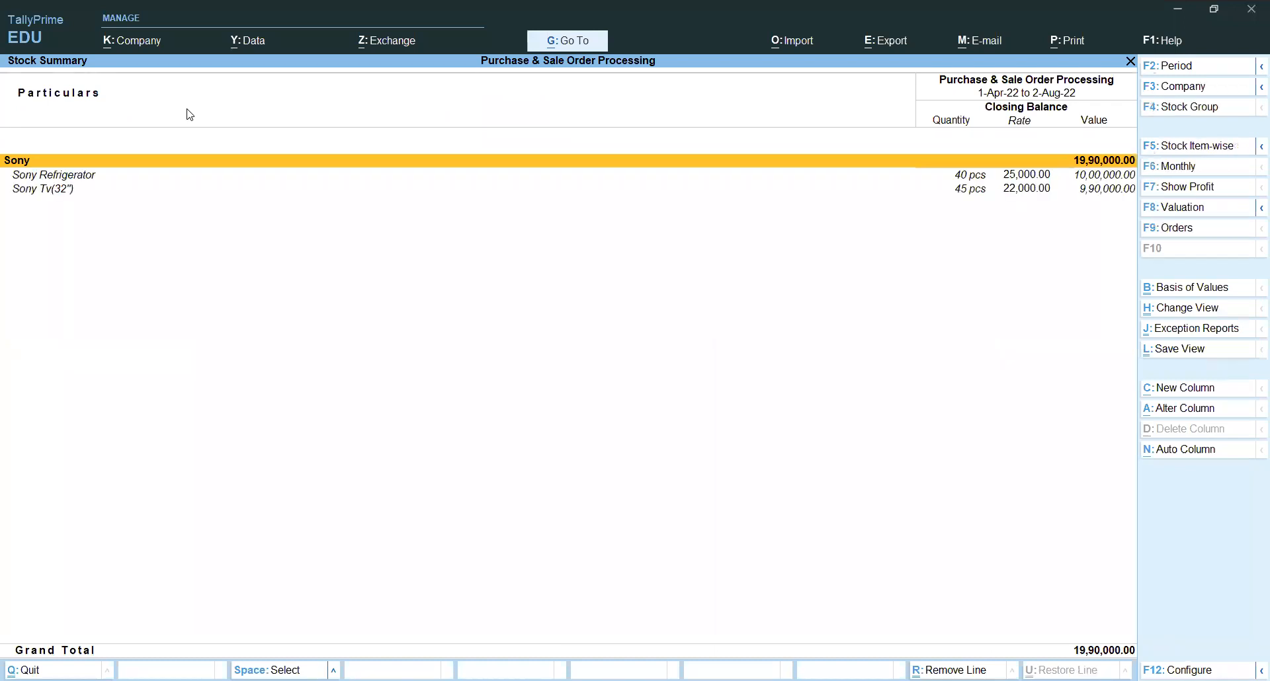
{"action": "key", "text": "Down"}
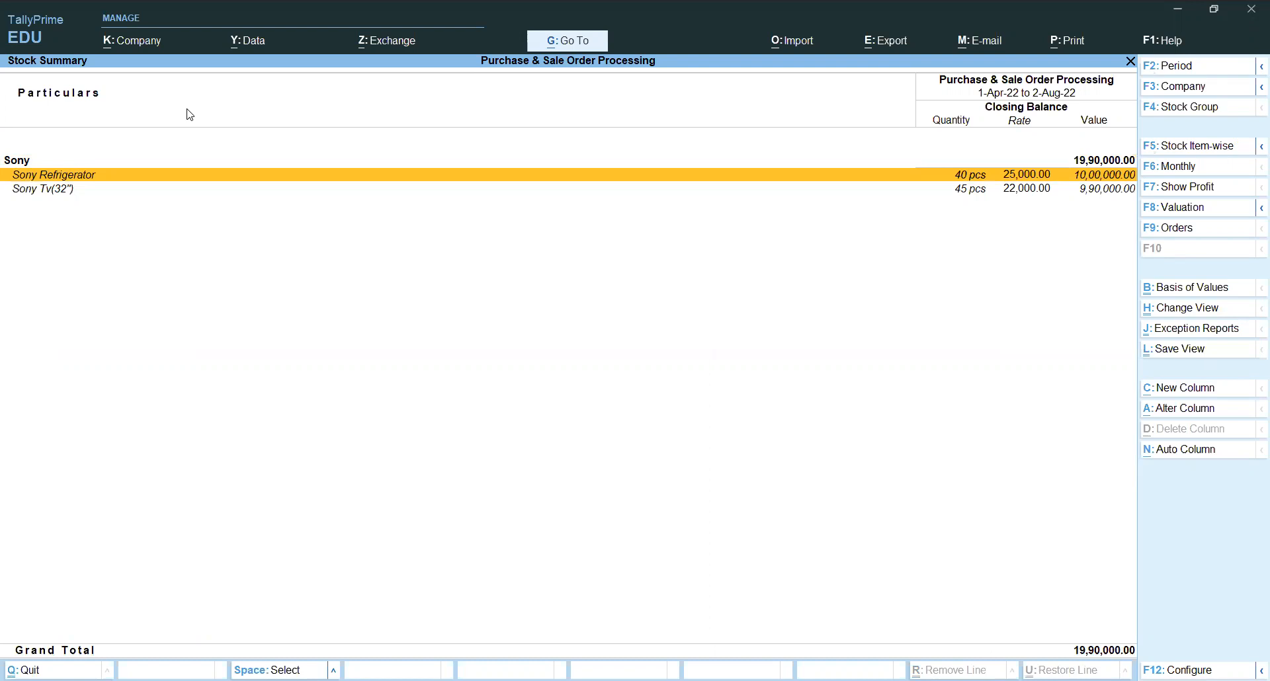
{"action": "key", "text": "Return"}
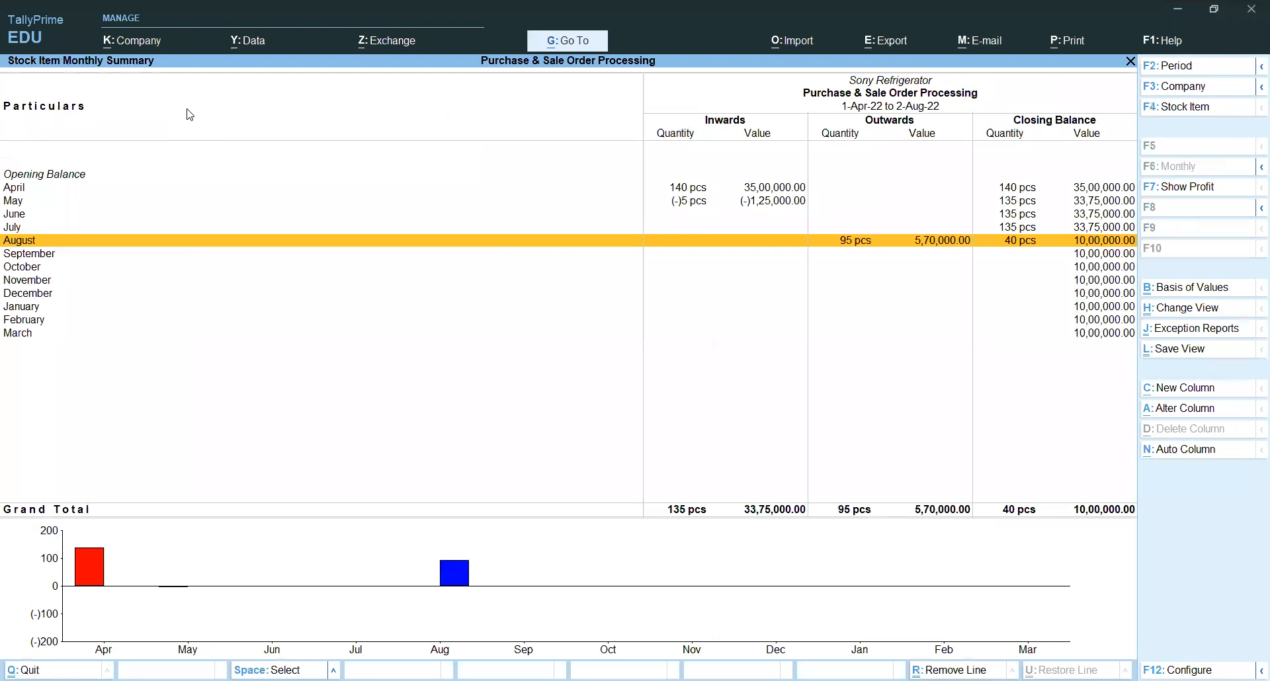
{"action": "key", "text": "Escape"}
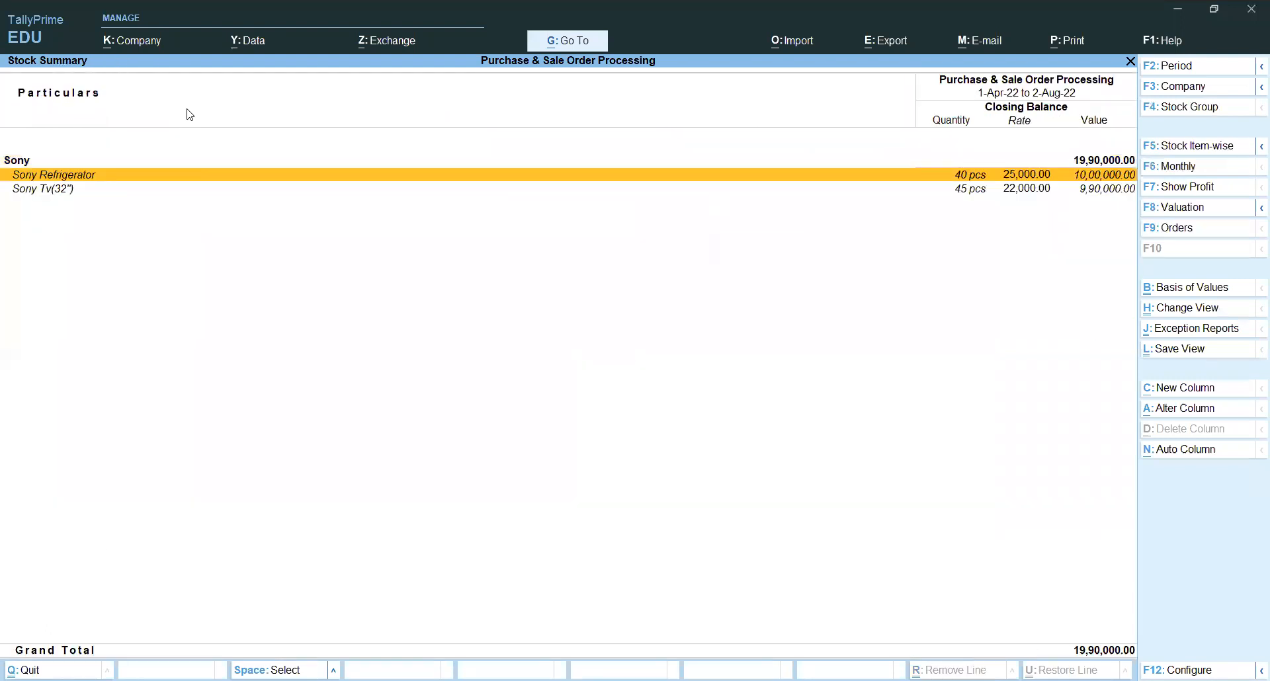
{"action": "key", "text": "Escape"}
Open voucher creation from the Gateway of Tally and switch to a Sales voucher
{"action": "key", "text": "Up"}
{"action": "key", "text": "Up"}
{"action": "key", "text": "Up"}
{"action": "key", "text": "Up"}
{"action": "key", "text": "Up"}
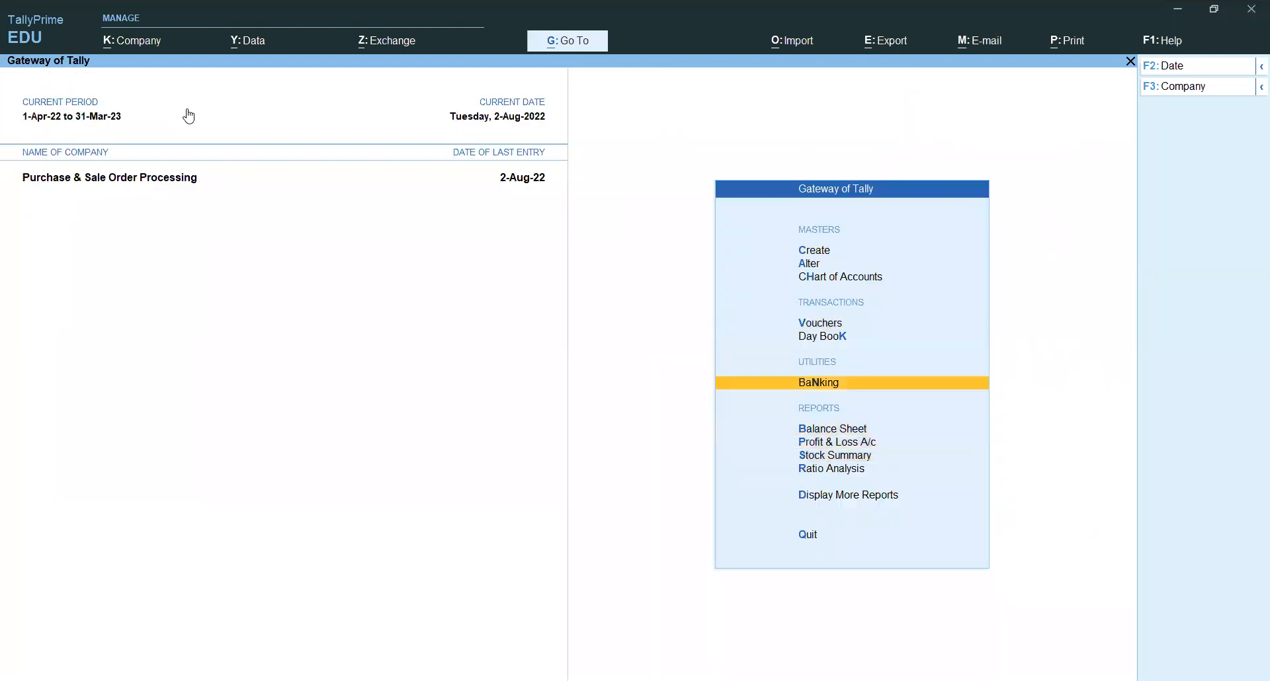
{"action": "key", "text": "Return"}
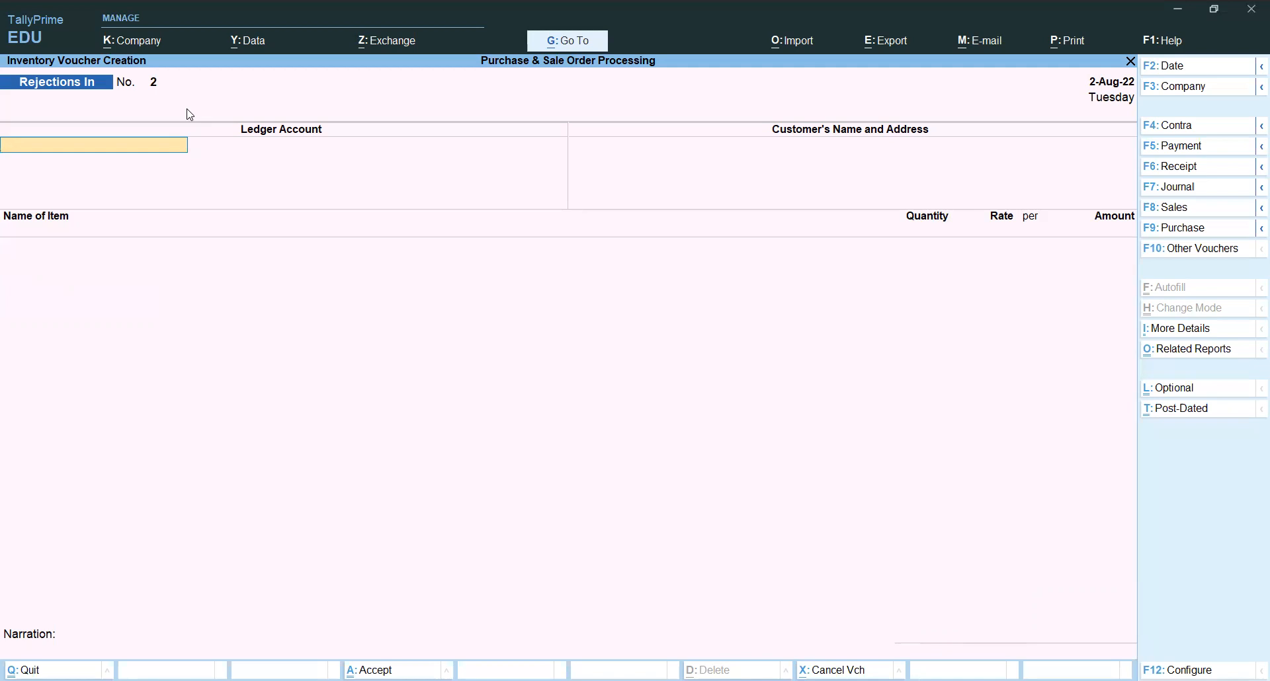
{"action": "key", "text": "F8"}
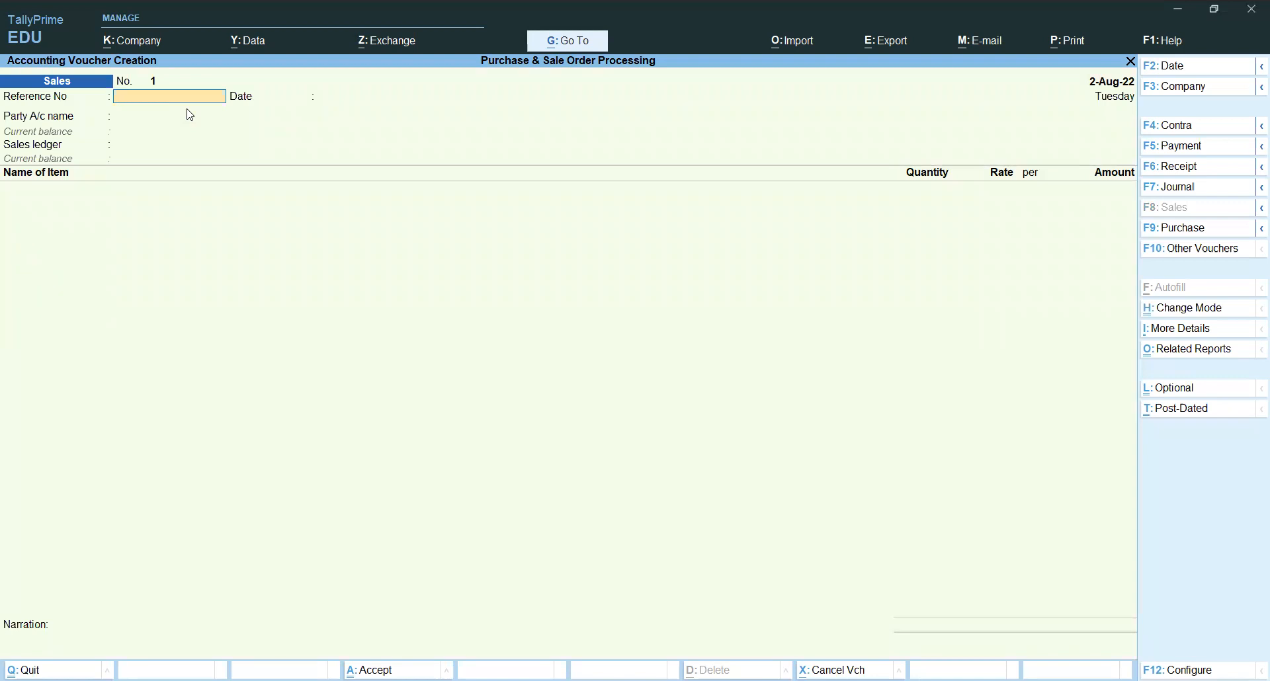
Date the Sales voucher 31-8-2022 and enter sale/01 as the reference number with the same reference date
{"action": "key", "text": "F2"}
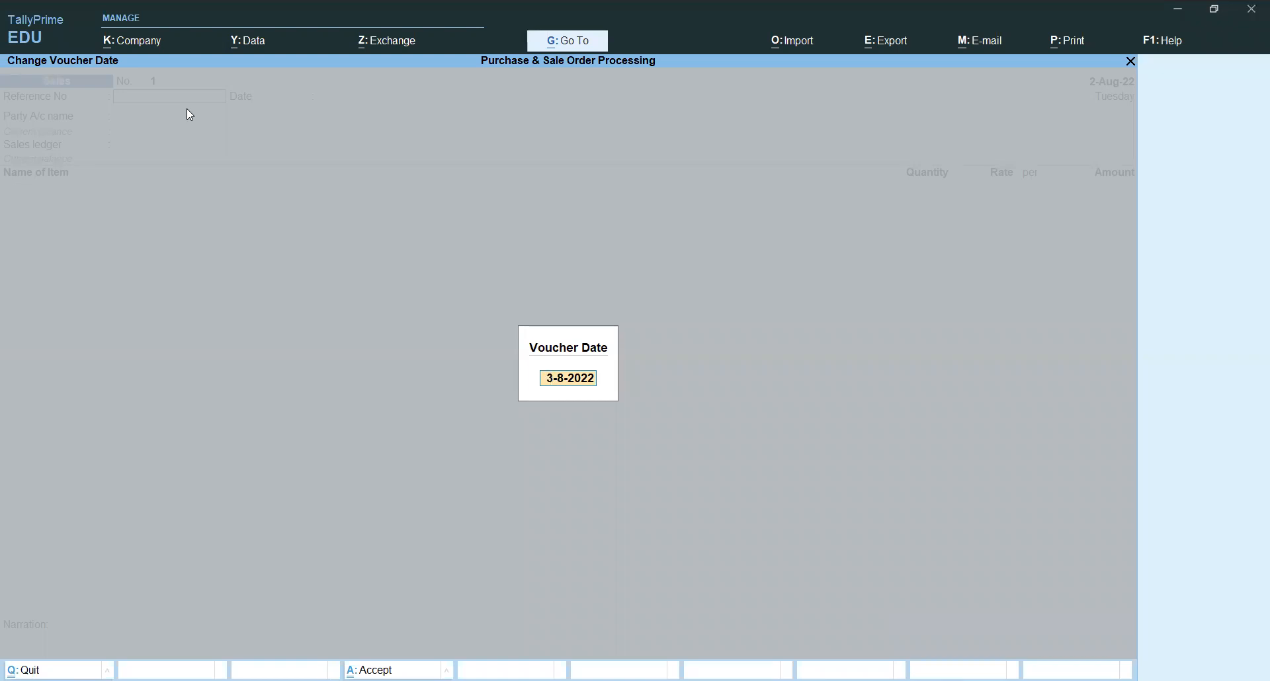
{"action": "type", "text": "31-8"}
{"action": "key", "text": "Return"}
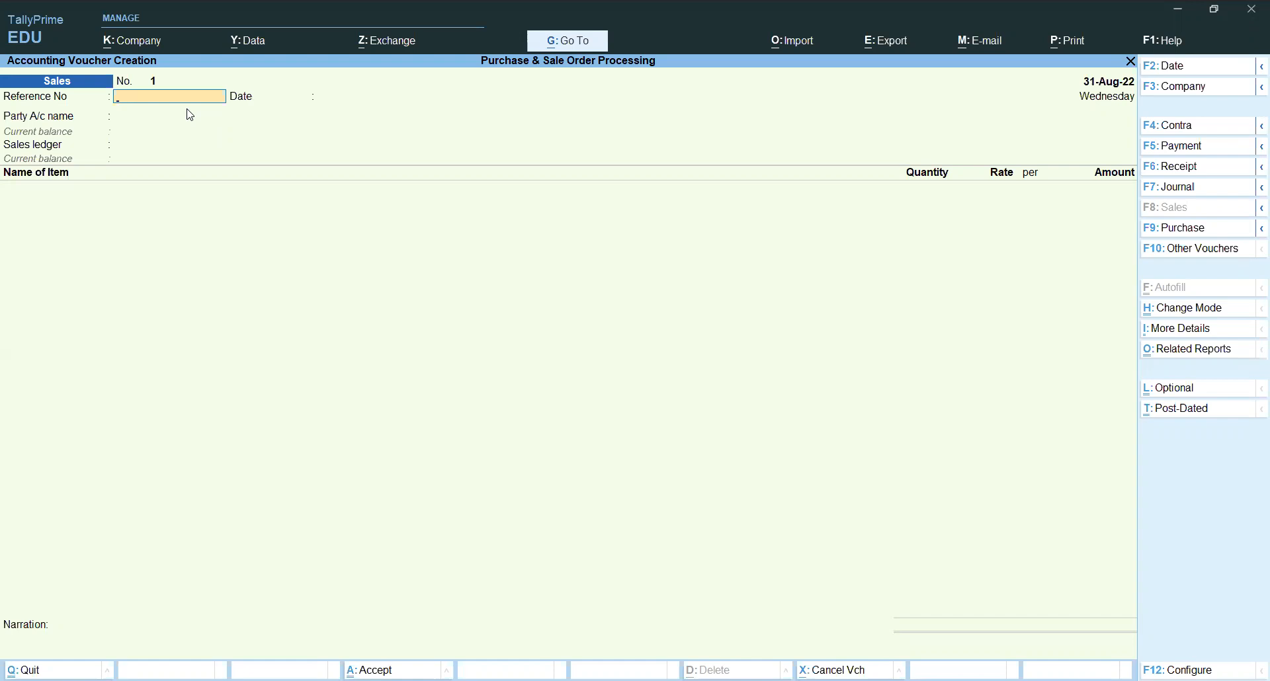
{"action": "type", "text": "sale/01"}
{"action": "key", "text": "Return"}
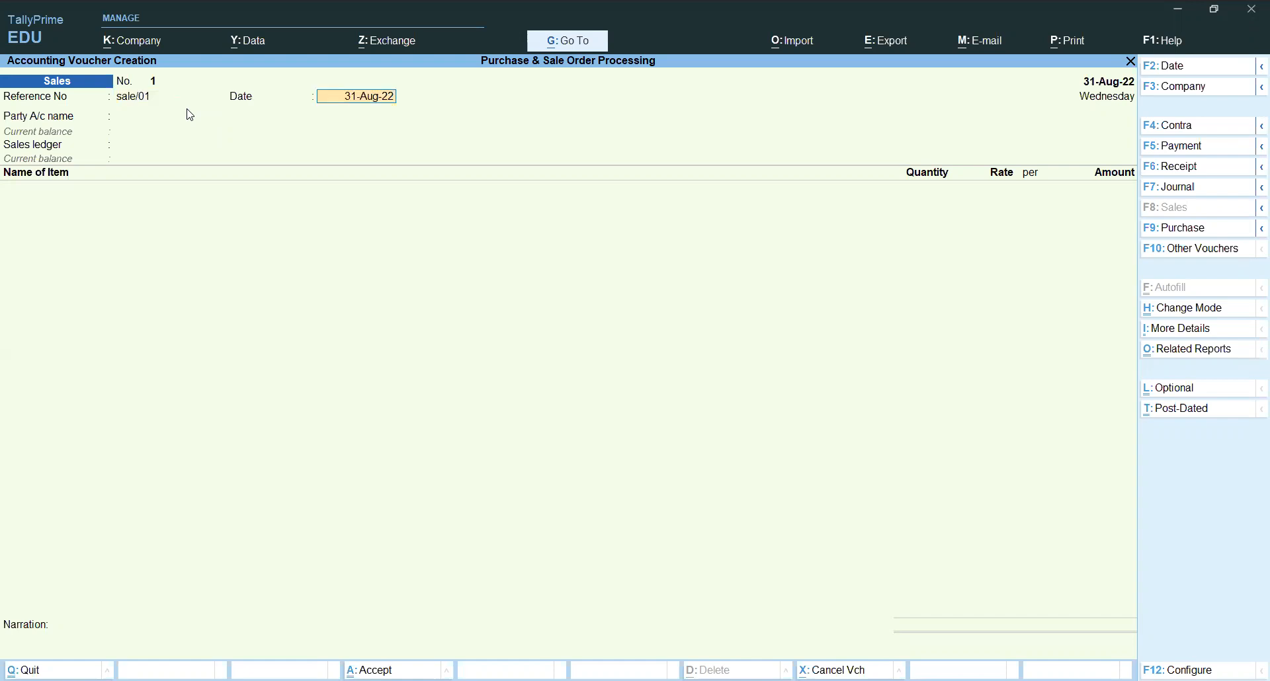
{"action": "key", "text": "Return"}
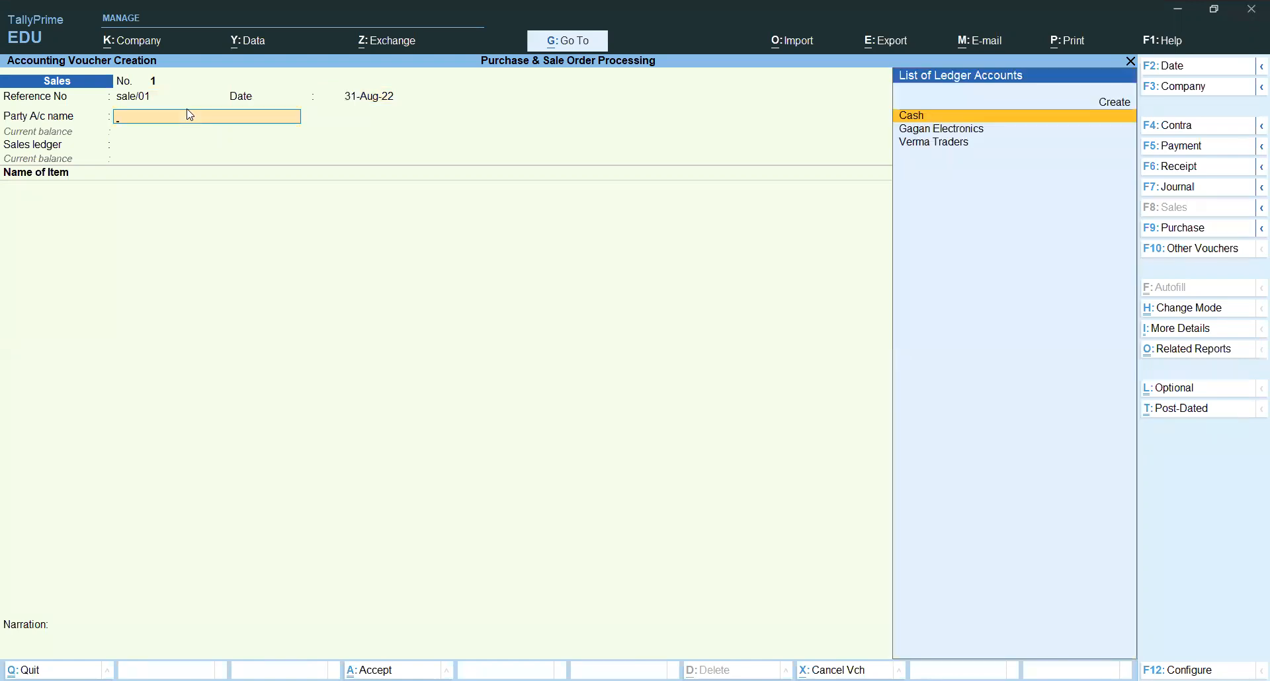
Select Verma Traders as the party account and link delivery note sale/ch/01 in the dispatch details
{"action": "key", "text": "Down"}
{"action": "key", "text": "Down"}
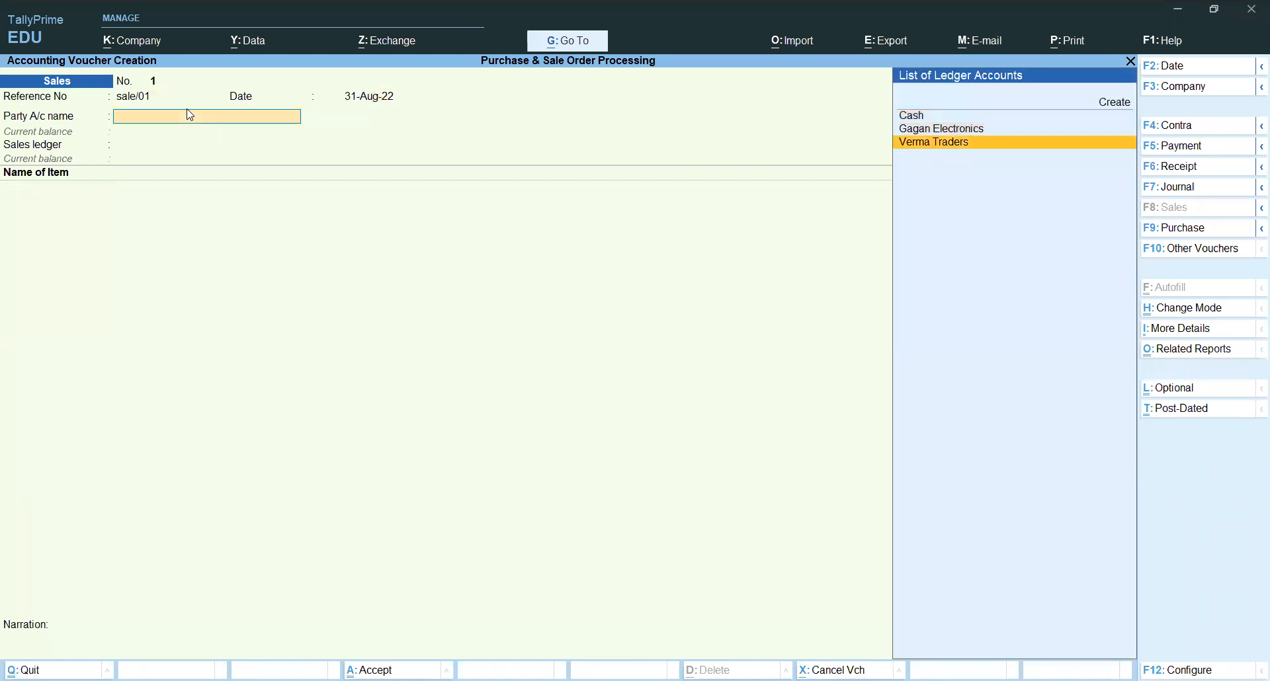
{"action": "key", "text": "Return"}
{"action": "key", "text": "Down"}
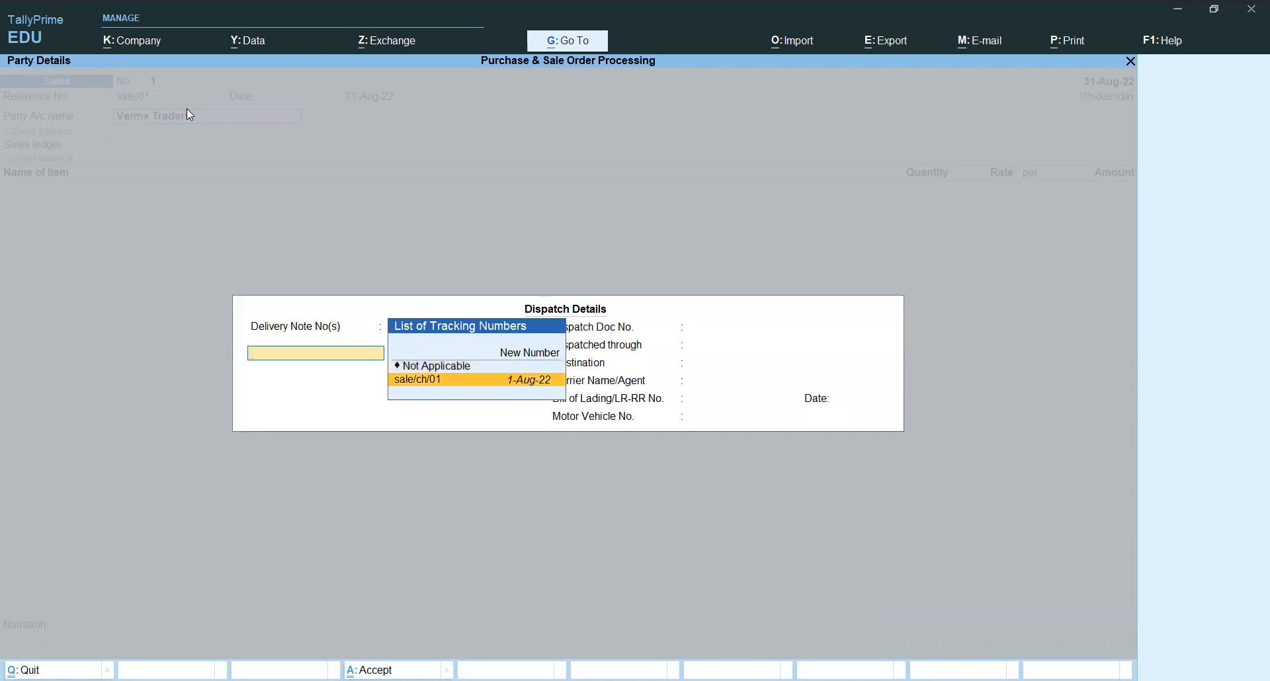
{"action": "key", "text": "Return"}
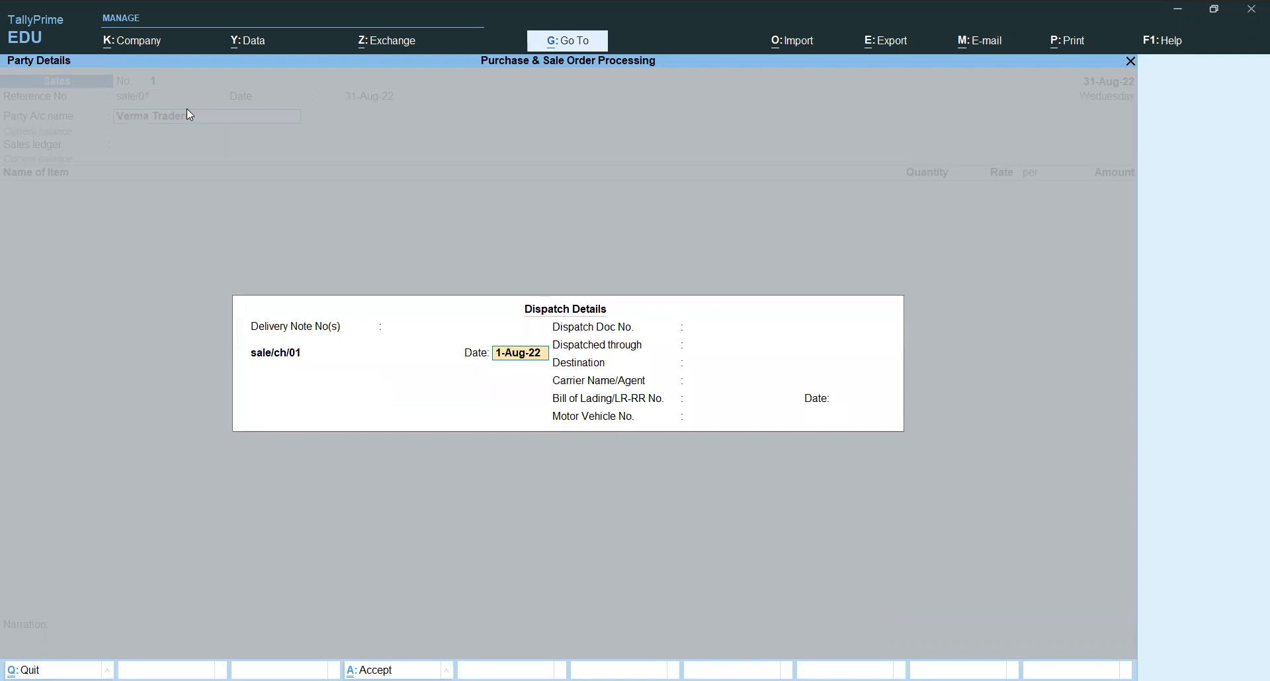
Accept the dispatch and party details for Verma Traders, and use Sales as the sales ledger
{"action": "key", "text": "Return"}
{"action": "key", "text": "Return"}
{"action": "key", "text": "Return"}
{"action": "key", "text": "Return"}
{"action": "key", "text": "Return"}
{"action": "key", "text": "Return"}
{"action": "key", "text": "Return"}
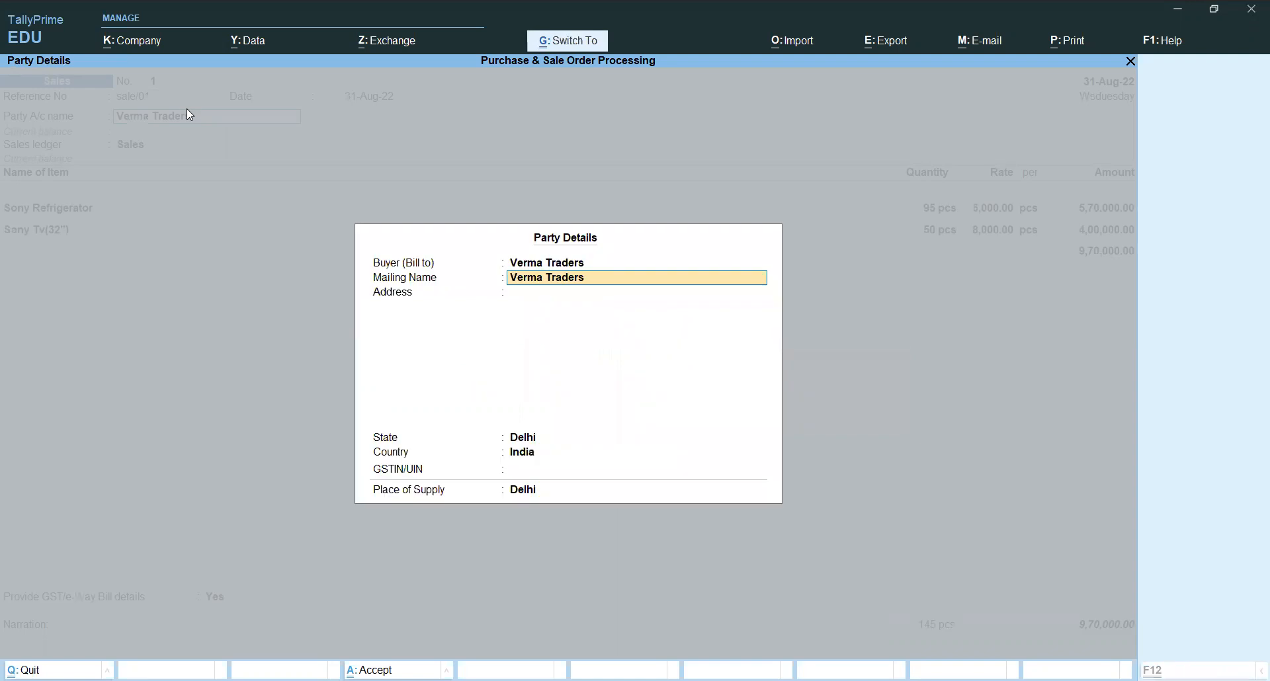
{"action": "key", "text": "ctrl+a"}
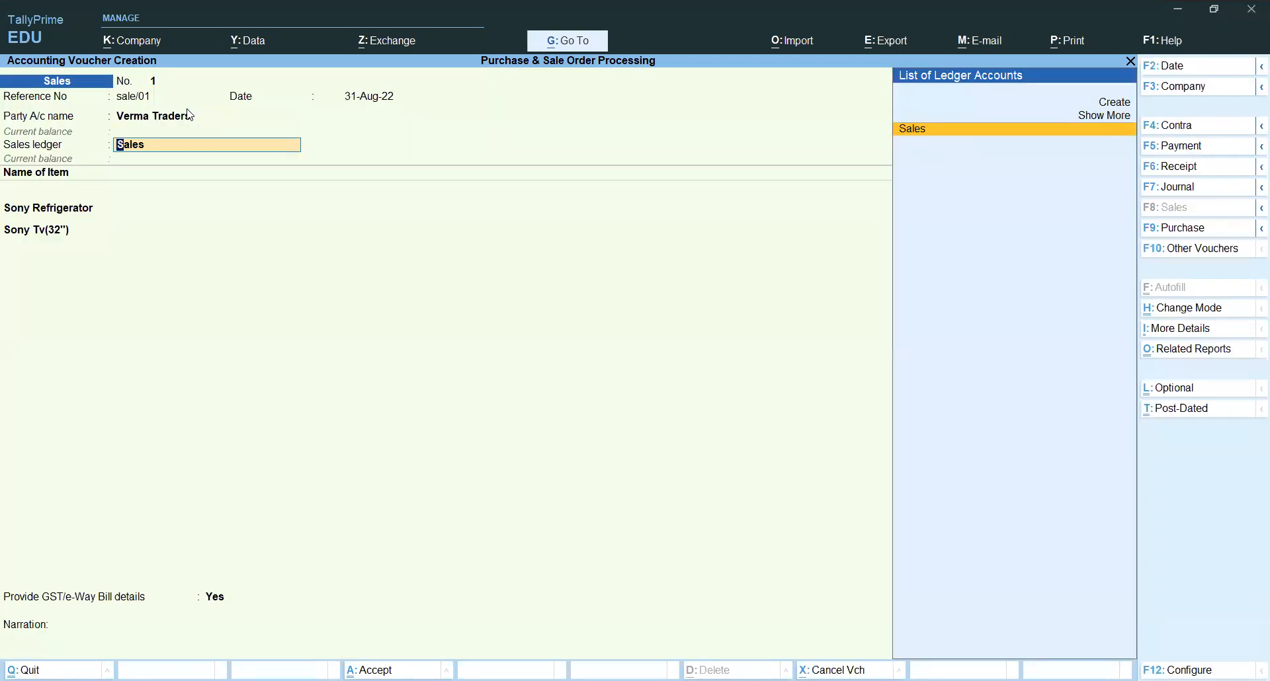
{"action": "key", "text": "Return"}
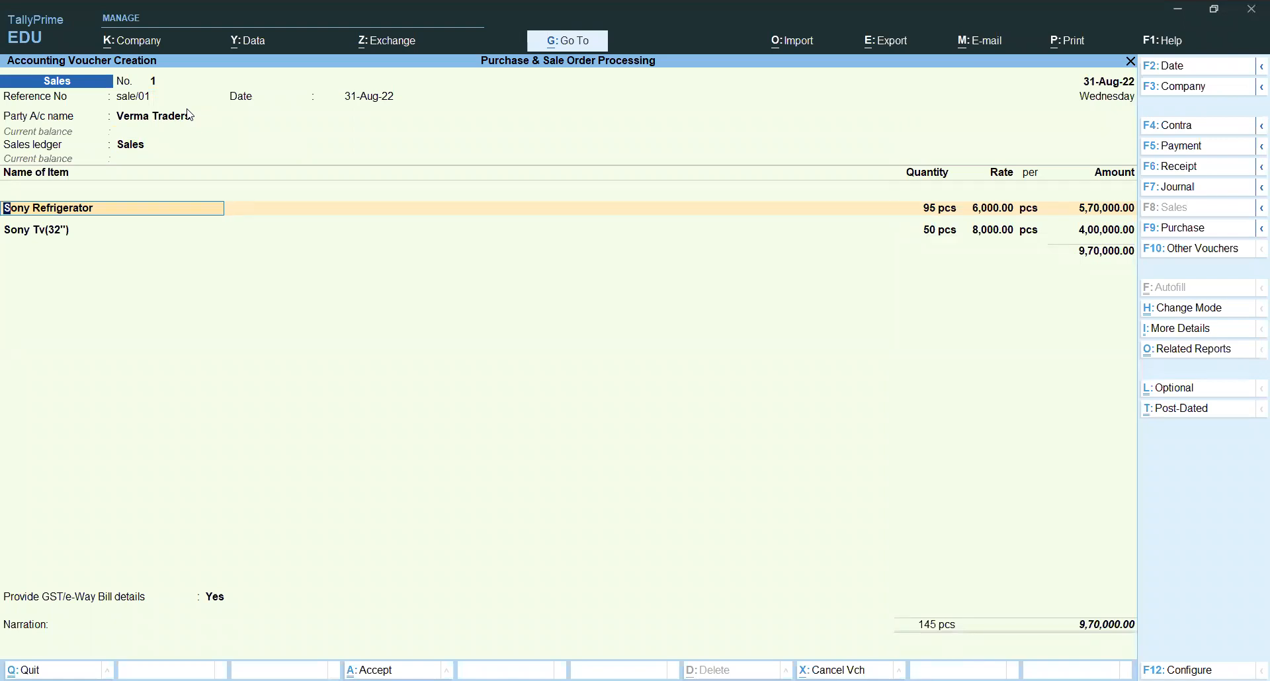
Discard the unfinished Sales voucher and open the Day Book from the Gateway of Tally
{"action": "key", "text": "BackSpace"}
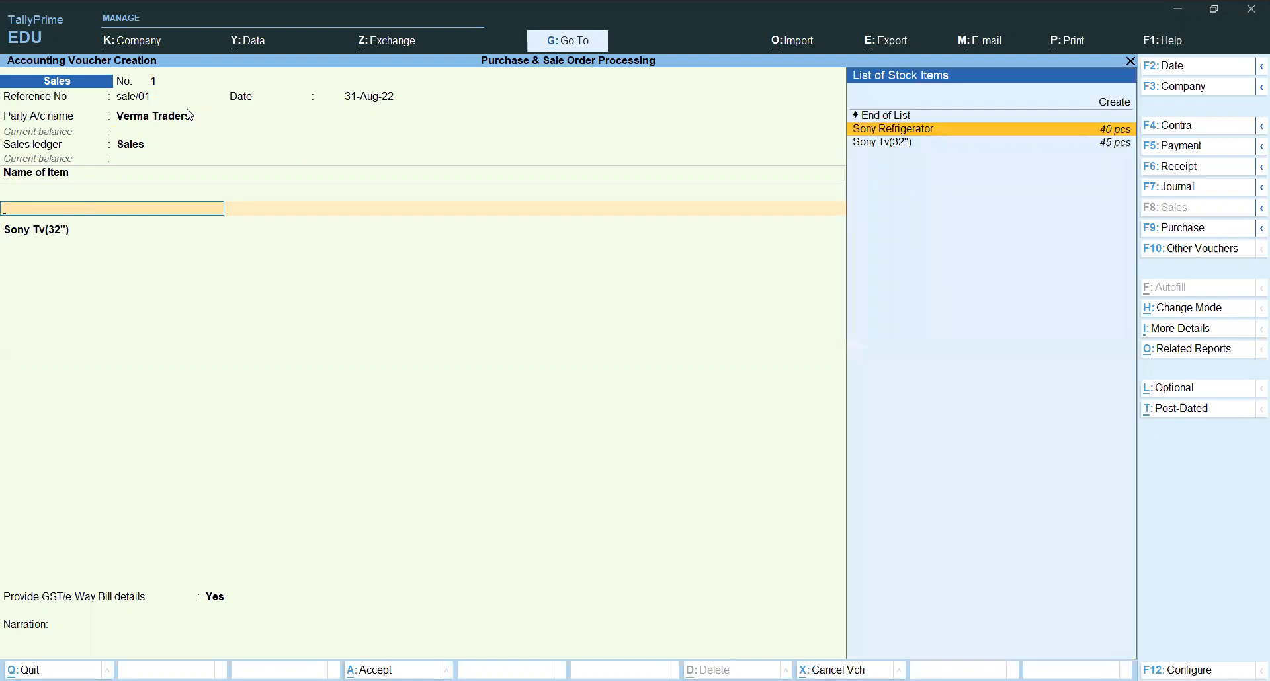
{"action": "key", "text": "Escape"}
{"action": "key", "text": "Return"}
{"action": "key", "text": "Down"}
{"action": "key", "text": "Return"}
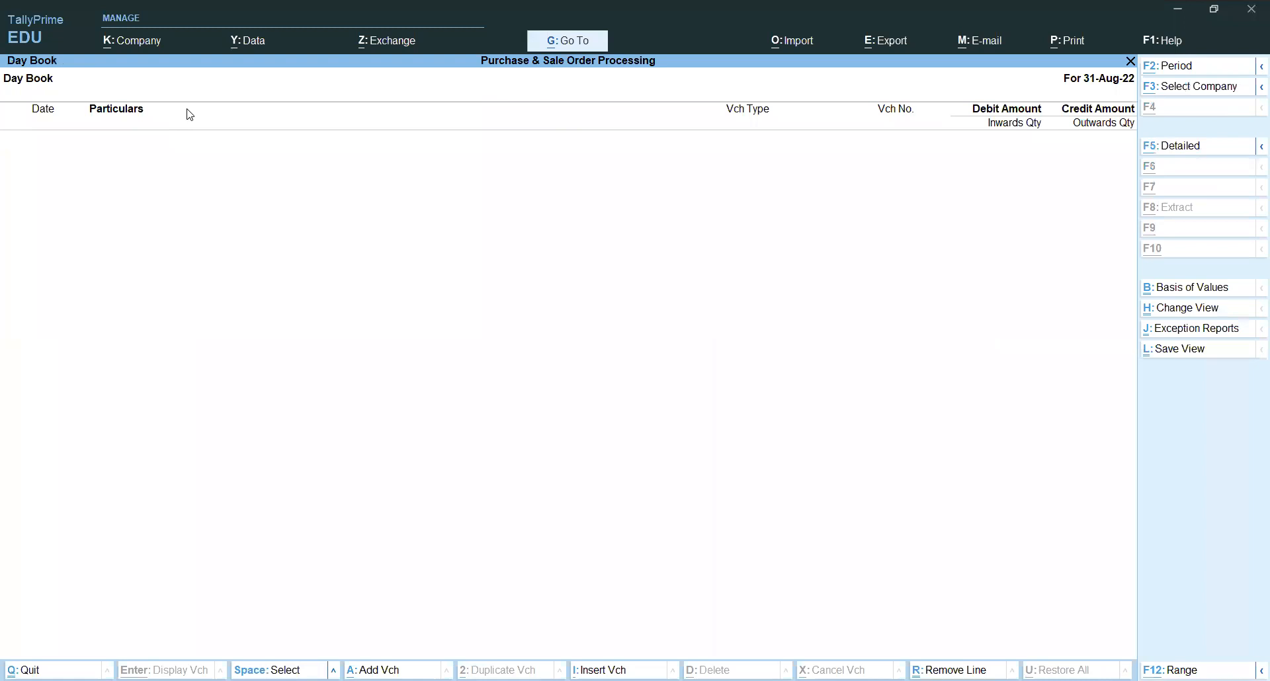
Set the Day Book period from 1-7-2022 to 1-9-2022
{"action": "key", "text": "F2"}
{"action": "type", "text": "1."}
{"action": "type", "text": "7"}
{"action": "key", "text": "Return"}
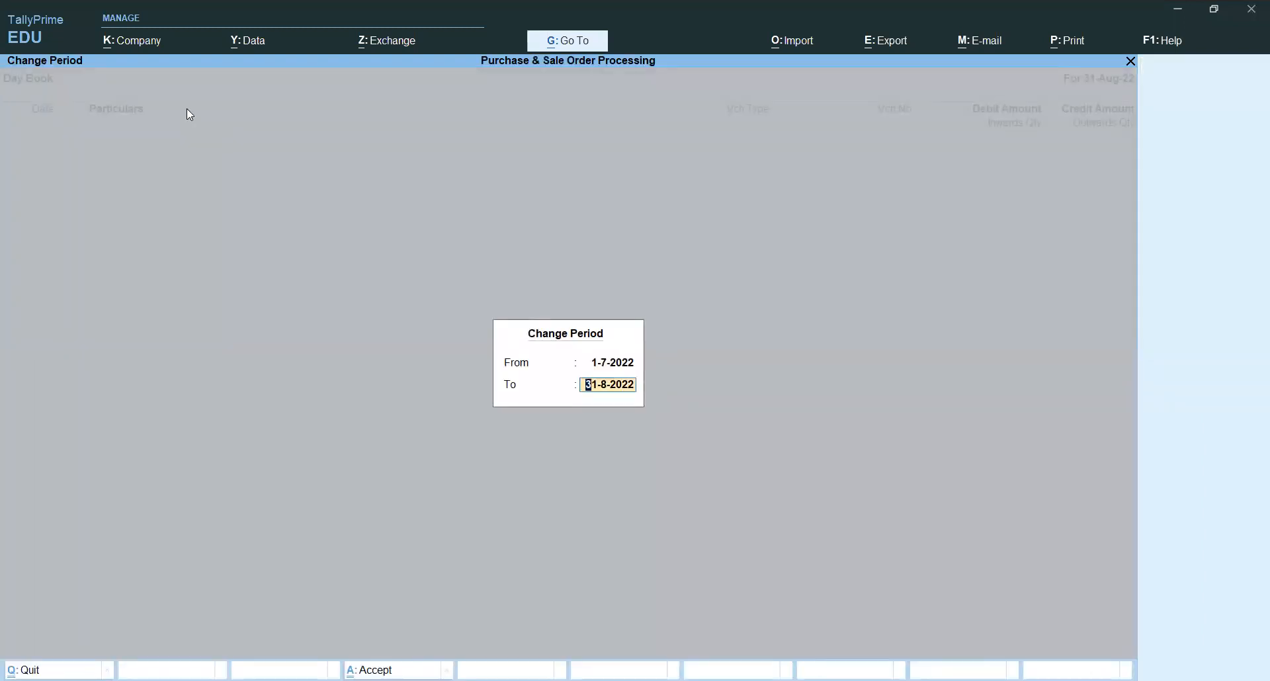
{"action": "type", "text": "1.9"}
{"action": "key", "text": "Return"}
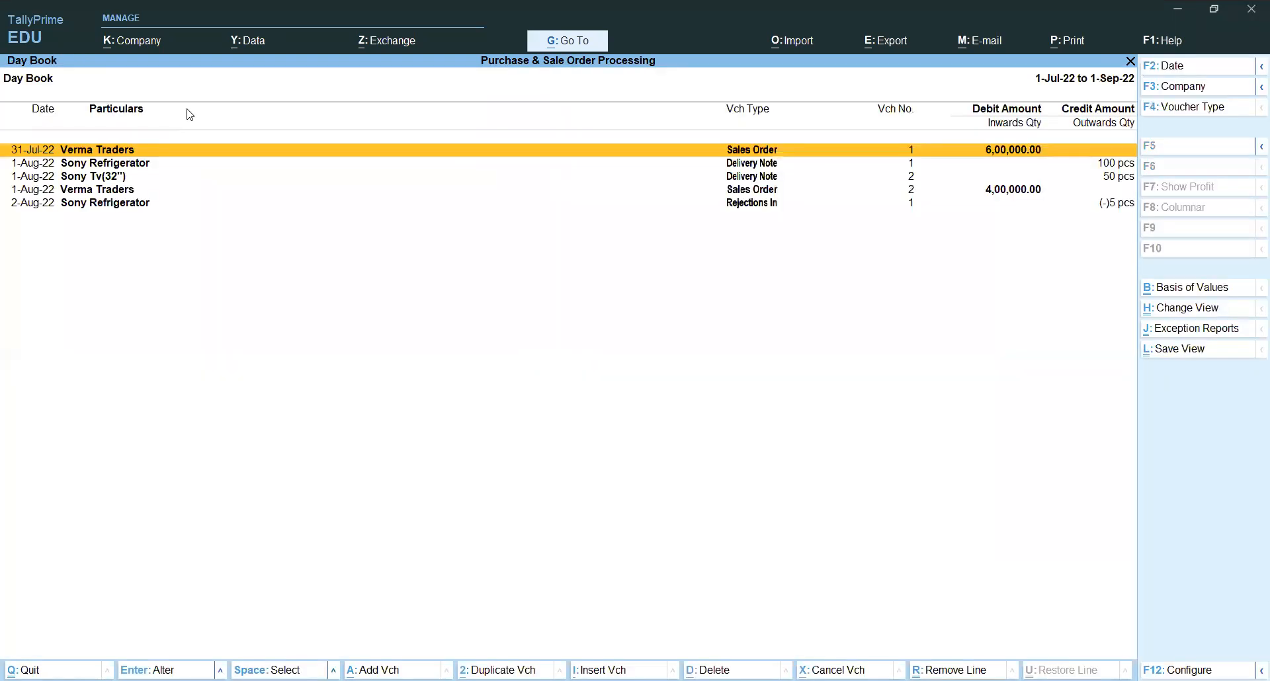
Show the Day Book in detailed form and examine the Verma Traders delivery note entries
{"action": "key", "text": "alt+F2"}
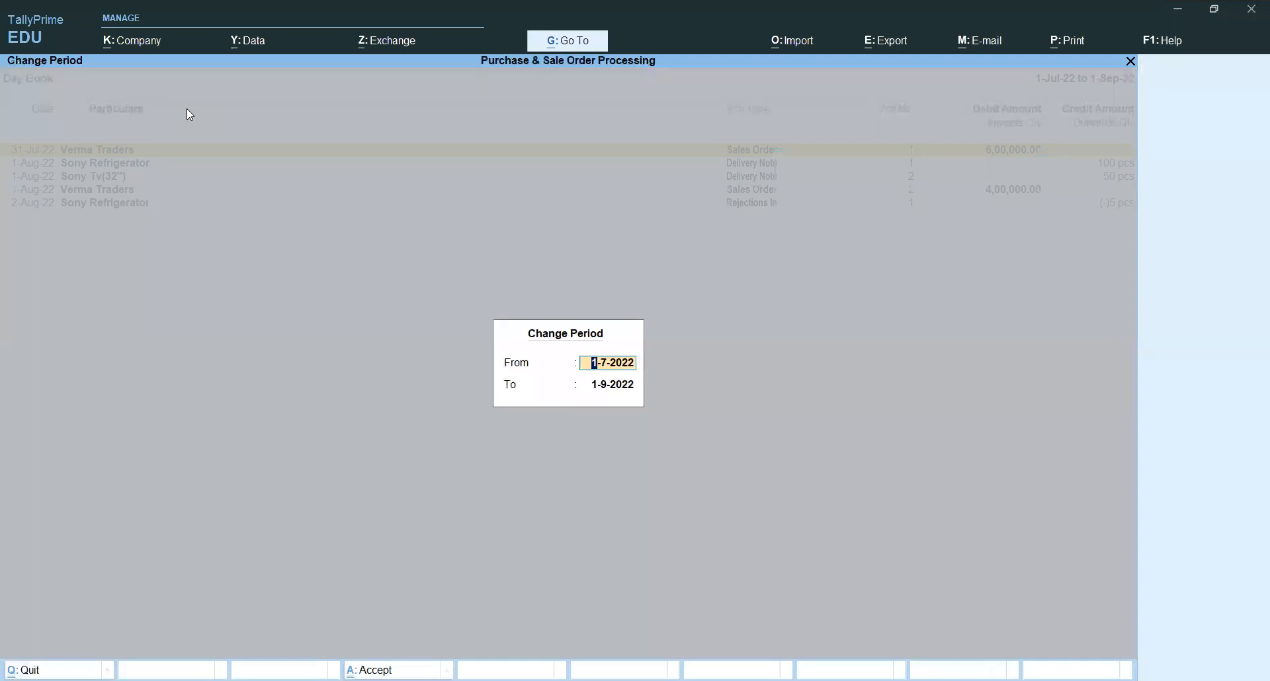
{"action": "key", "text": "Escape"}
{"action": "key", "text": "alt+F5"}
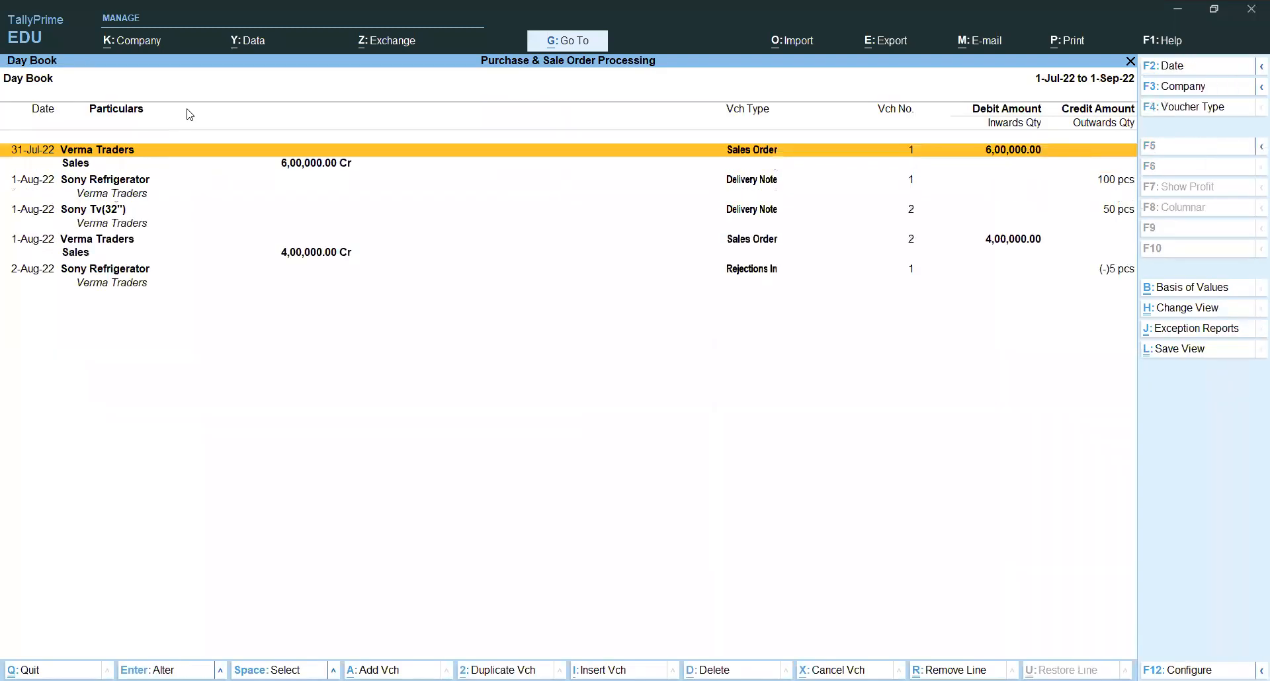
{"action": "key", "text": "Down"}
{"action": "key", "text": "Down"}
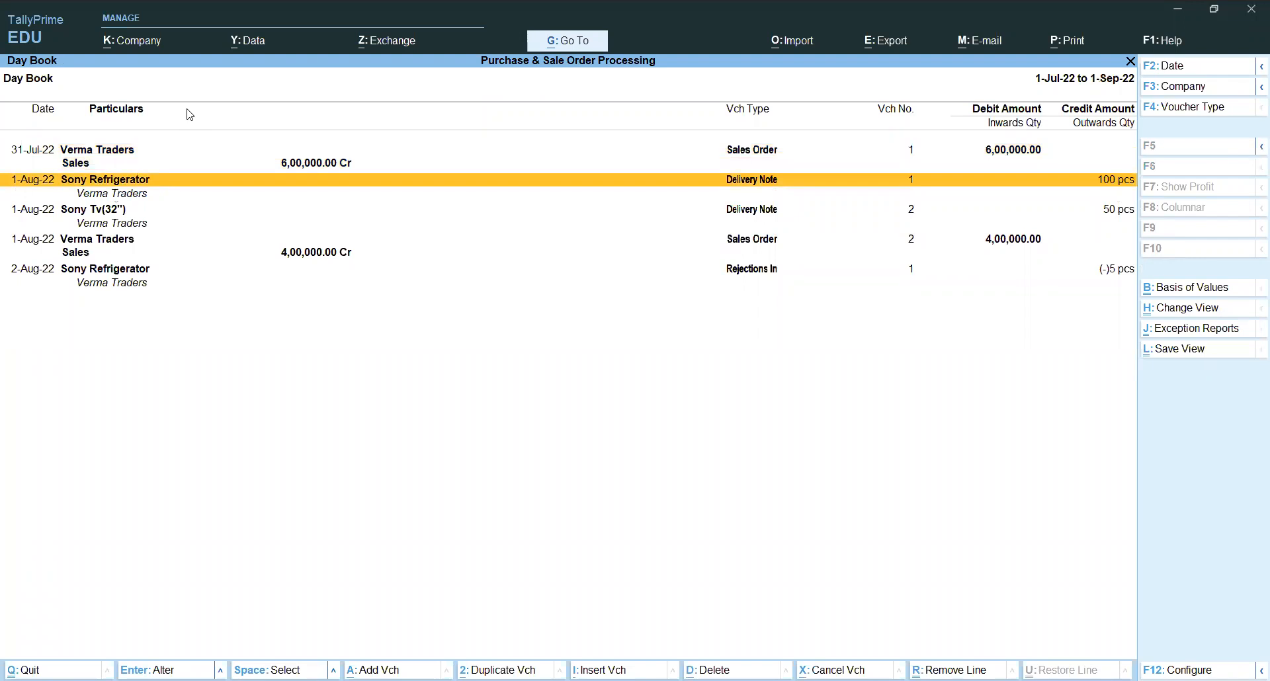
{"action": "key", "text": "Down"}
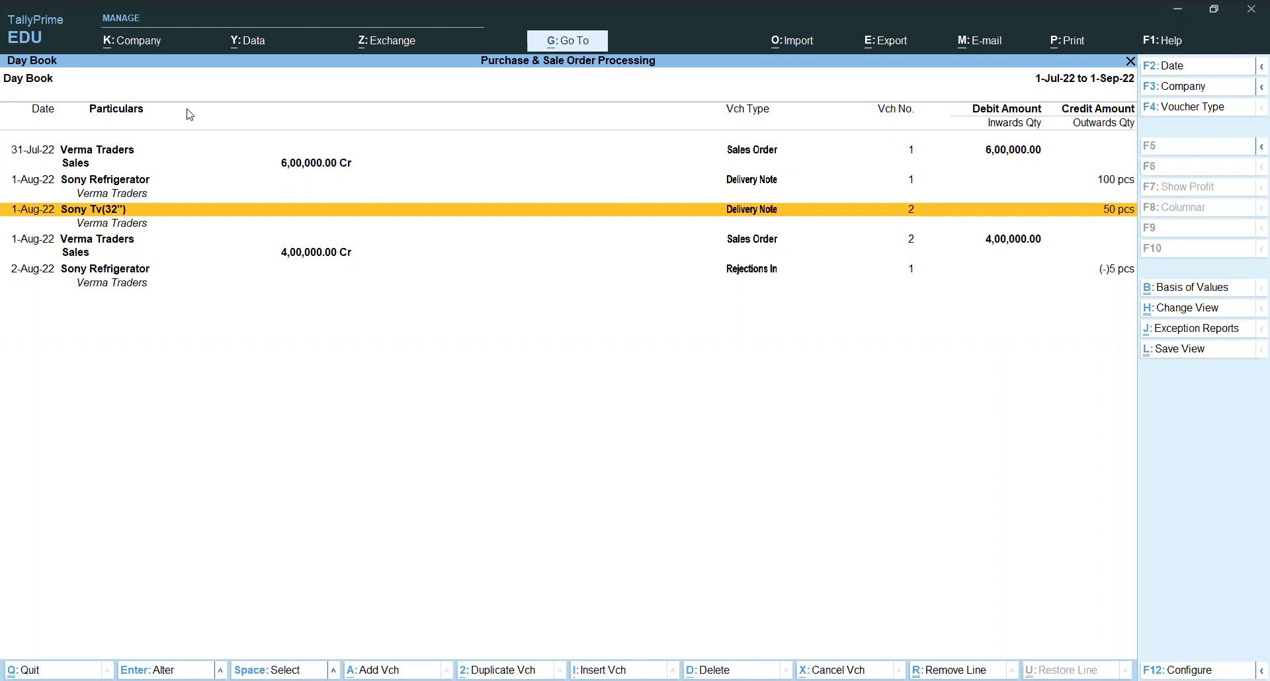
{"action": "key", "text": "Down"}
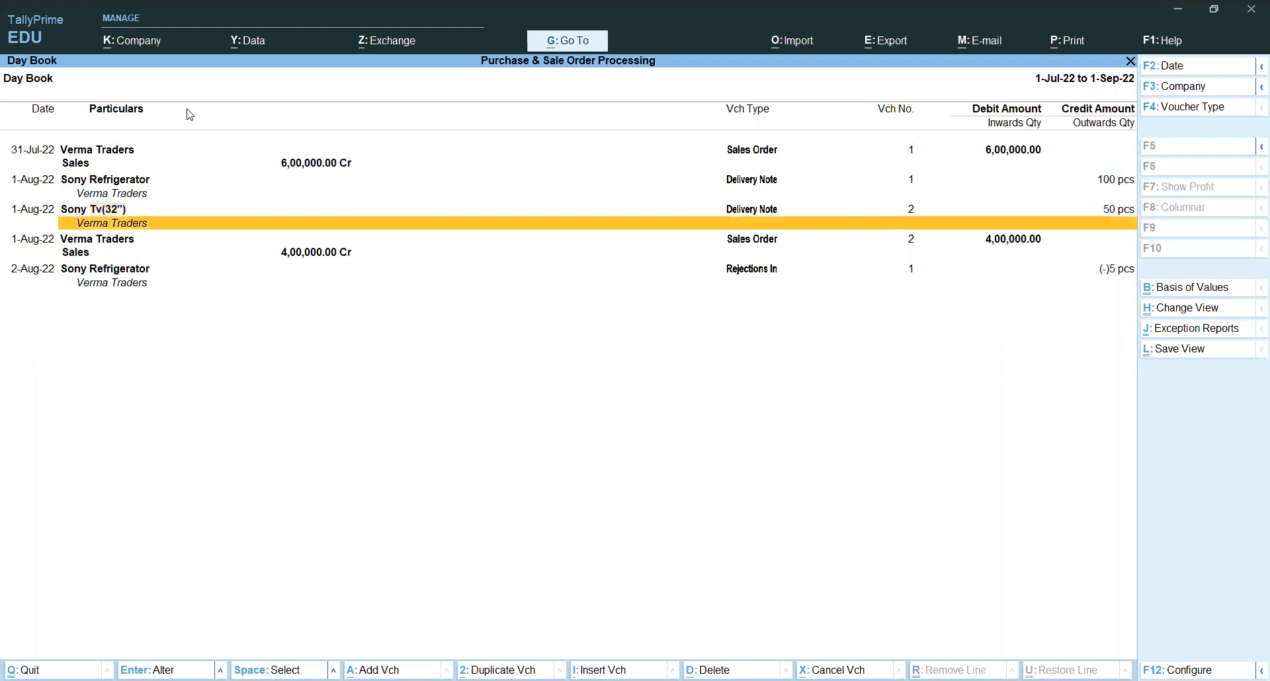
Return to voucher creation and enter sale/01 as the Sales voucher's reference number with the date 31-Aug-22
{"action": "key", "text": "Escape"}
{"action": "key", "text": "Up"}
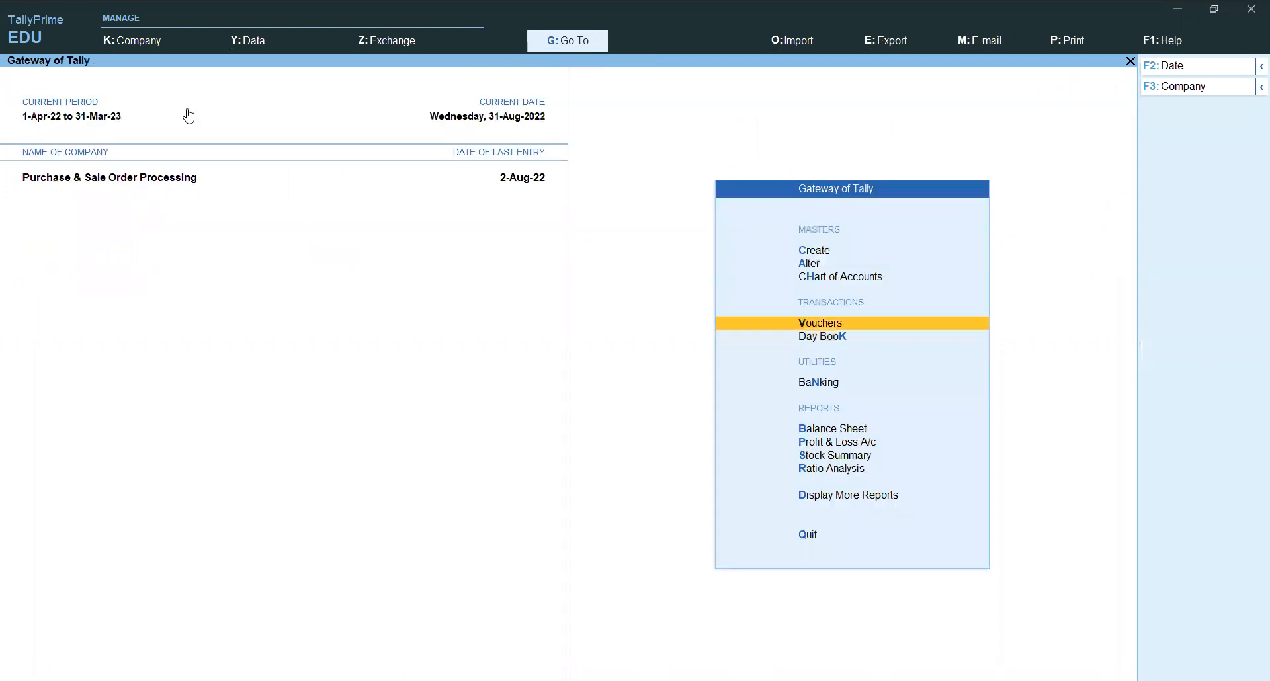
{"action": "key", "text": "Return"}
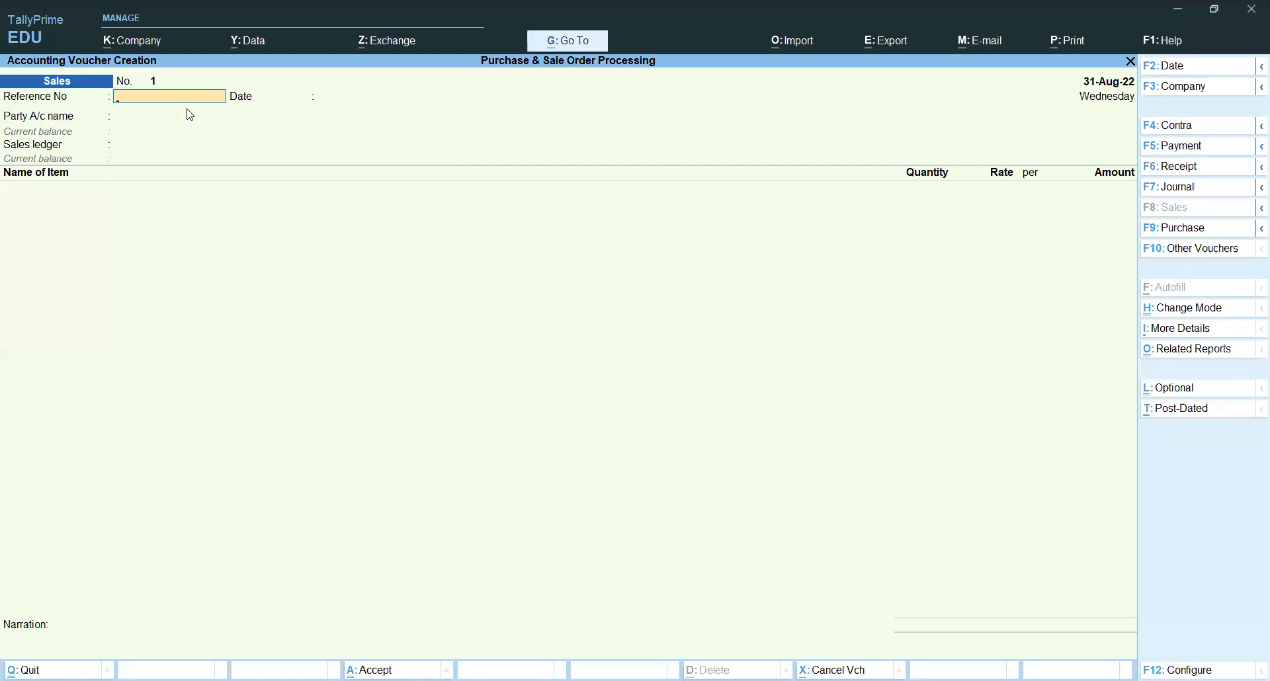
{"action": "type", "text": "sale/01"}
{"action": "key", "text": "Return"}
{"action": "key", "text": "Return"}
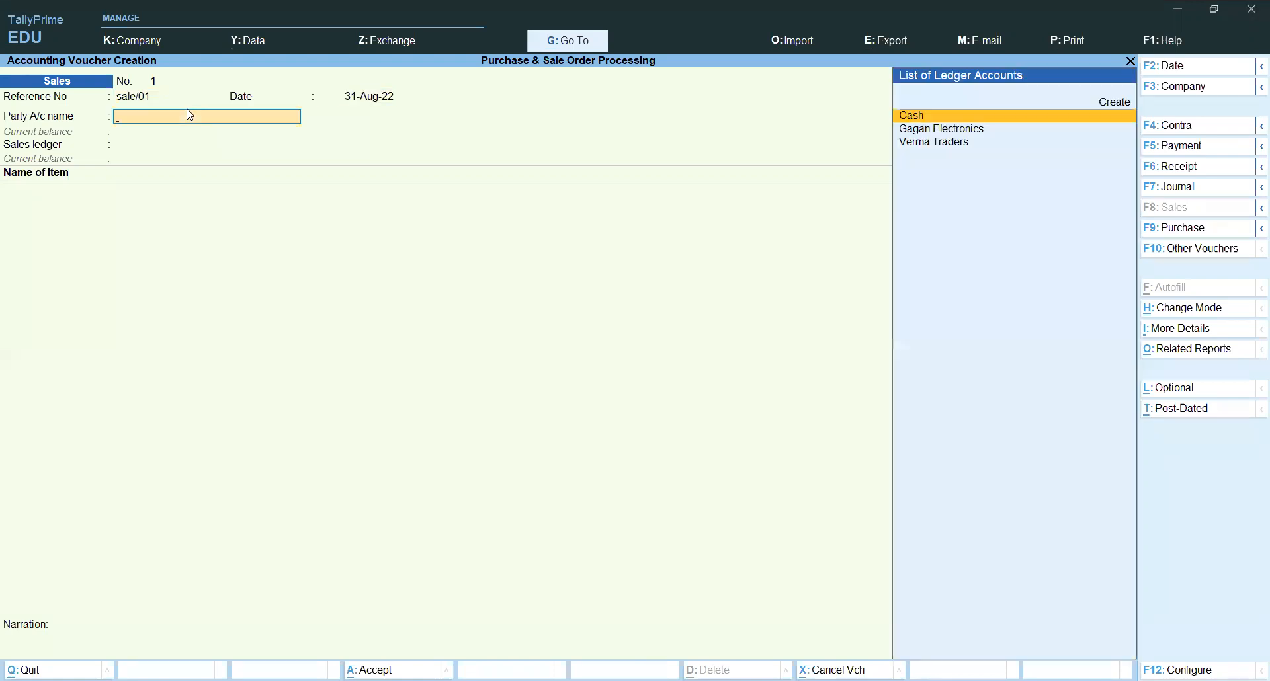
Choose Verma Traders as the party account and link tracking number sale/ch/01 as its delivery note
{"action": "key", "text": "Down"}
{"action": "key", "text": "Down"}
{"action": "key", "text": "Return"}
{"action": "key", "text": "Down"}
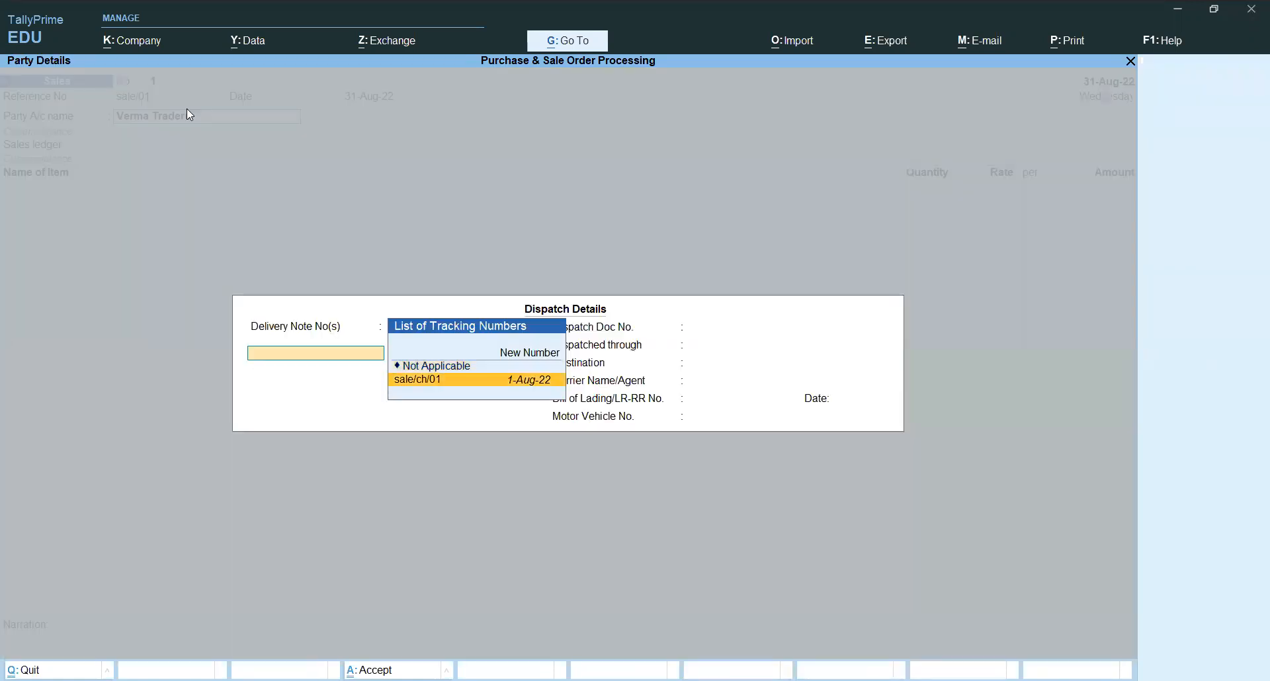
{"action": "key", "text": "Return"}
Accept the remaining dispatch and party details and choose Sales as the sales ledger
{"action": "key", "text": "Return"}
{"action": "key", "text": "Return"}
{"action": "key", "text": "Return"}
{"action": "key", "text": "Return"}
{"action": "key", "text": "Return"}
{"action": "key", "text": "Return"}
{"action": "key", "text": "Return"}
{"action": "key", "text": "Return"}
{"action": "key", "text": "Return"}
{"action": "key", "text": "ctrl+a"}
{"action": "key", "text": "Return"}
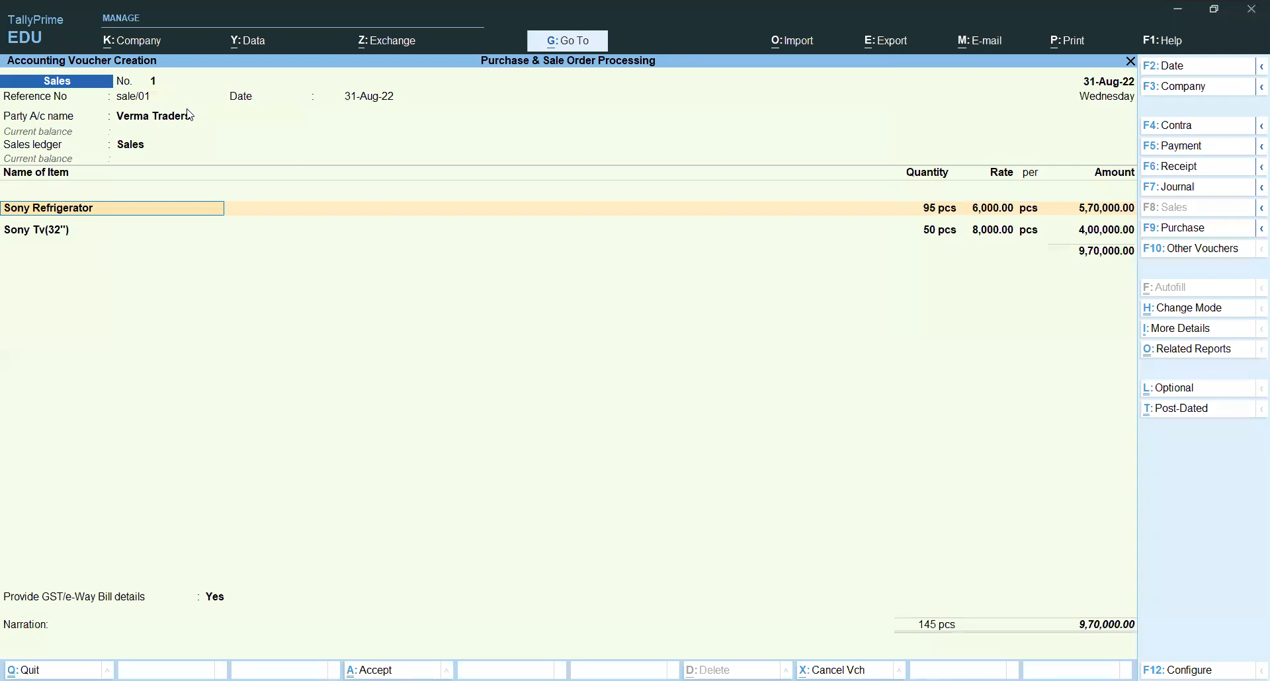
Confirm the Sony Refrigerator item allocation of 95 pcs at 6,000.00 on the Sales voucher
{"action": "key", "text": "Return"}
{"action": "key", "text": "Return"}
{"action": "key", "text": "Return"}
{"action": "key", "text": "Return"}
{"action": "key", "text": "Return"}
{"action": "key", "text": "Return"}
{"action": "key", "text": "Return"}
{"action": "key", "text": "Return"}
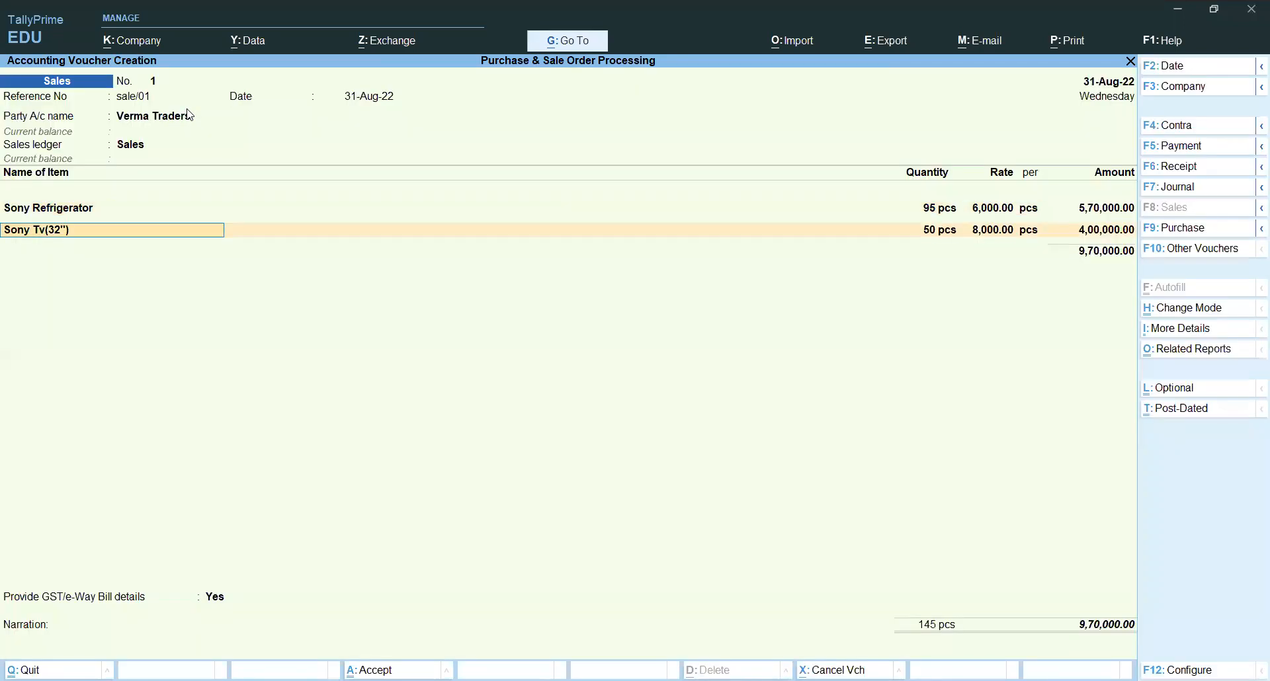
Remove the Sony Tv(32") line from the Sales voucher
{"action": "key", "text": "Return"}
{"action": "key", "text": "Up"}
{"action": "key", "text": "Up"}
{"action": "key", "text": "Return"}
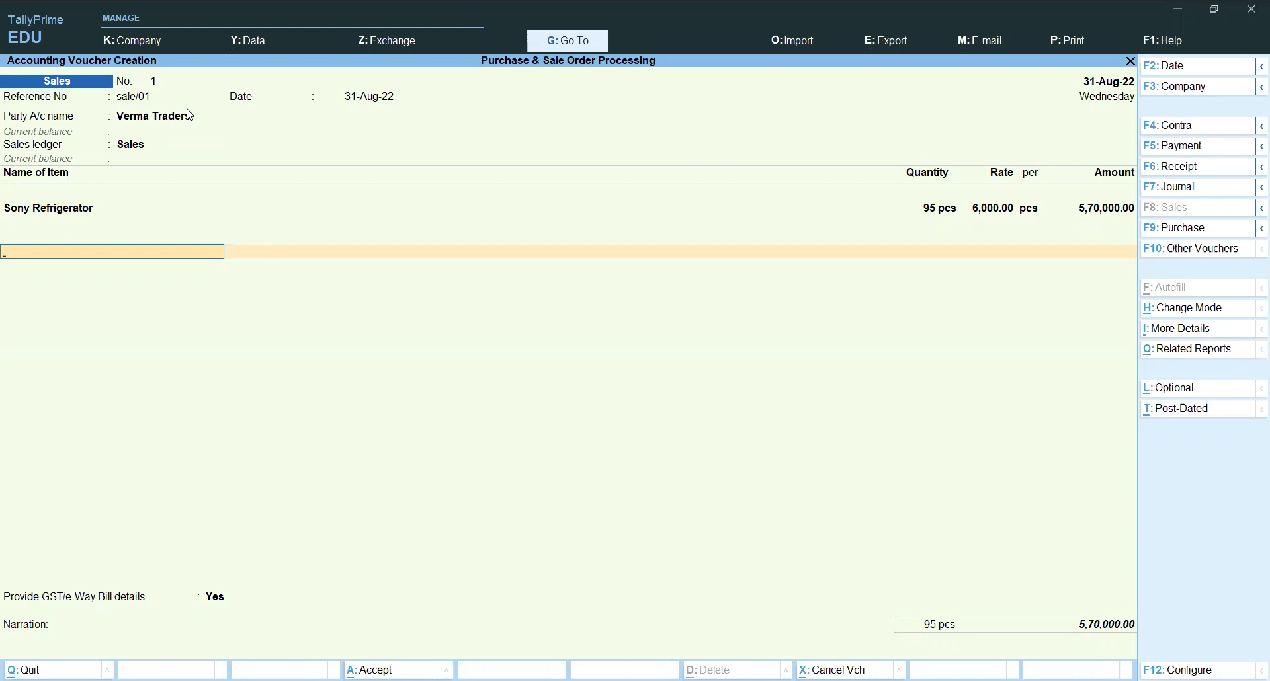
Add the Cgst and Sgst ledgers below the Sony Refrigerator line
{"action": "key", "text": "Return"}
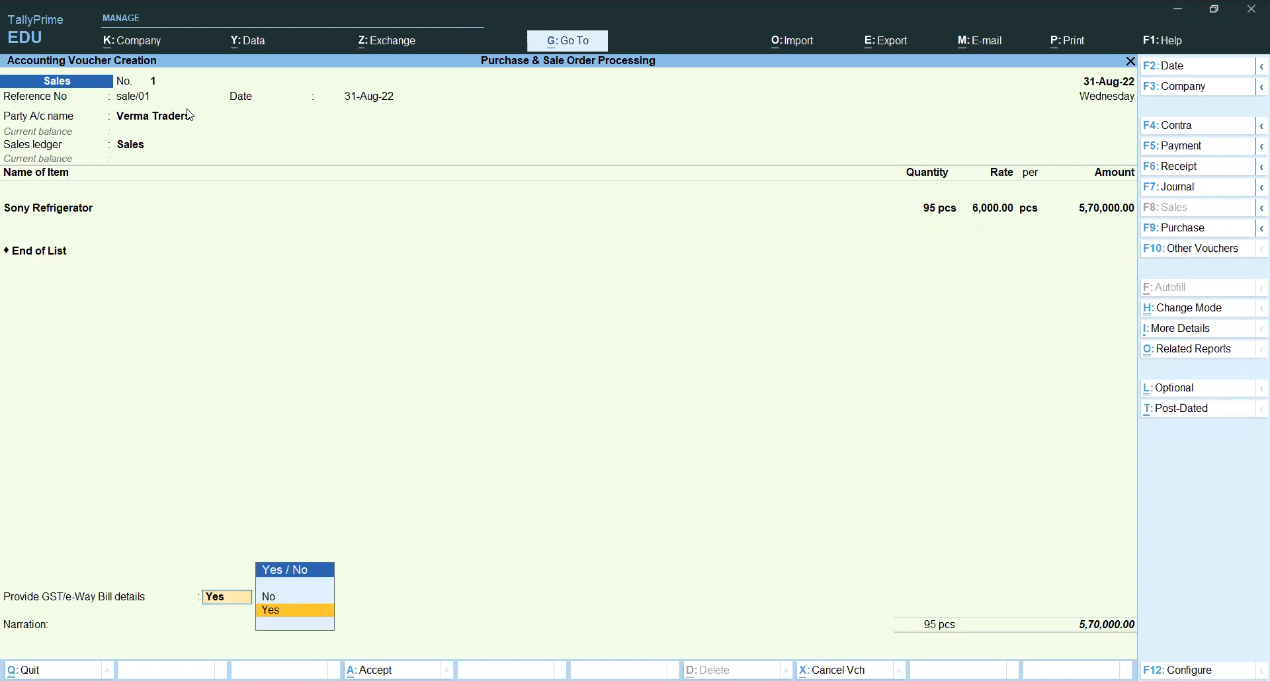
{"action": "key", "text": "BackSpace"}
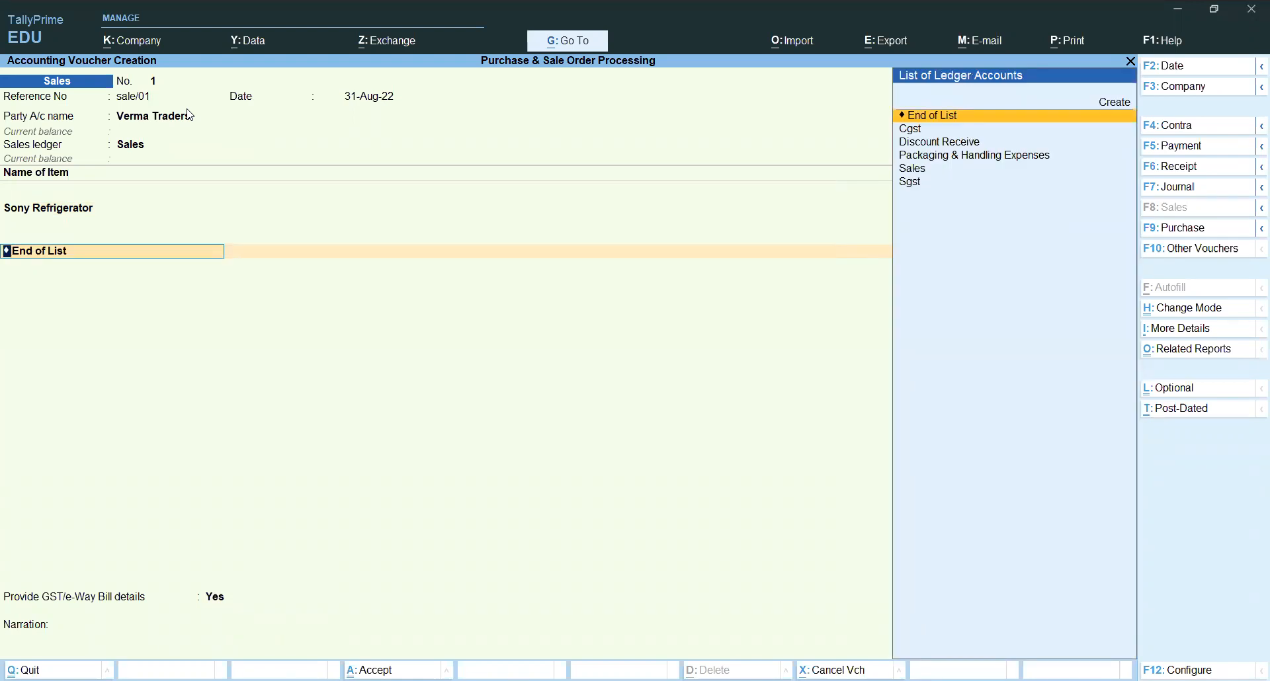
{"action": "key", "text": "Down"}
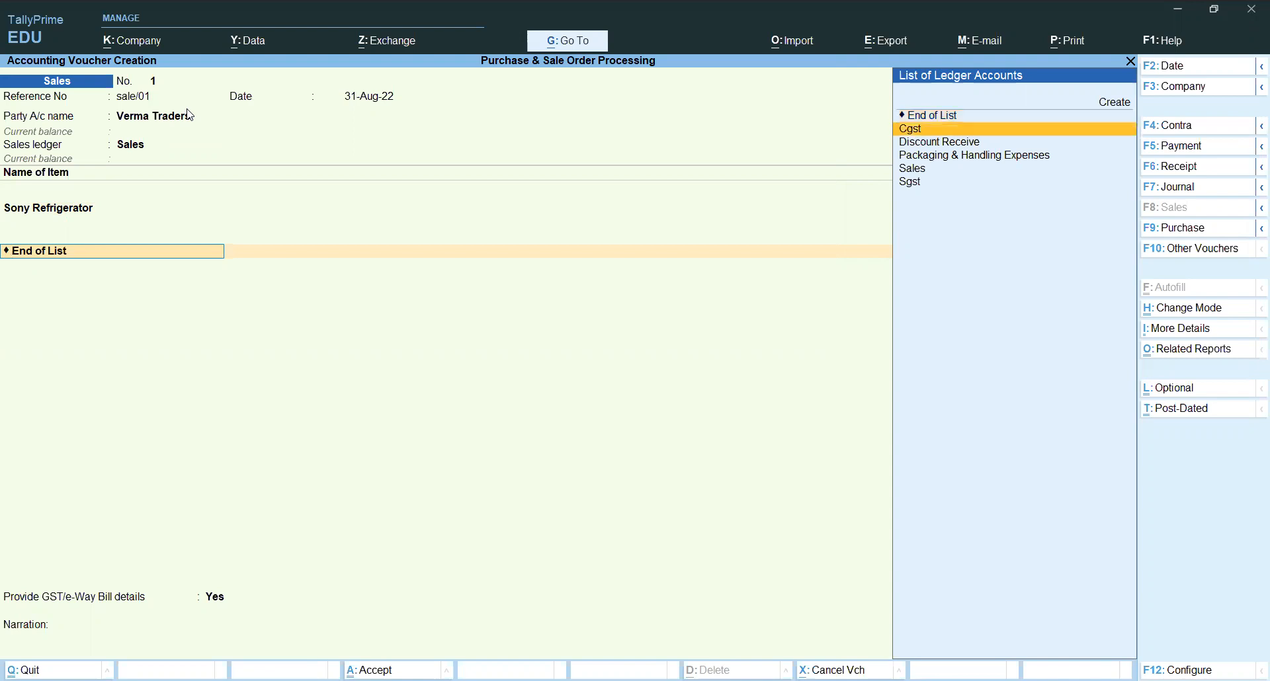
{"action": "key", "text": "Return"}
{"action": "key", "text": "Return"}
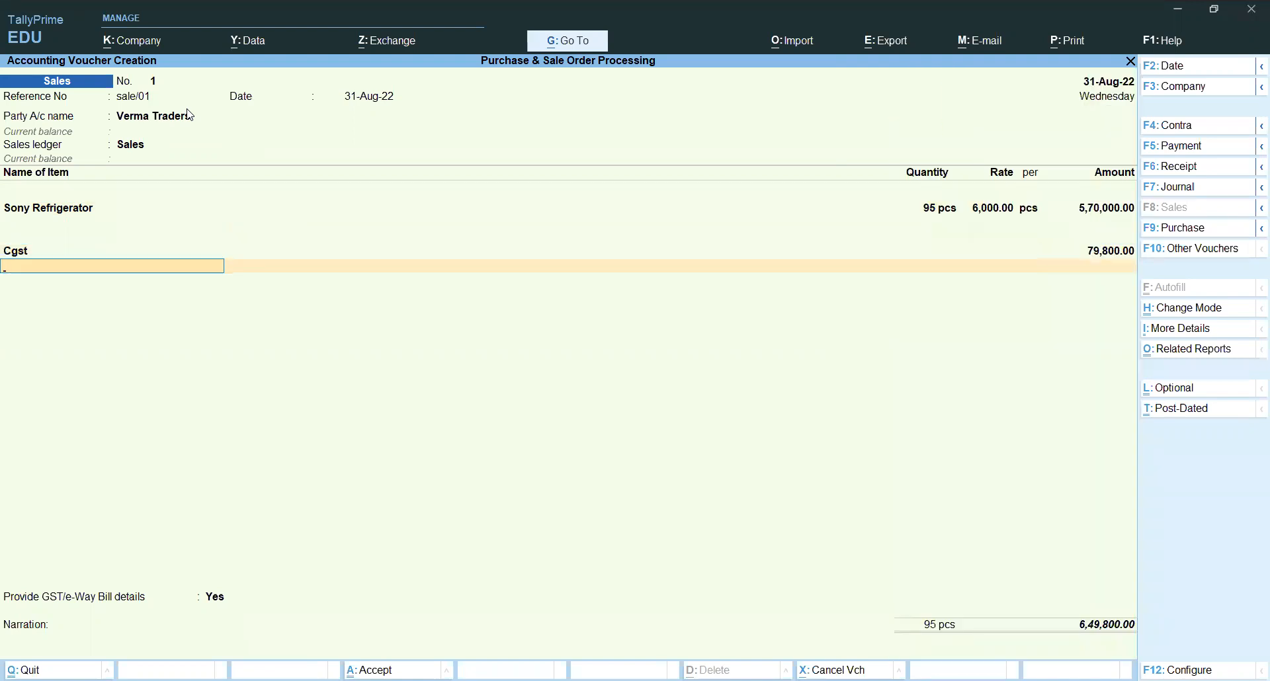
{"action": "type", "text": "Sgst"}
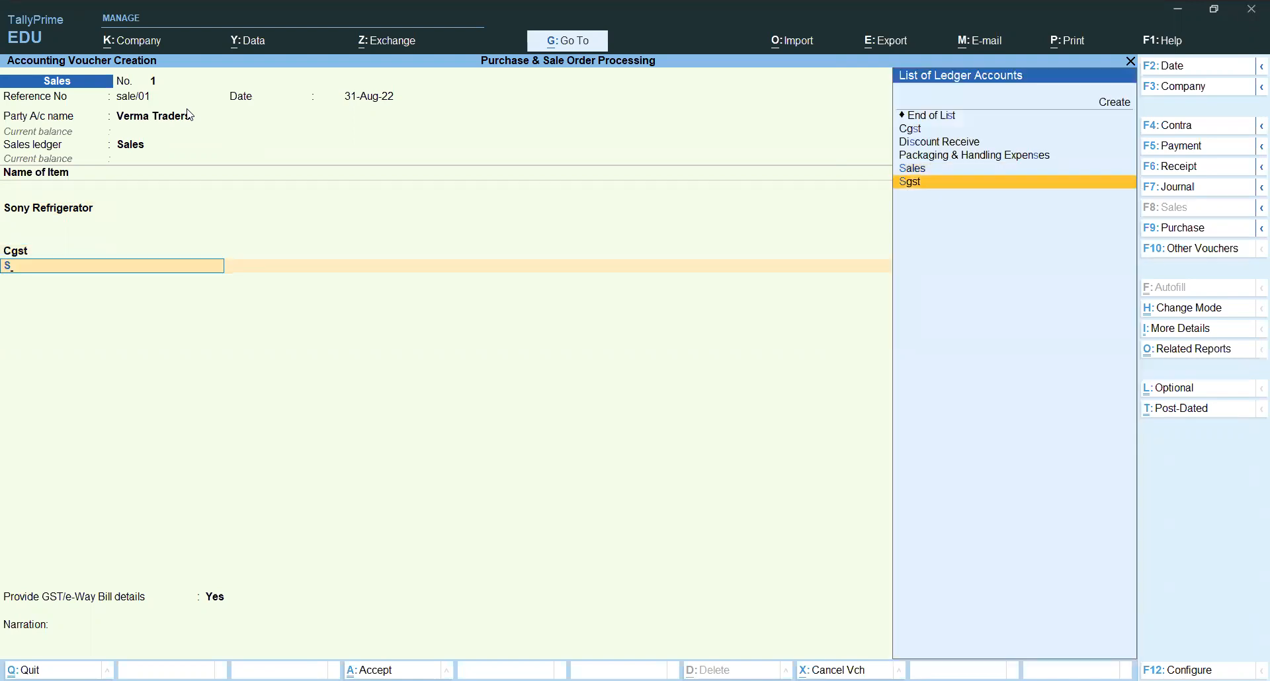
{"action": "key", "text": "Return"}
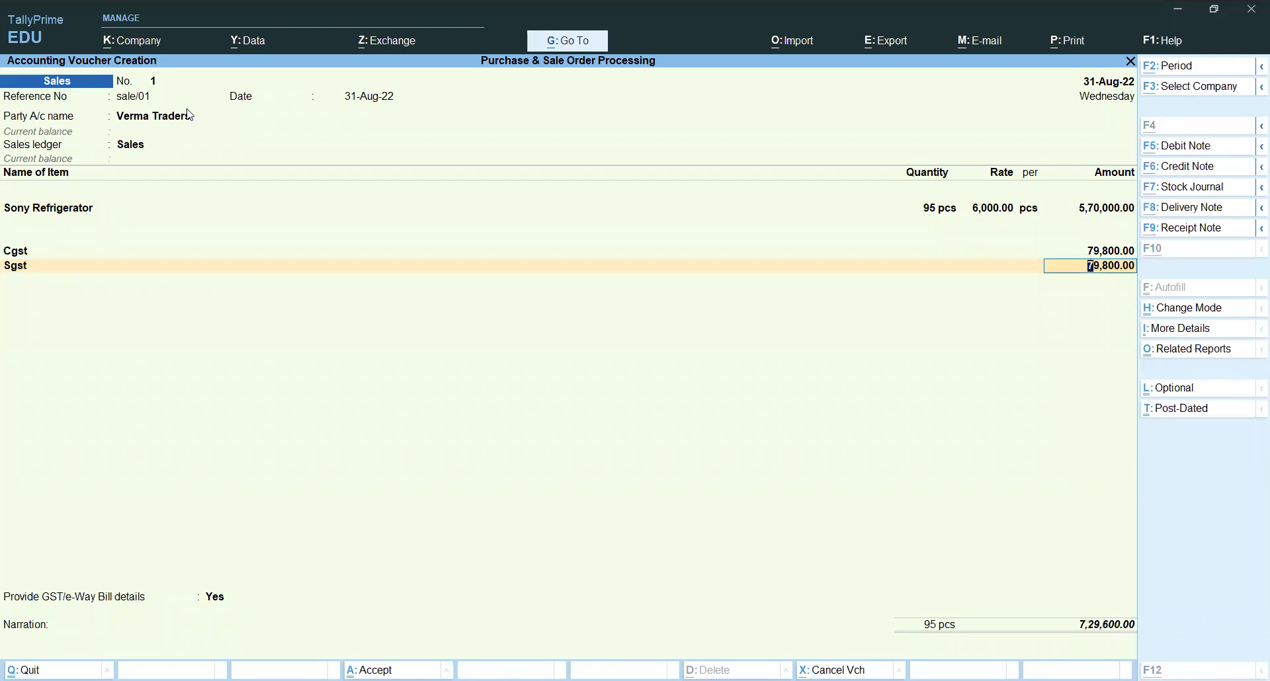
Examine the detailed GST tax analysis for the central and state tax on Sony Refrigerator, and accept the Sgst amount
{"action": "key", "text": "alt+a"}
{"action": "key", "text": "F5"}
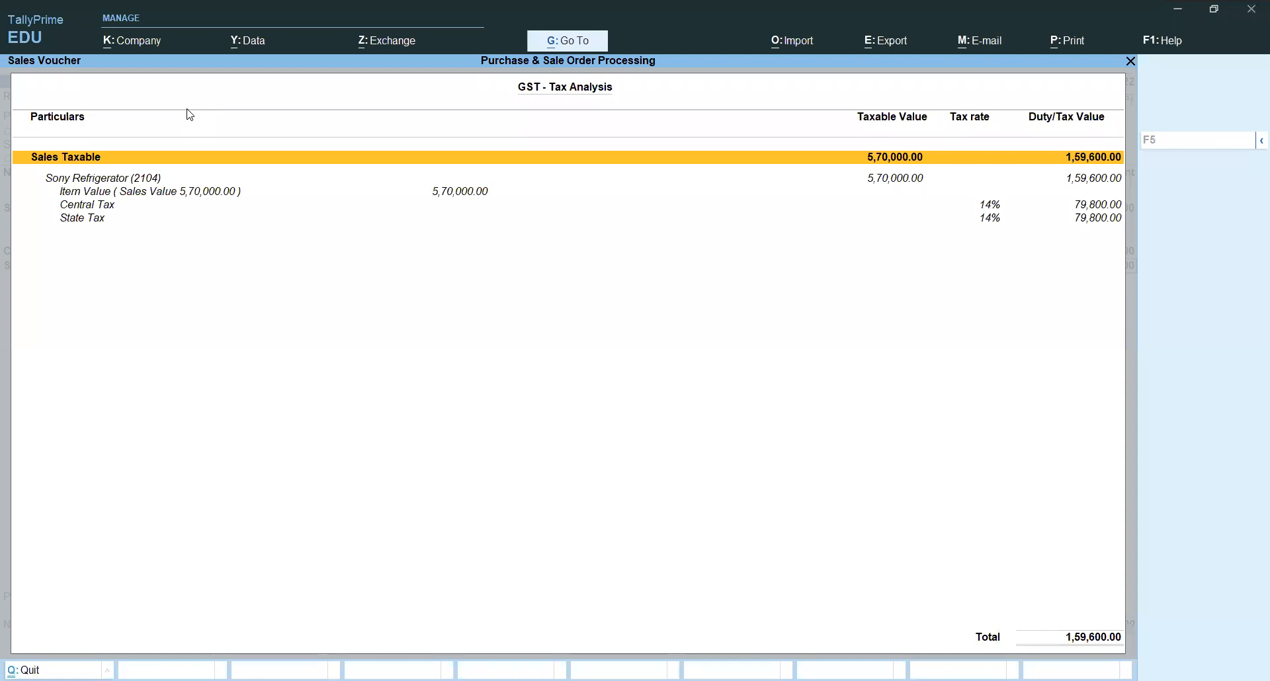
{"action": "key", "text": "Down"}
{"action": "key", "text": "Down"}
{"action": "key", "text": "Down"}
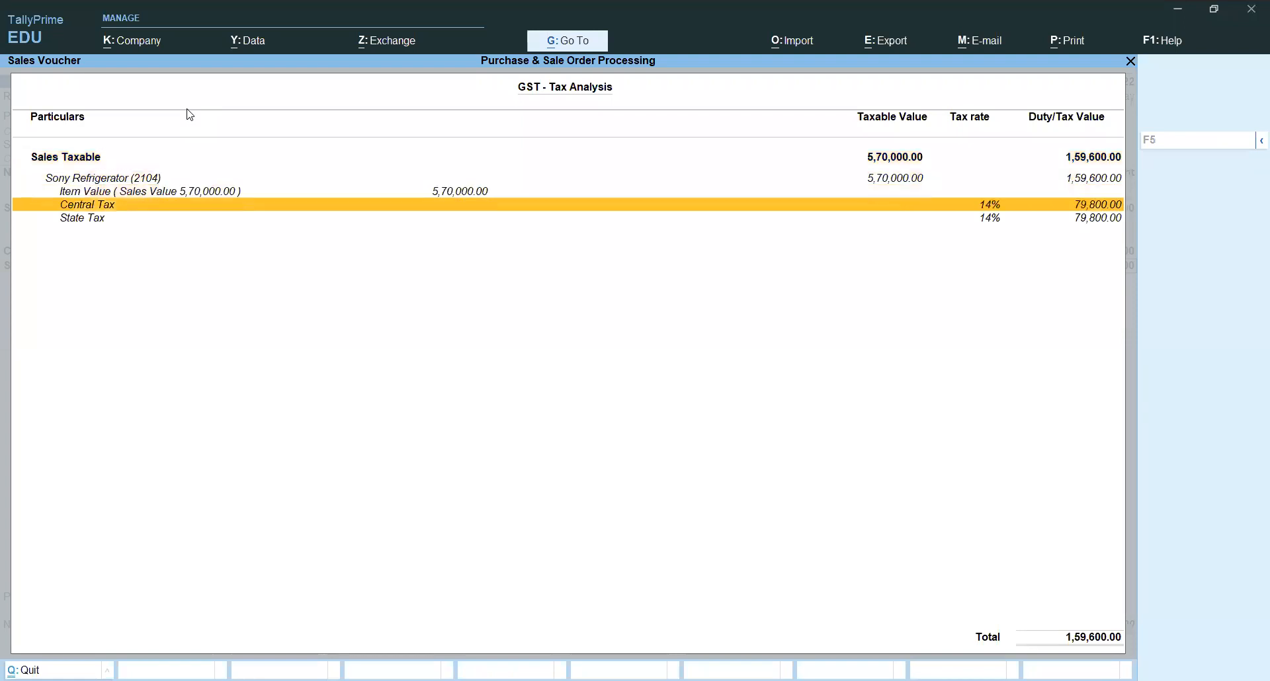
{"action": "key", "text": "Escape"}
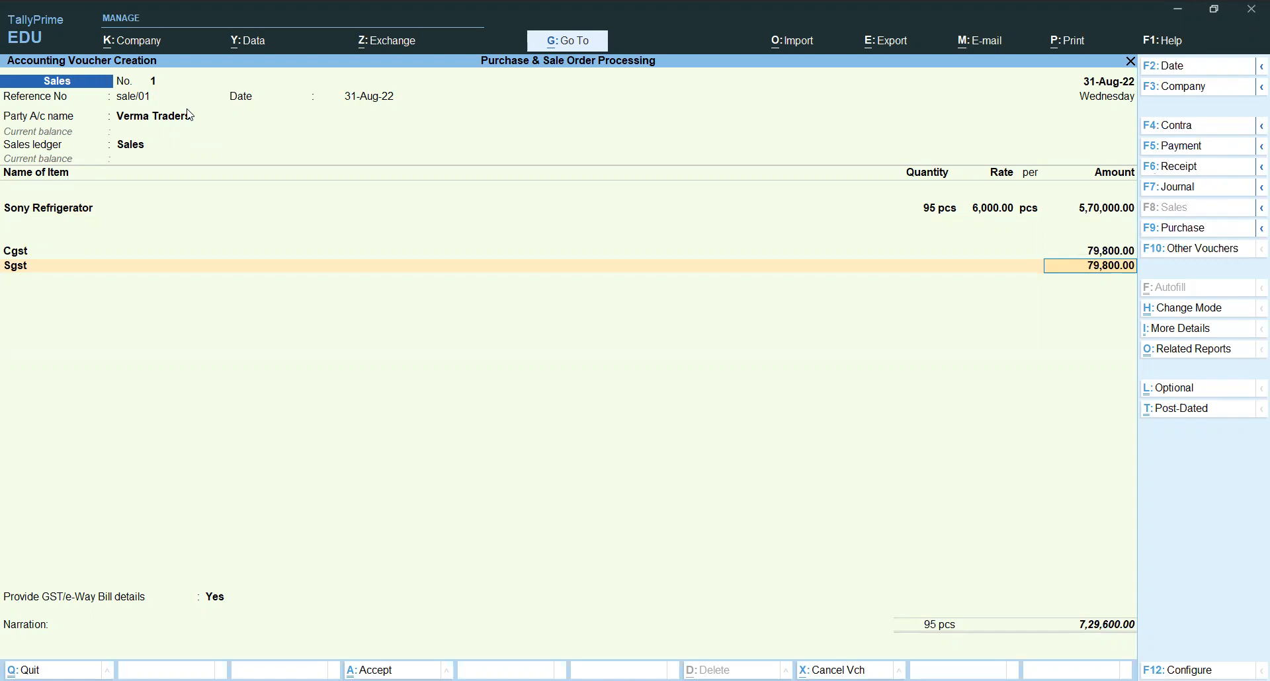
{"action": "key", "text": "Return"}
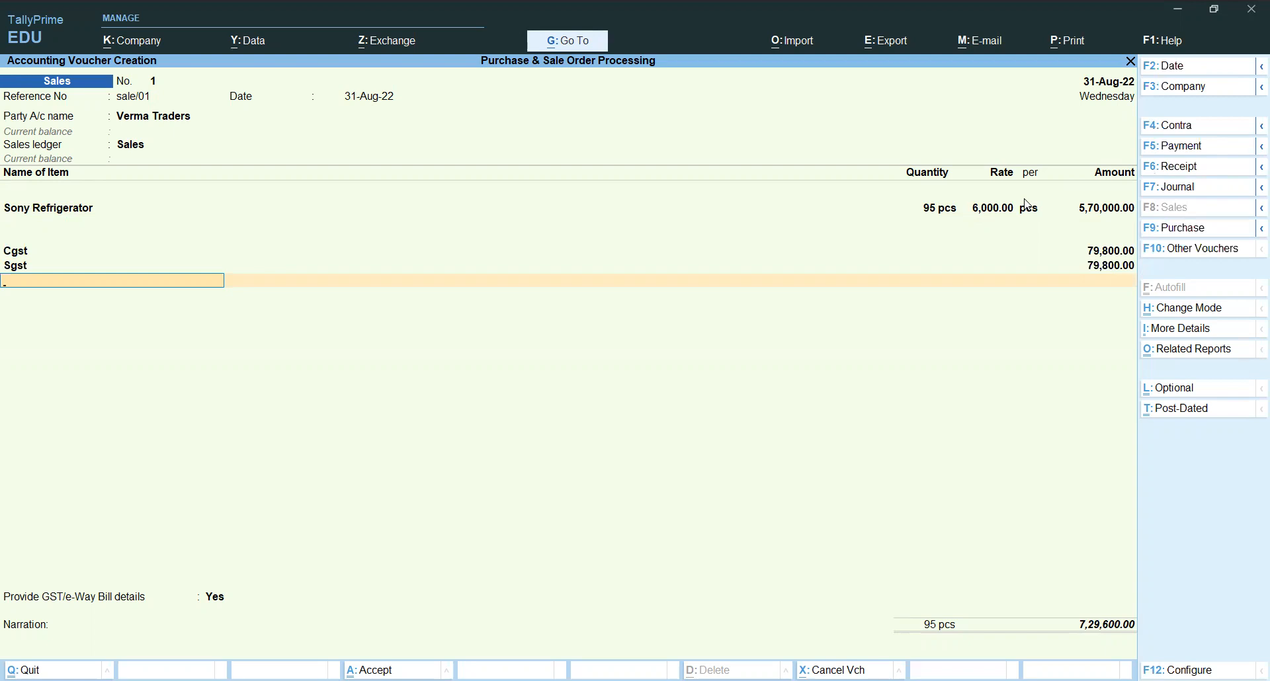
Enable Use Discount column in invoices in the company features and save the change
{"action": "key", "text": "F11"}
{"action": "key", "text": "Down"}
{"action": "key", "text": "Down"}
{"action": "key", "text": "Down"}
{"action": "key", "text": "Down"}
{"action": "key", "text": "Down"}
{"action": "key", "text": "Down"}
{"action": "key", "text": "Down"}
{"action": "key", "text": "Down"}
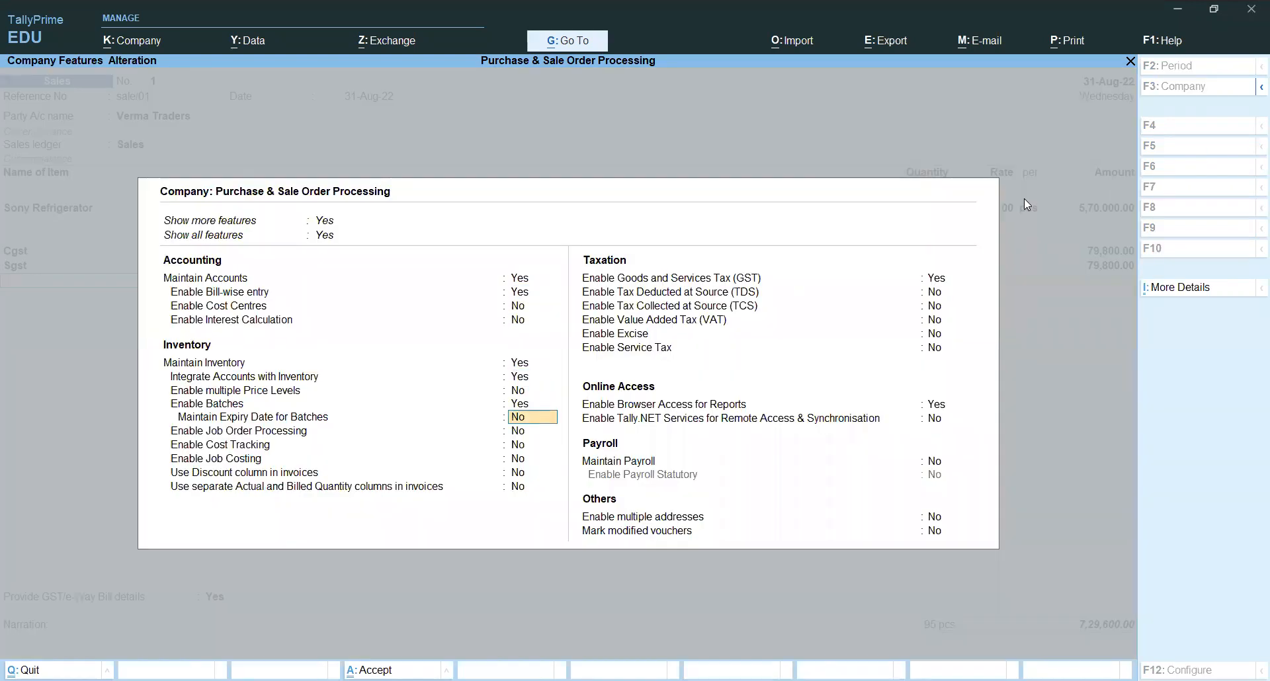
{"action": "key", "text": "Down"}
{"action": "key", "text": "Down"}
{"action": "key", "text": "Down"}
{"action": "key", "text": "Down"}
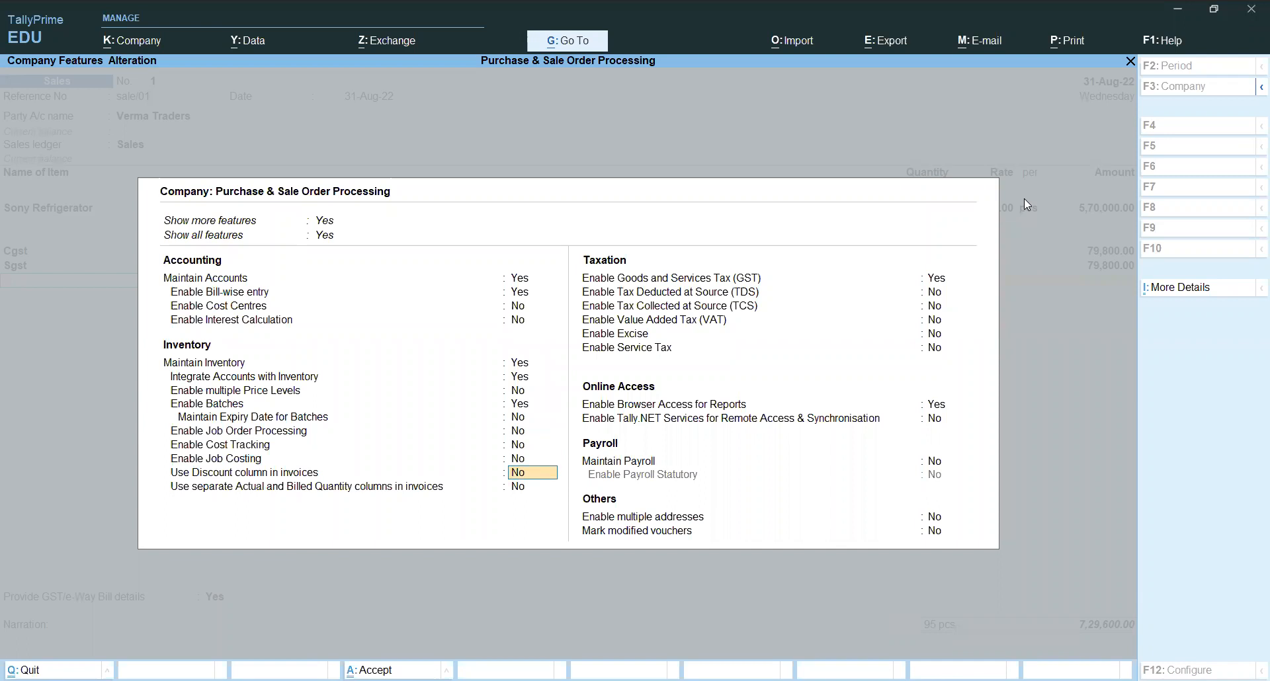
{"action": "type", "text": "y"}
{"action": "key", "text": "Return"}
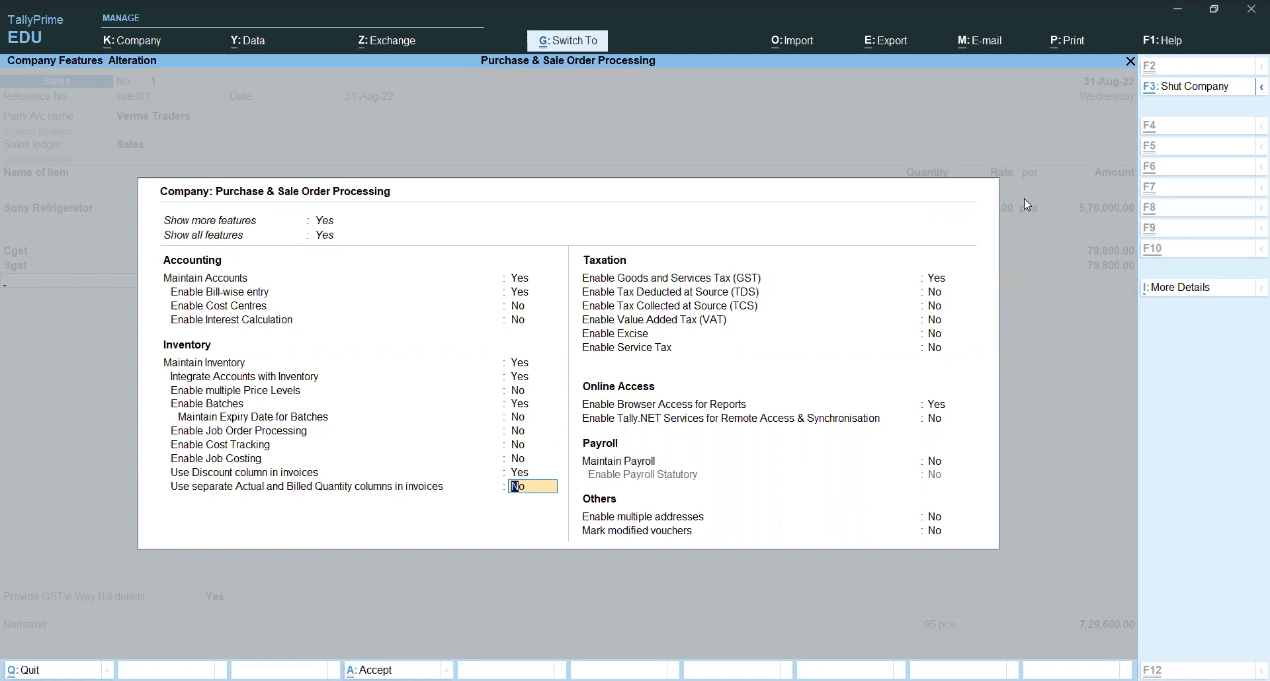
{"action": "key", "text": "ctrl+a"}
Give the Sony Refrigerator allocation under tracking number sale/ch/01 a 2% discount
{"action": "key", "text": "Up"}
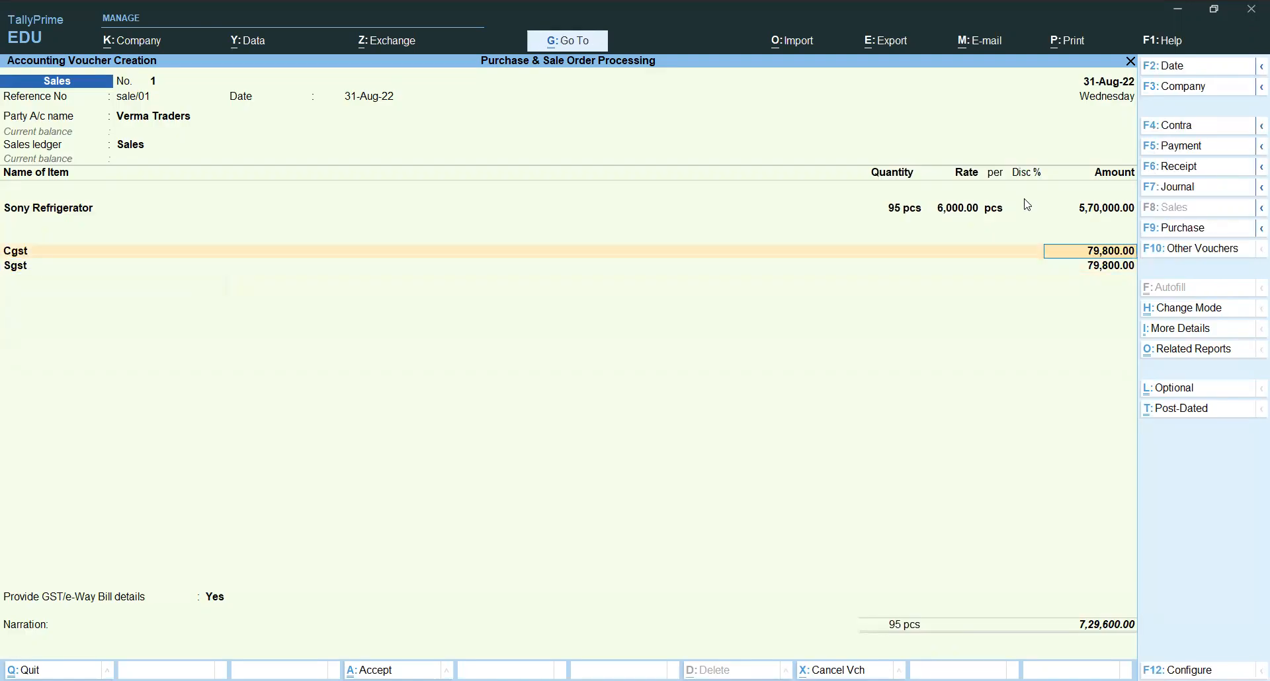
{"action": "key", "text": "Up"}
{"action": "key", "text": "Up"}
{"action": "key", "text": "Return"}
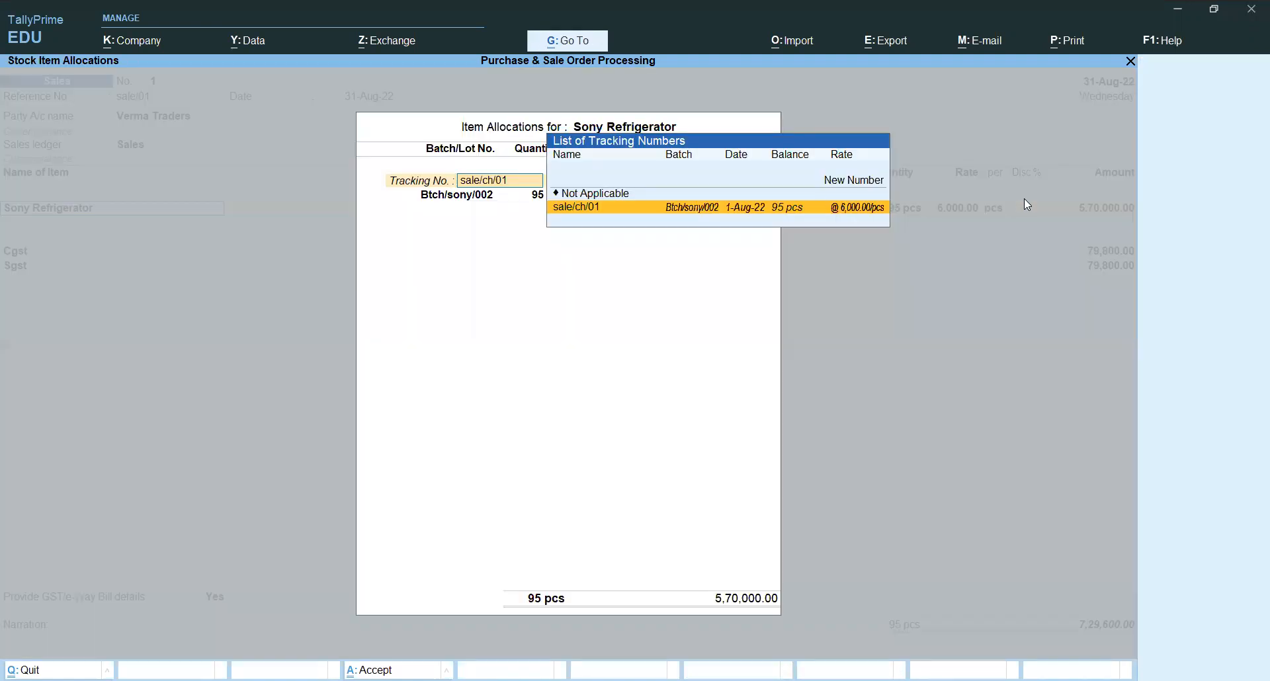
{"action": "key", "text": "Return"}
{"action": "key", "text": "Return"}
{"action": "key", "text": "Return"}
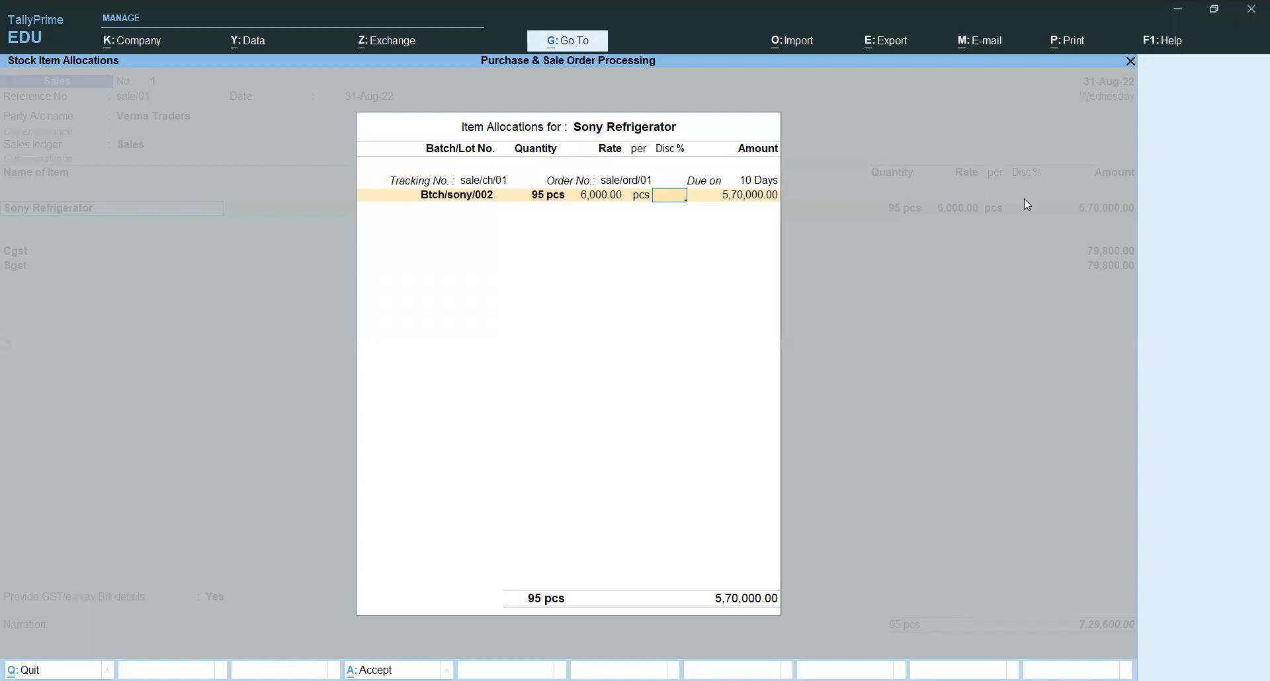
{"action": "type", "text": "2"}
{"action": "key", "text": "Return"}
{"action": "key", "text": "Return"}
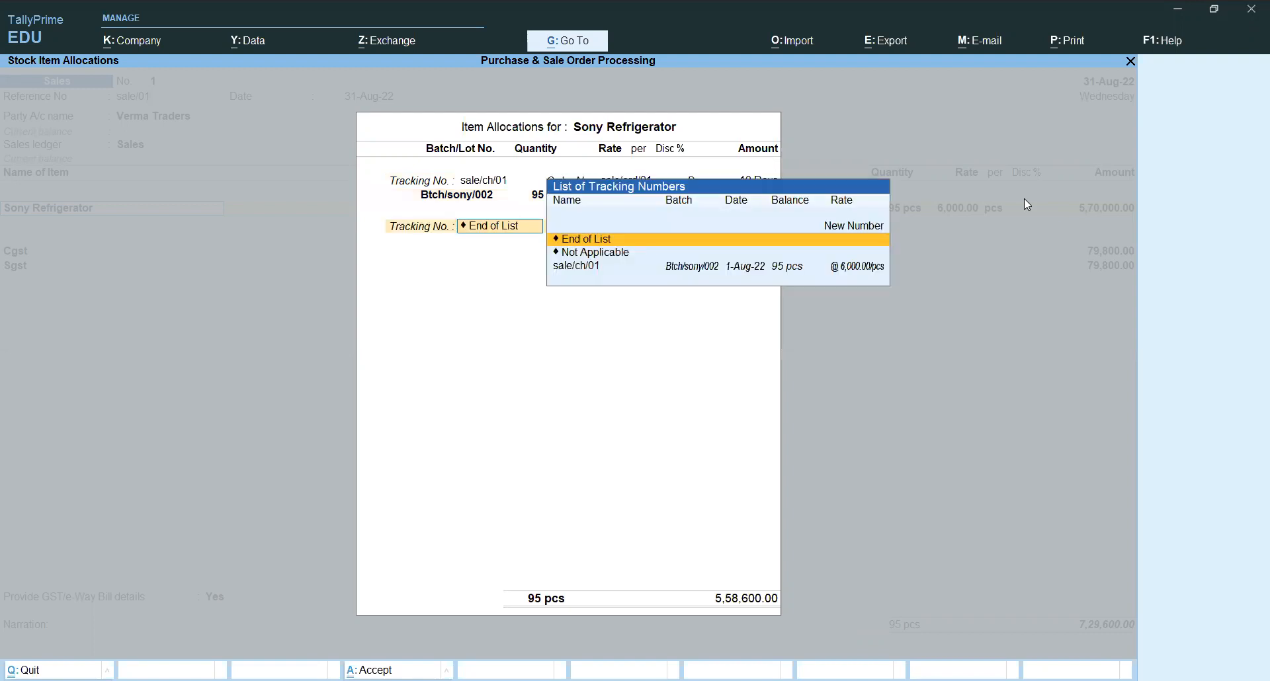
Accept the Sony Refrigerator, Cgst and Sgst lines and open the voucher's e-Way Bill details
{"action": "key", "text": "Return"}
{"action": "key", "text": "Return"}
{"action": "key", "text": "Return"}
{"action": "key", "text": "Return"}
{"action": "key", "text": "Return"}
{"action": "key", "text": "Return"}
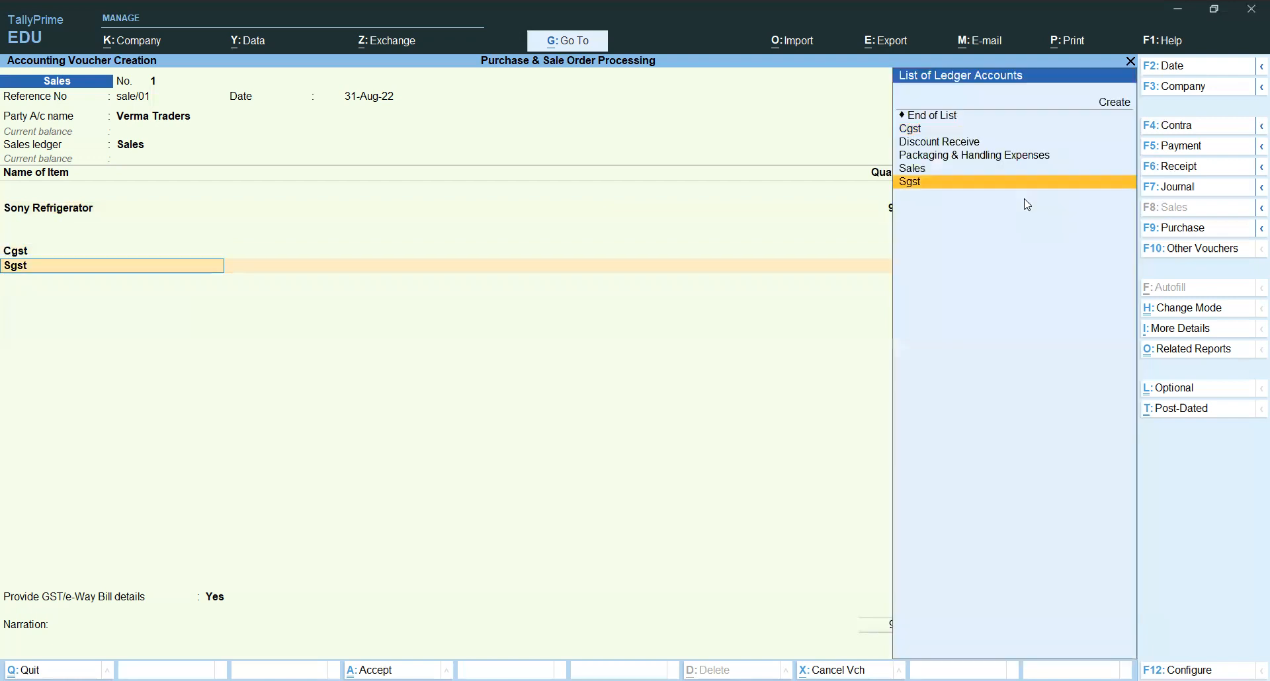
{"action": "key", "text": "Return"}
{"action": "key", "text": "Return"}
{"action": "key", "text": "Return"}
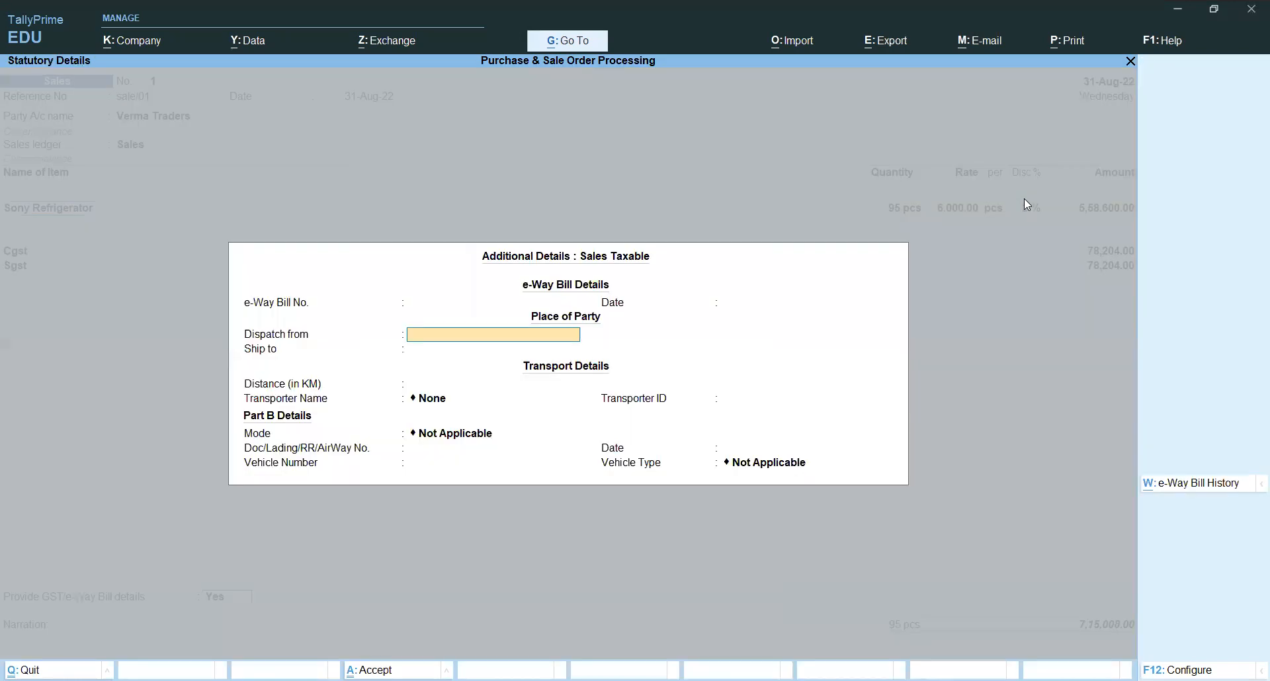
Accept the e-Way Bill details and allocate the Verma Traders bill as New Ref 1 with 30 days' credit
{"action": "key", "text": "ctrl+a"}
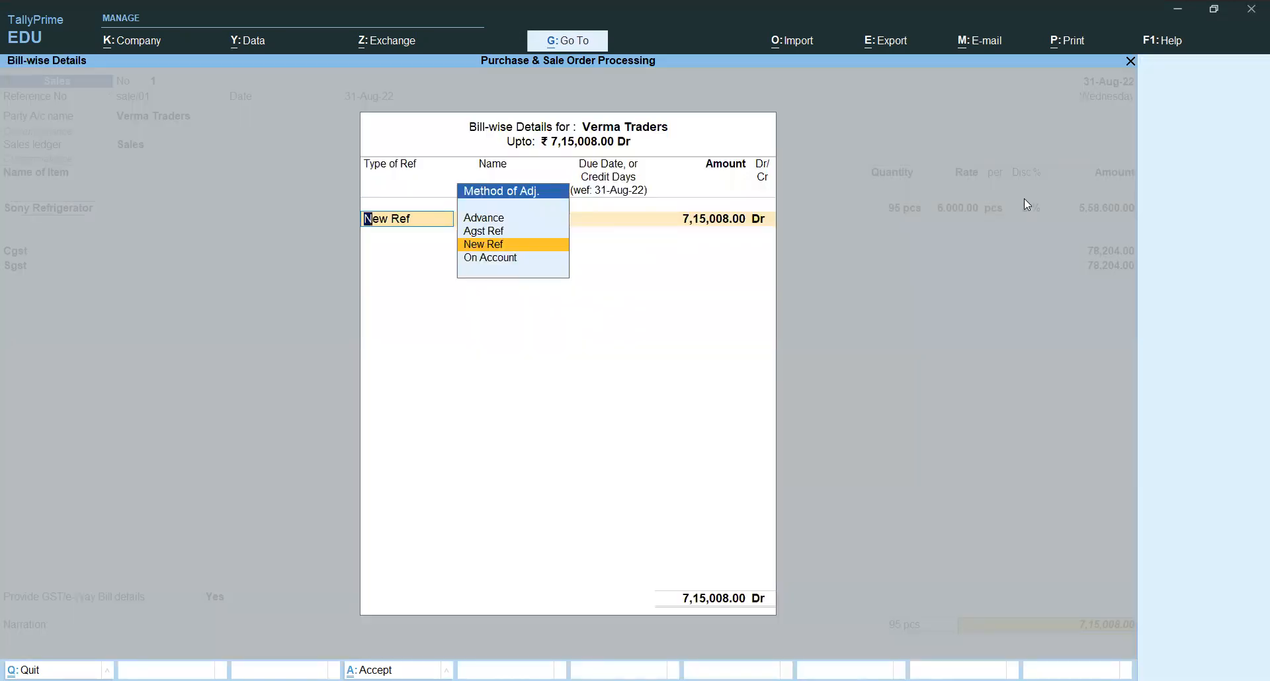
{"action": "key", "text": "Return"}
{"action": "key", "text": "Return"}
{"action": "key", "text": "Return"}
{"action": "key", "text": "Return"}
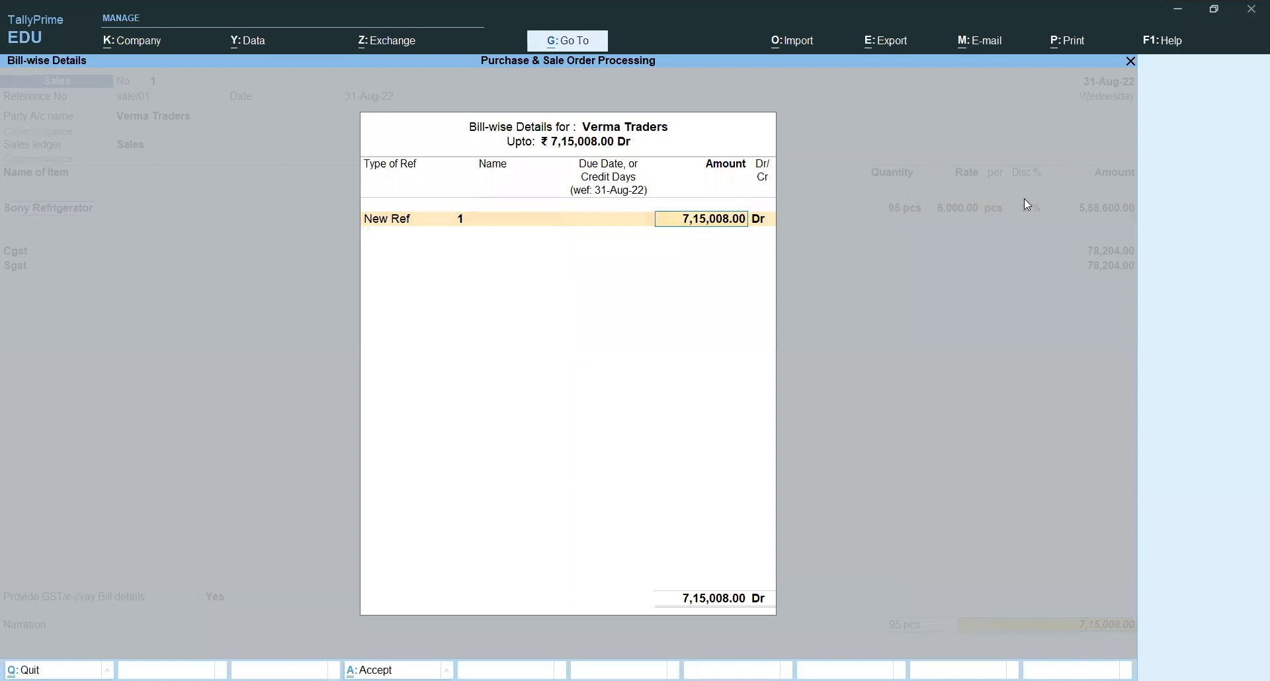
{"action": "key", "text": "BackSpace"}
{"action": "key", "text": "BackSpace"}
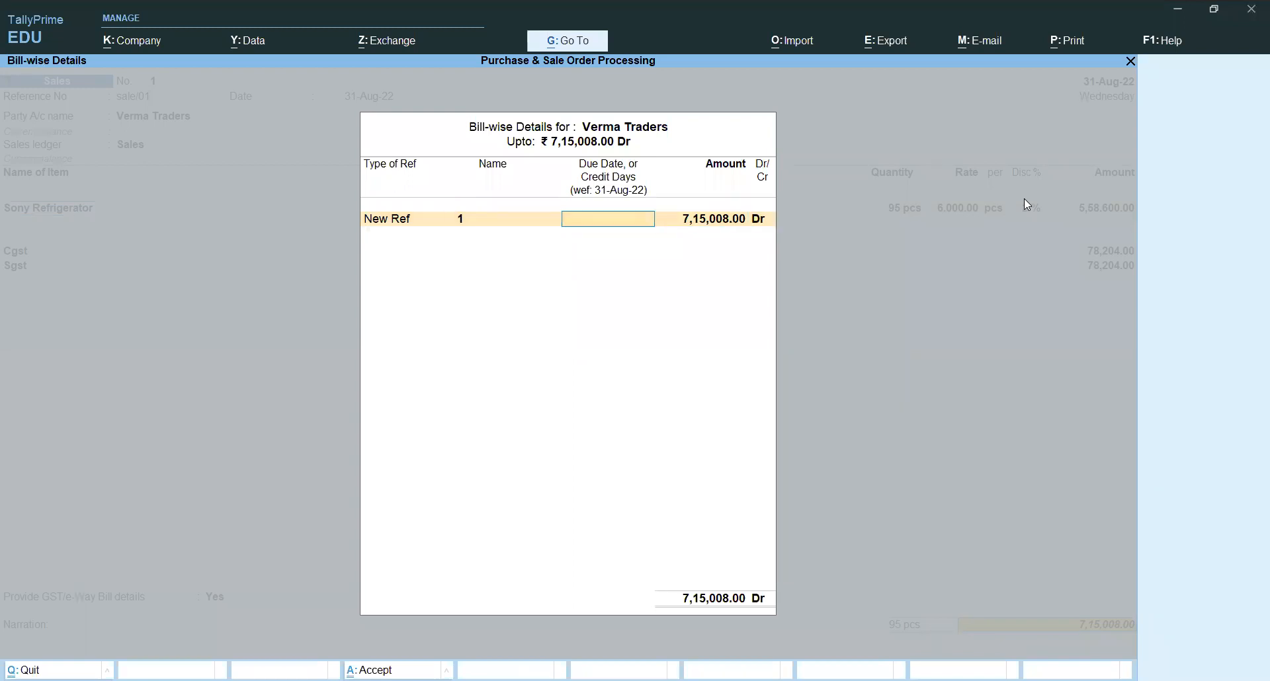
{"action": "type", "text": "30"}
{"action": "key", "text": "Return"}
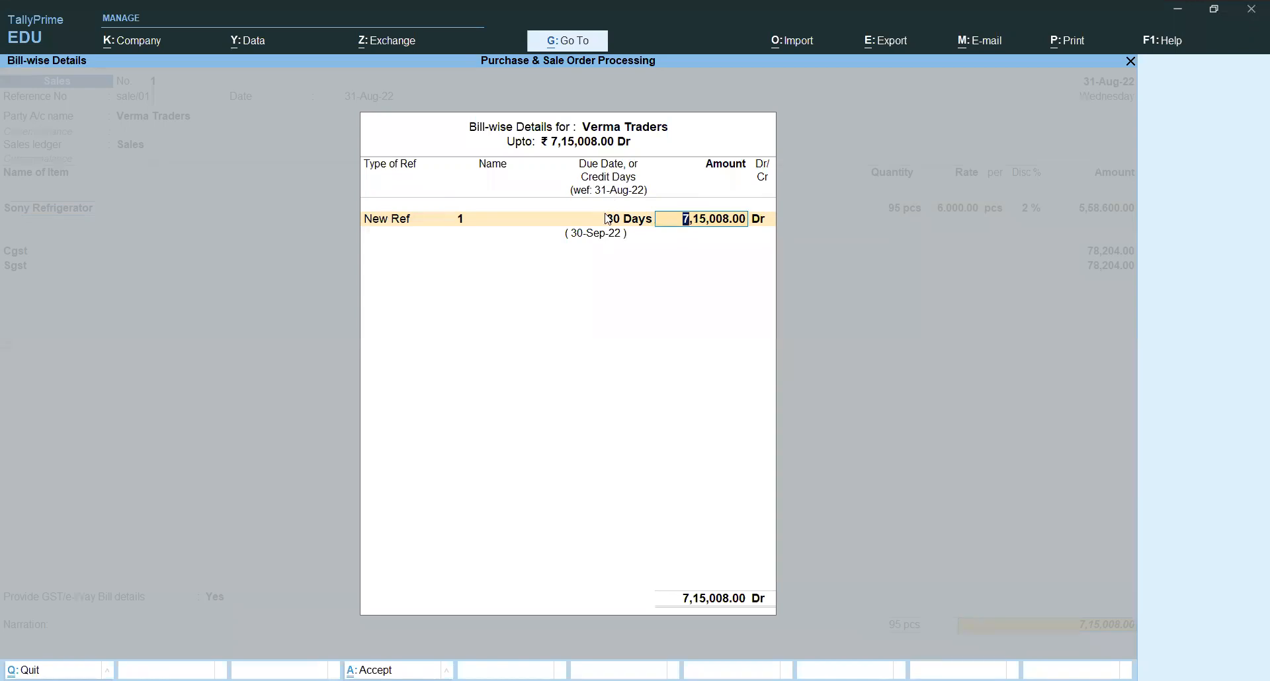
Accept the bill-wise details and save the Sales voucher without sending its details for e-Way Bill generation
{"action": "key", "text": "Return"}
{"action": "key", "text": "Return"}
{"action": "key", "text": "Return"}
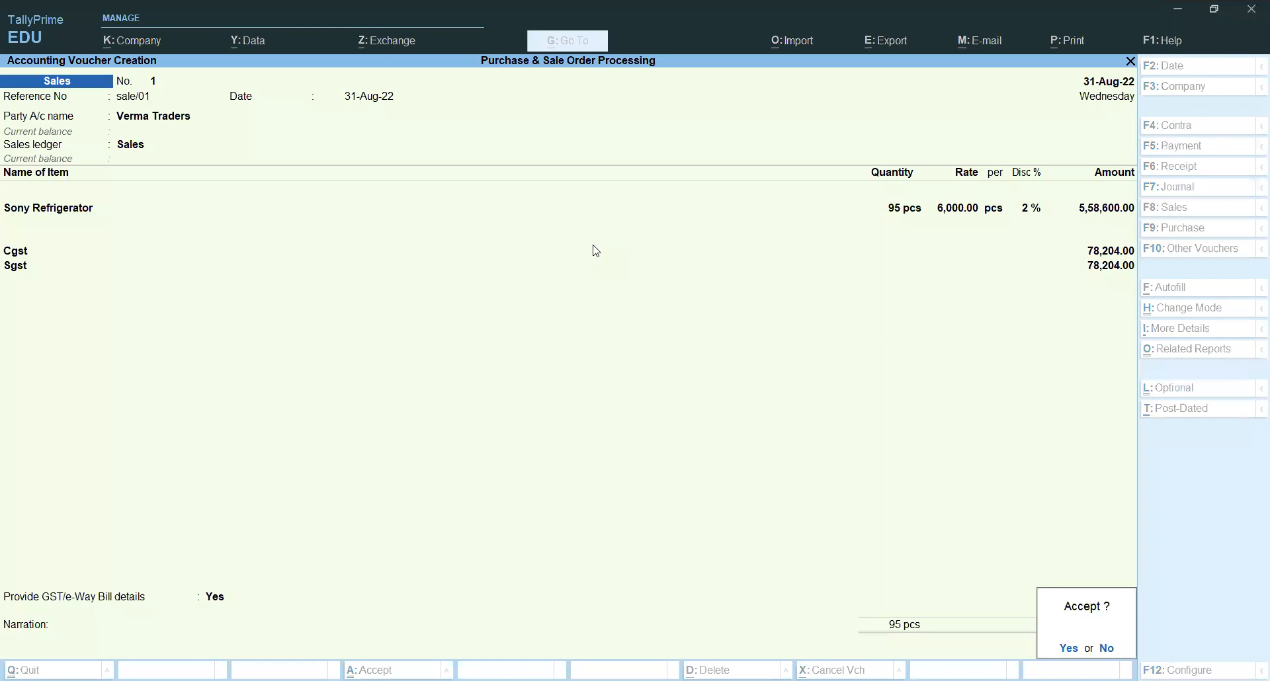
{"action": "key", "text": "Return"}
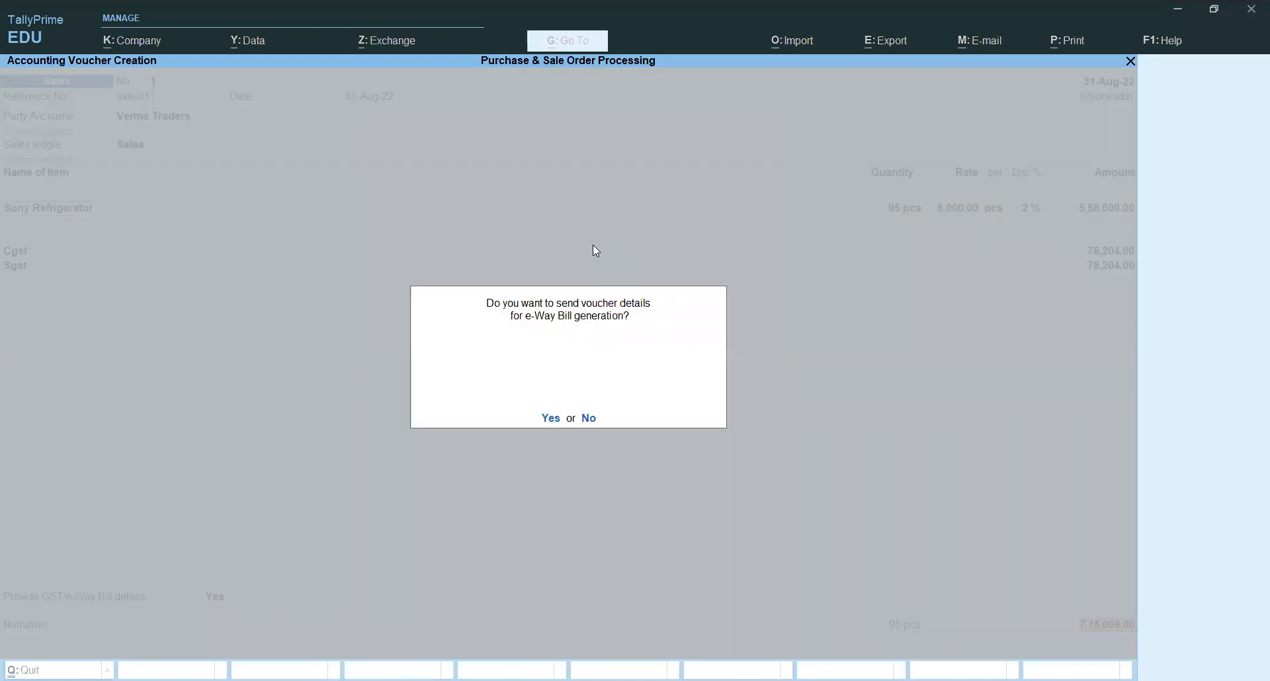
{"action": "key", "text": "n"}
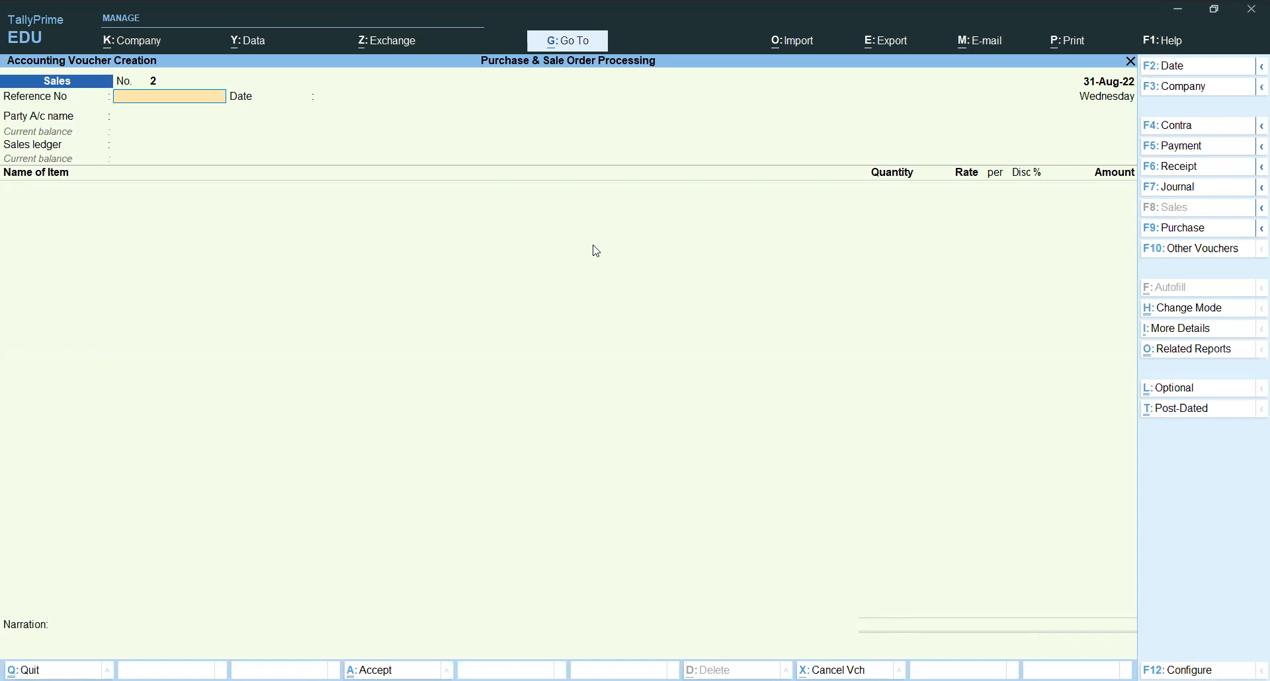
{"action": "key", "text": "F10"}
{"action": "key", "text": "Down"}
{"action": "scroll", "coordinate": [596, 252], "scroll_direction": "up", "scroll_amount": 7}
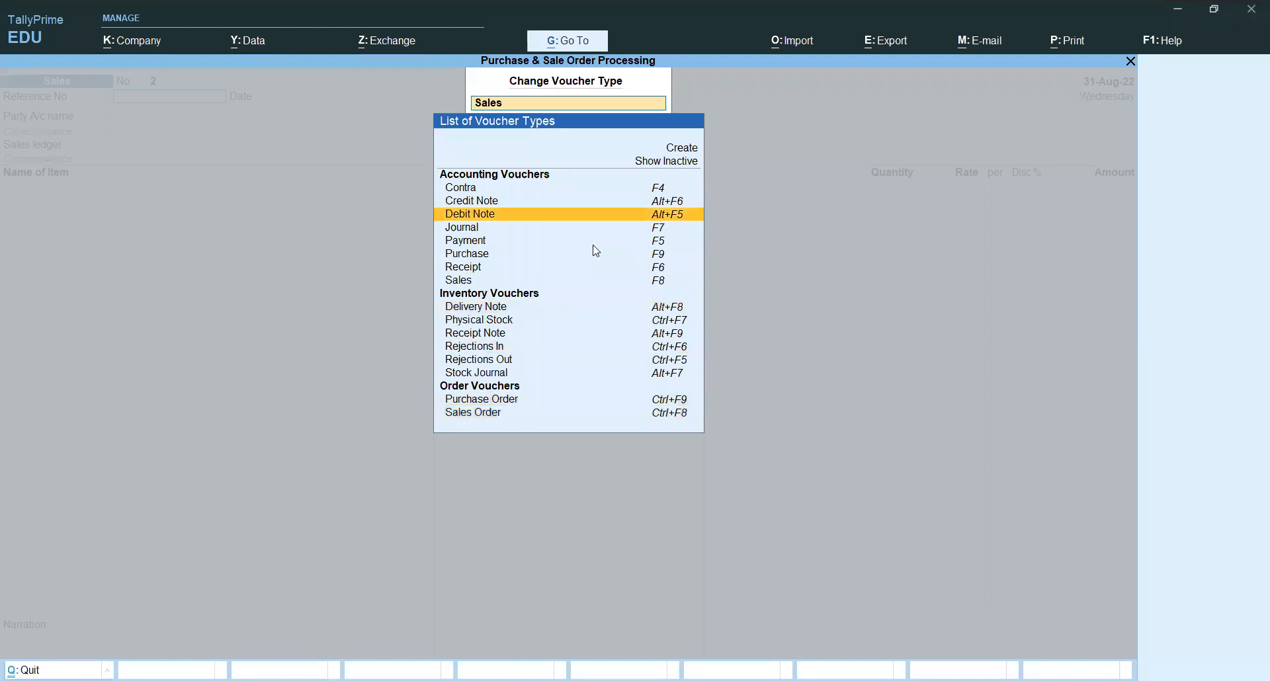
{"action": "scroll", "coordinate": [596, 253], "scroll_direction": "down", "scroll_amount": 2}
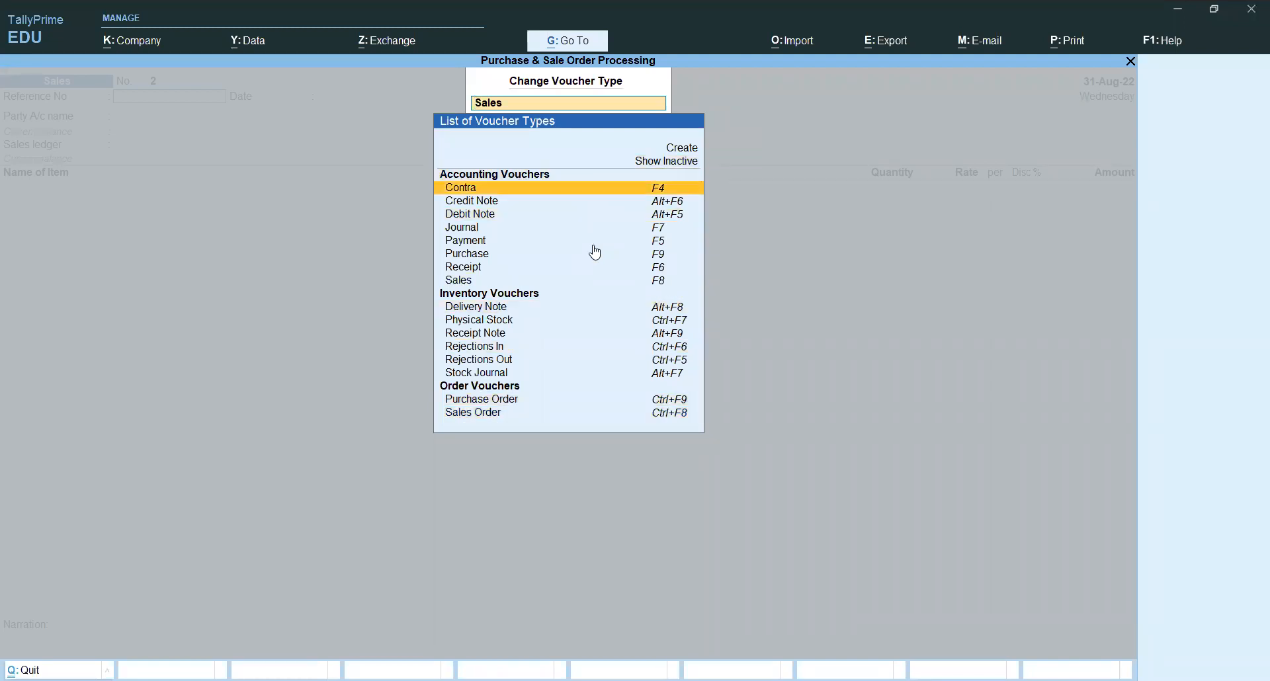
{"action": "key", "text": "Return"}
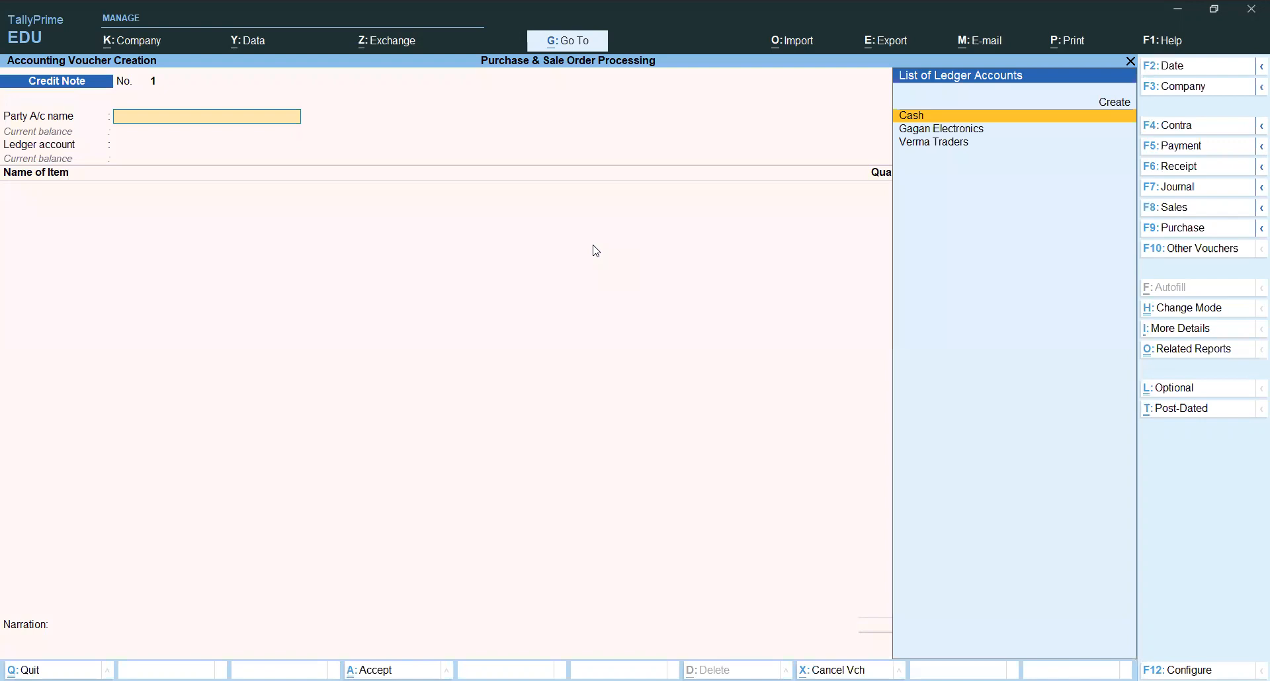
{"action": "key", "text": "Escape"}
{"action": "key", "text": "Return"}
Open the Profit & Loss A/c in detailed view and go to the Sales ledger line
{"action": "scroll", "coordinate": [595, 250], "scroll_direction": "down", "scroll_amount": 1}
{"action": "scroll", "coordinate": [596, 251], "scroll_direction": "down", "scroll_amount": 6}
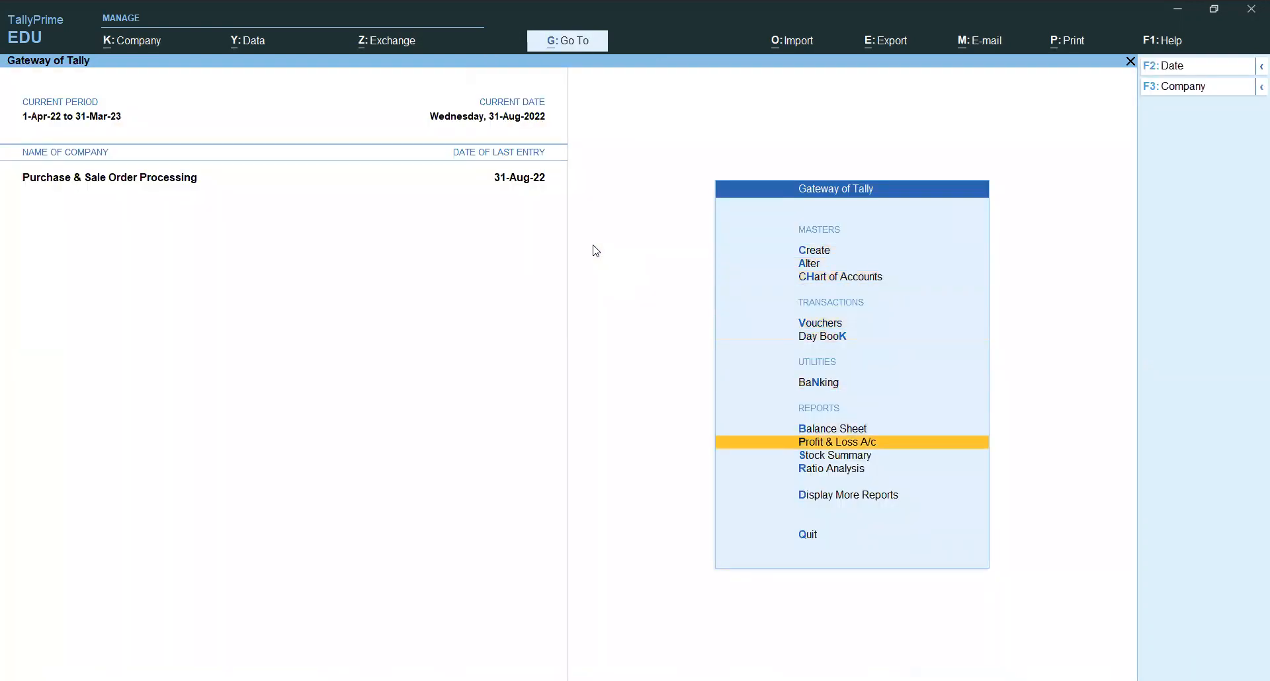
{"action": "key", "text": "Return"}
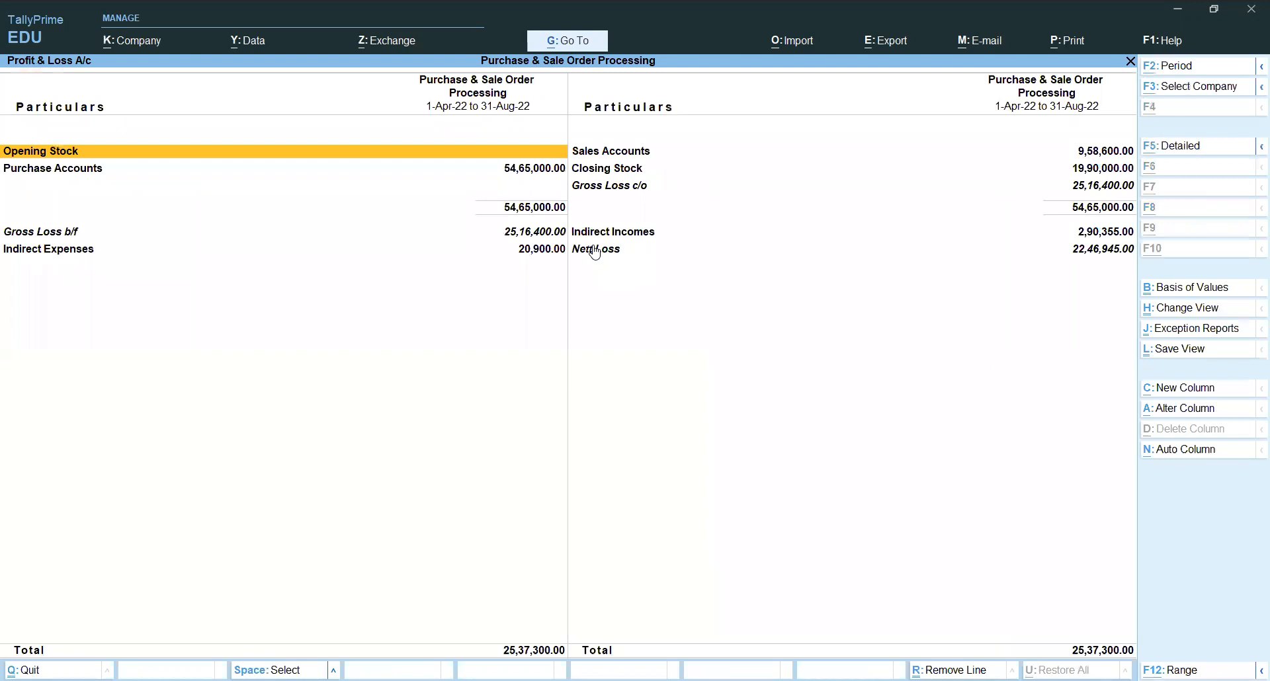
{"action": "key", "text": "alt+F5"}
{"action": "key", "text": "Right"}
{"action": "key", "text": "Down"}
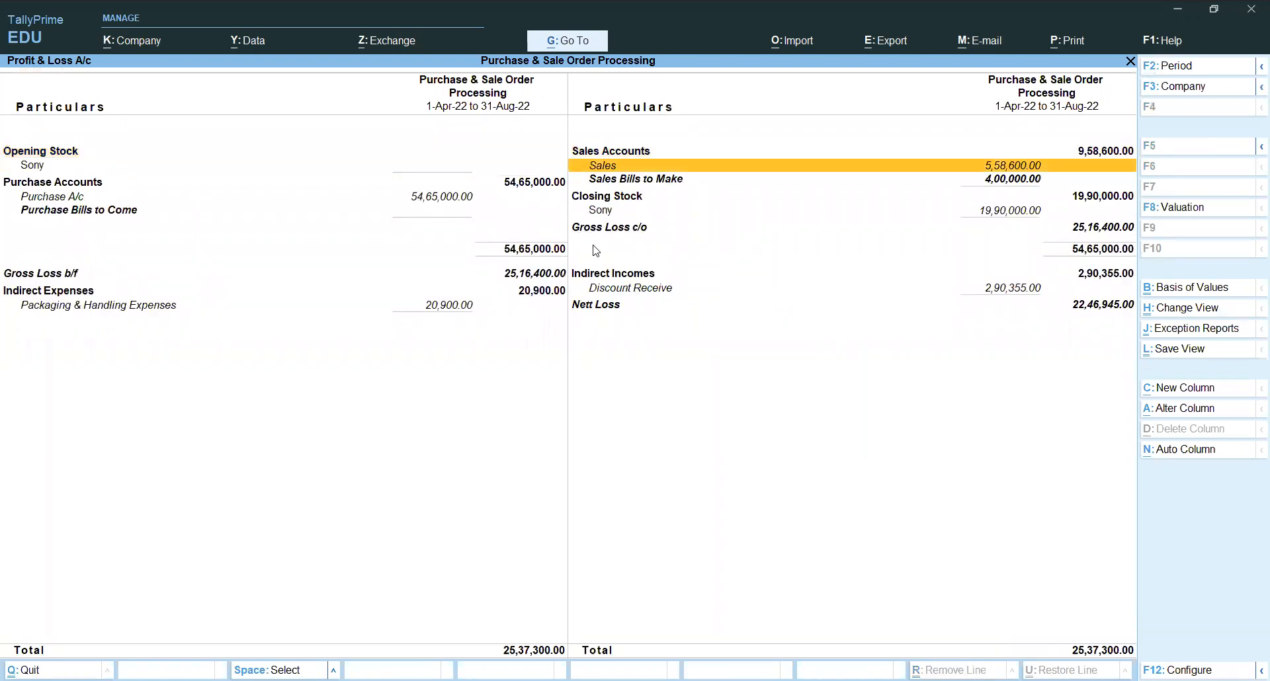
Drill down through the Sales ledger's August summary to the Verma Traders voucher and return to the Gateway of Tally
{"action": "key", "text": "Return"}
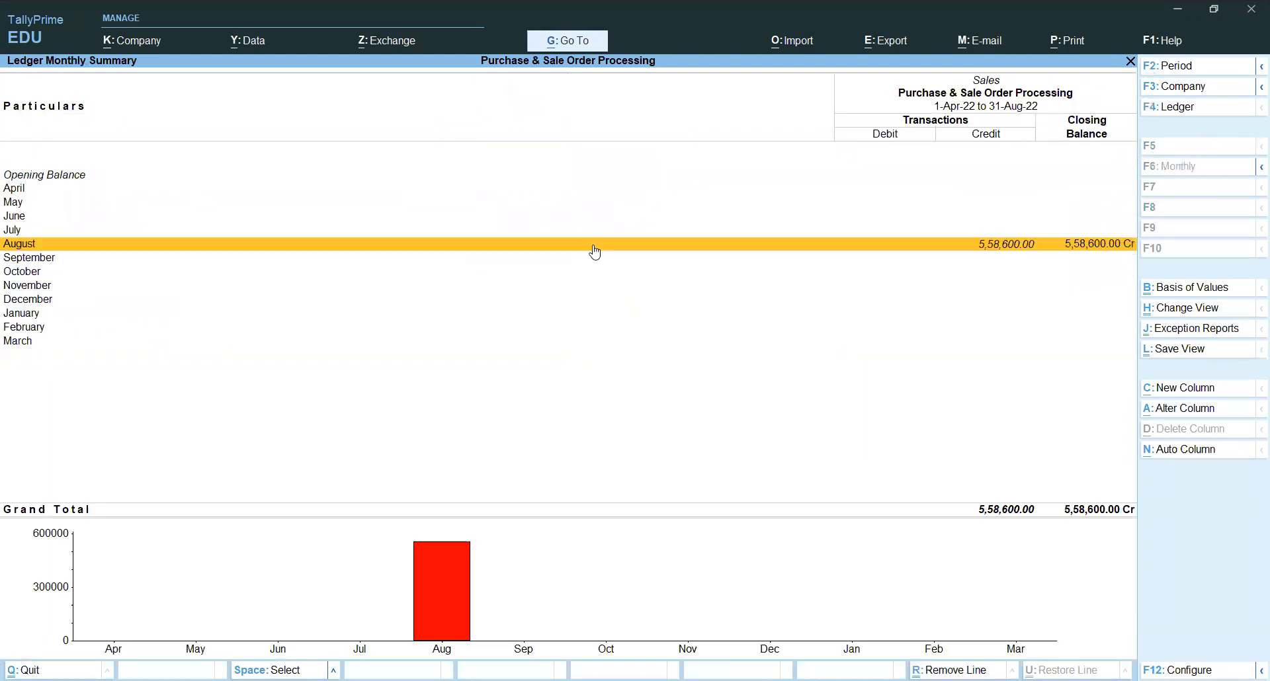
{"action": "left_click", "coordinate": [595, 244]}
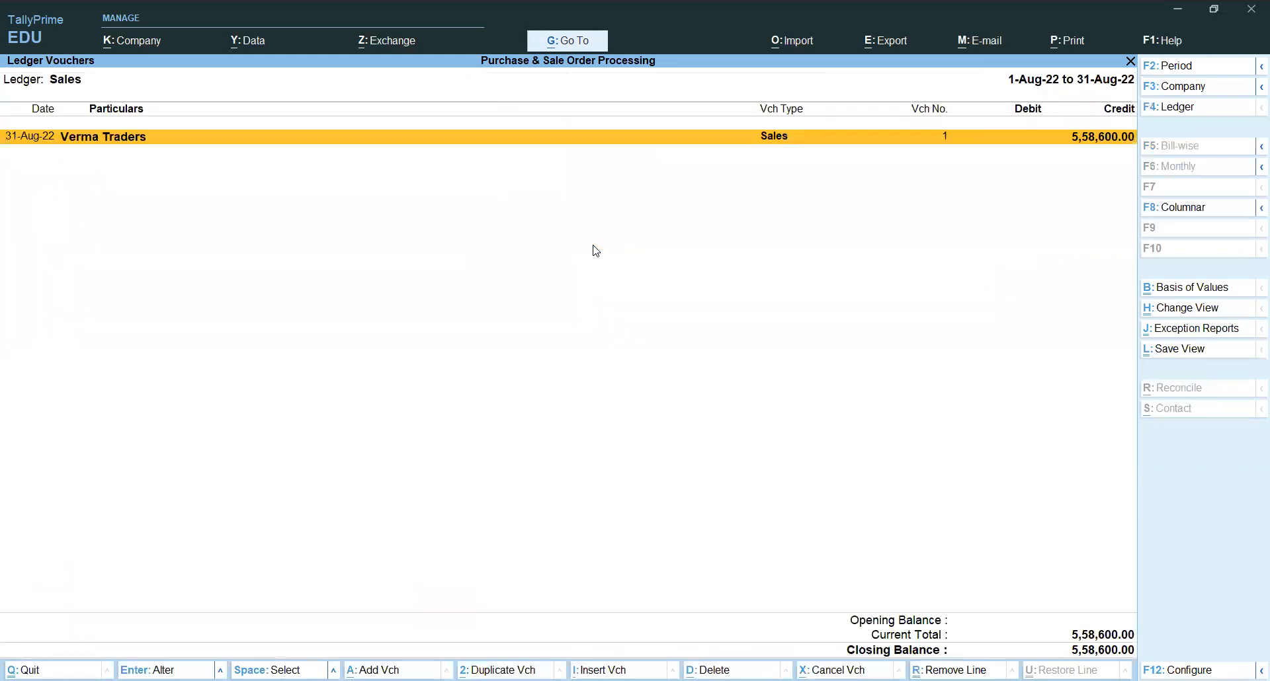
{"action": "key", "text": "Return"}
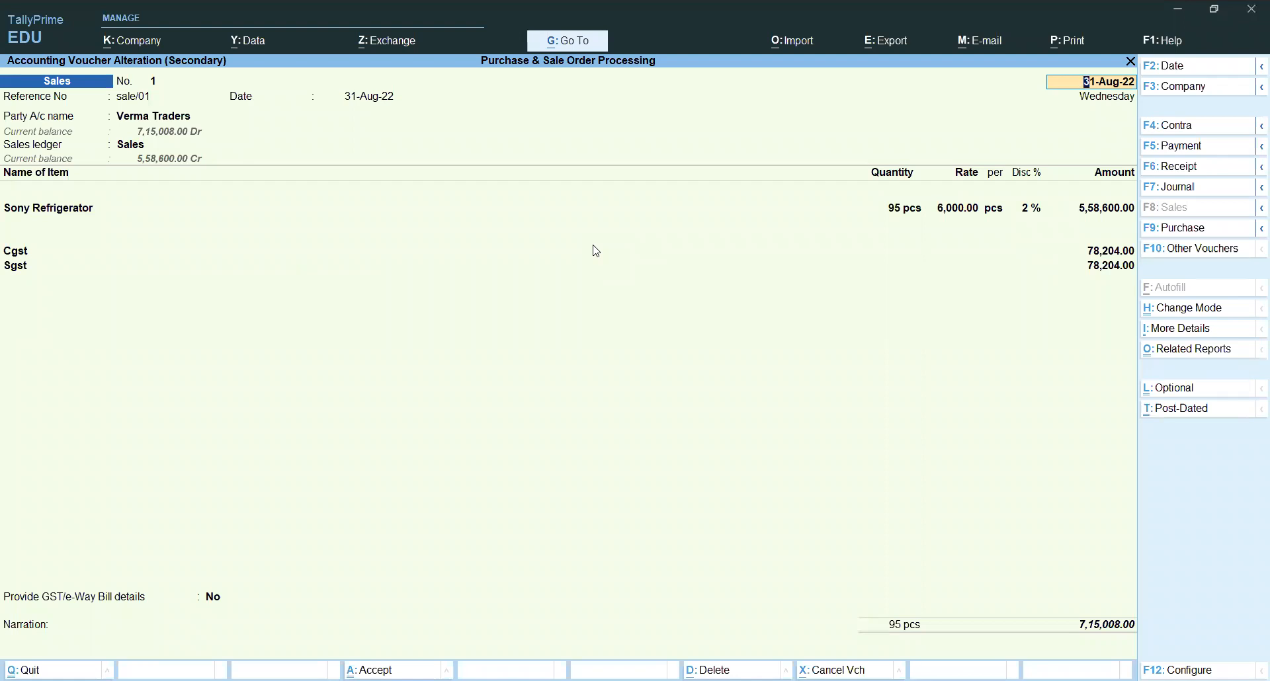
{"action": "key", "text": "Escape"}
{"action": "key", "text": "y"}
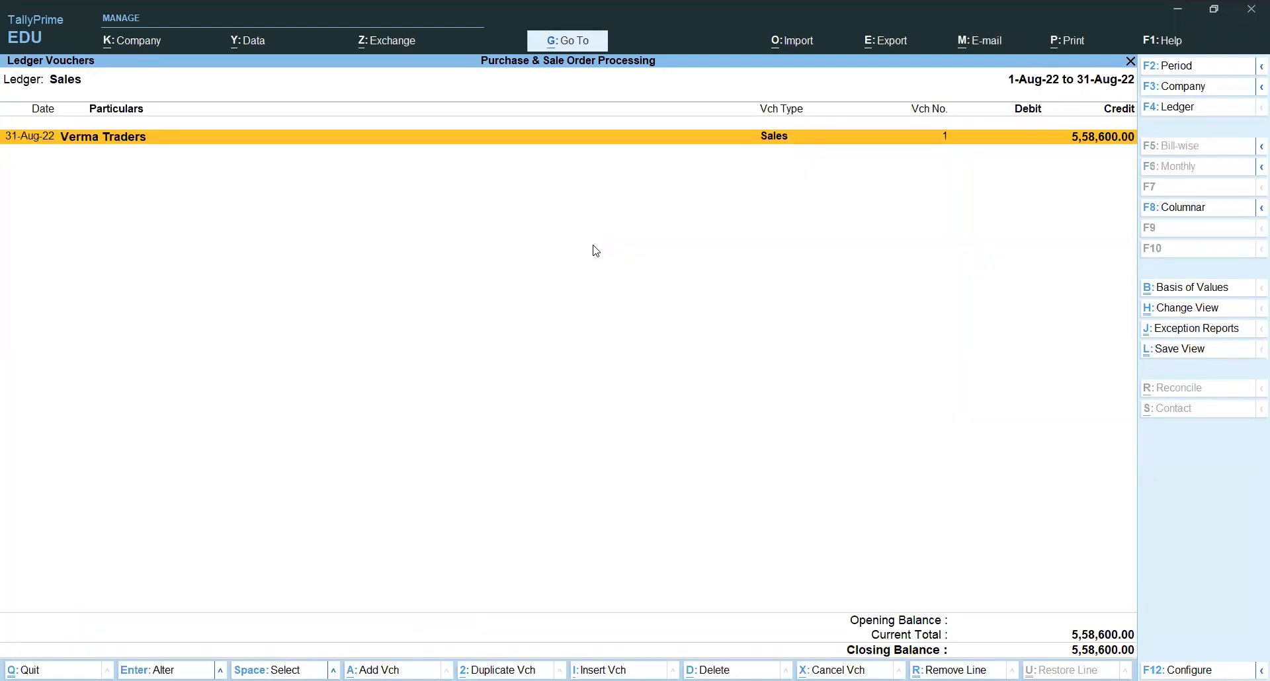
{"action": "key", "text": "Escape"}
{"action": "key", "text": "Escape"}
{"action": "key", "text": "Escape"}
Open accounting voucher creation from the Gateway of Tally
{"action": "key", "text": "Down"}
{"action": "key", "text": "Up"}
{"action": "key", "text": "Up"}
{"action": "key", "text": "Up"}
{"action": "key", "text": "Up"}
{"action": "key", "text": "Up"}
{"action": "key", "text": "Return"}
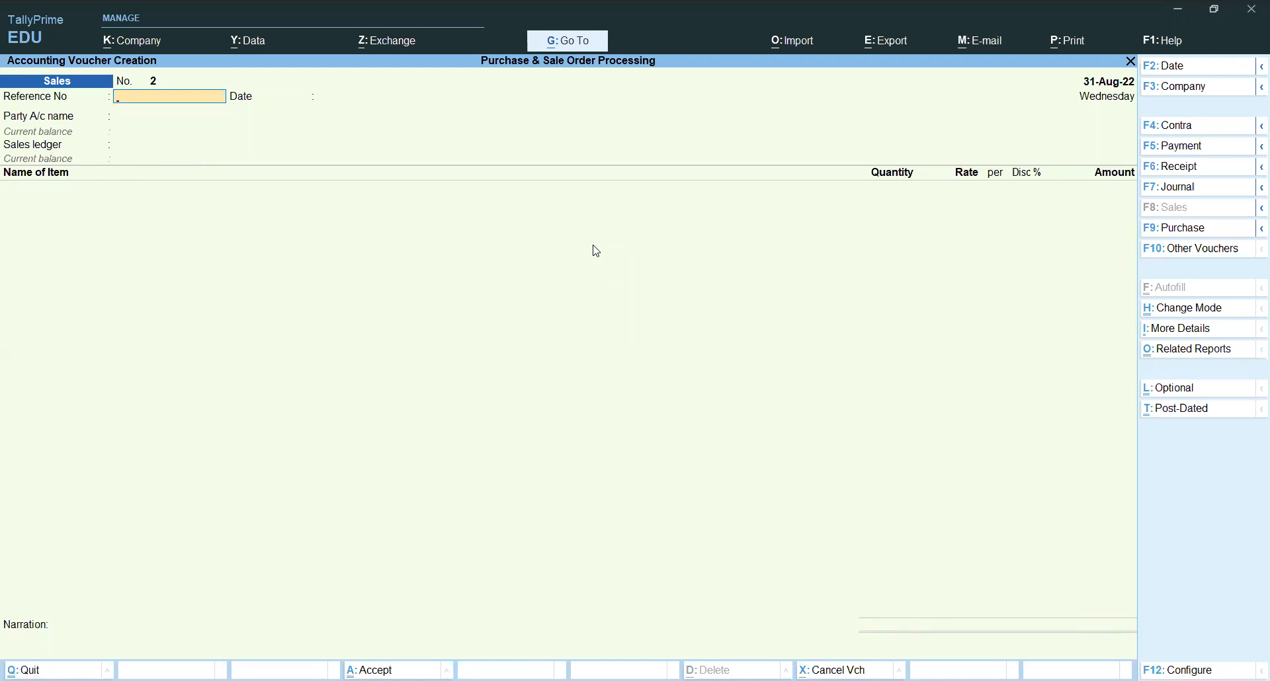
Change the voucher type to Credit Note and set its date to 1-9-2022
{"action": "key", "text": "F10"}
{"action": "key", "text": "Up"}
{"action": "key", "text": "Up"}
{"action": "key", "text": "Up"}
{"action": "key", "text": "Up"}
{"action": "key", "text": "Up"}
{"action": "key", "text": "Up"}
{"action": "key", "text": "Up"}
{"action": "key", "text": "Up"}
{"action": "key", "text": "Up"}
{"action": "key", "text": "Up"}
{"action": "key", "text": "Up"}
{"action": "key", "text": "Up"}
{"action": "key", "text": "Up"}
{"action": "key", "text": "Up"}
{"action": "key", "text": "Up"}
{"action": "key", "text": "Return"}
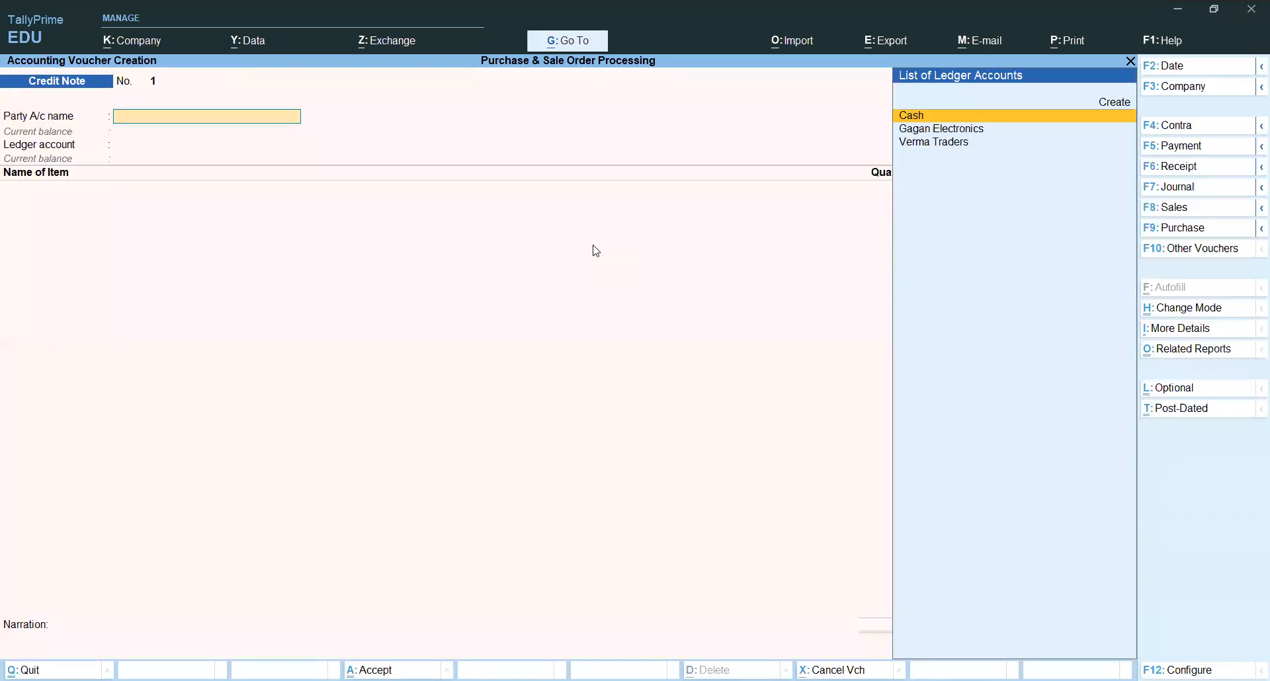
{"action": "key", "text": "F2"}
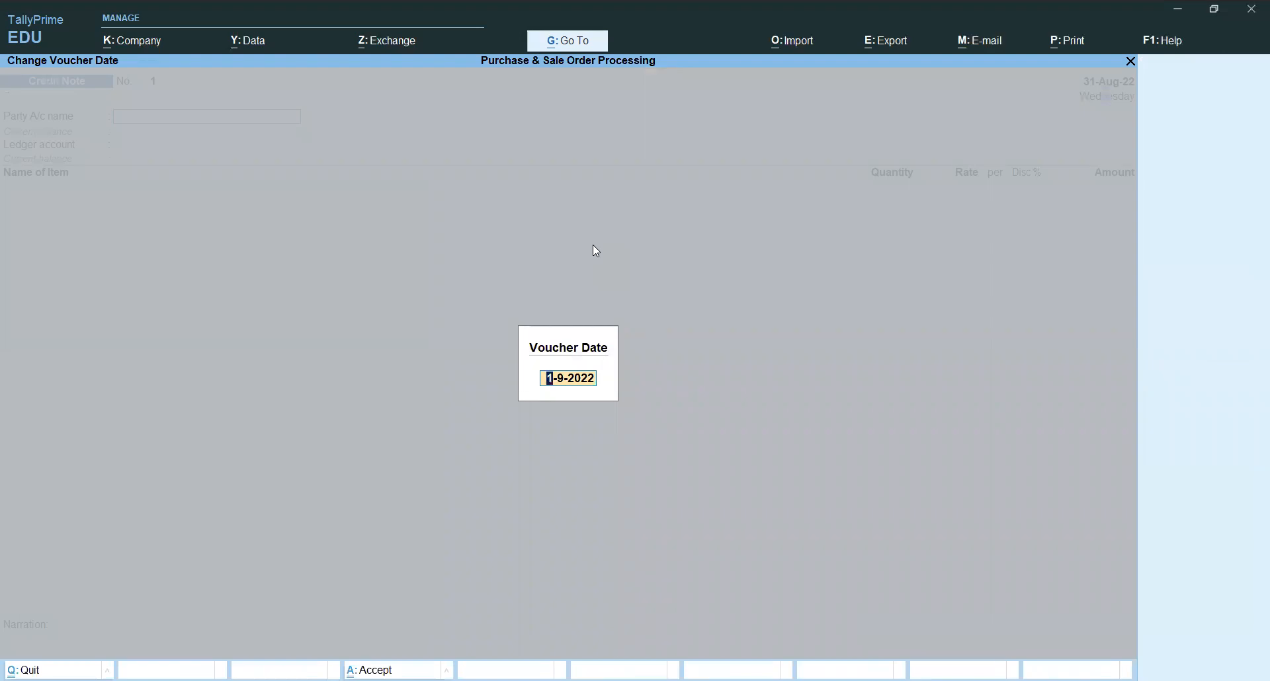
{"action": "key", "text": "Return"}
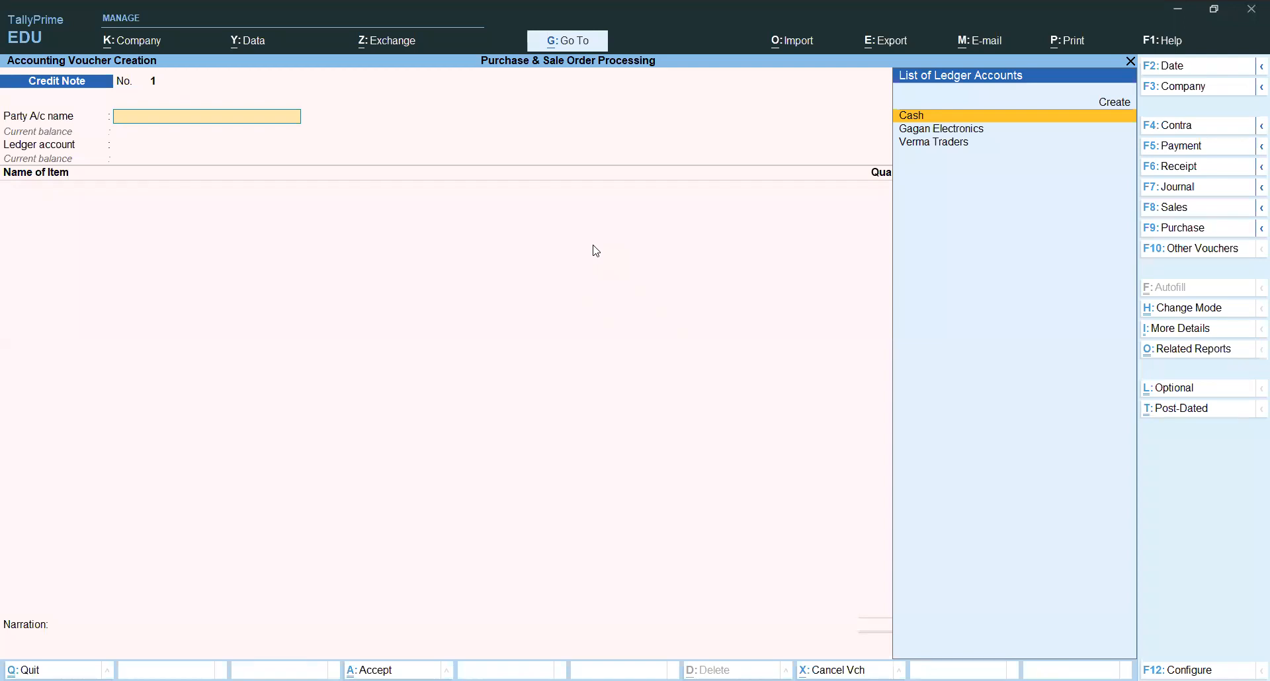
Select Verma Traders as the credit note's party with tracking number sale/ch/01, and accept the receipt and party details
{"action": "key", "text": "Down"}
{"action": "key", "text": "Down"}
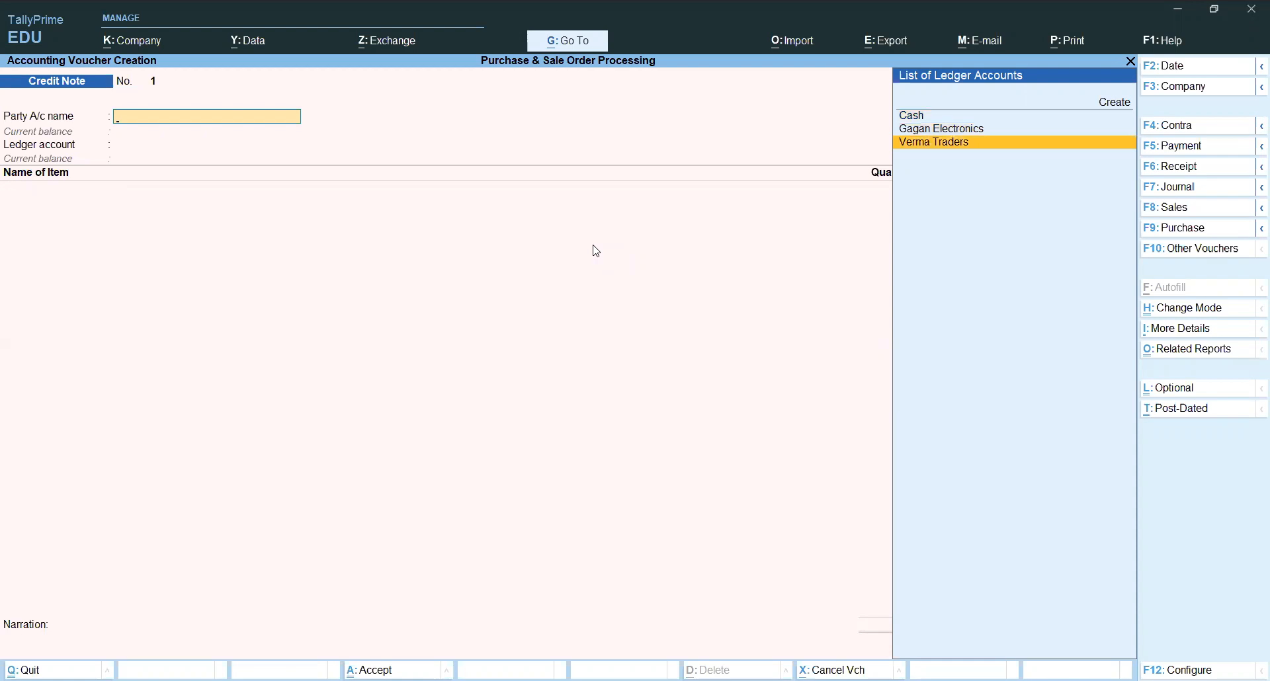
{"action": "key", "text": "Return"}
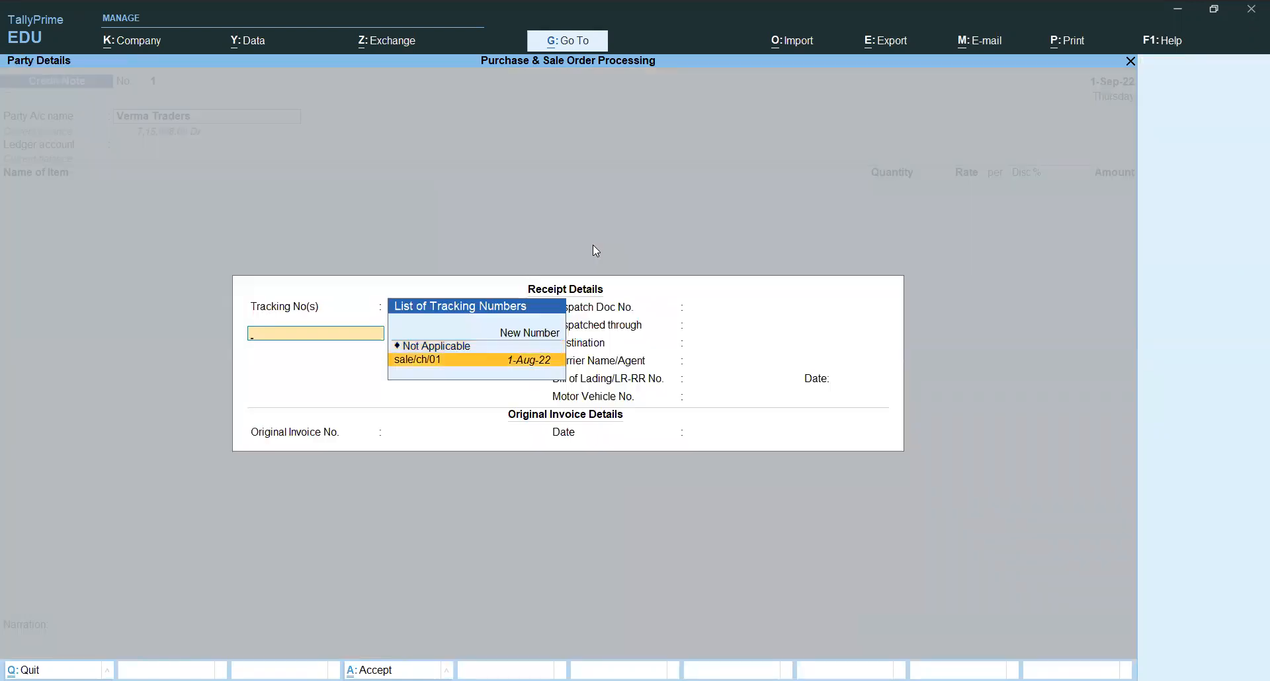
{"action": "key", "text": "Return"}
{"action": "key", "text": "ctrl+a"}
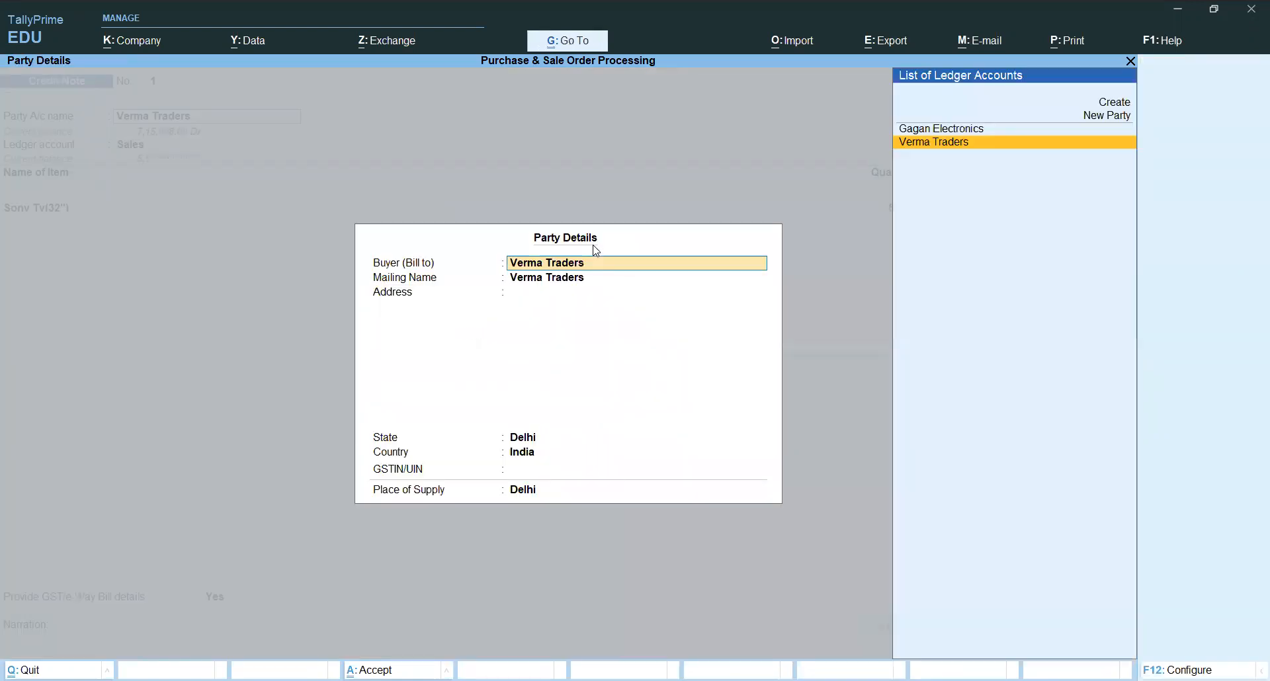
{"action": "key", "text": "Return"}
{"action": "key", "text": "ctrl+a"}
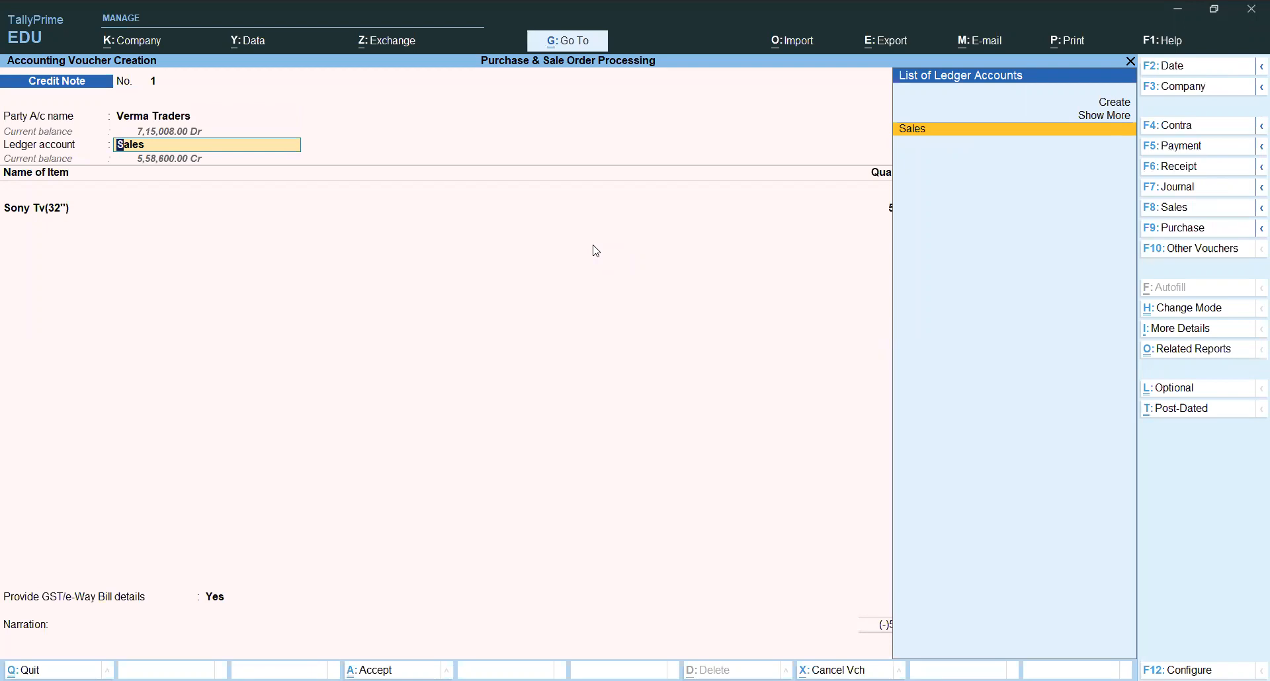
Change the tracking number in the receipt details to Not Applicable and accept the party details and Sales ledger
{"action": "key", "text": "shift+Tab"}
{"action": "key", "text": "Return"}
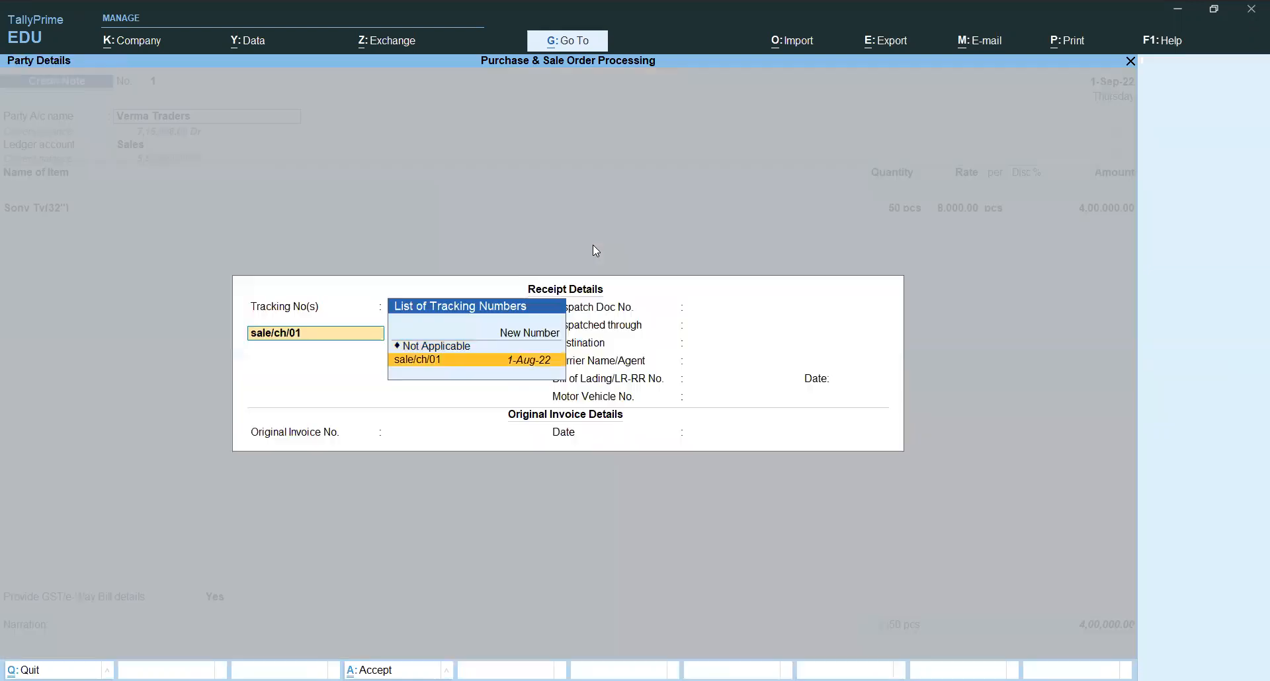
{"action": "key", "text": "Up"}
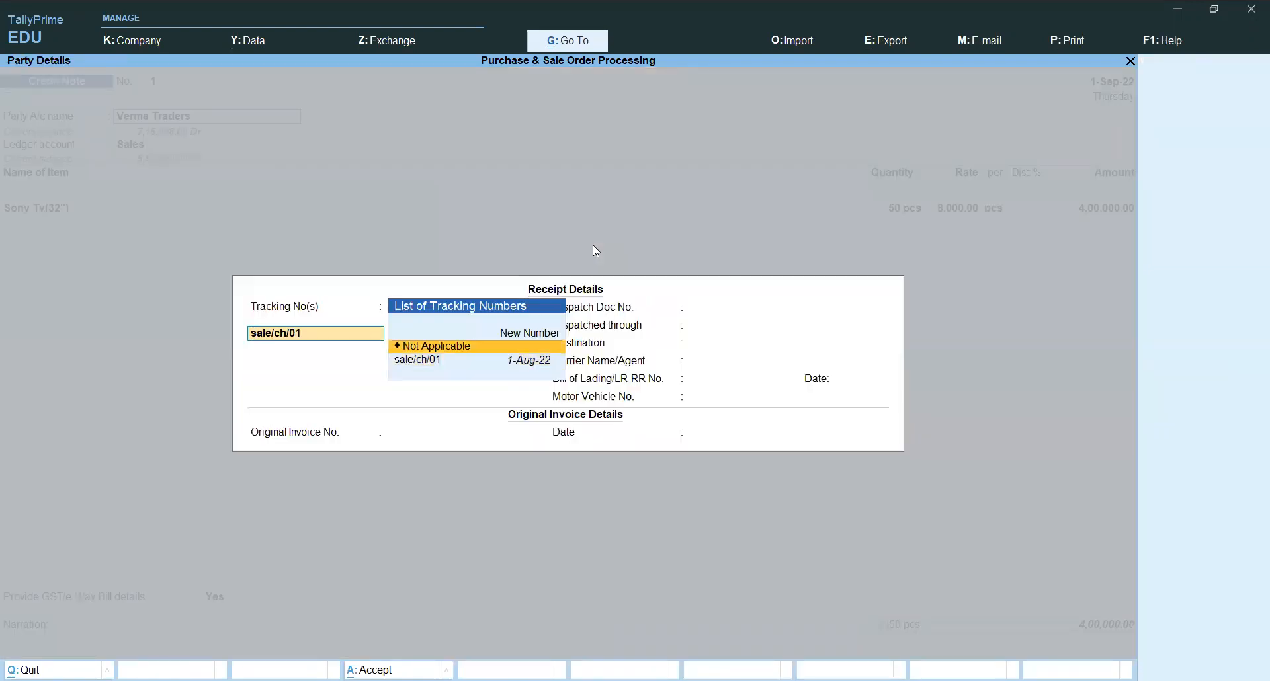
{"action": "key", "text": "Return"}
{"action": "key", "text": "Return"}
{"action": "key", "text": "Return"}
{"action": "key", "text": "Return"}
{"action": "key", "text": "Return"}
{"action": "key", "text": "Return"}
{"action": "key", "text": "Return"}
{"action": "key", "text": "Return"}
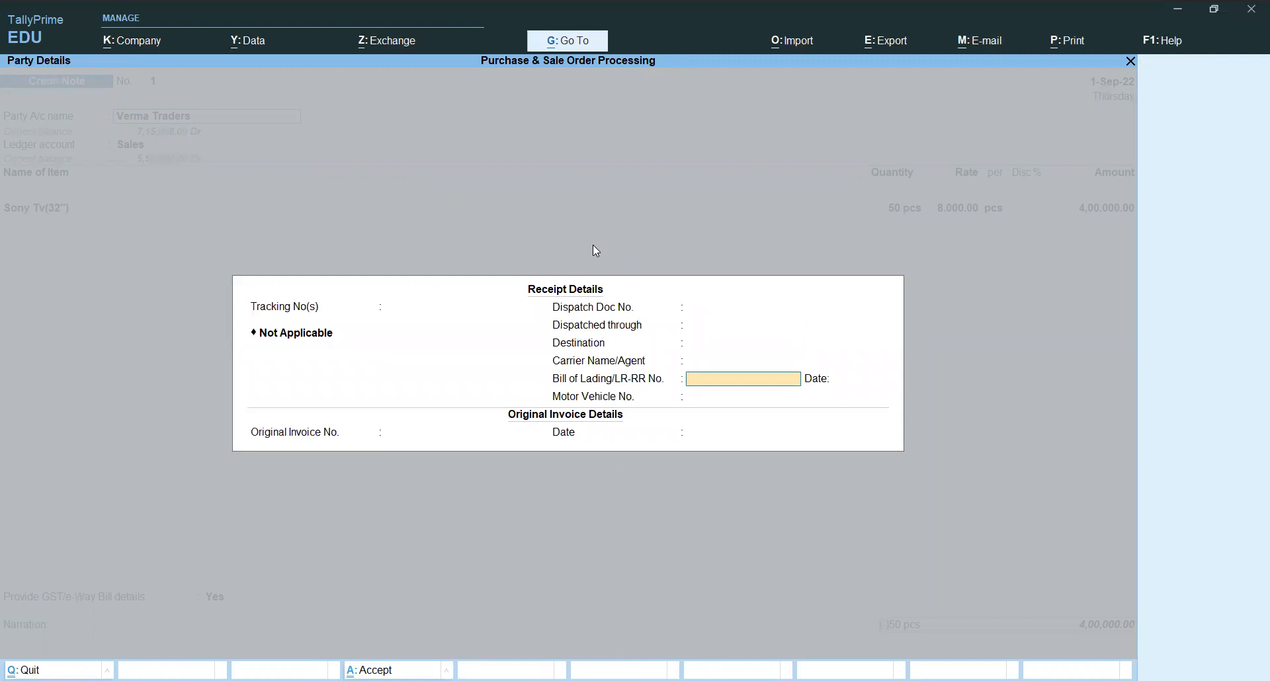
{"action": "key", "text": "Return"}
{"action": "key", "text": "Return"}
{"action": "key", "text": "Return"}
{"action": "key", "text": "Return"}
{"action": "key", "text": "Return"}
{"action": "key", "text": "Return"}
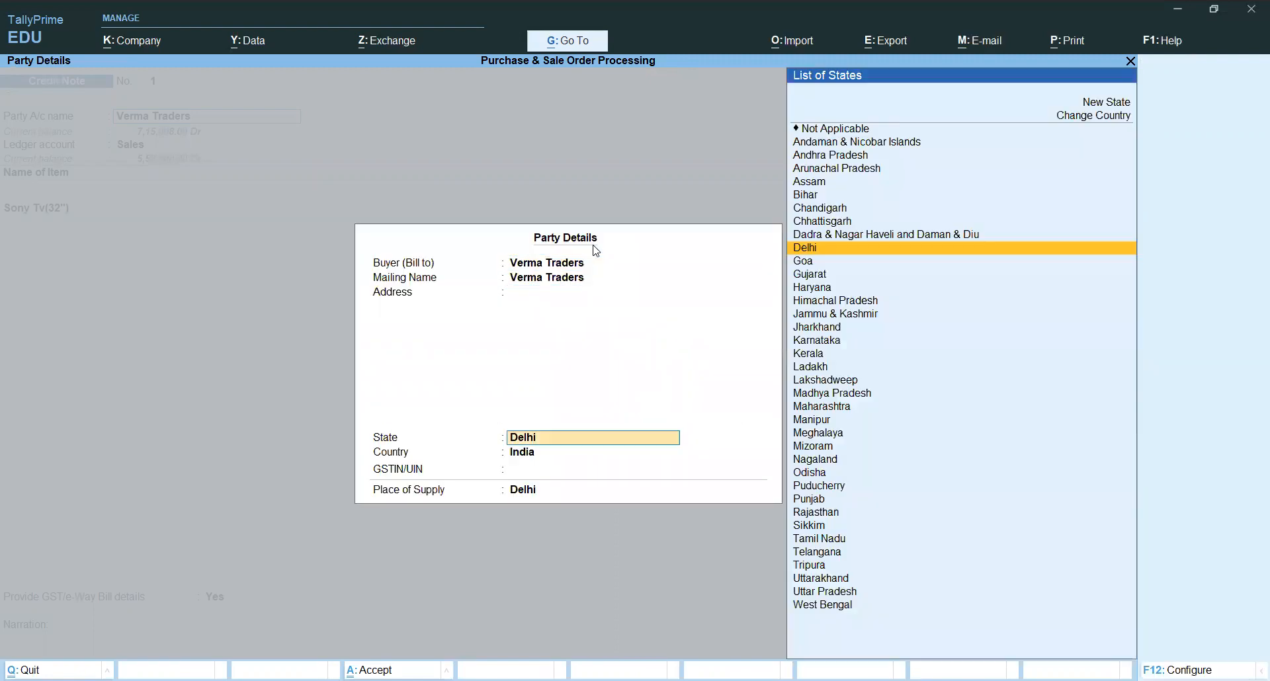
{"action": "key", "text": "Return"}
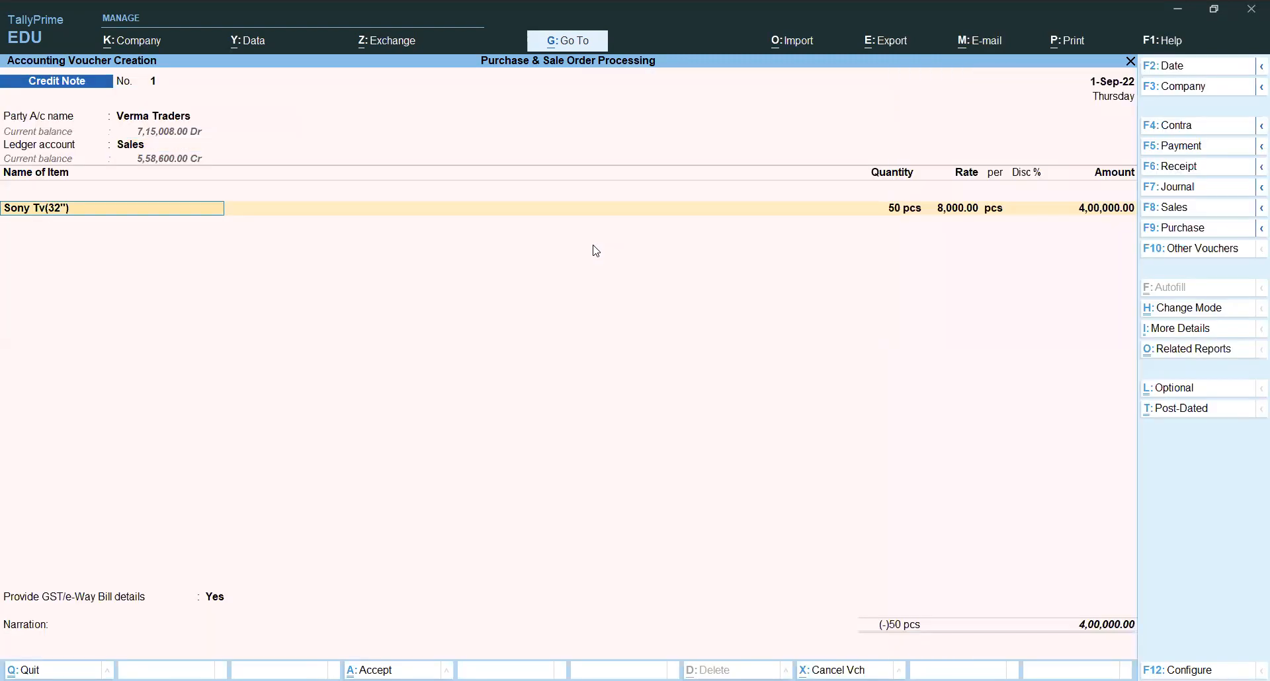
Change the credit note's item to Sony Refrigerator and keep tracking number sale/ch/01 in its allocation
{"action": "key", "text": "Down"}
{"action": "key", "text": "Down"}
{"action": "key", "text": "Down"}
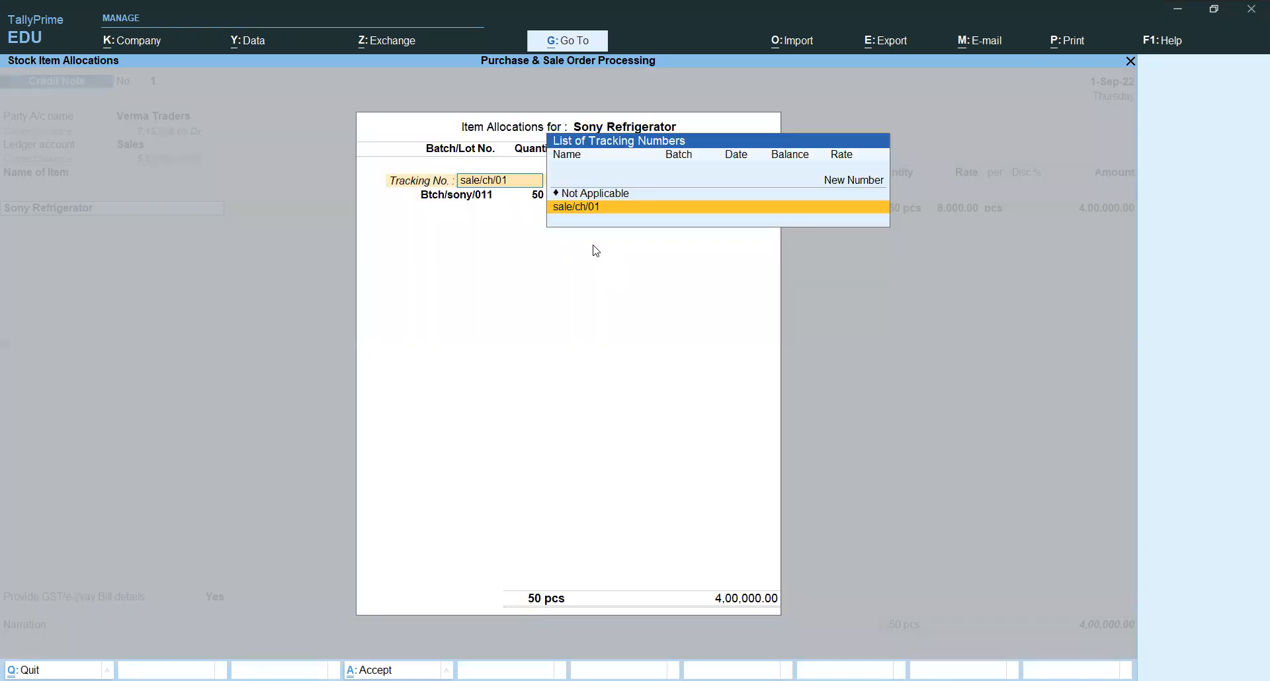
{"action": "key", "text": "Return"}
{"action": "key", "text": "Return"}
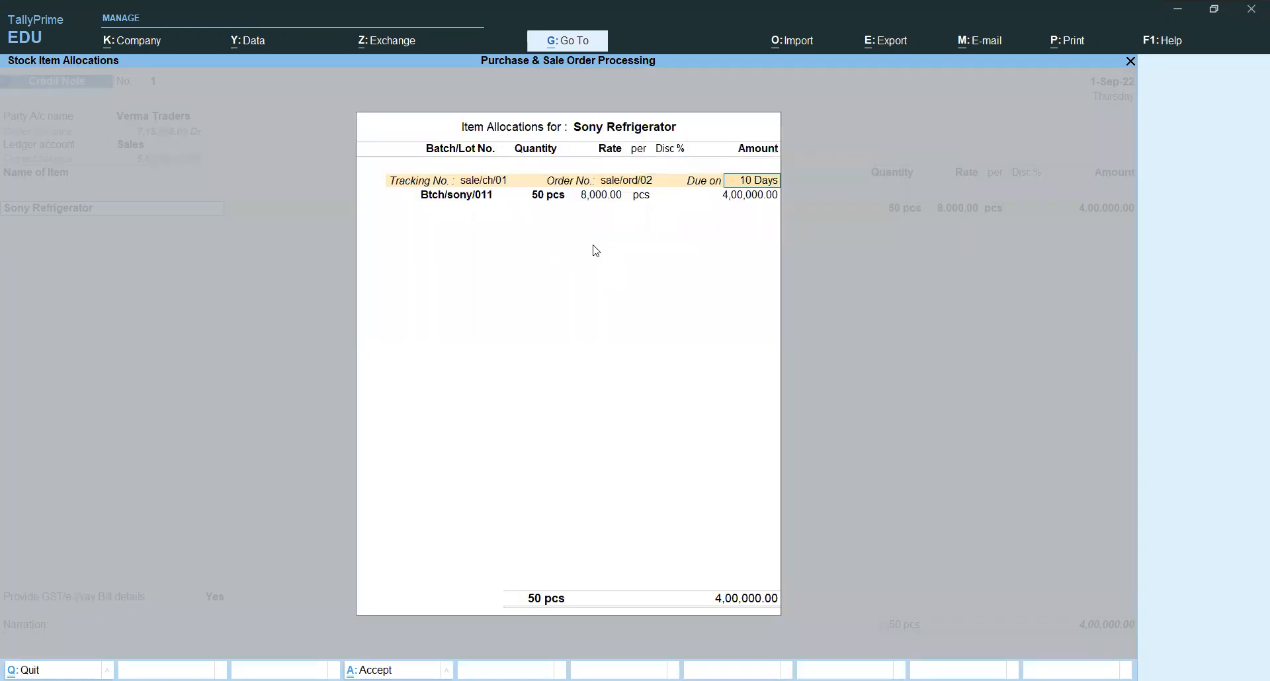
Set the Sony Refrigerator allocation's order number to sale/ord/01 and accept batch Btch/sony/002
{"action": "key", "text": "Return"}
{"action": "key", "text": "BackSpace"}
{"action": "key", "text": "BackSpace"}
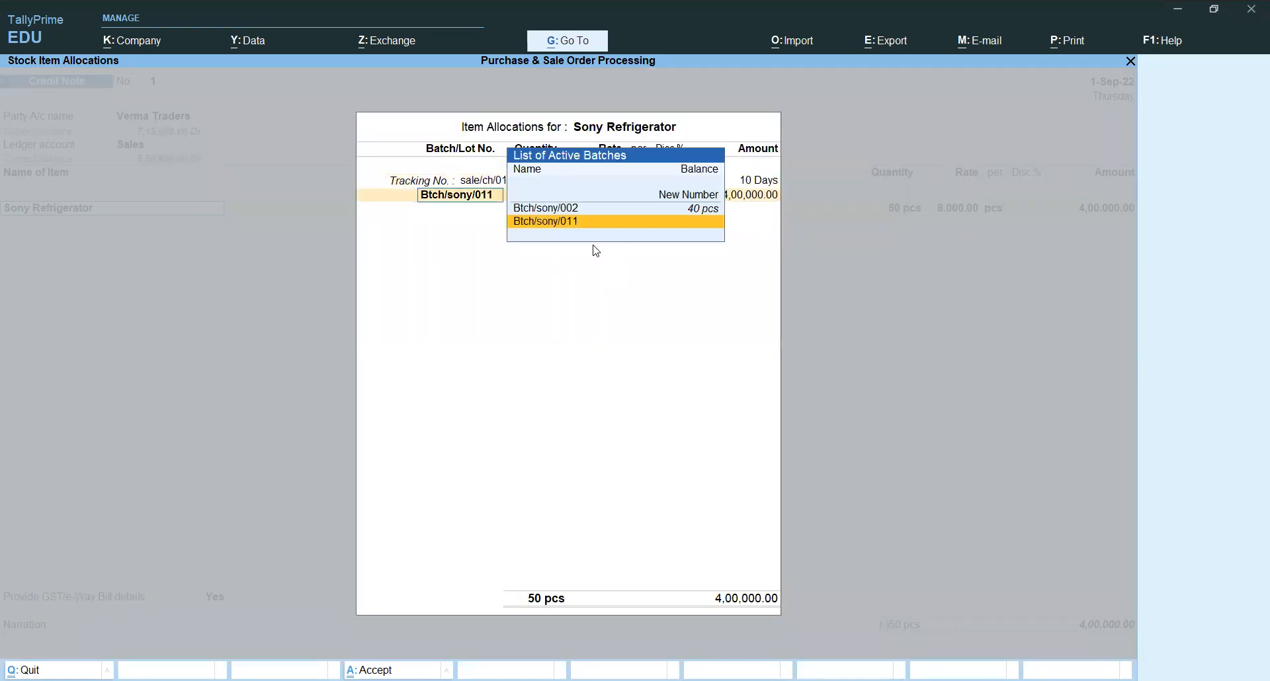
{"action": "key", "text": "BackSpace"}
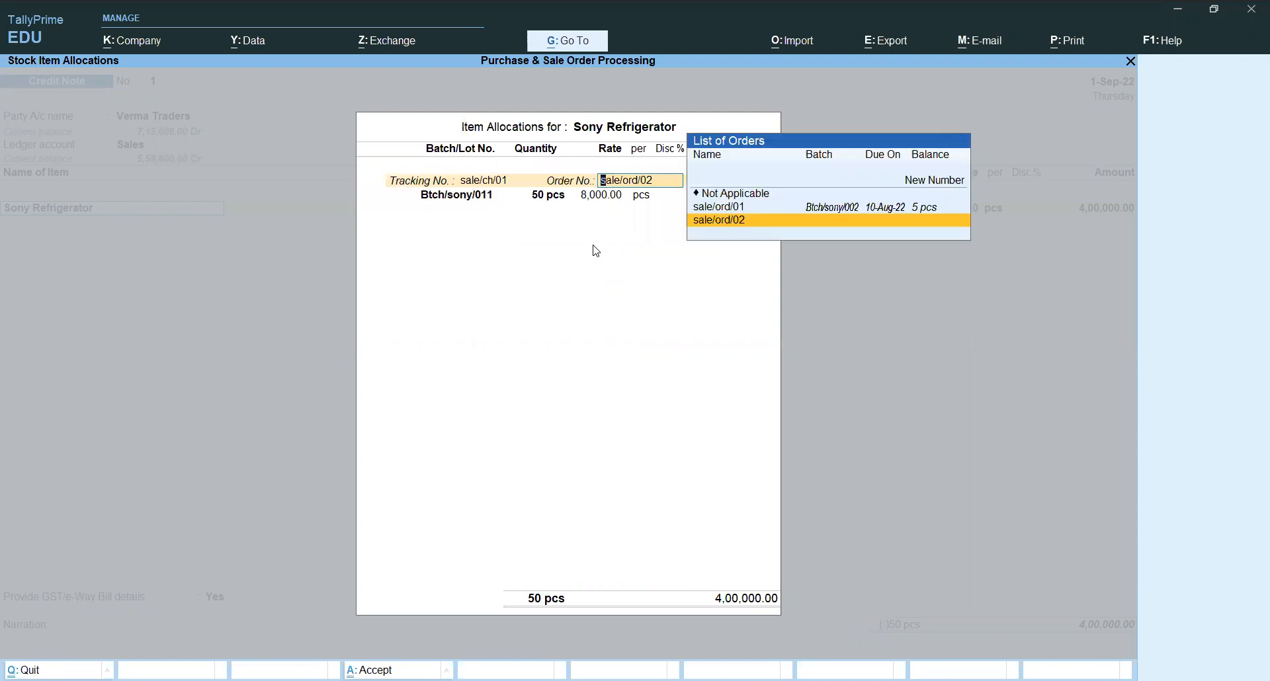
{"action": "key", "text": "Up"}
{"action": "key", "text": "Return"}
{"action": "key", "text": "Return"}
{"action": "key", "text": "Return"}
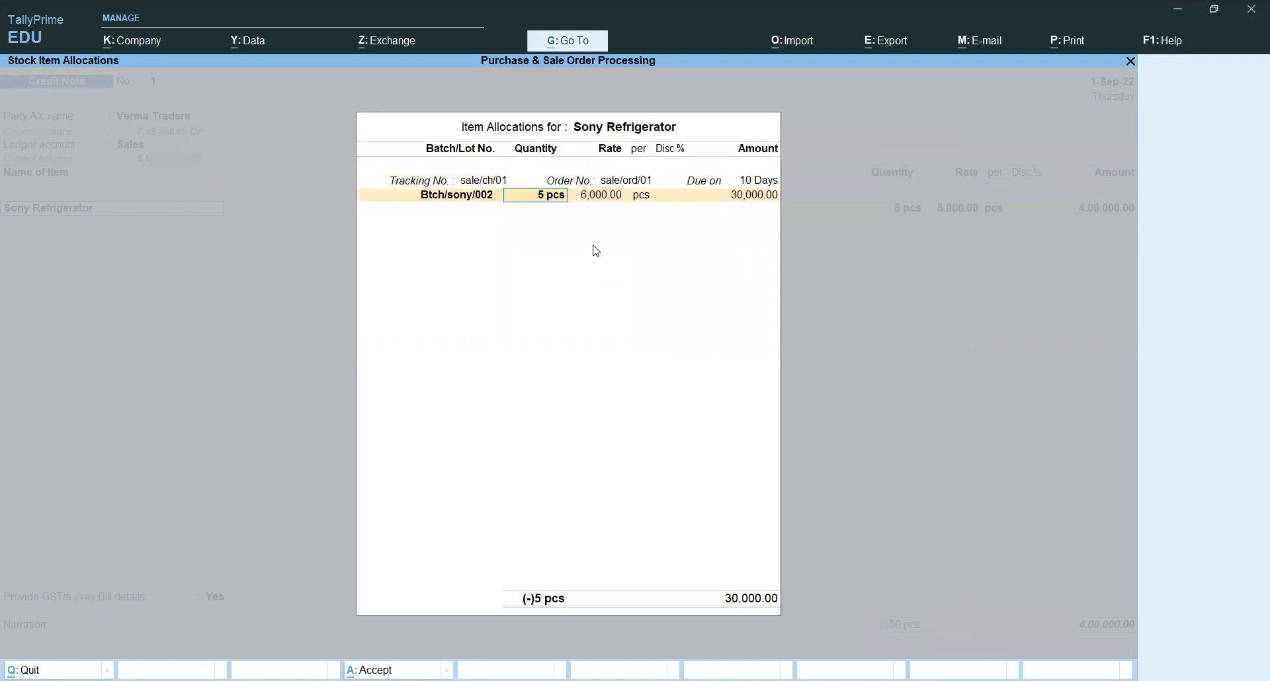
Change the Sony Refrigerator allocation's batch to Btch/sony/011, keeping tracking number sale/ch/01 and order number sale/ord/01
{"action": "key", "text": "BackSpace"}
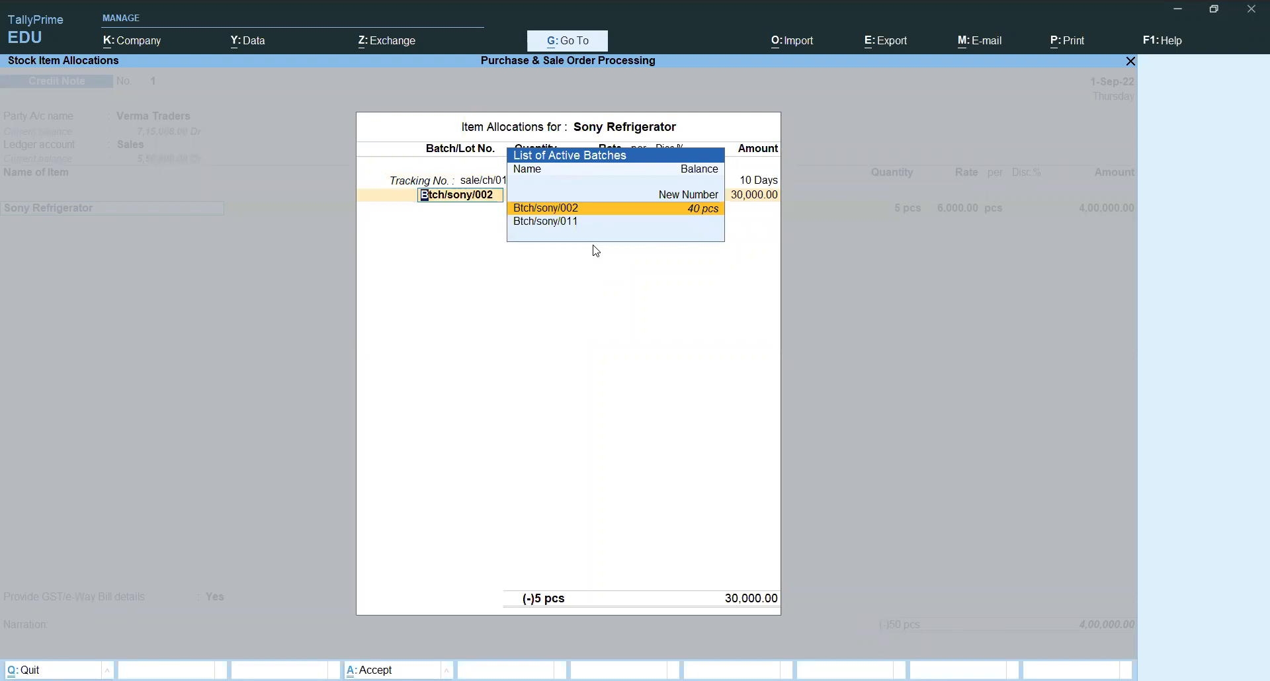
{"action": "key", "text": "Down"}
{"action": "key", "text": "Return"}
{"action": "key", "text": "Return"}
{"action": "key", "text": "BackSpace"}
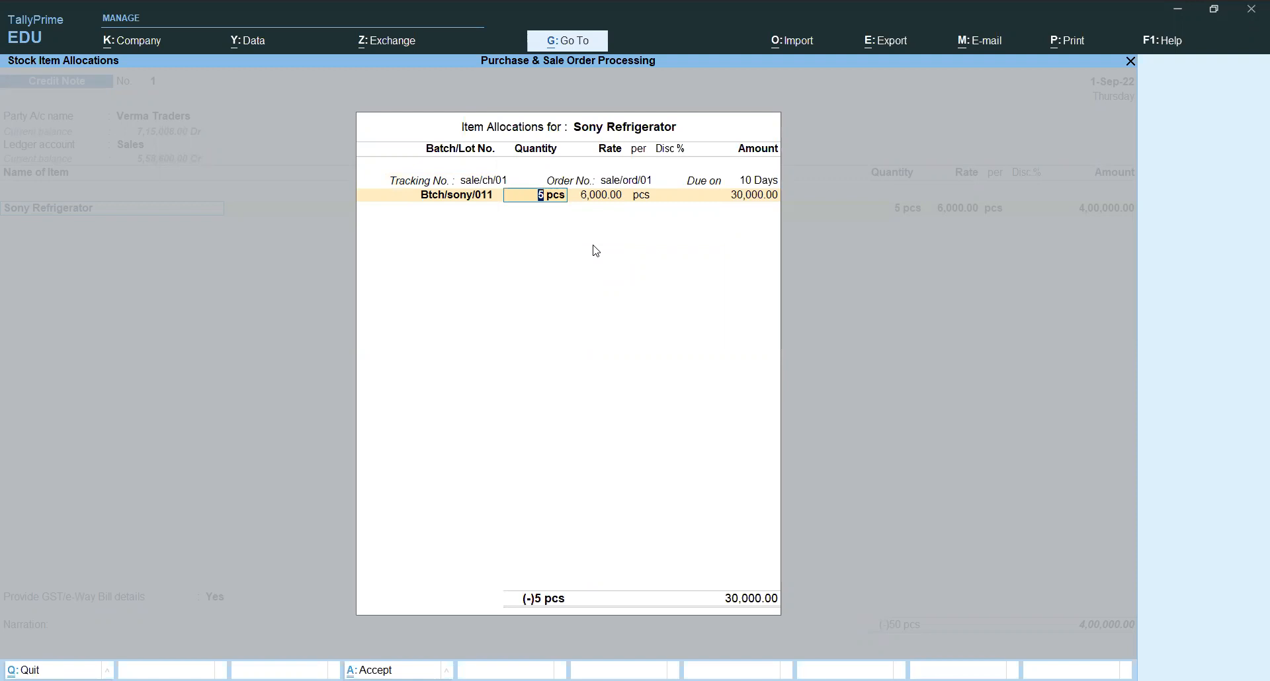
{"action": "key", "text": "BackSpace"}
{"action": "key", "text": "Return"}
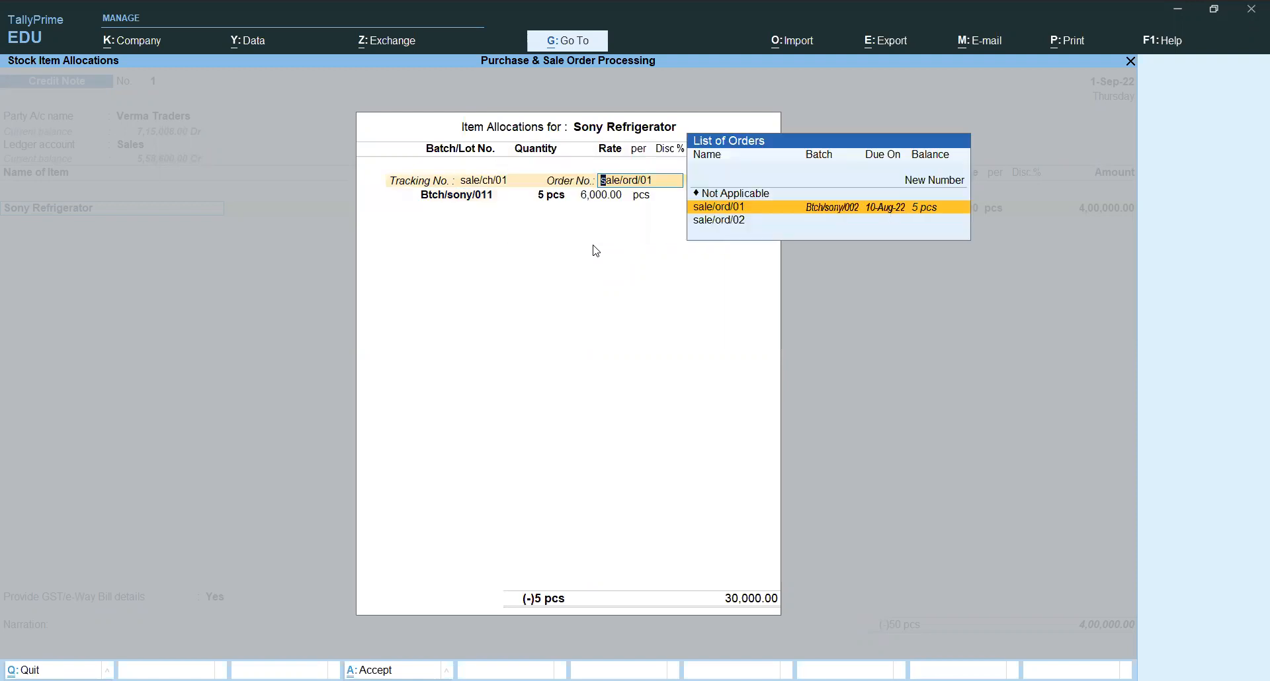
{"action": "key", "text": "BackSpace"}
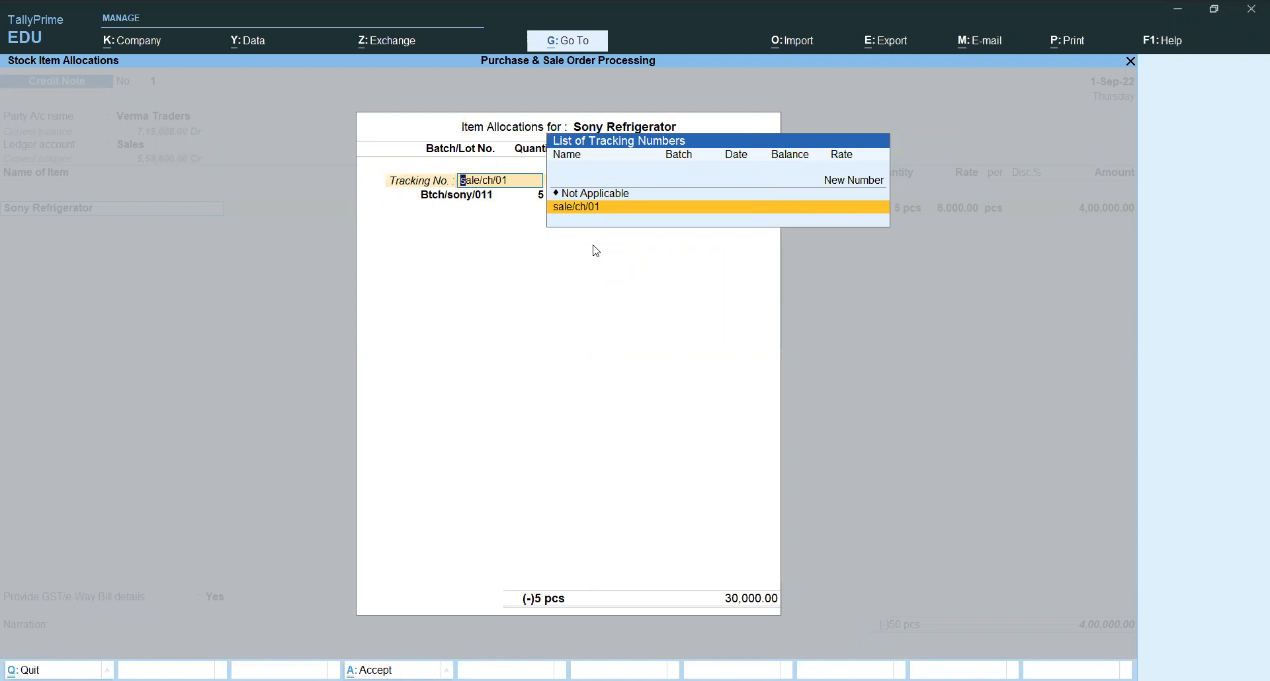
{"action": "key", "text": "Return"}
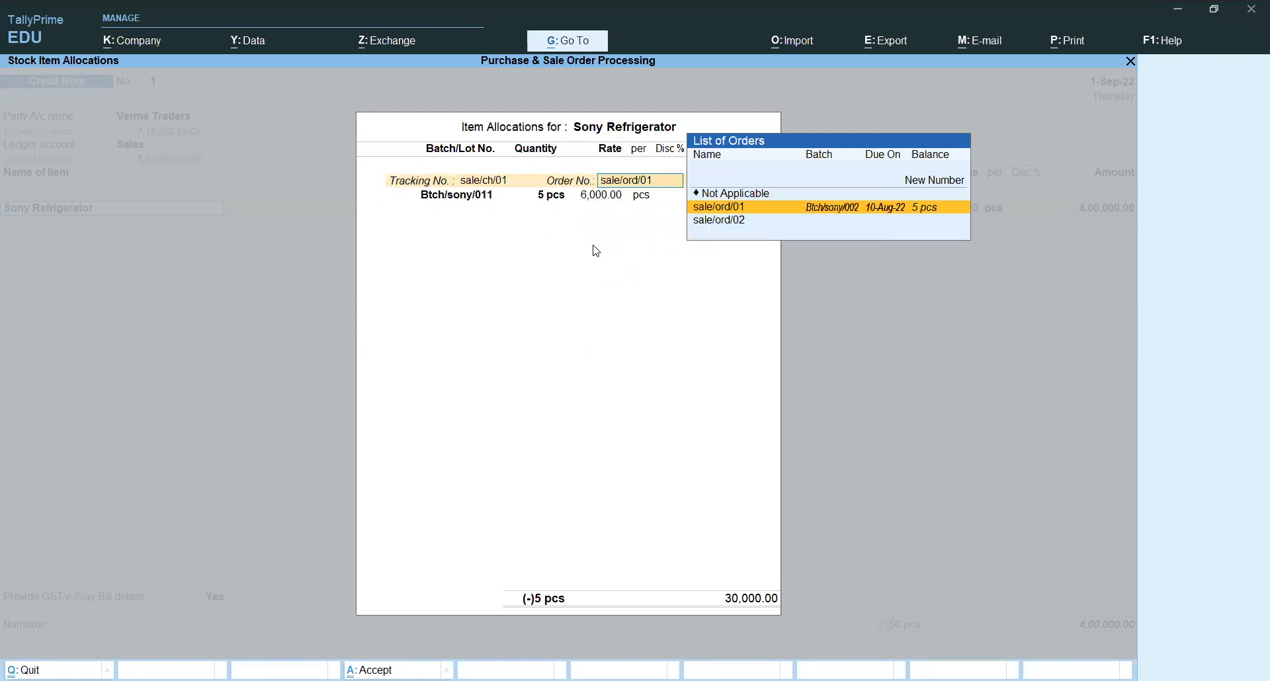
{"action": "key", "text": "Return"}
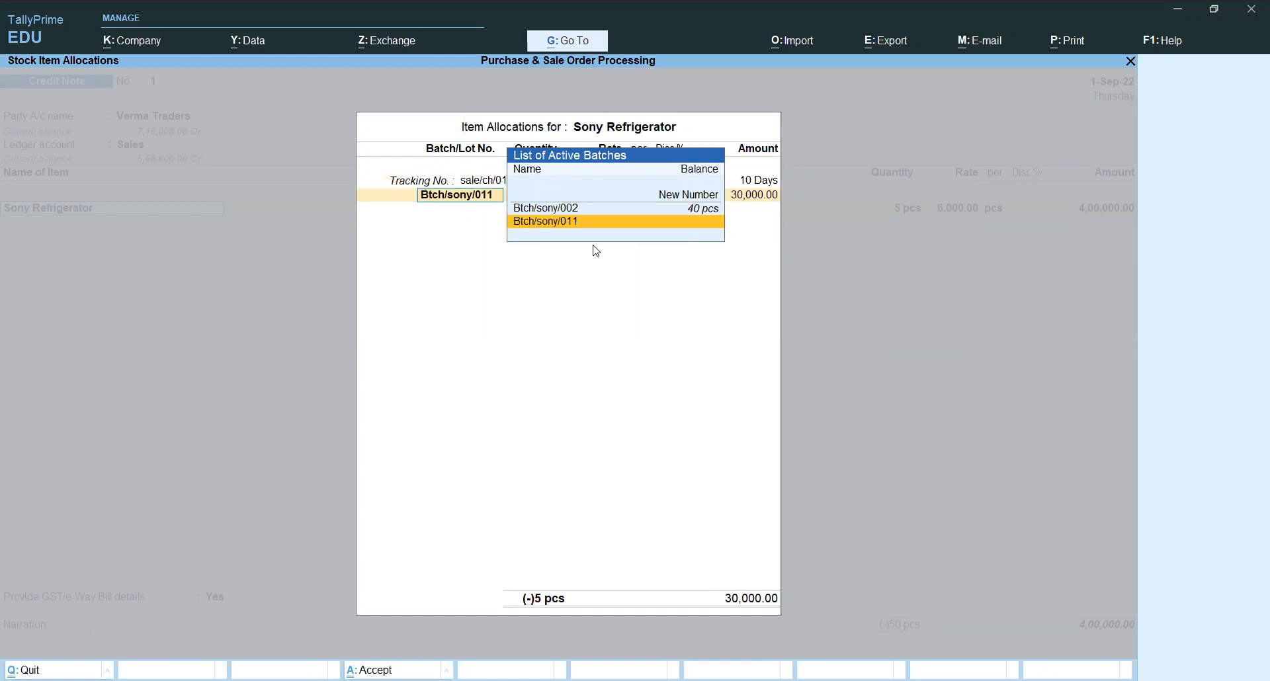
{"action": "key", "text": "Return"}
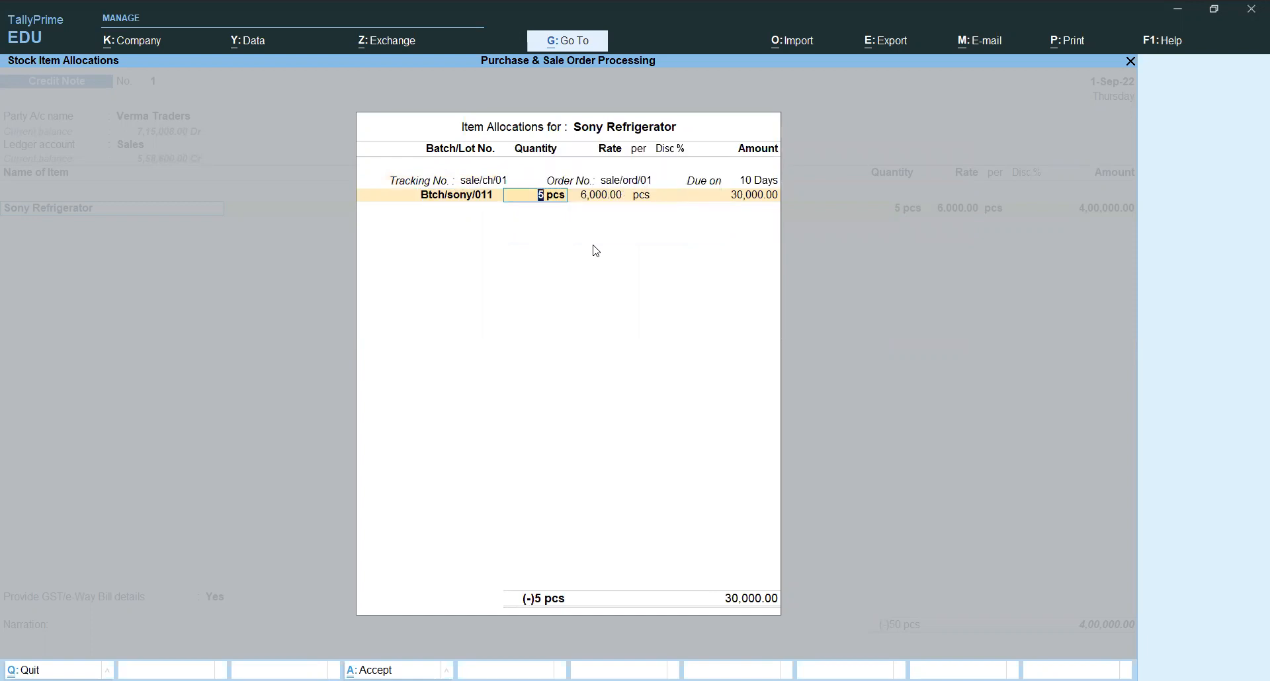
Set the returned Sony Refrigerator quantity to 2 pcs with a 2% discount and accept the item allocation
{"action": "type", "text": "2"}
{"action": "key", "text": "Return"}
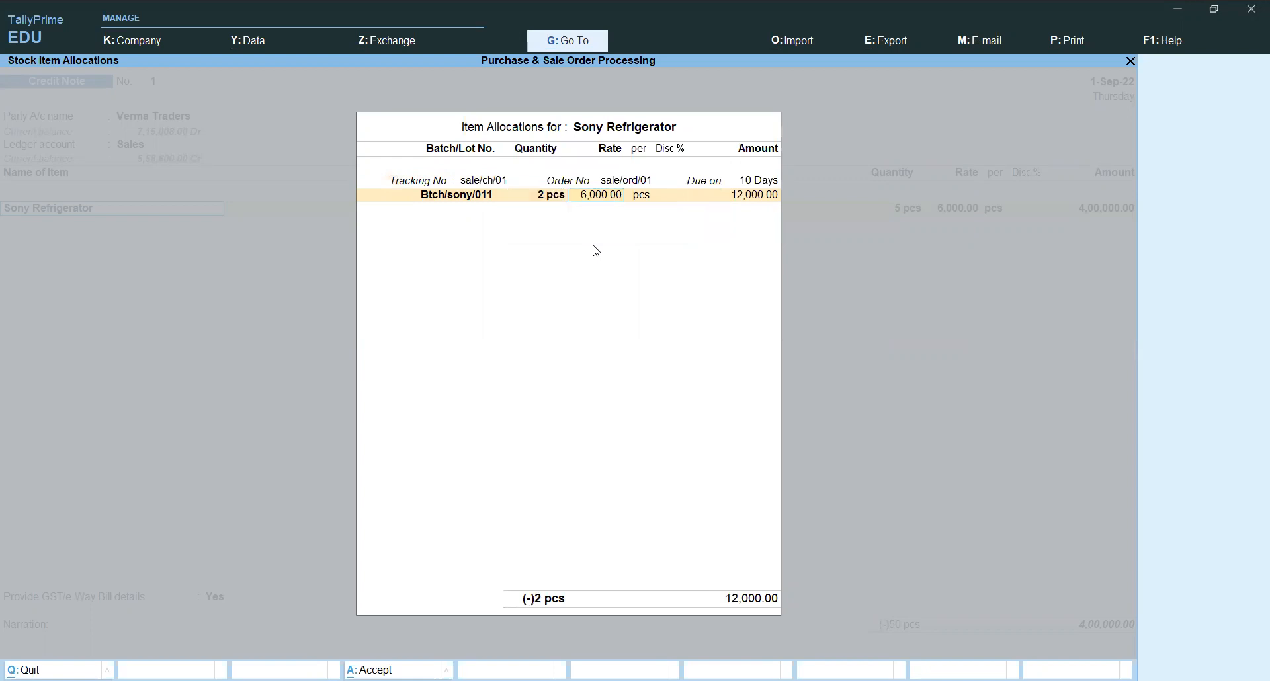
{"action": "key", "text": "Return"}
{"action": "key", "text": "Return"}
{"action": "key", "text": "Return"}
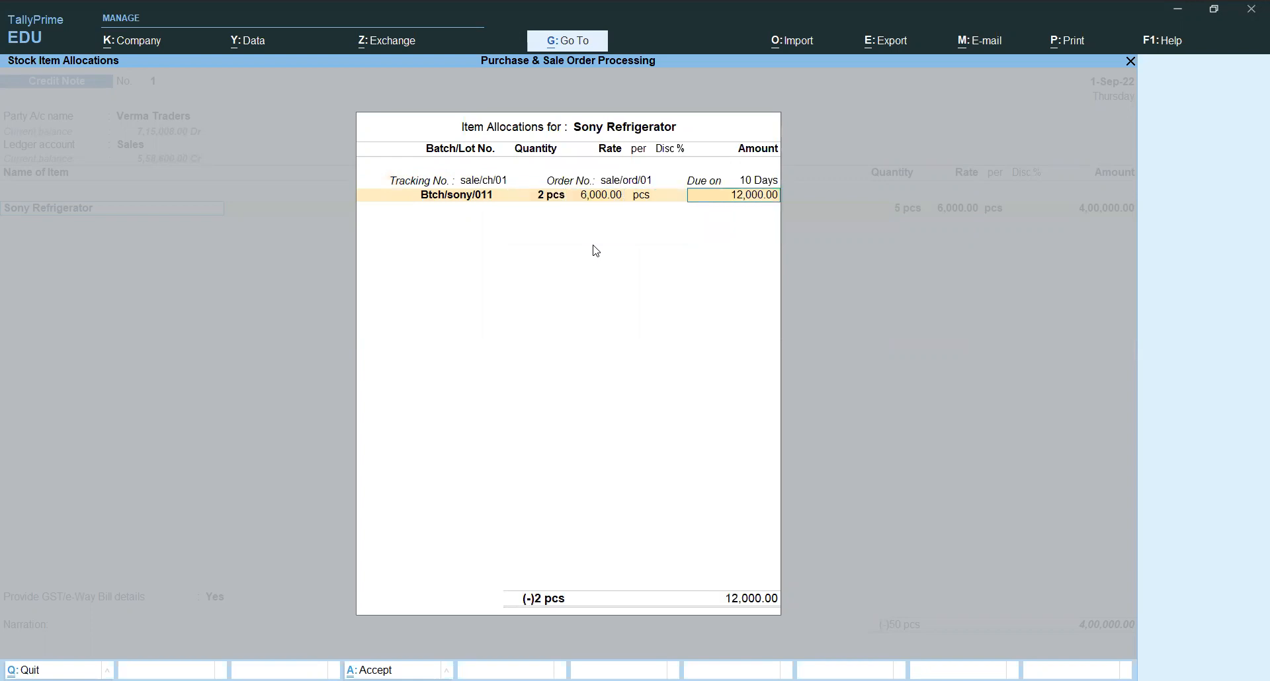
{"action": "key", "text": "BackSpace"}
{"action": "type", "text": "2"}
{"action": "key", "text": "Return"}
{"action": "key", "text": "Return"}
{"action": "key", "text": "Return"}
{"action": "key", "text": "Return"}
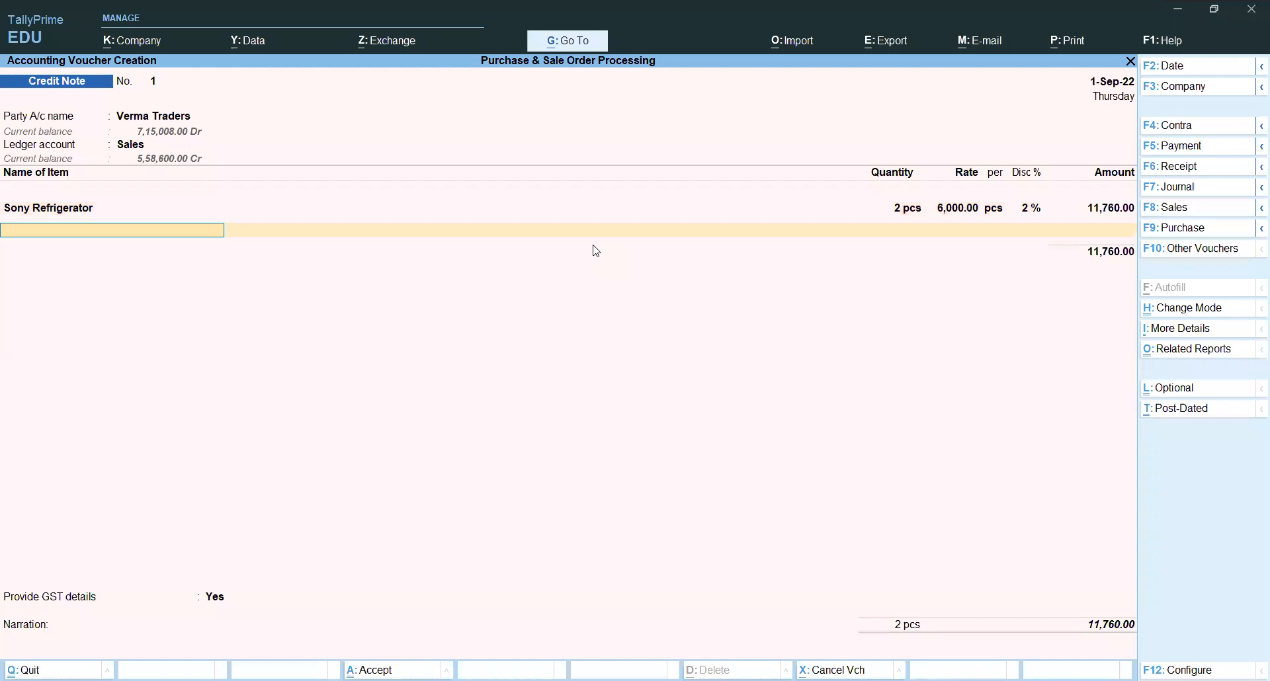
End the item list, add the Cgst and Sgst ledgers, and set Provide GST details to No
{"action": "key", "text": "Return"}
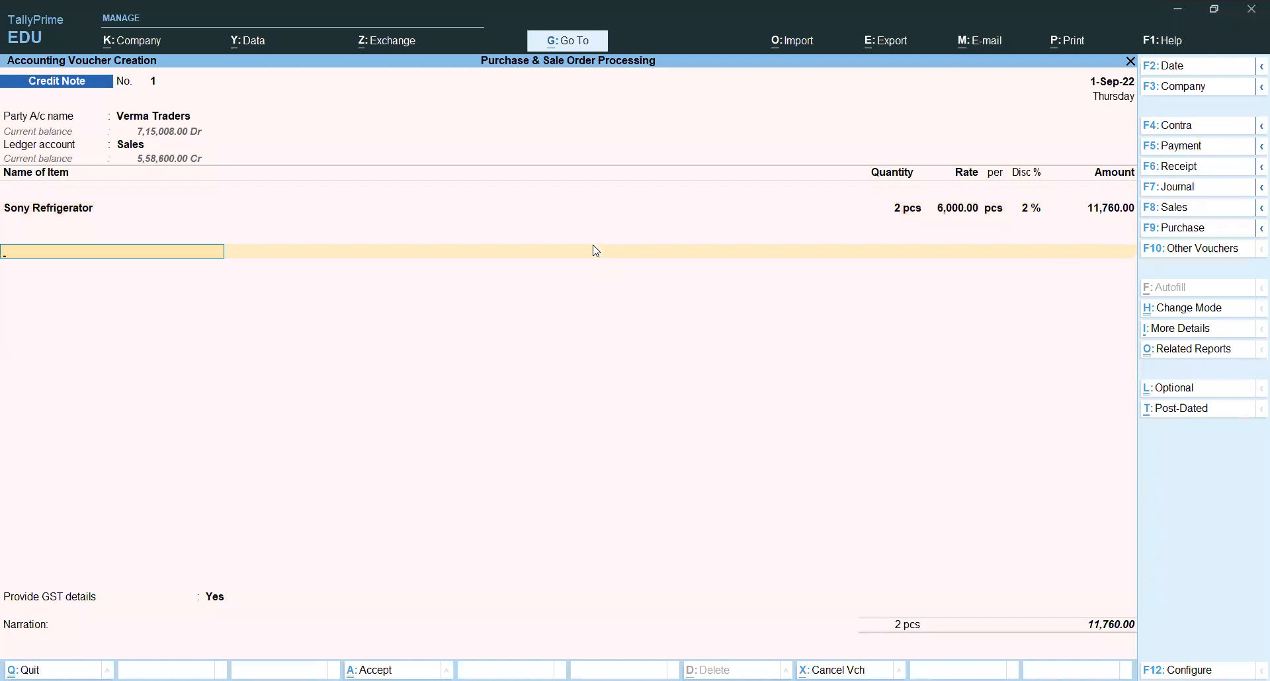
{"action": "type", "text": "cg"}
{"action": "key", "text": "Return"}
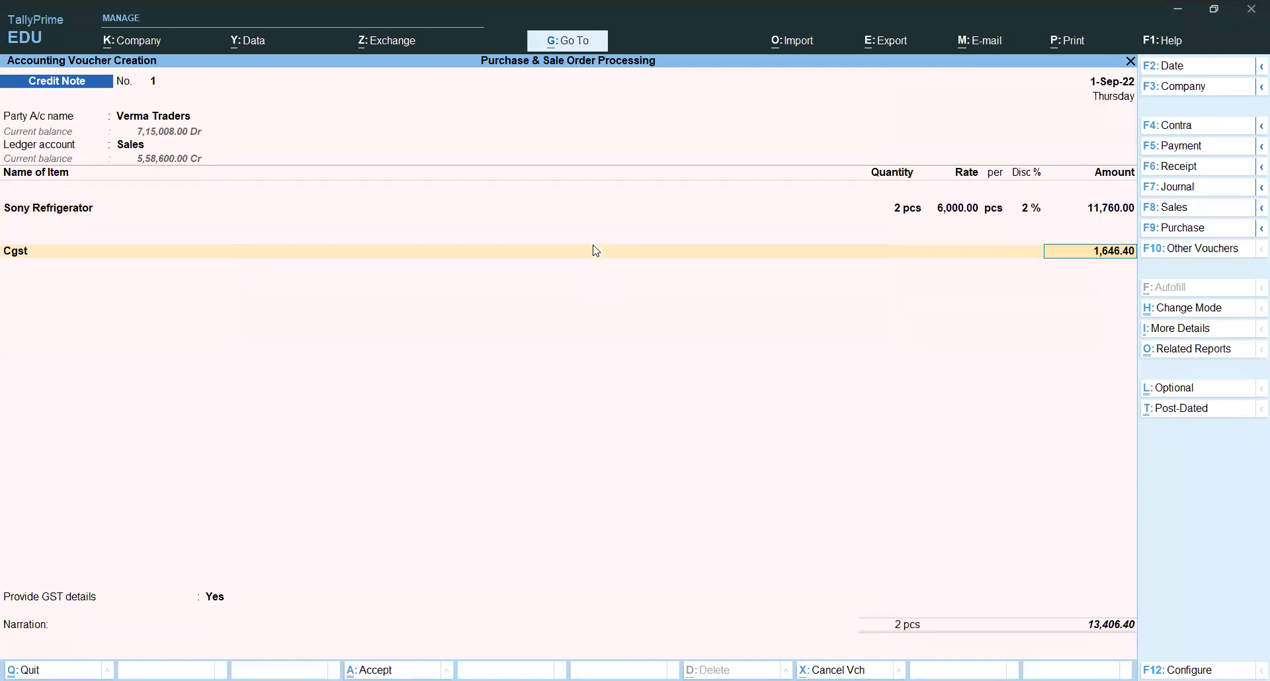
{"action": "key", "text": "Return"}
{"action": "type", "text": "s"}
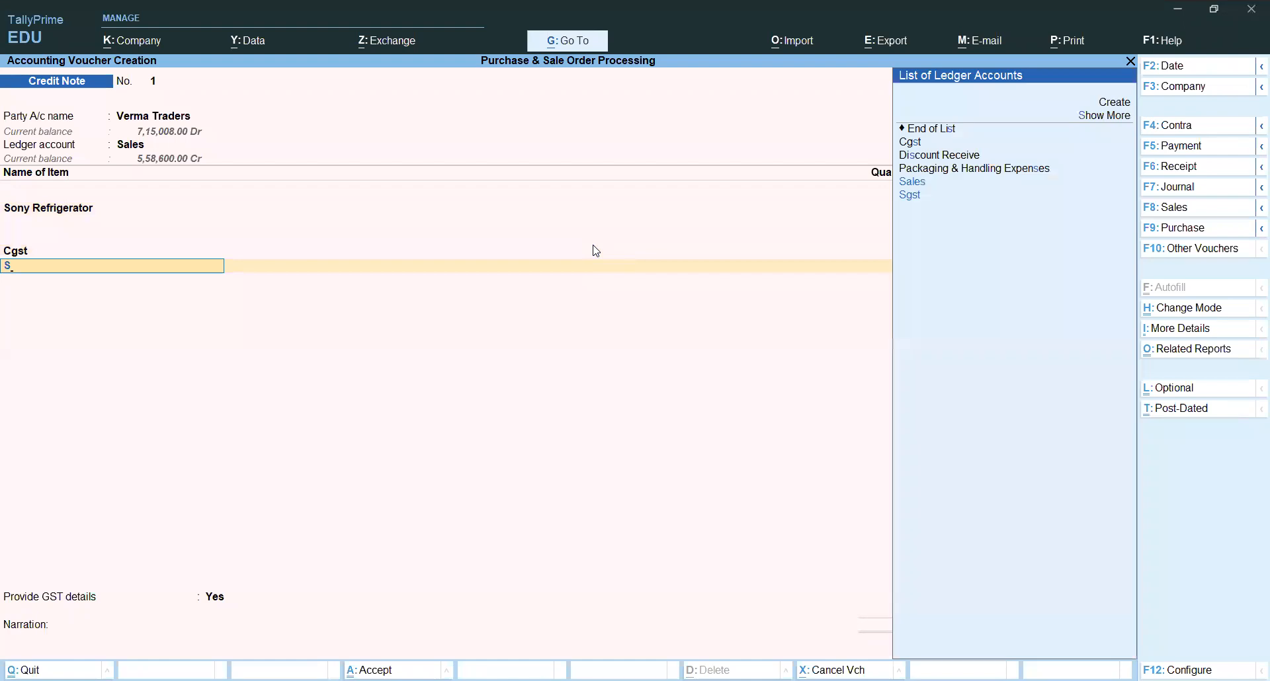
{"action": "key", "text": "Down"}
{"action": "key", "text": "Return"}
{"action": "key", "text": "Return"}
{"action": "key", "text": "Return"}
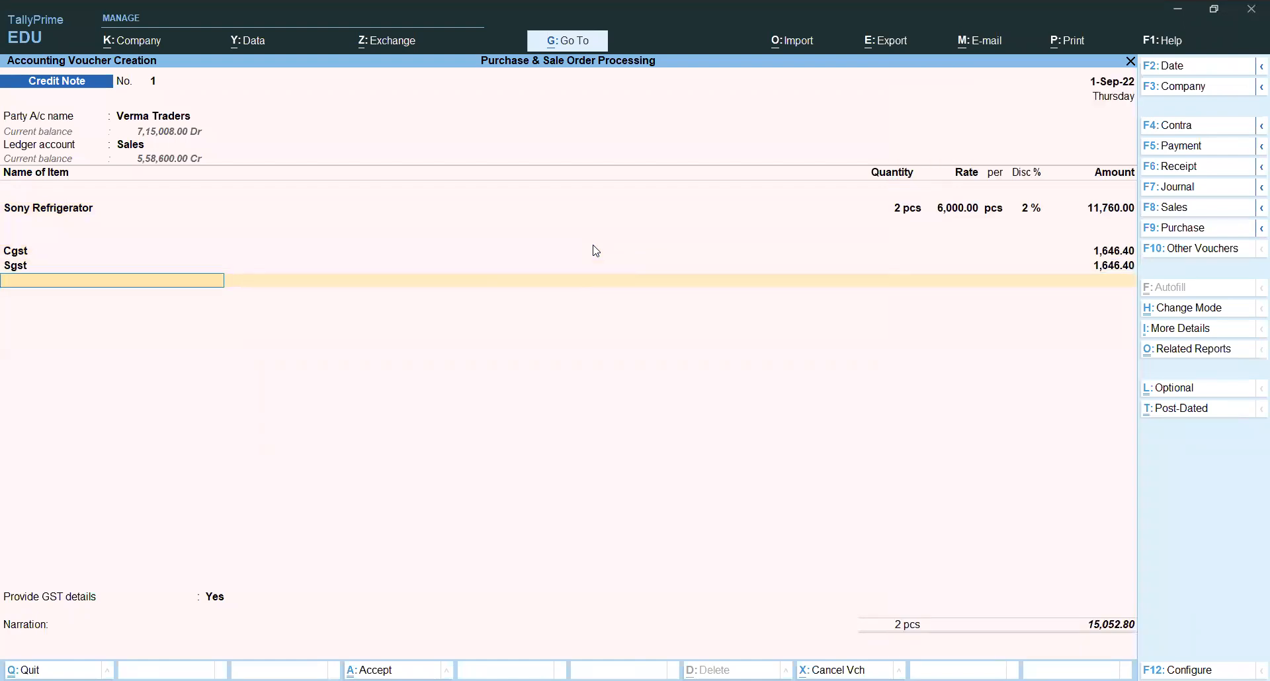
{"action": "type", "text": "n"}
{"action": "key", "text": "Return"}
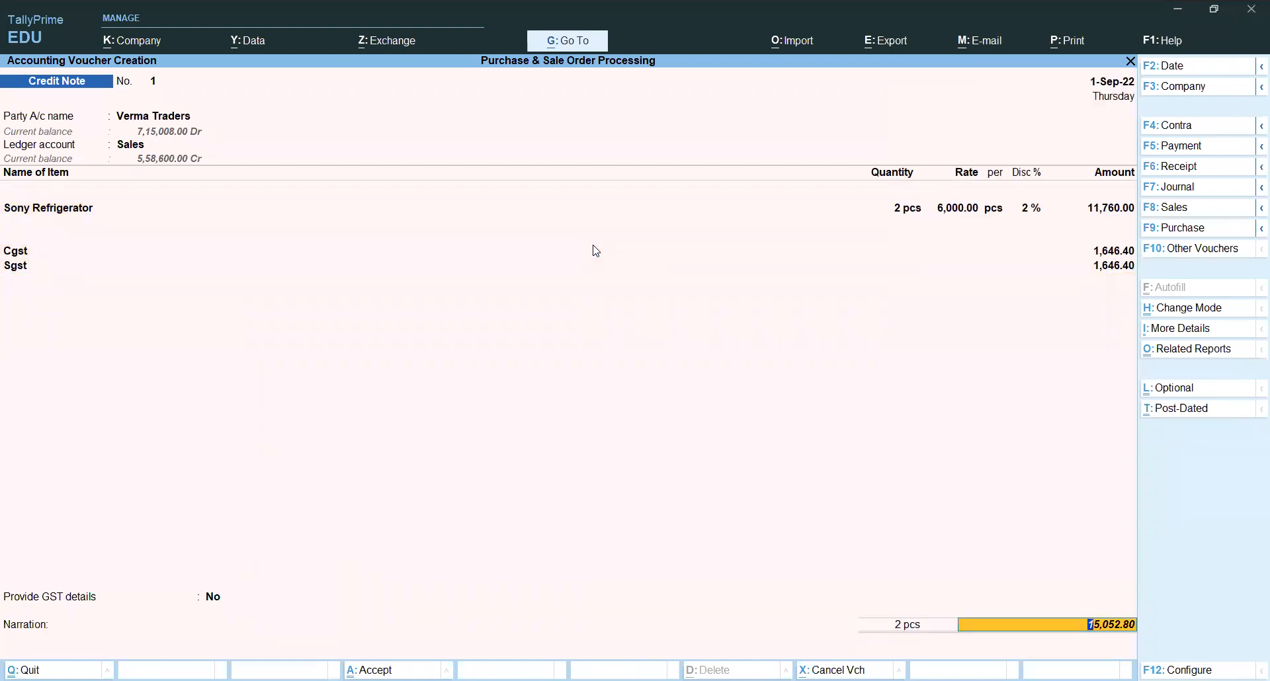
Allocate the credit note as Agst Ref against Verma Traders' bill 1, save the voucher and leave voucher entry
{"action": "key", "text": "Return"}
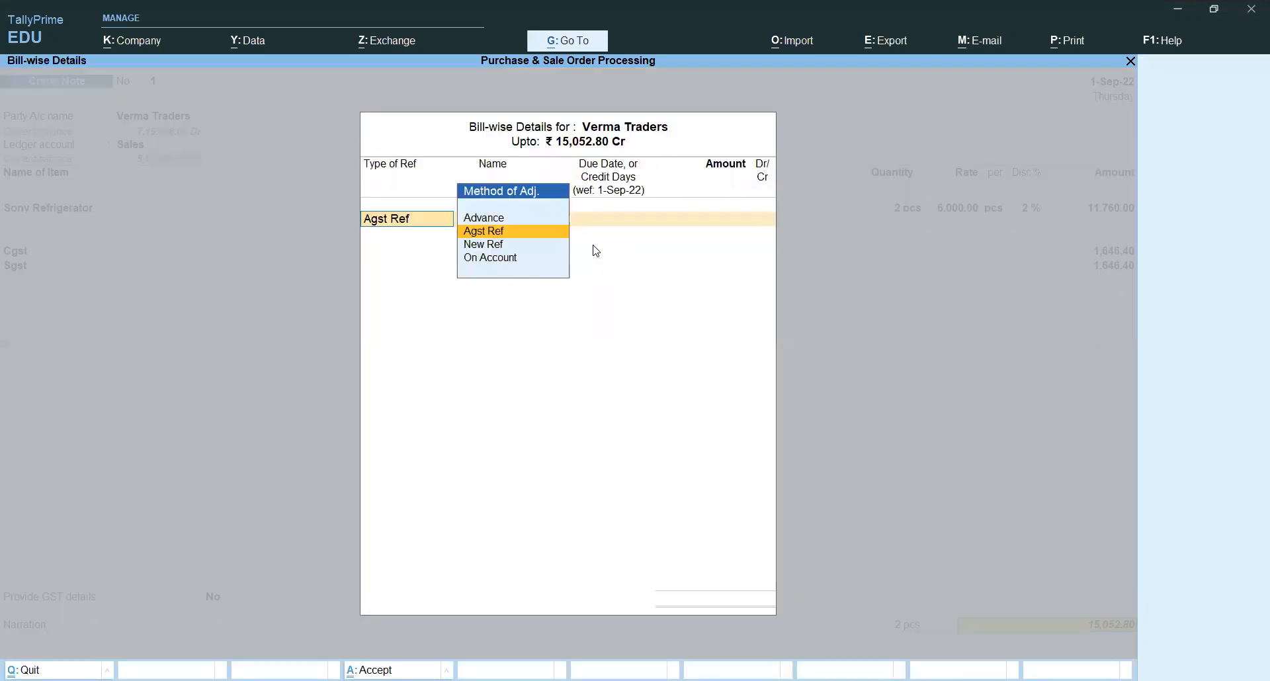
{"action": "key", "text": "Return"}
{"action": "key", "text": "Return"}
{"action": "key", "text": "Return"}
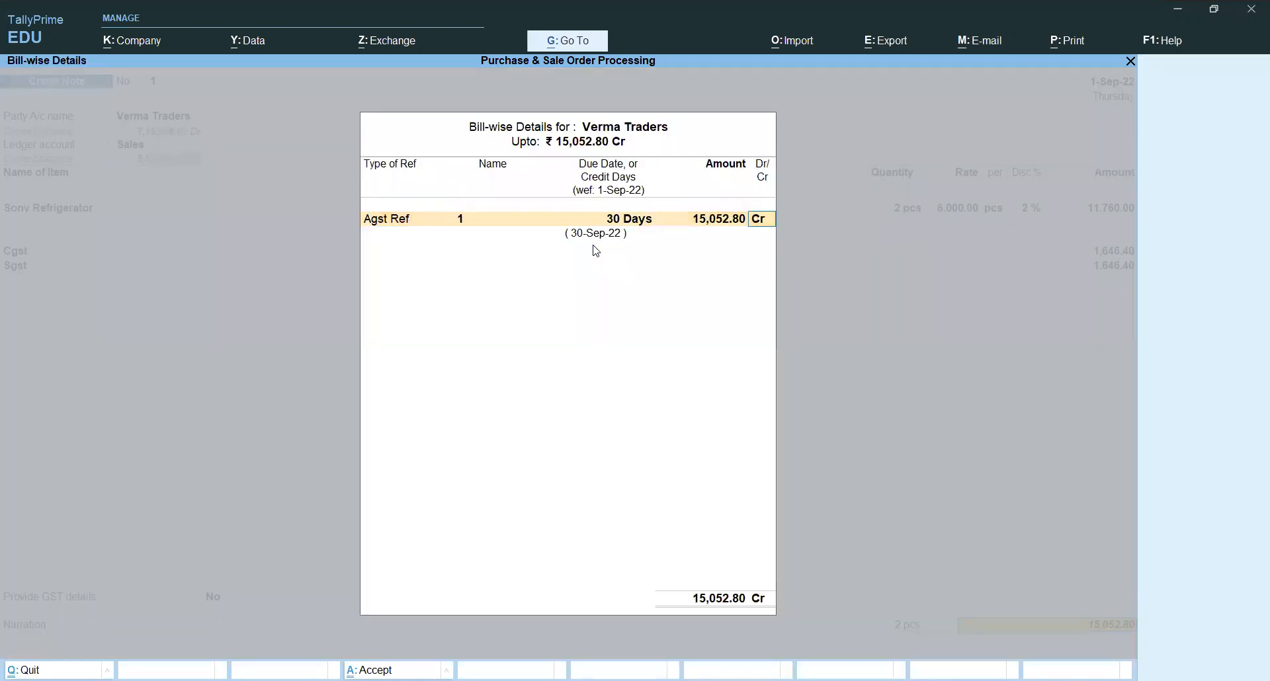
{"action": "key", "text": "Return"}
{"action": "key", "text": "Return"}
{"action": "key", "text": "Return"}
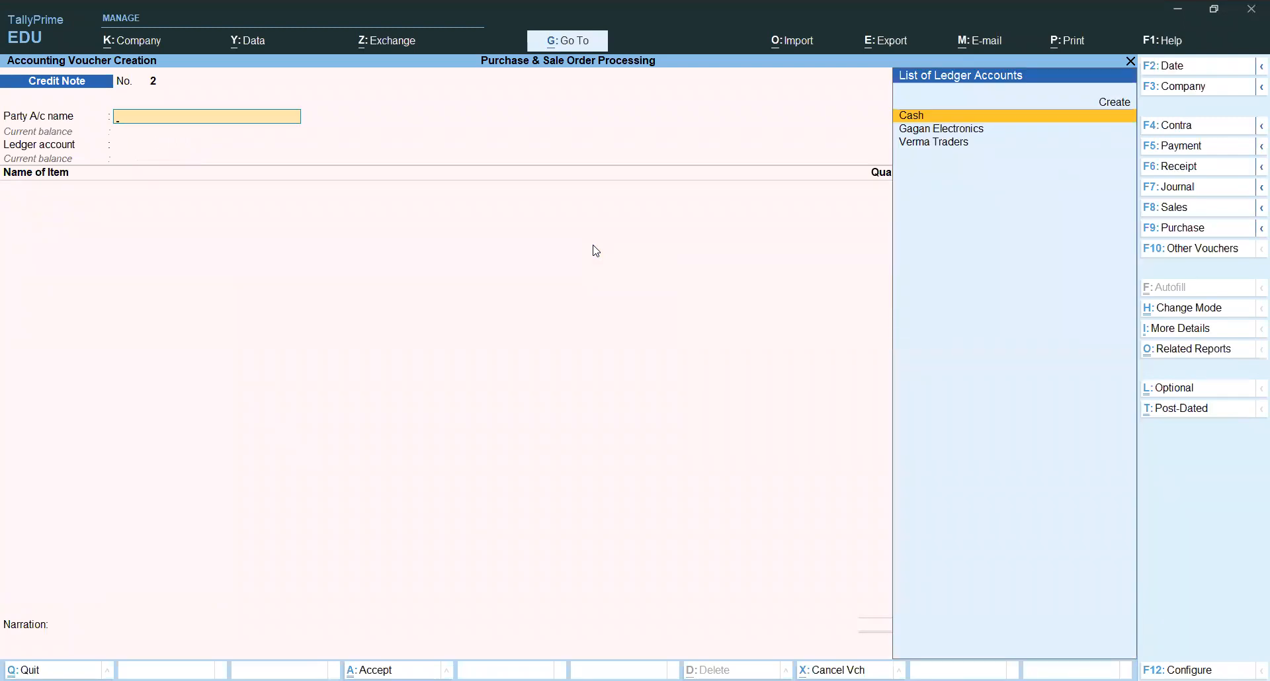
{"action": "key", "text": "Escape"}
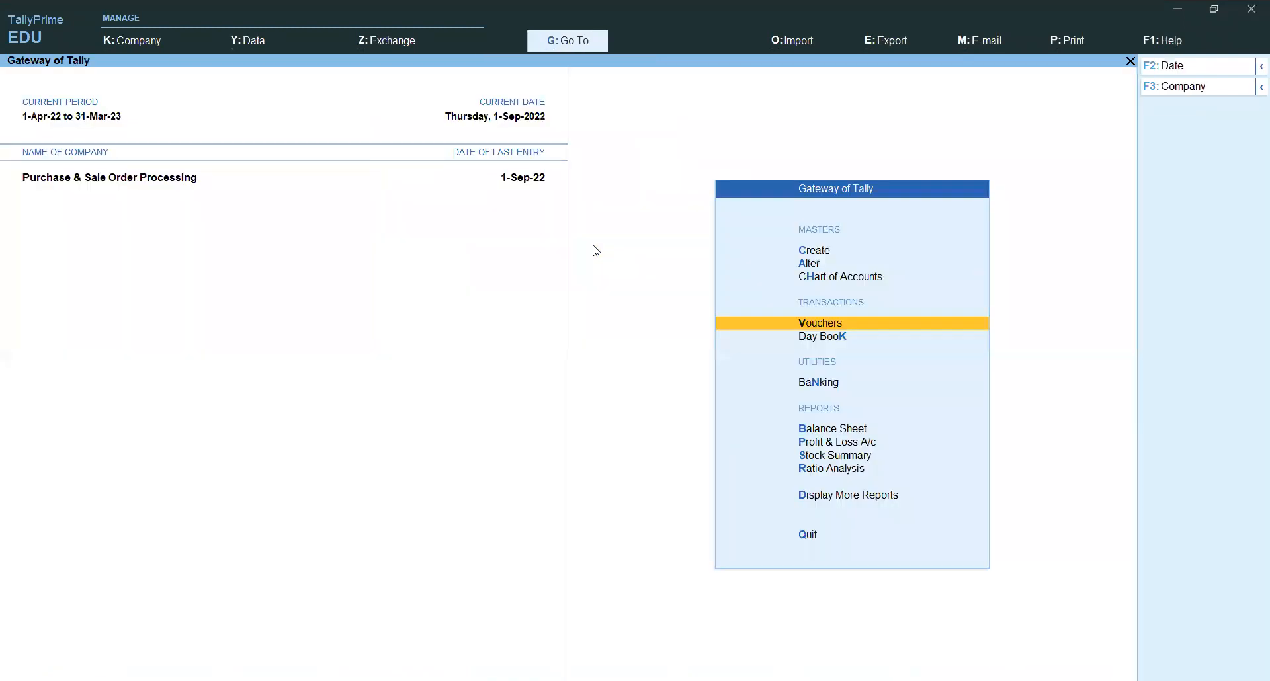
Open the Profit & Loss A/c report and switch it to the detailed view
{"action": "key", "text": "Down"}
{"action": "key", "text": "Down"}
{"action": "key", "text": "Down"}
{"action": "key", "text": "Down"}
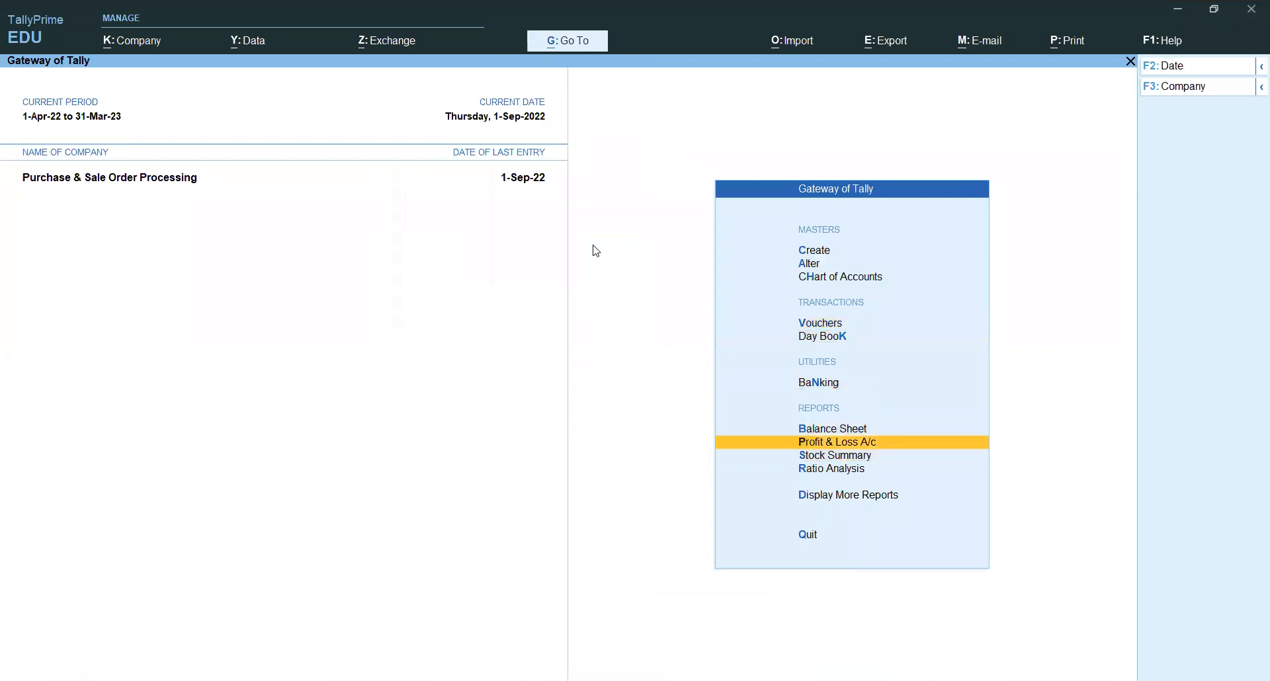
{"action": "key", "text": "Return"}
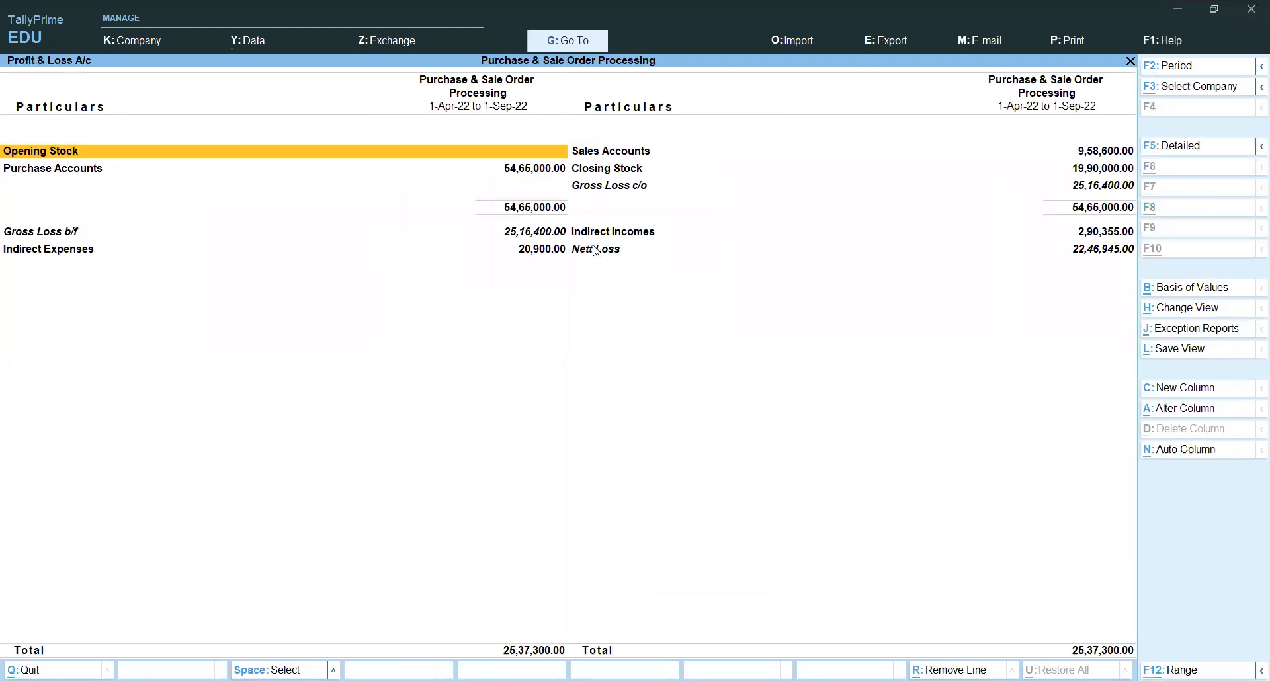
{"action": "key", "text": "alt+F2"}
{"action": "key", "text": "Escape"}
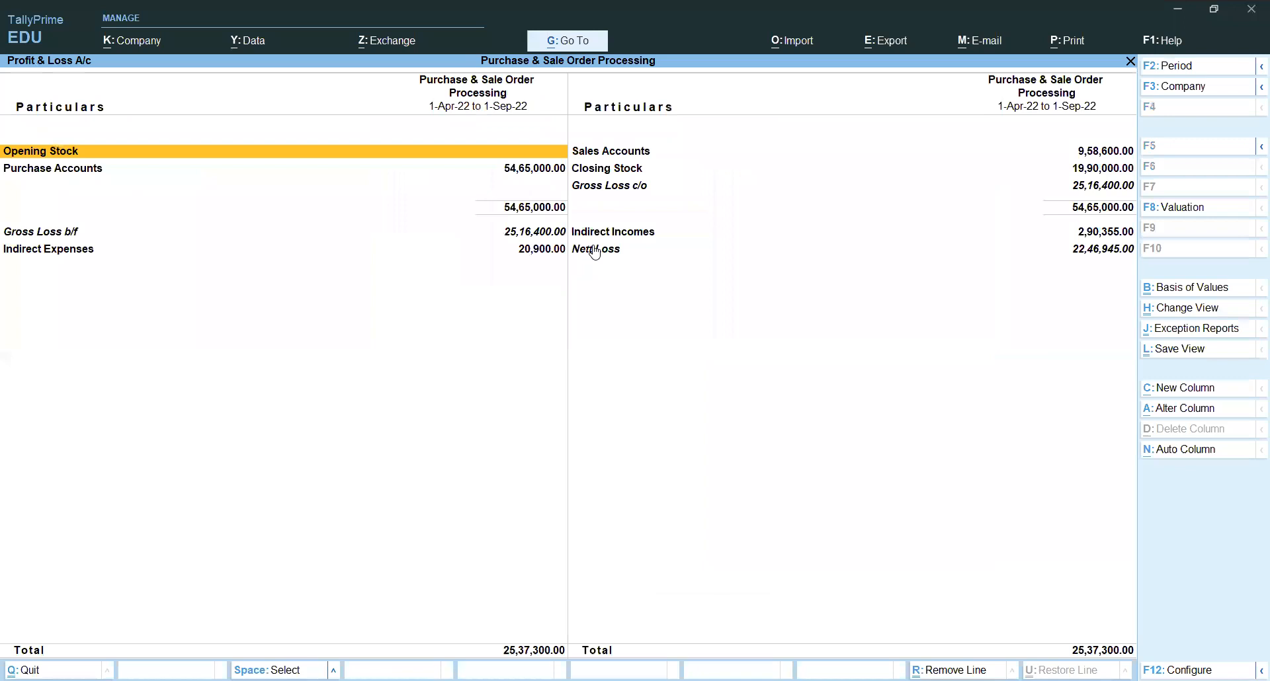
{"action": "key", "text": "alt+F2"}
{"action": "key", "text": "Escape"}
{"action": "key", "text": "alt+F5"}
{"action": "key", "text": "Down"}
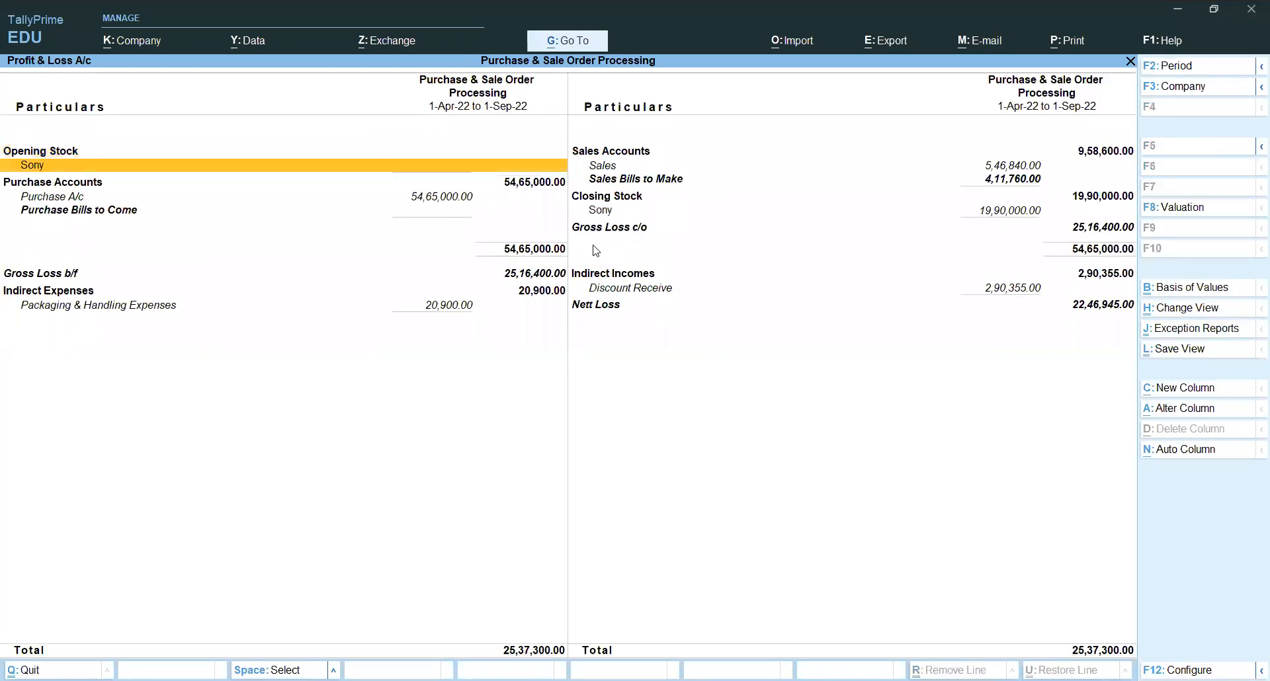
Examine the Sales ledger's monthly summary for August and September, and return to the Gateway of Tally
{"action": "key", "text": "Right"}
{"action": "key", "text": "Return"}
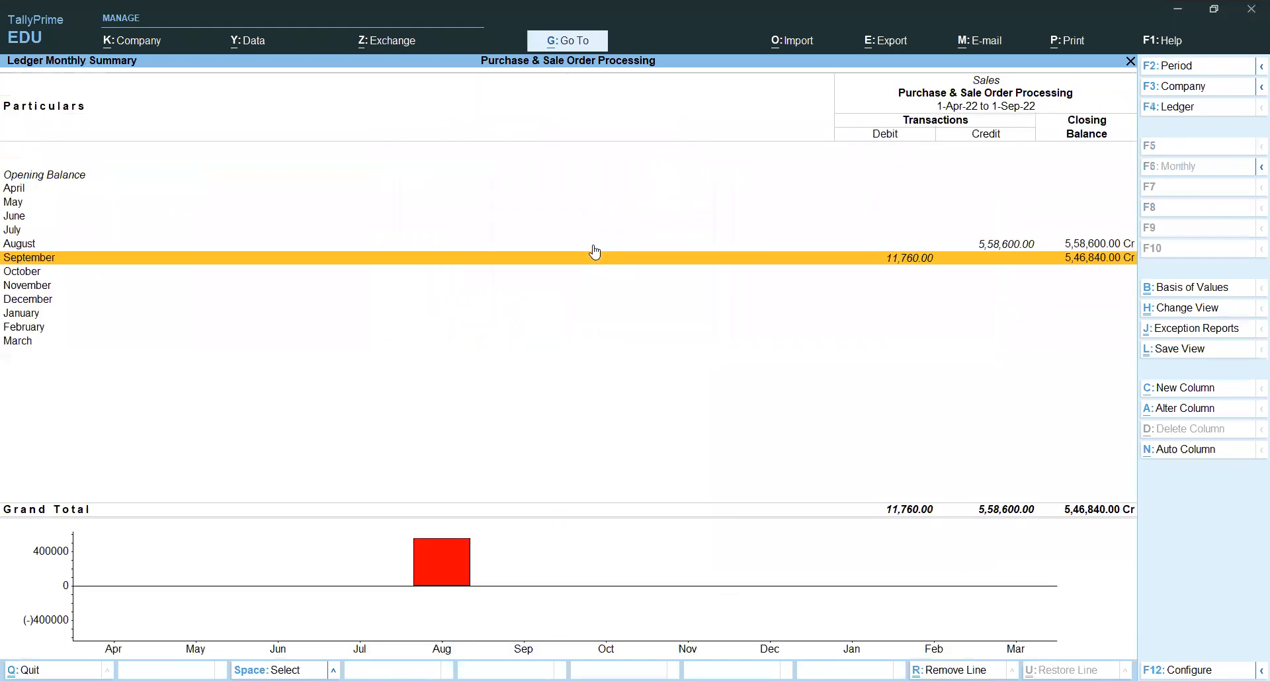
{"action": "key", "text": "Up"}
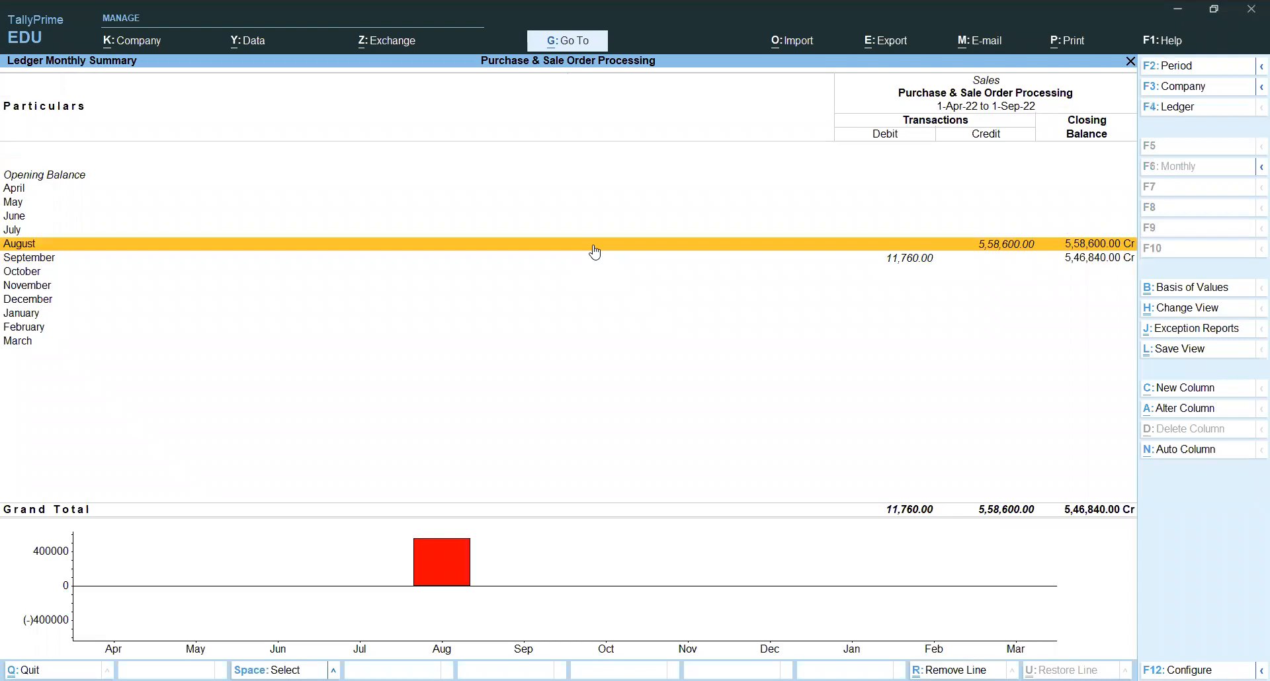
{"action": "key", "text": "Down"}
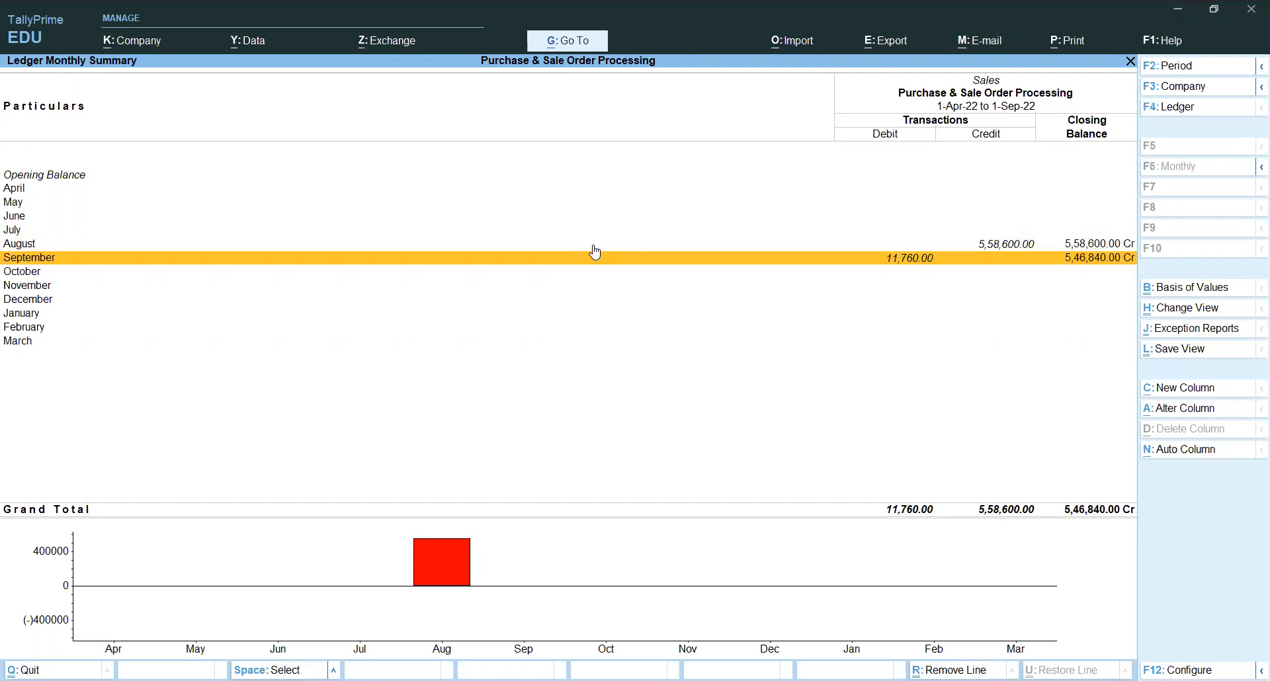
{"action": "key", "text": "Escape"}
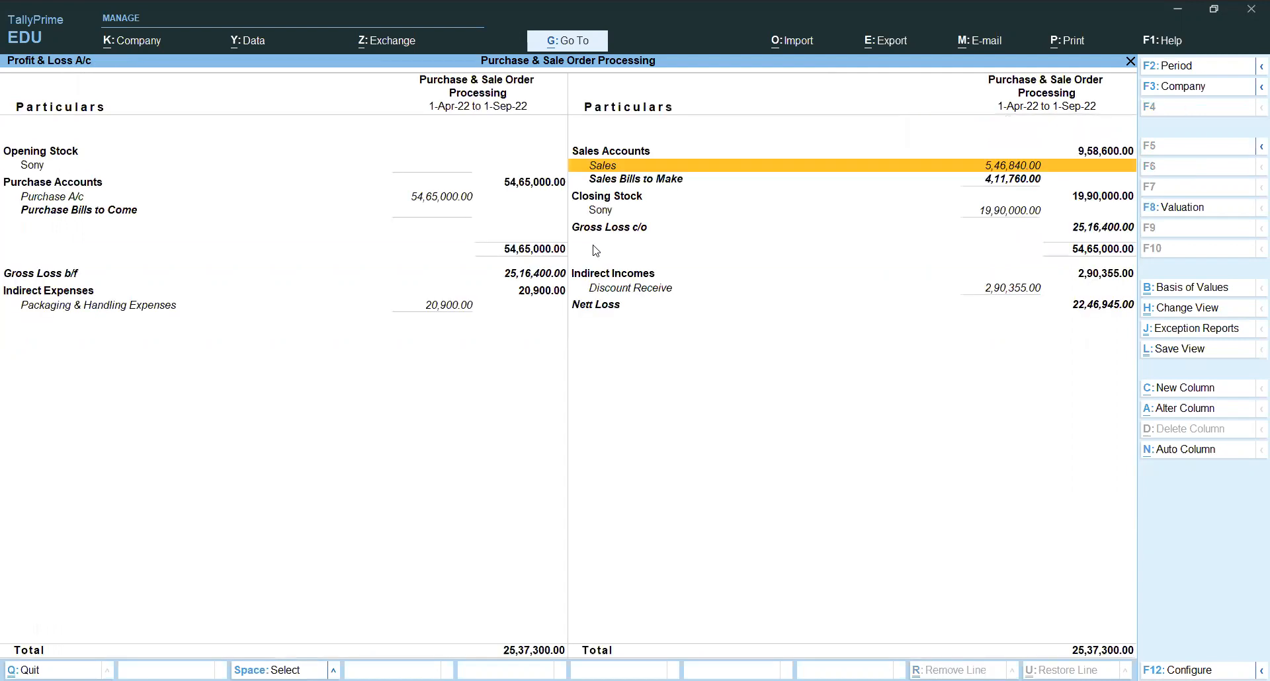
{"action": "key", "text": "Escape"}
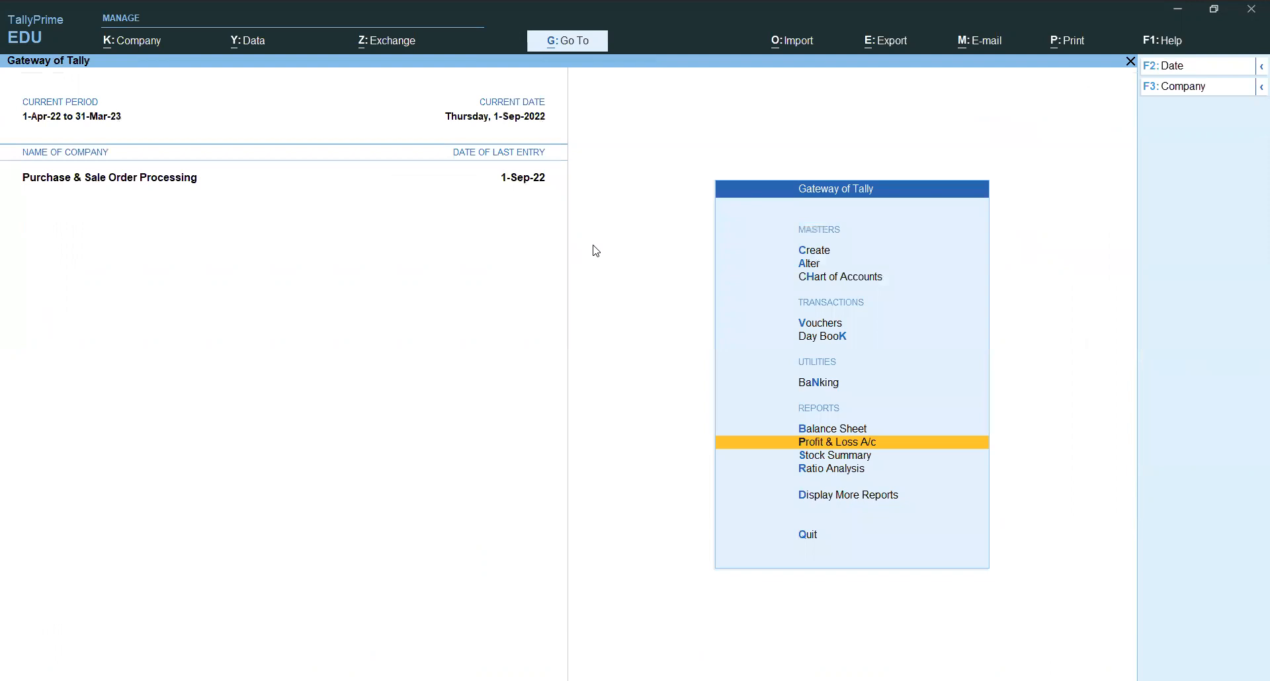
Reopen the detailed Profit & Loss A/c, examine the pending bills under Sales Bills to Make, and close the report
{"action": "key", "text": "Return"}
{"action": "key", "text": "Down"}
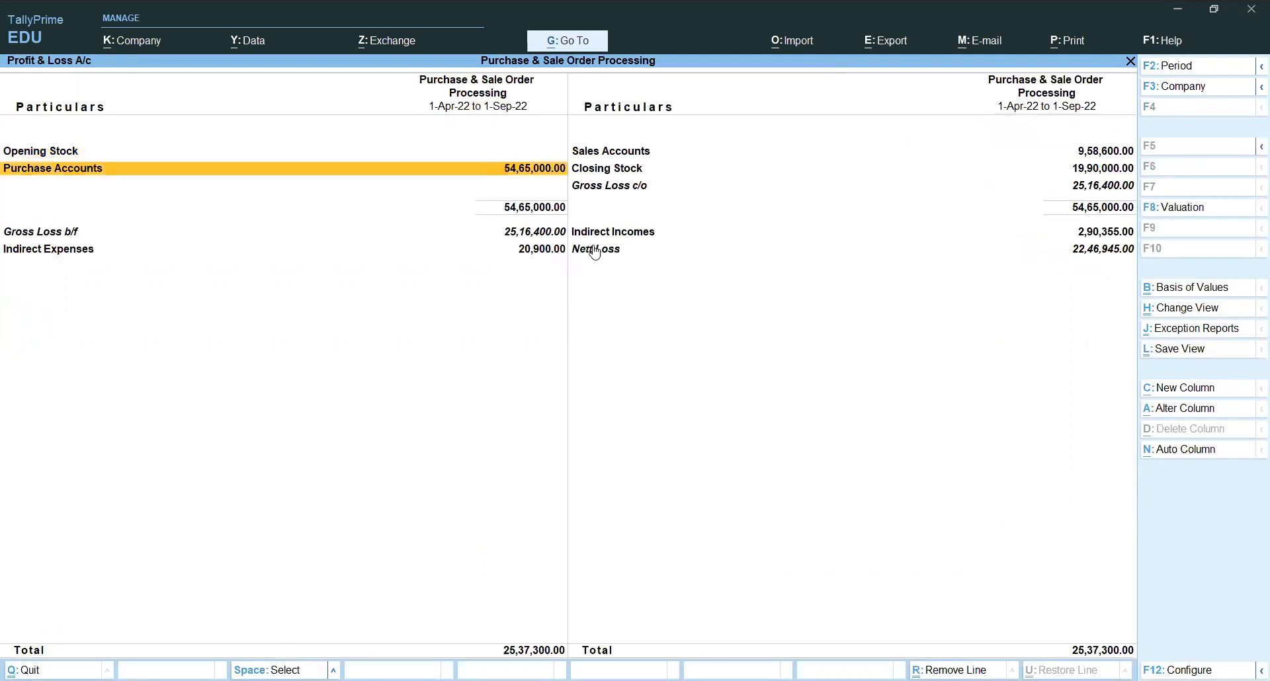
{"action": "key", "text": "Up"}
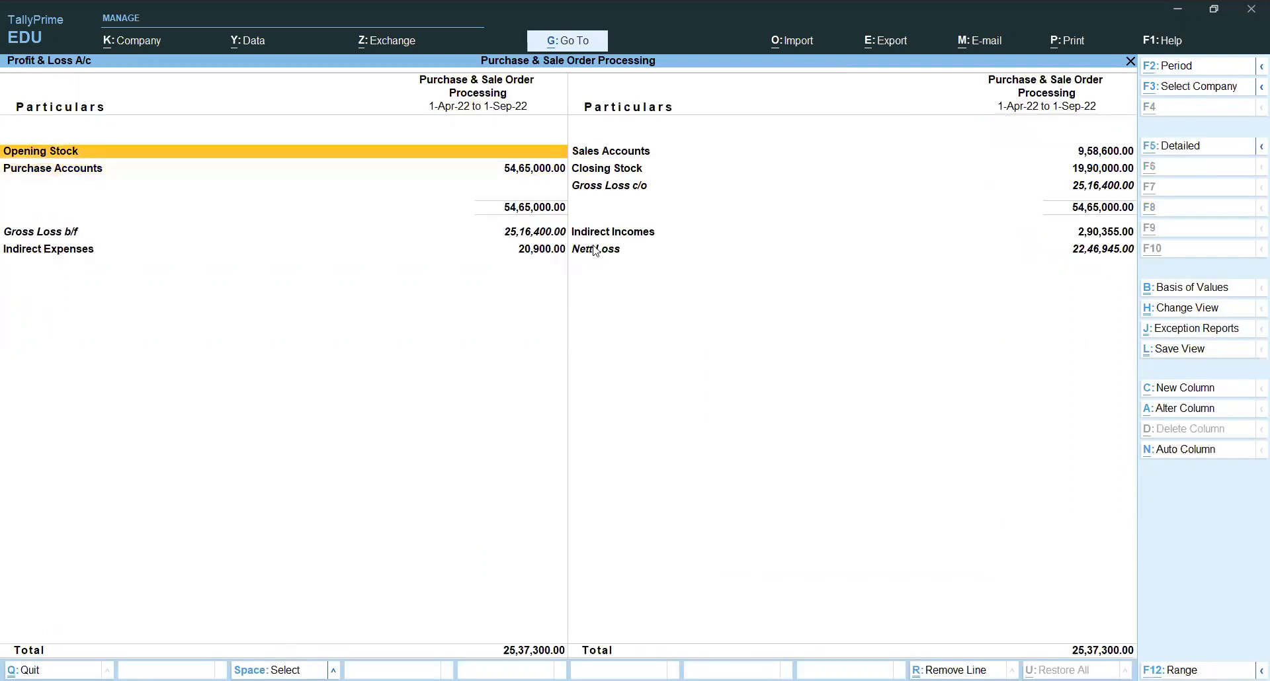
{"action": "key", "text": "alt+F5"}
{"action": "key", "text": "Down"}
{"action": "key", "text": "Right"}
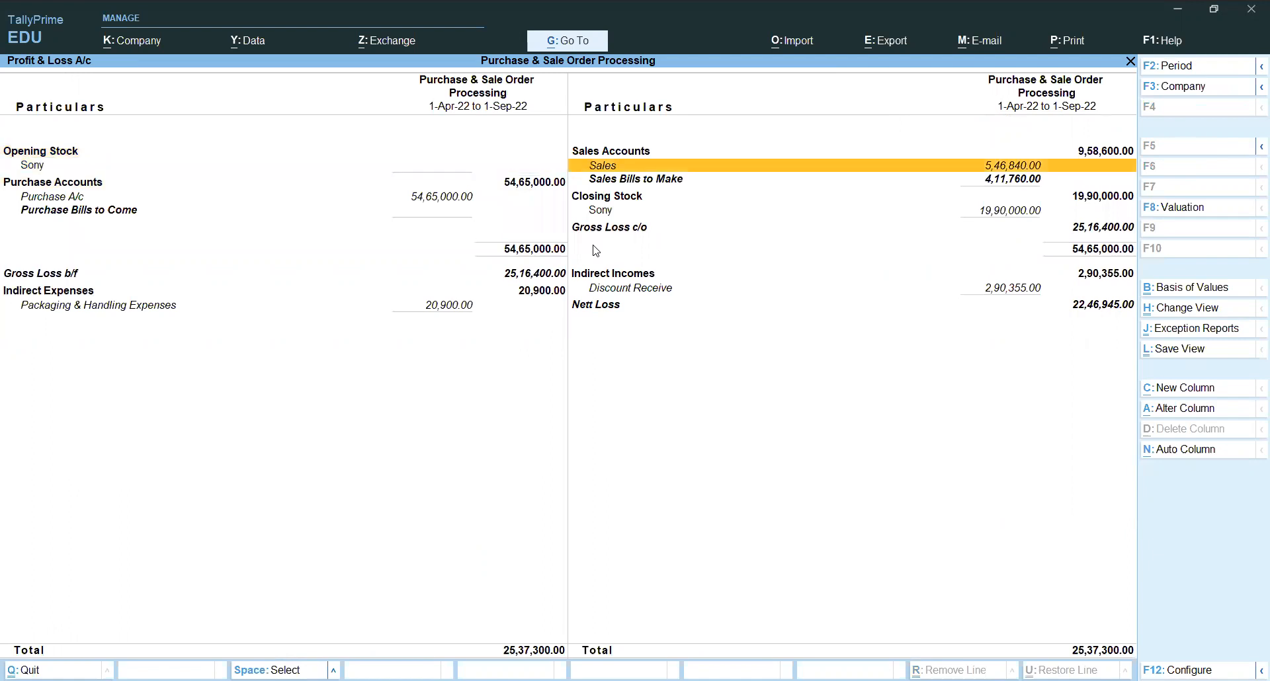
{"action": "key", "text": "Down"}
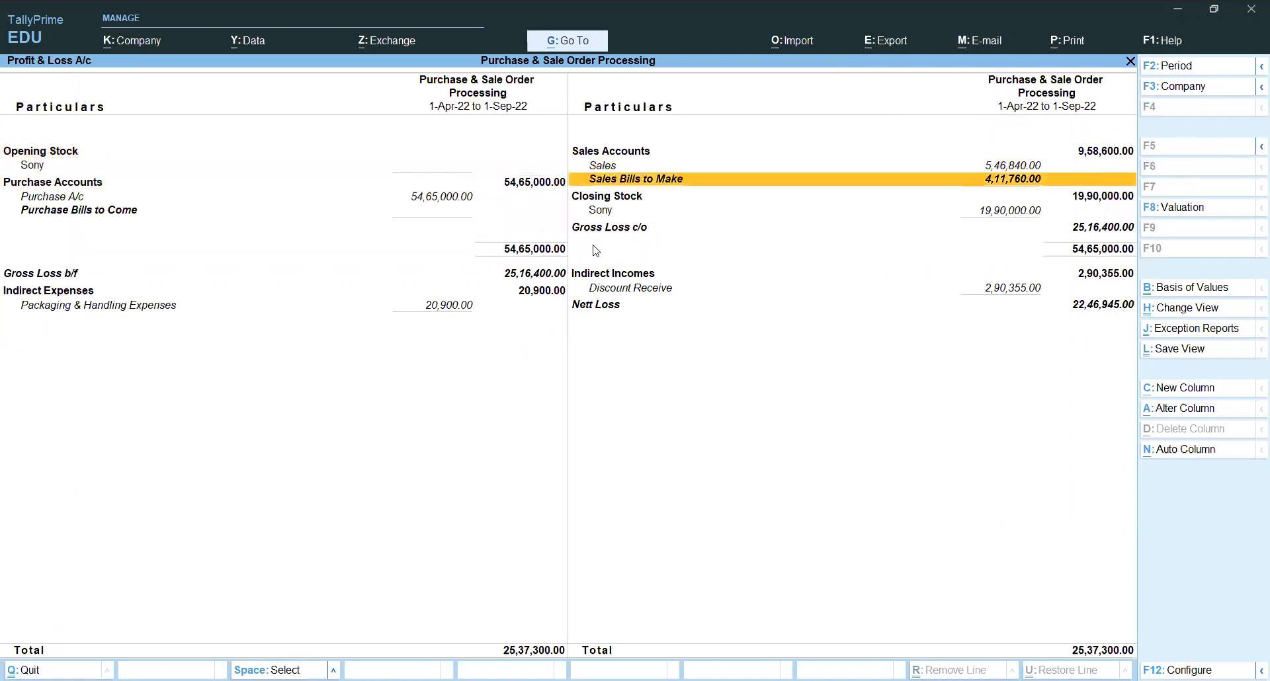
{"action": "key", "text": "Return"}
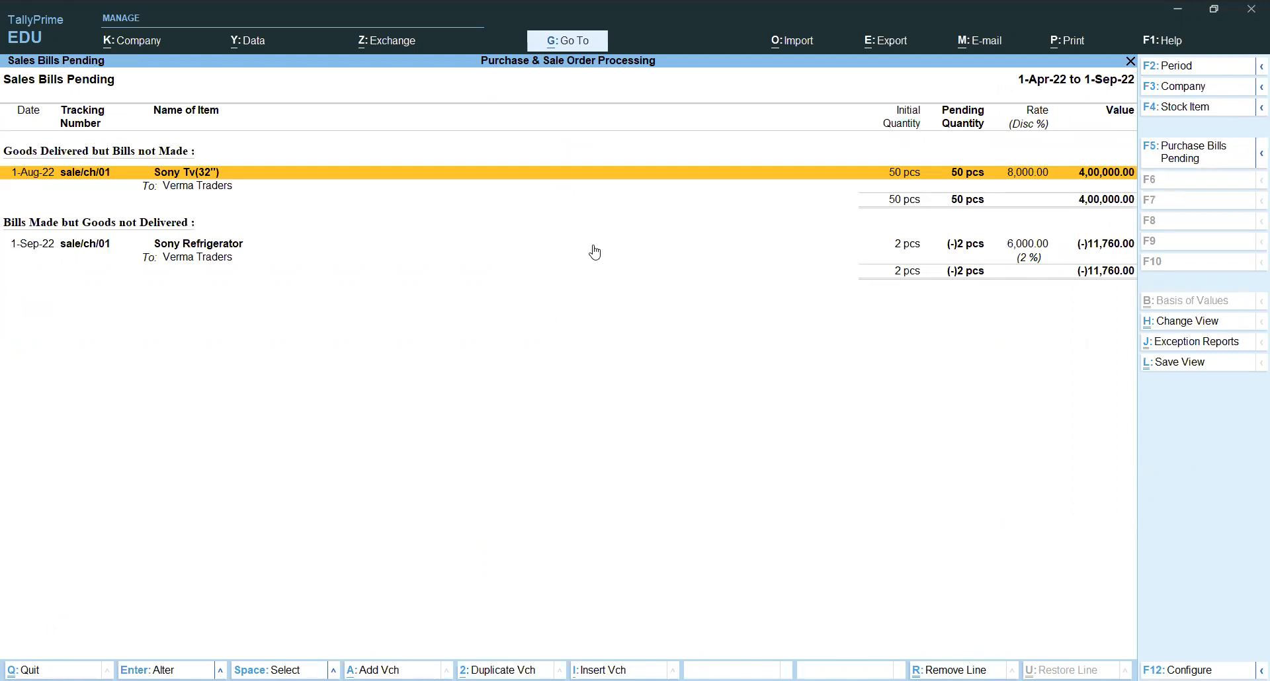
{"action": "key", "text": "Escape"}
{"action": "key", "text": "Escape"}
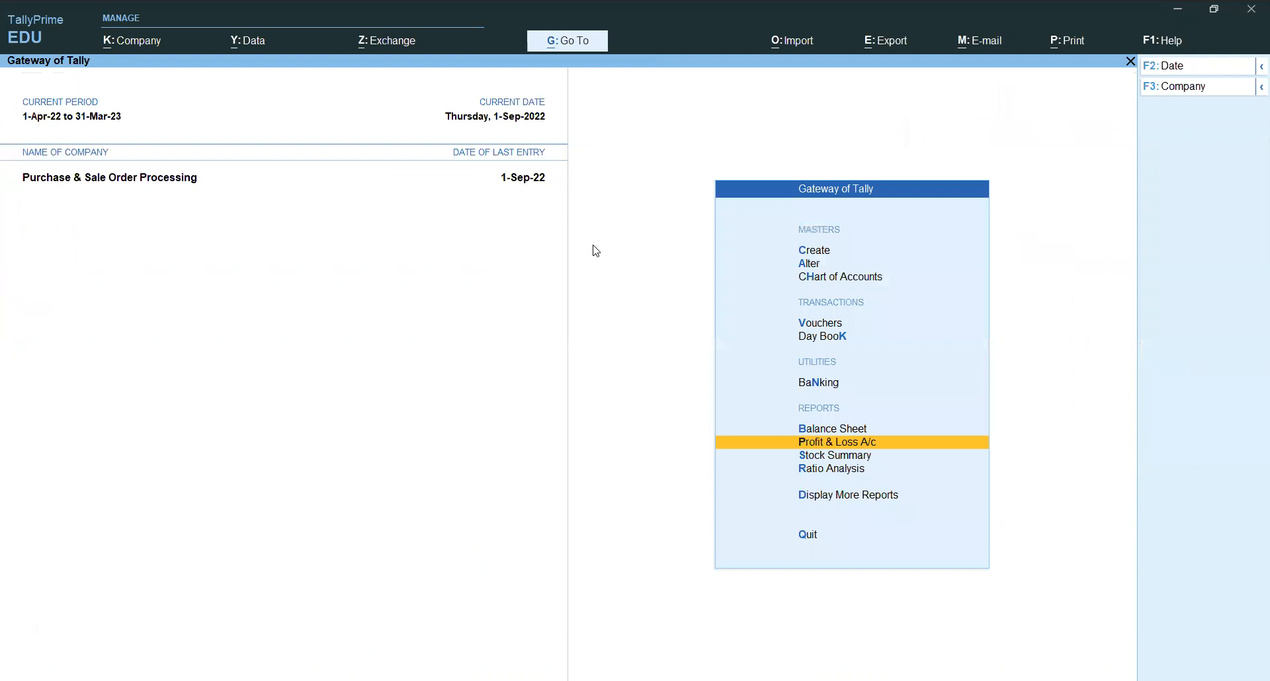
Open voucher entry from the Gateway of Tally and switch the voucher type to Receipt
{"action": "key", "text": "Up"}
{"action": "key", "text": "Up"}
{"action": "key", "text": "Up"}
{"action": "key", "text": "Up"}
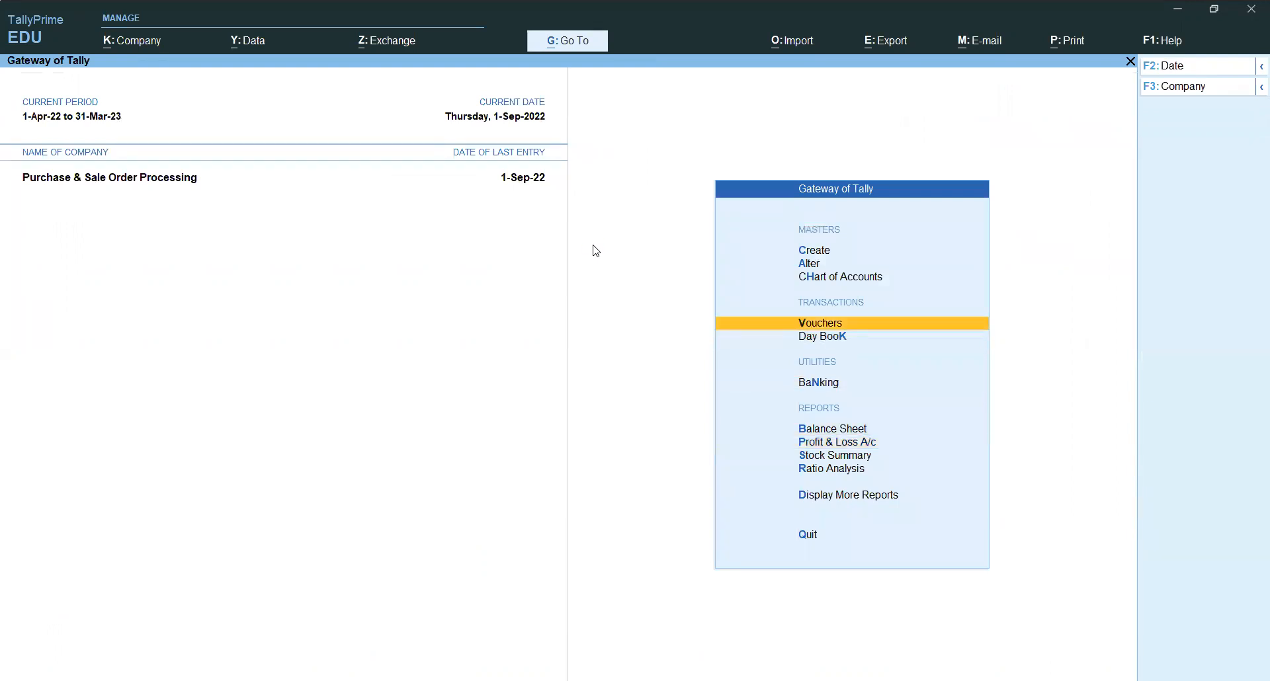
{"action": "key", "text": "Return"}
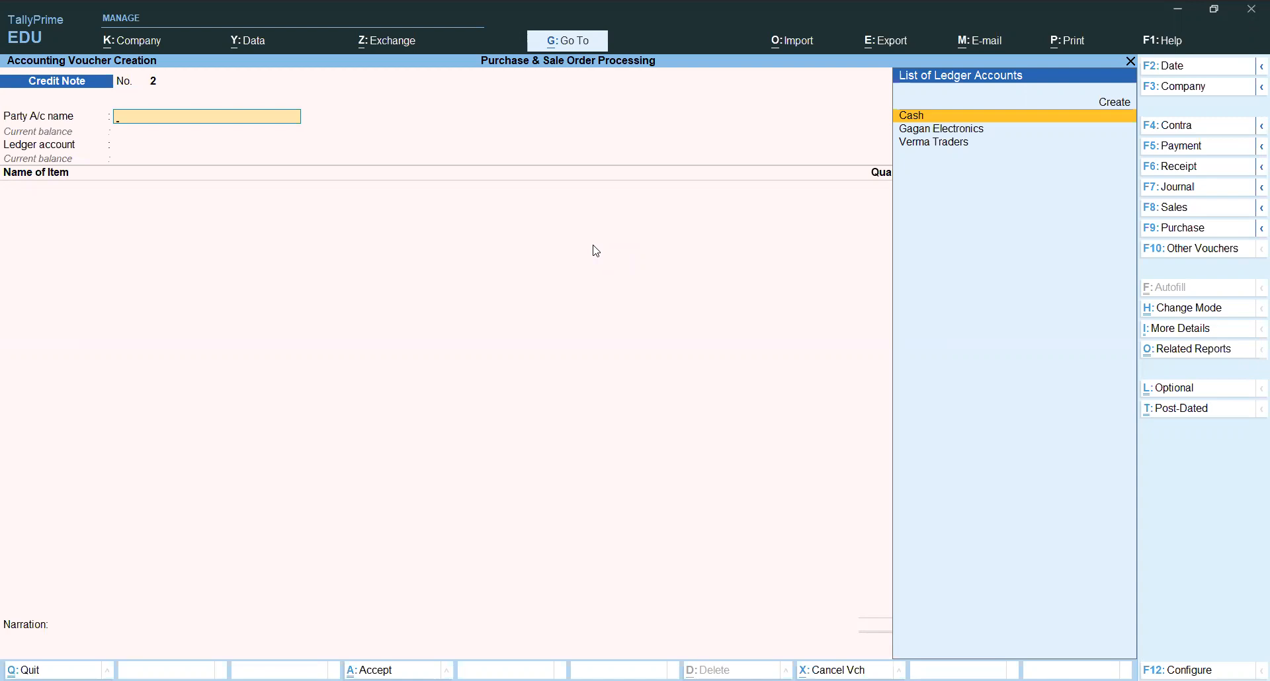
{"action": "key", "text": "F6"}
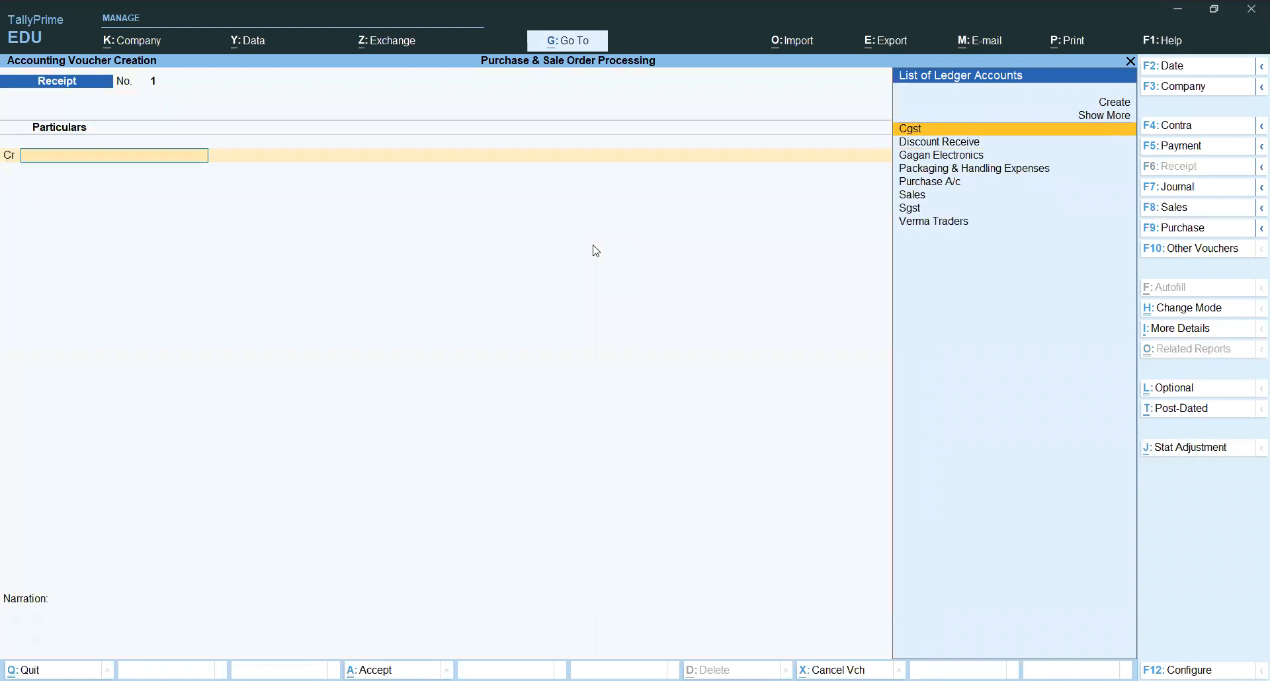
Credit Verma Traders with 5,00,000 in the receipt voucher
{"action": "key", "text": "Down"}
{"action": "key", "text": "Down"}
{"action": "key", "text": "Down"}
{"action": "key", "text": "Down"}
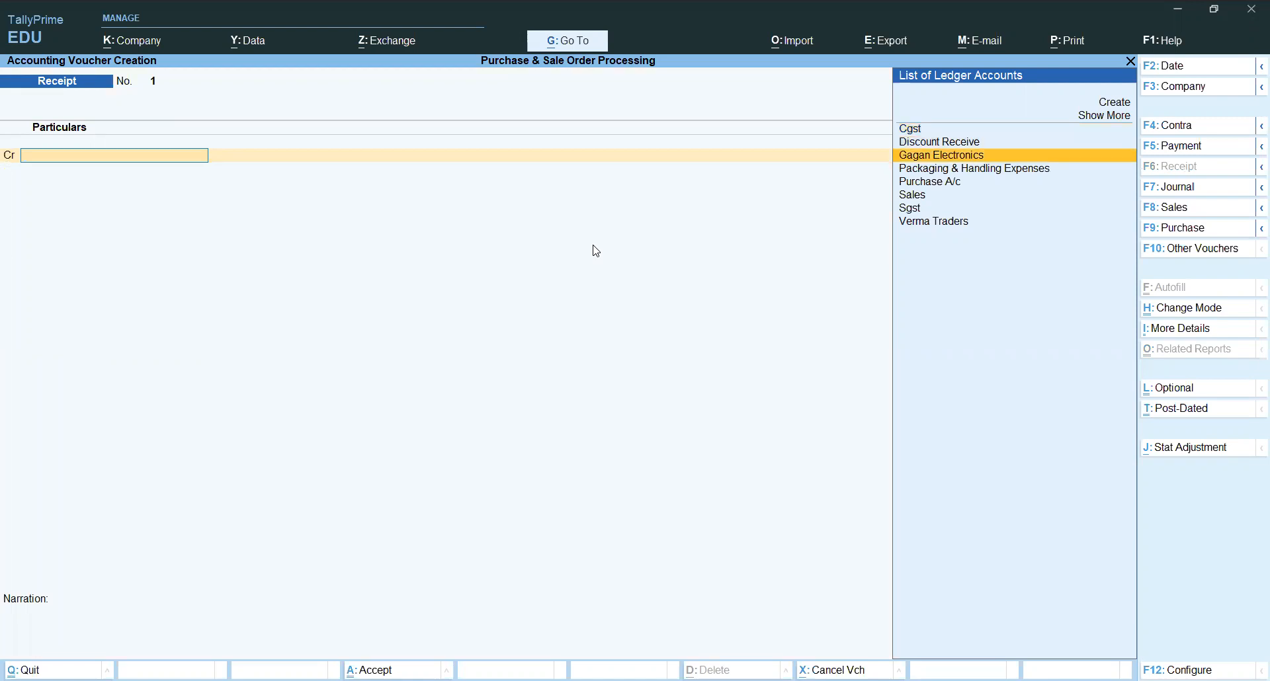
{"action": "key", "text": "Up"}
{"action": "key", "text": "Up"}
{"action": "key", "text": "Up"}
{"action": "key", "text": "Down"}
{"action": "key", "text": "Down"}
{"action": "key", "text": "Down"}
{"action": "key", "text": "Down"}
{"action": "key", "text": "Down"}
{"action": "key", "text": "Down"}
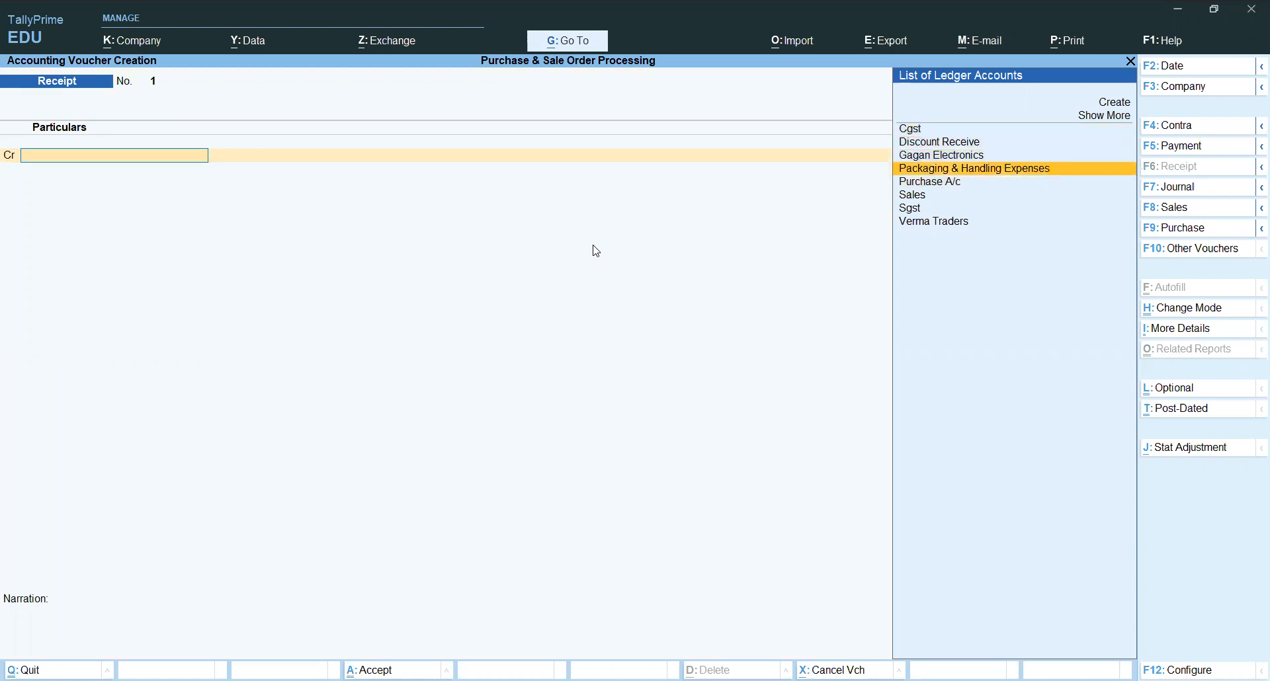
{"action": "key", "text": "Return"}
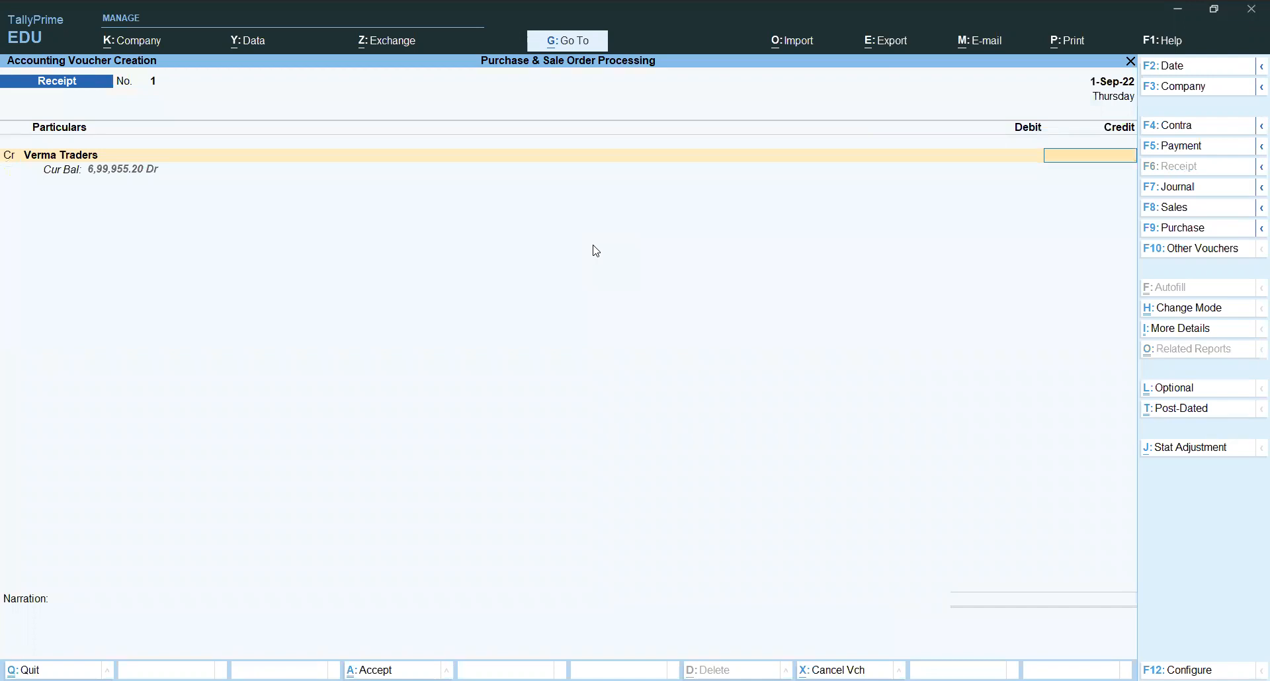
{"action": "type", "text": "500000"}
{"action": "key", "text": "Return"}
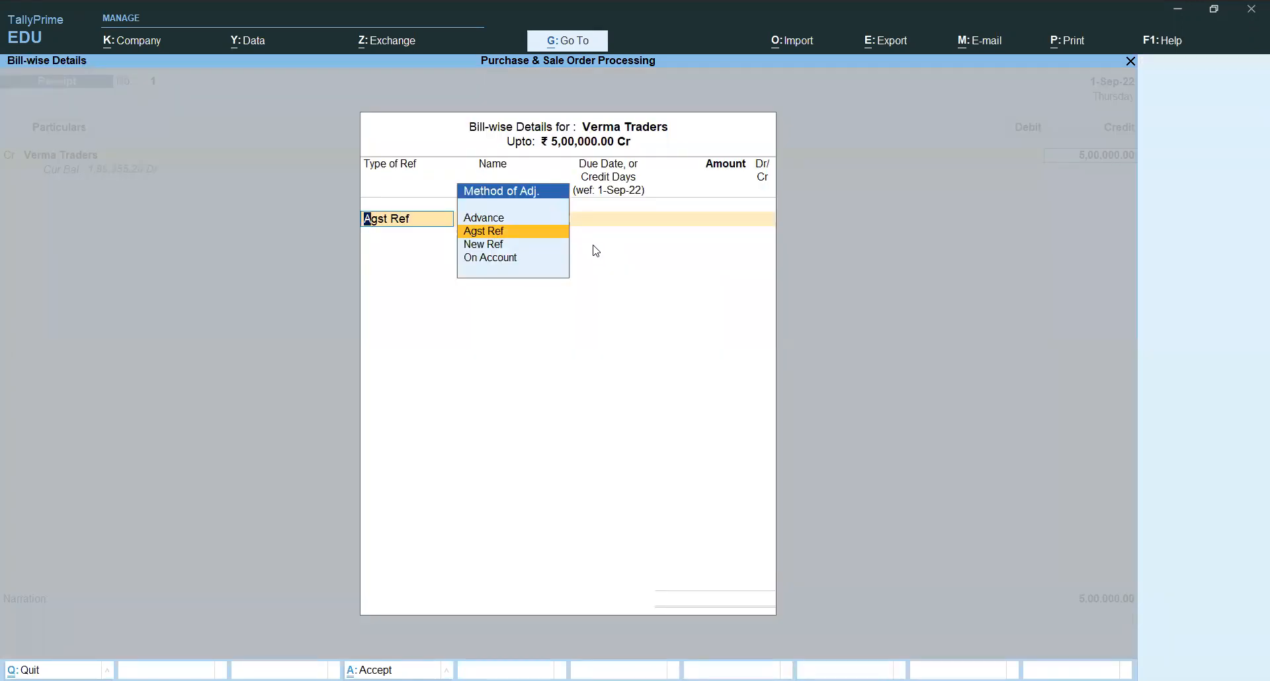
Allocate the receipt as Agst Ref against Verma Traders' pending bill 1
{"action": "key", "text": "Return"}
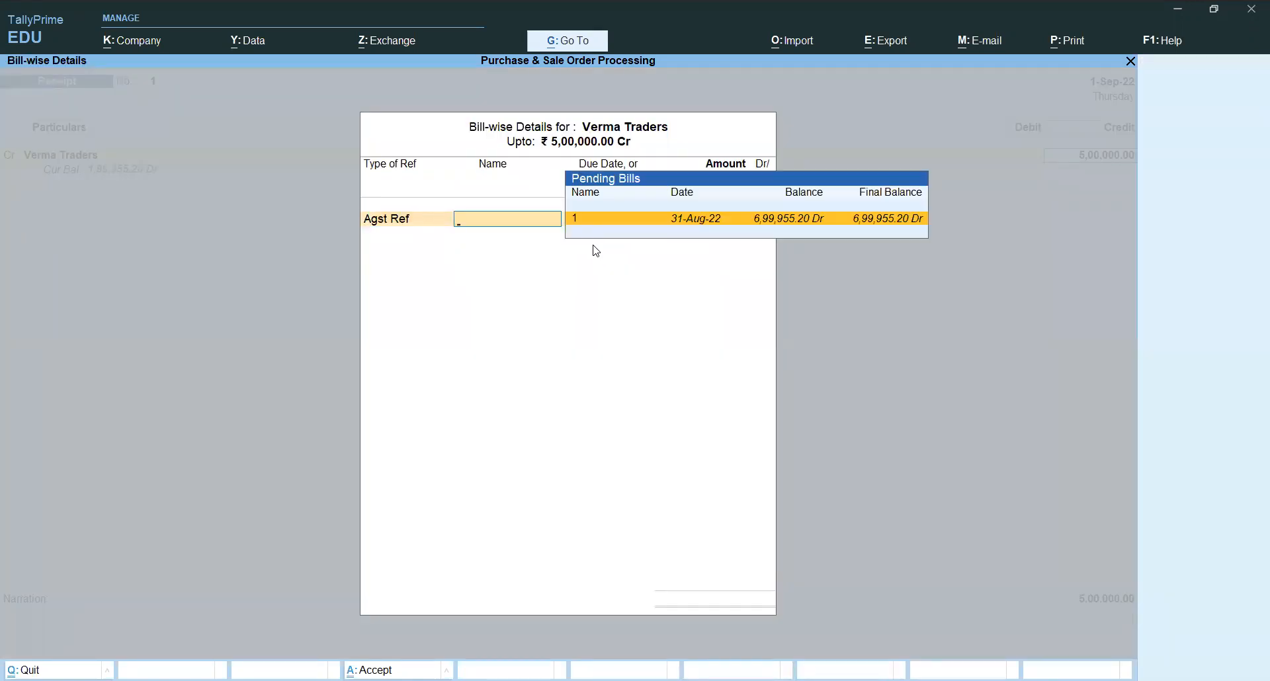
{"action": "key", "text": "Return"}
{"action": "key", "text": "Return"}
{"action": "key", "text": "Return"}
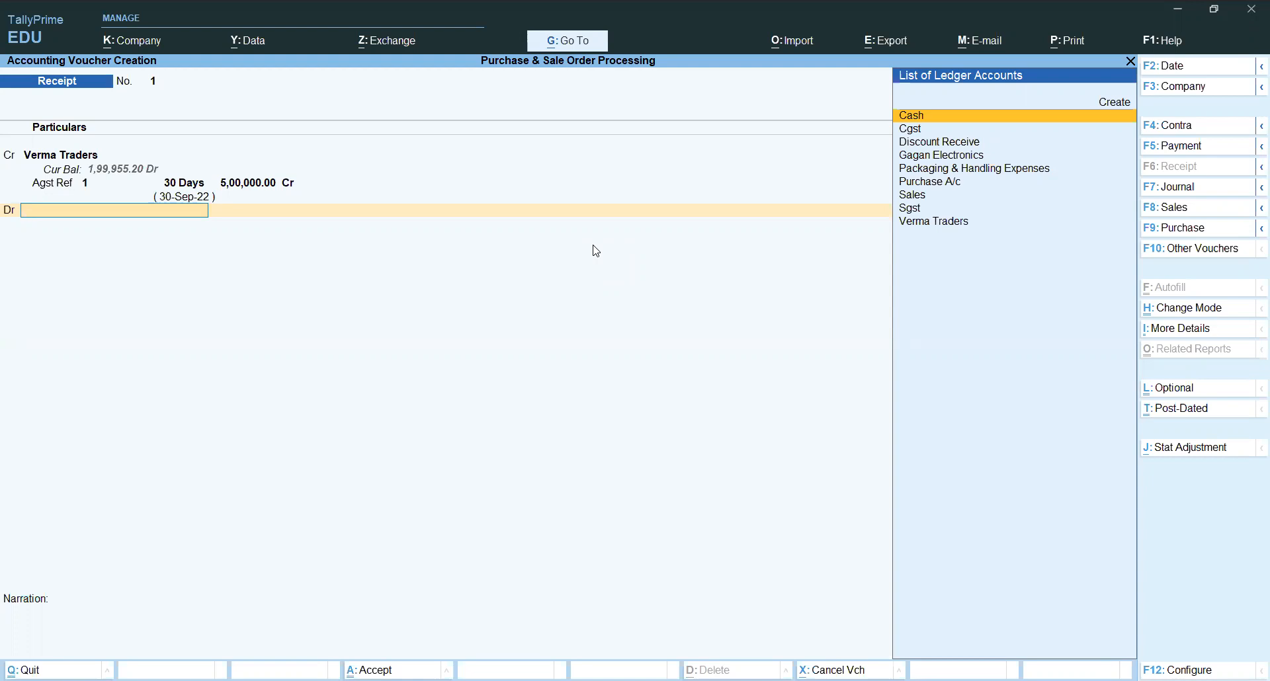
Debit Cash with 5,00,000, save the receipt without a narration and leave voucher entry
{"action": "key", "text": "Return"}
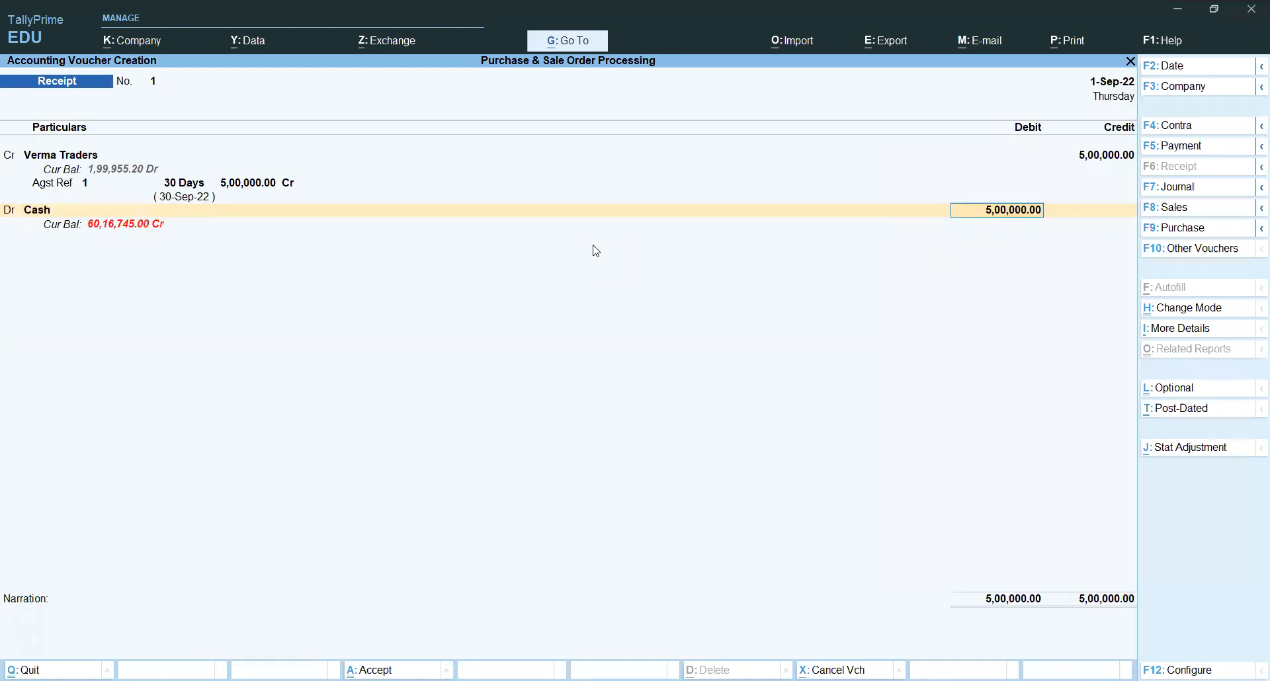
{"action": "key", "text": "Return"}
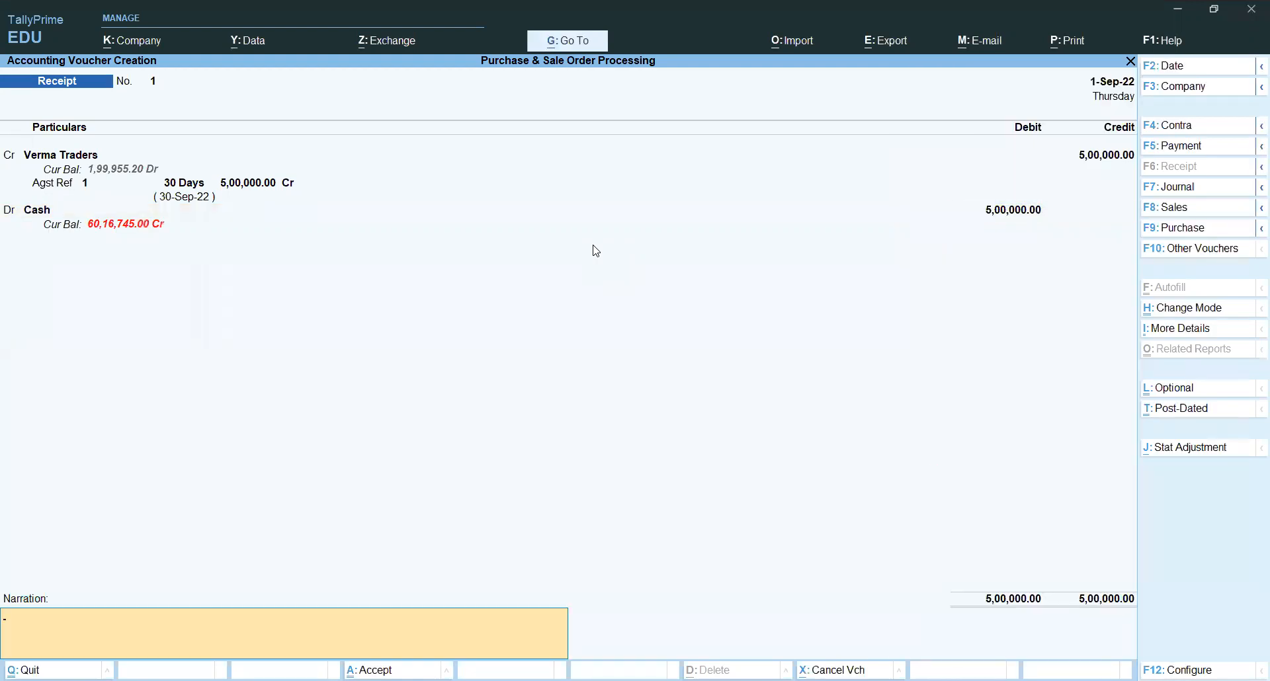
{"action": "key", "text": "Return"}
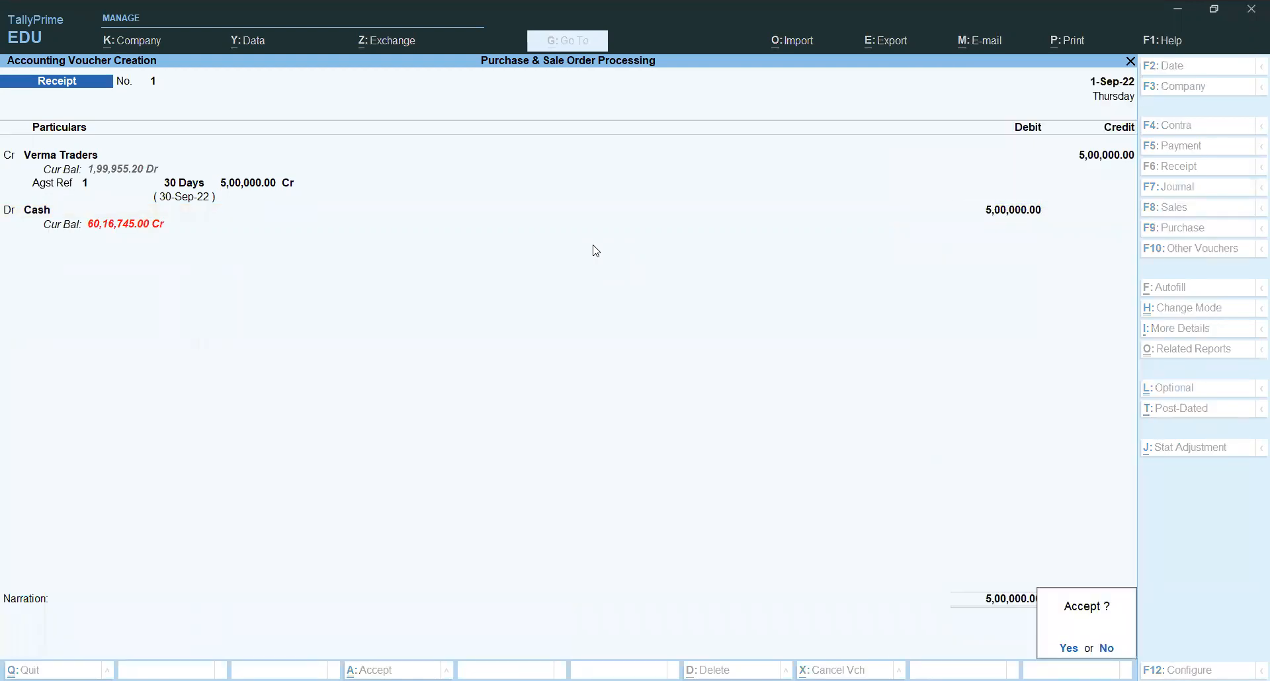
{"action": "key", "text": "Return"}
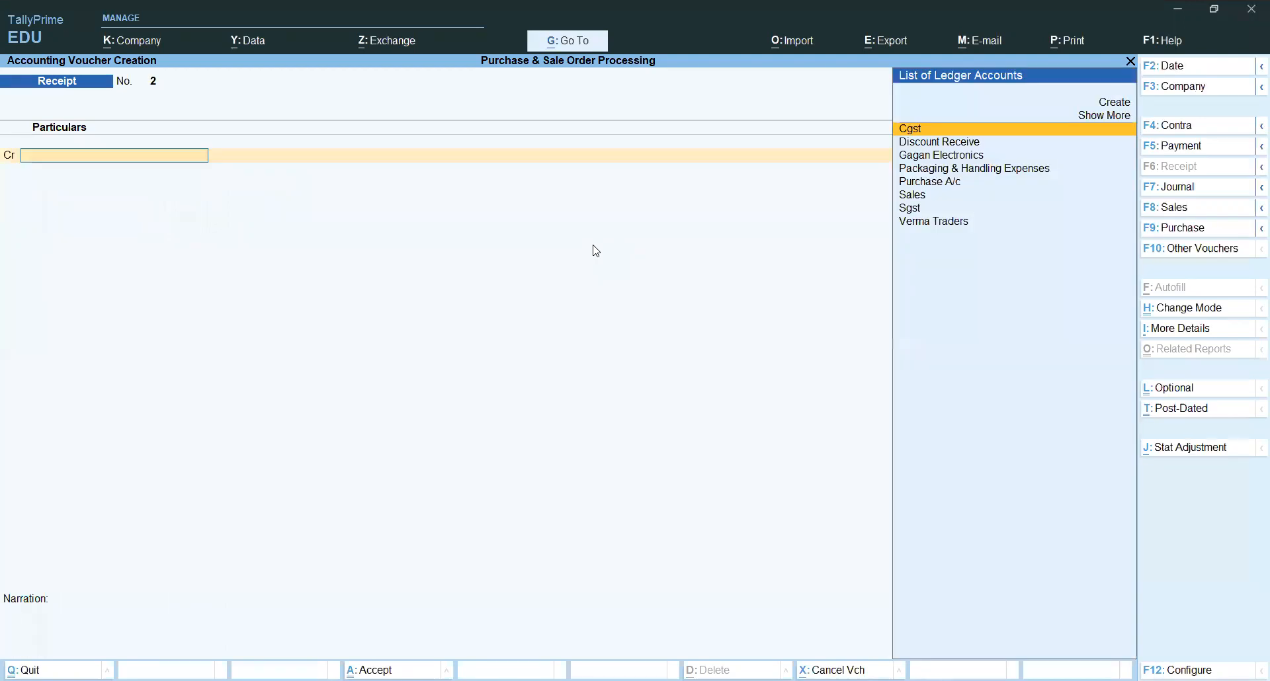
{"action": "key", "text": "Escape"}
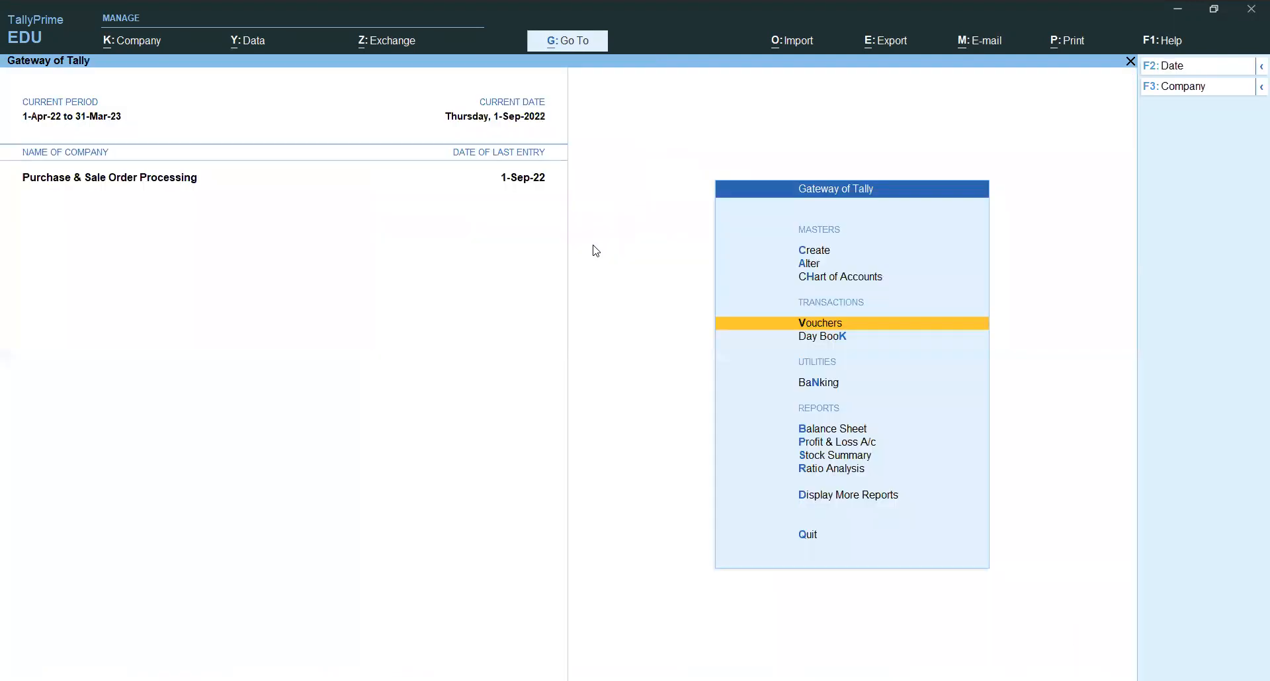
Open the Profit & Loss A/c report and display it in detail
{"action": "key", "text": "Down"}
{"action": "key", "text": "Down"}
{"action": "key", "text": "Down"}
{"action": "key", "text": "Down"}
{"action": "key", "text": "Down"}
{"action": "key", "text": "Up"}
{"action": "key", "text": "Return"}
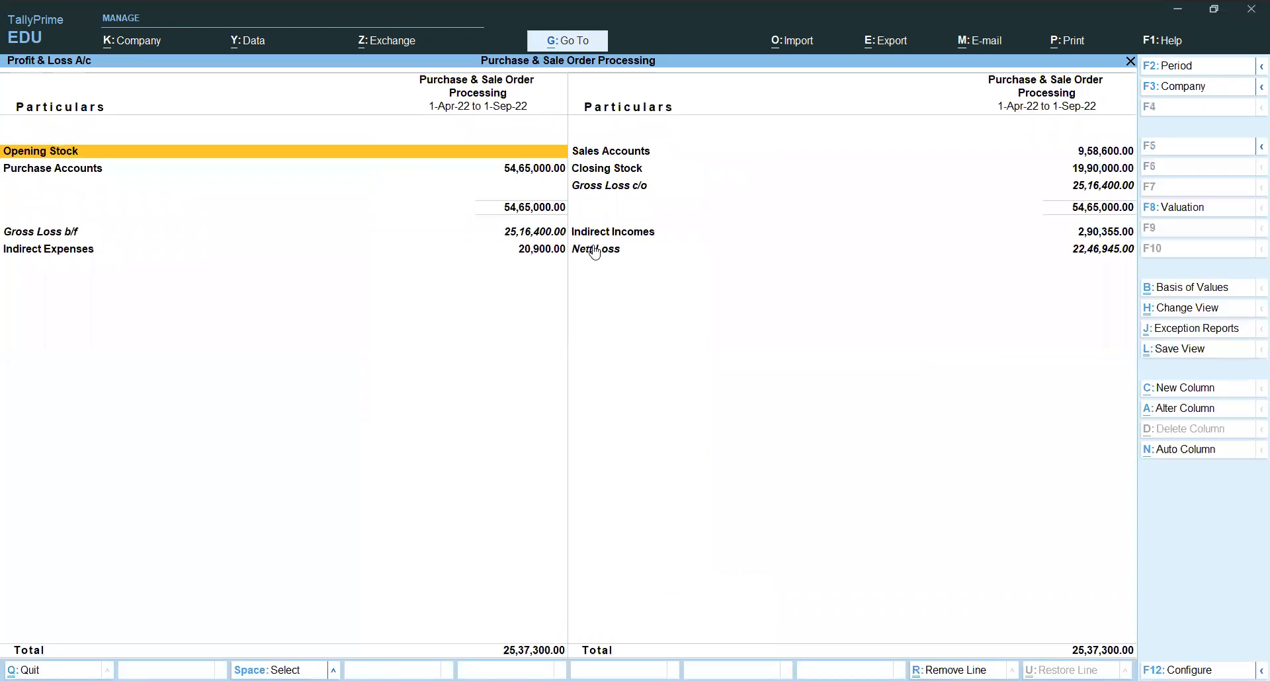
{"action": "key", "text": "alt+F5"}
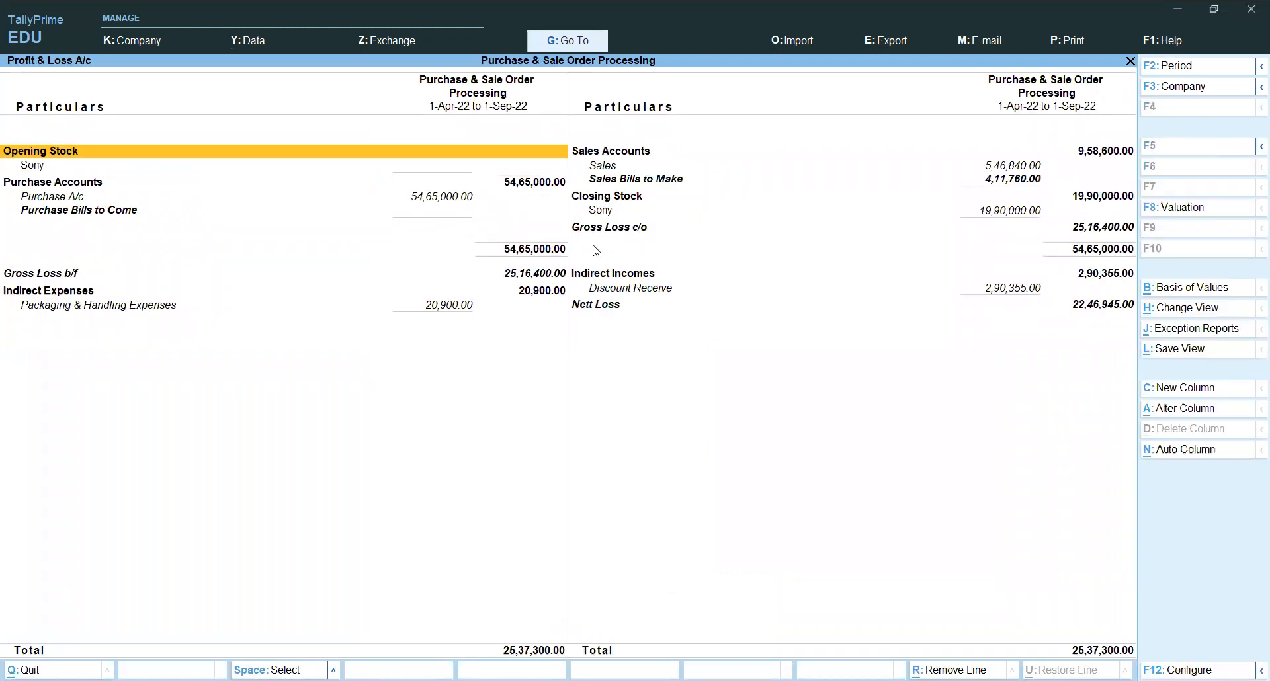
Examine the Sales ledger's monthly summary from the Profit & Loss A/c and return to the report
{"action": "key", "text": "Down"}
{"action": "key", "text": "Right"}
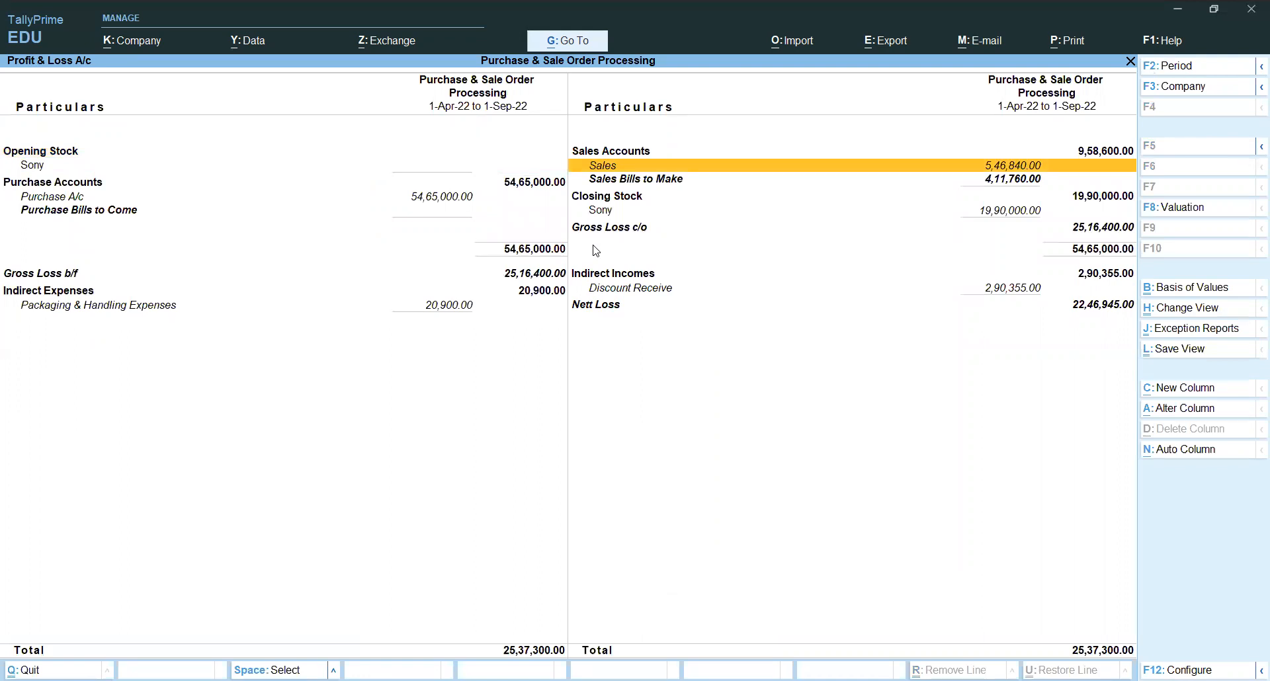
{"action": "key", "text": "Down"}
{"action": "key", "text": "Up"}
{"action": "key", "text": "Return"}
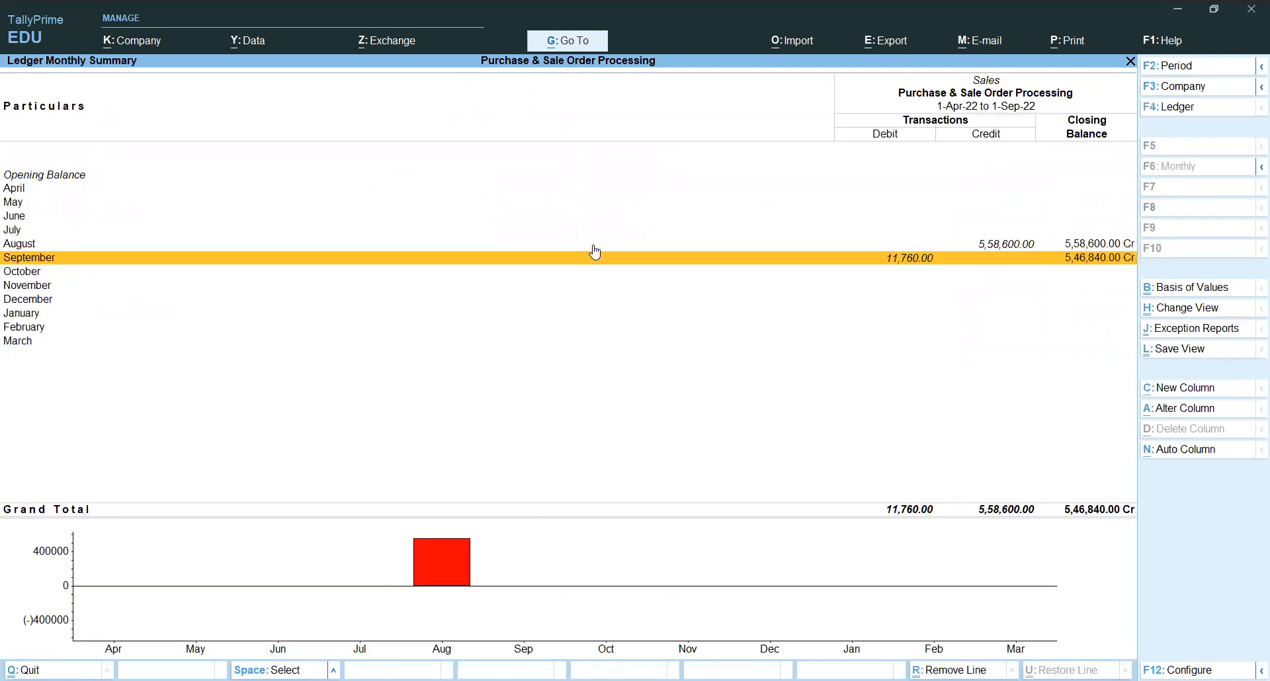
{"action": "key", "text": "Escape"}
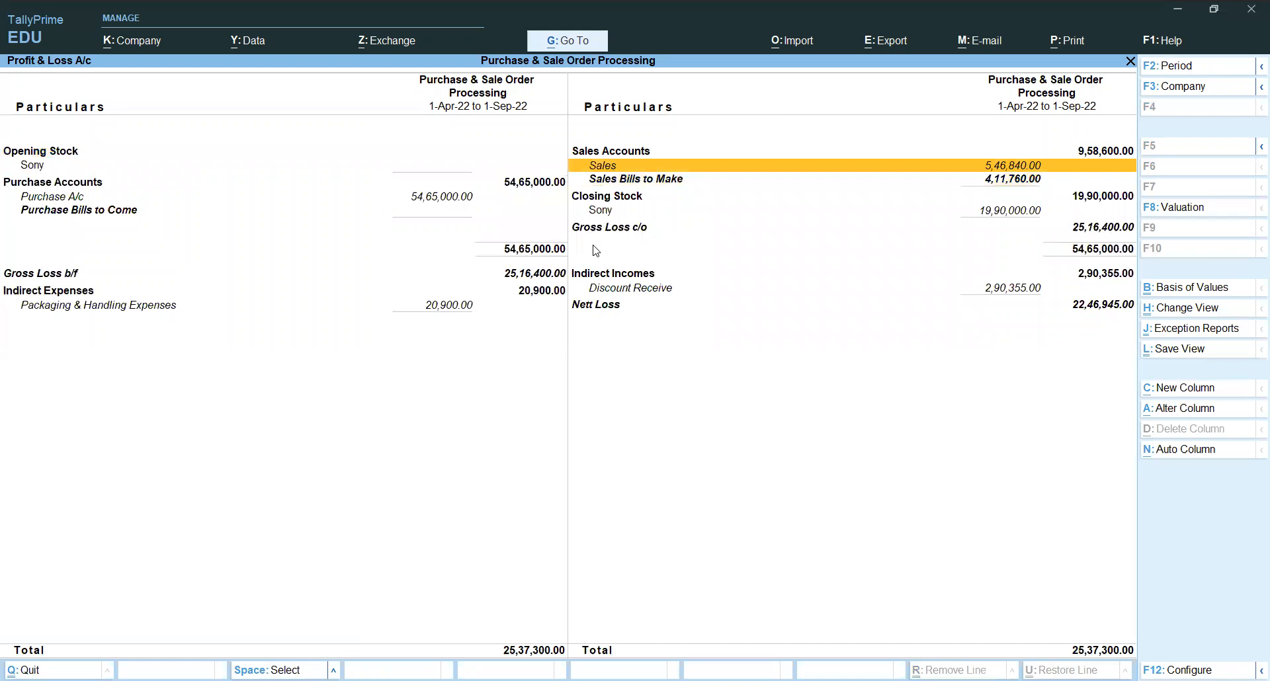
Close the Profit & Loss A/c and open the Balance Sheet to examine its liabilities and assets
{"action": "key", "text": "Escape"}
{"action": "key", "text": "Down"}
{"action": "key", "text": "Up"}
{"action": "key", "text": "Up"}
{"action": "key", "text": "Up"}
{"action": "key", "text": "Up"}
{"action": "key", "text": "Down"}
{"action": "key", "text": "Down"}
{"action": "key", "text": "Down"}
{"action": "key", "text": "Up"}
{"action": "key", "text": "Return"}
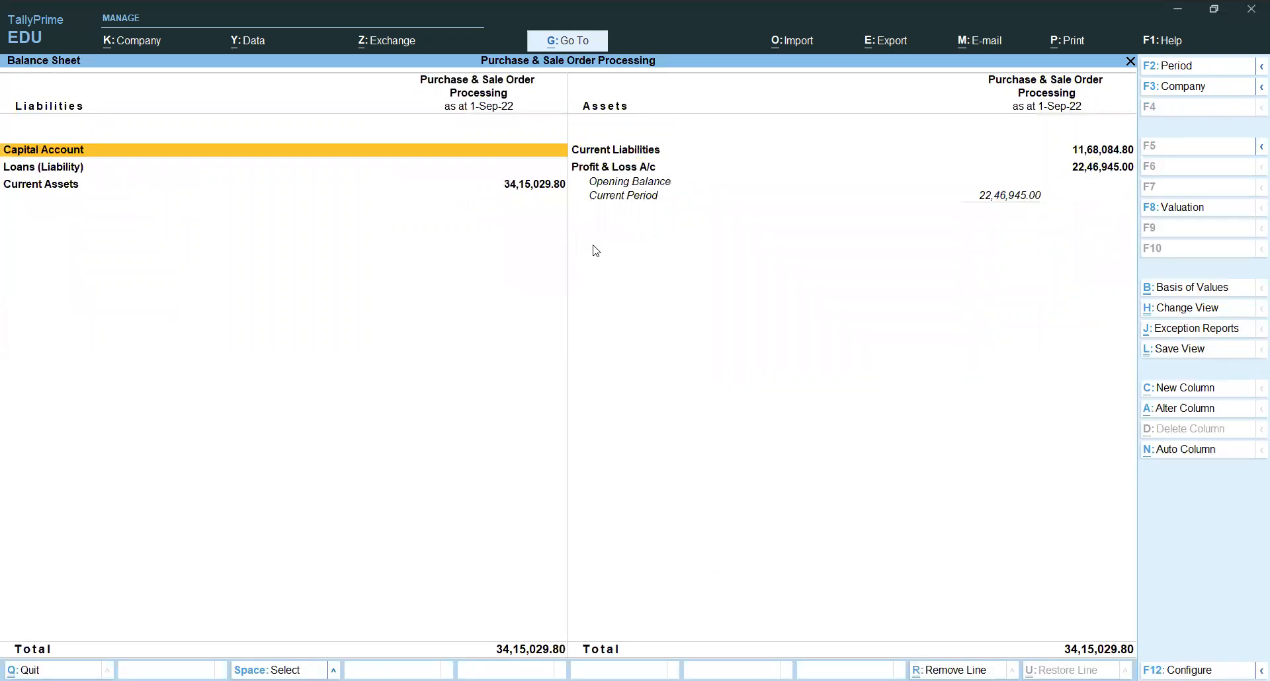
Reopen the Profit & Loss A/c and examine its Gross Loss, Indirect Expenses and Nett Loss lines
{"action": "key", "text": "Escape"}
{"action": "key", "text": "Down"}
{"action": "key", "text": "Return"}
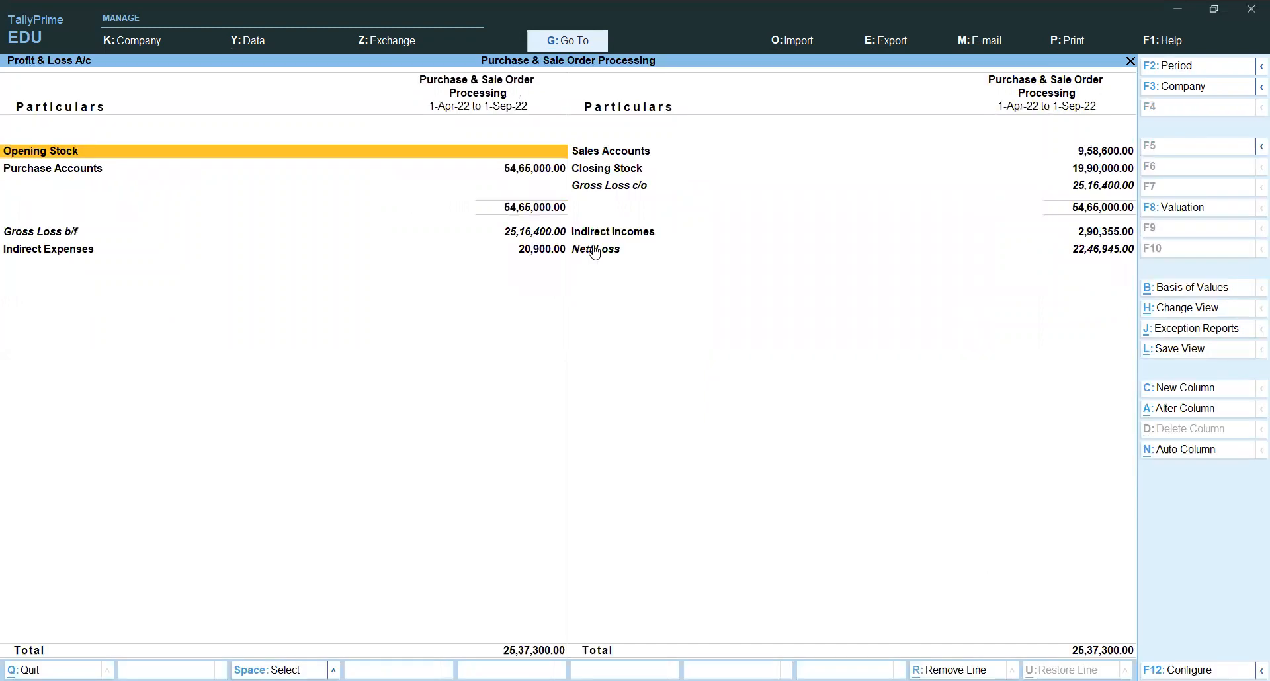
{"action": "key", "text": "Down"}
{"action": "key", "text": "Down"}
{"action": "key", "text": "Down"}
{"action": "key", "text": "Up"}
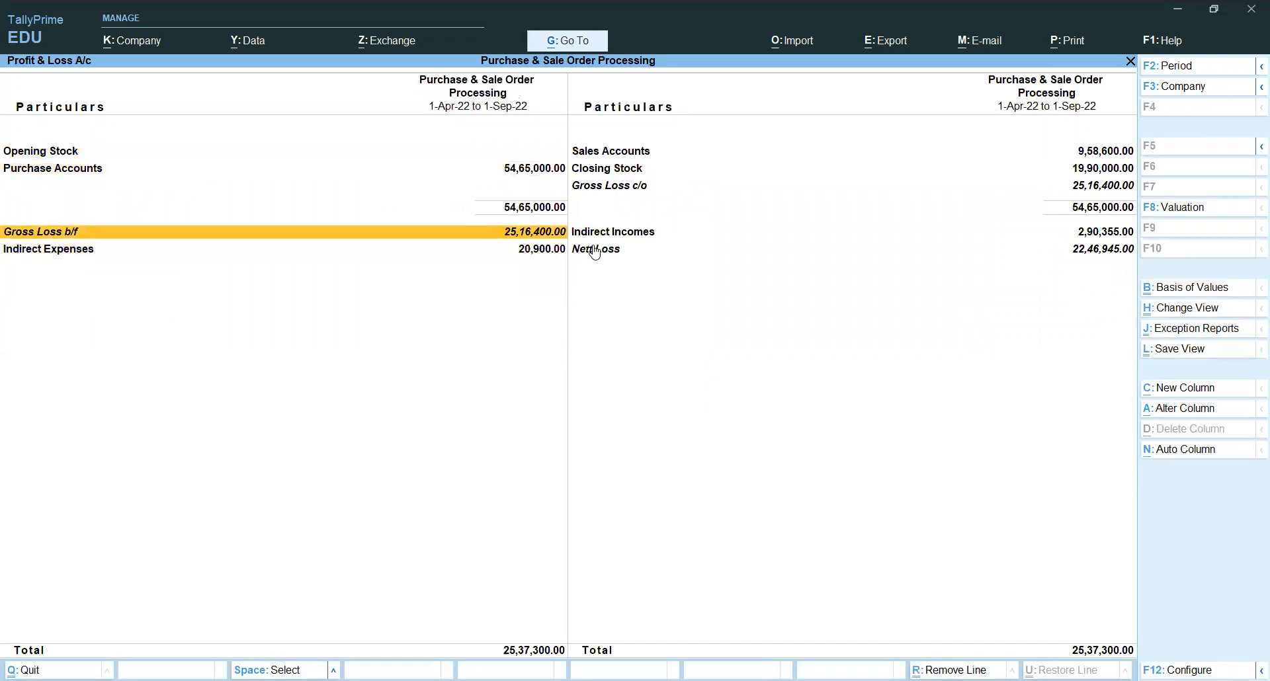
{"action": "key", "text": "Down"}
{"action": "key", "text": "Right"}
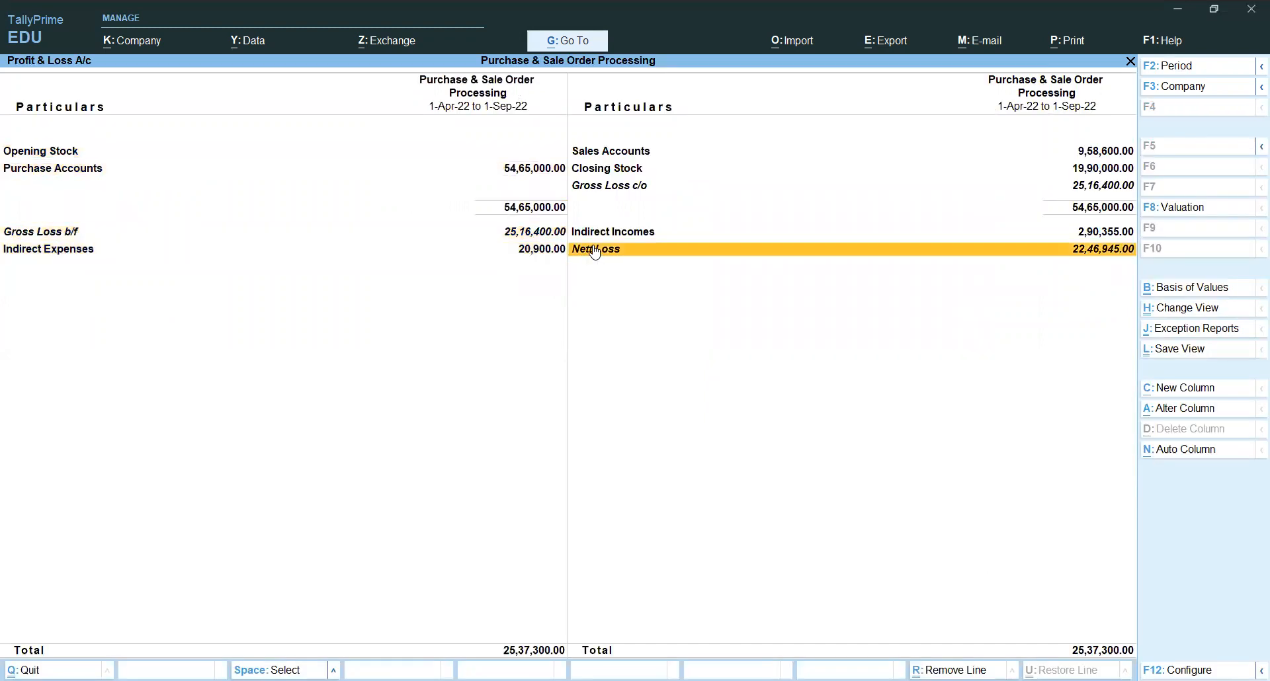
Close the Profit & Loss A/c, look into the Day Book and return to the Gateway of Tally
{"action": "key", "text": "Escape"}
{"action": "key", "text": "Up"}
{"action": "key", "text": "Up"}
{"action": "key", "text": "Up"}
{"action": "key", "text": "Up"}
{"action": "key", "text": "Down"}
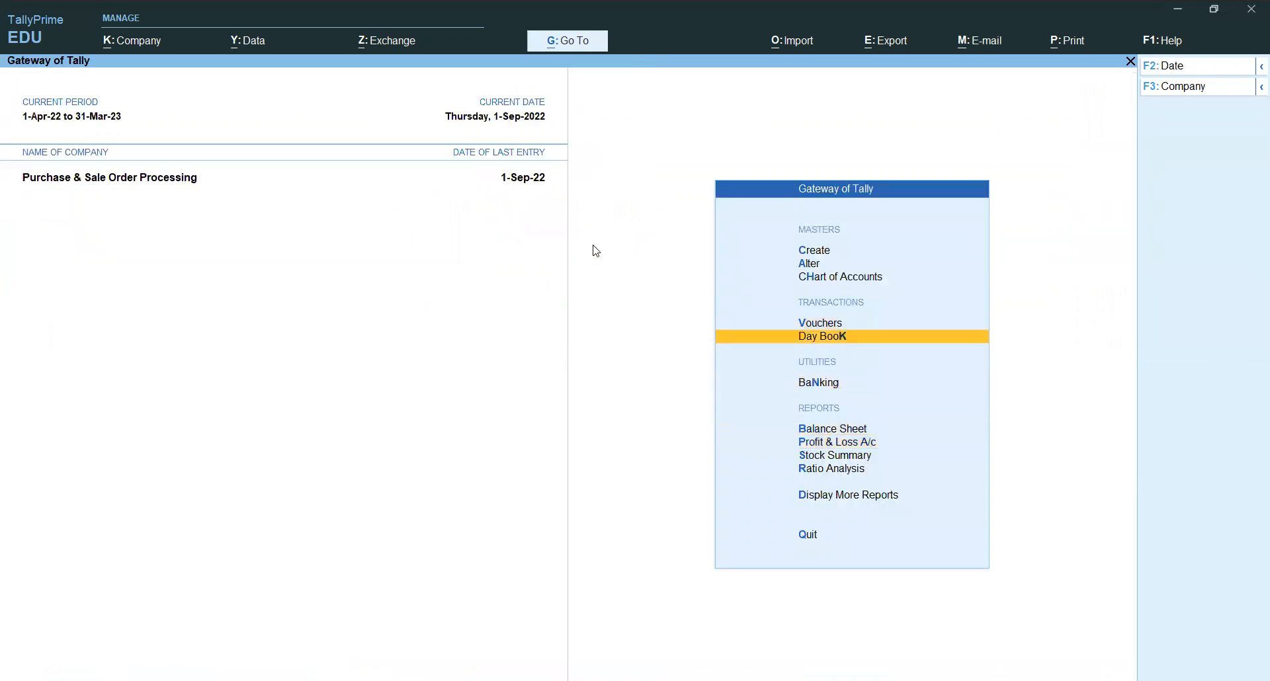
{"action": "key", "text": "Return"}
{"action": "key", "text": "Escape"}
{"action": "key", "text": "Down"}
{"action": "key", "text": "Down"}
{"action": "key", "text": "Down"}
{"action": "key", "text": "Down"}
{"action": "key", "text": "Down"}
{"action": "key", "text": "Down"}
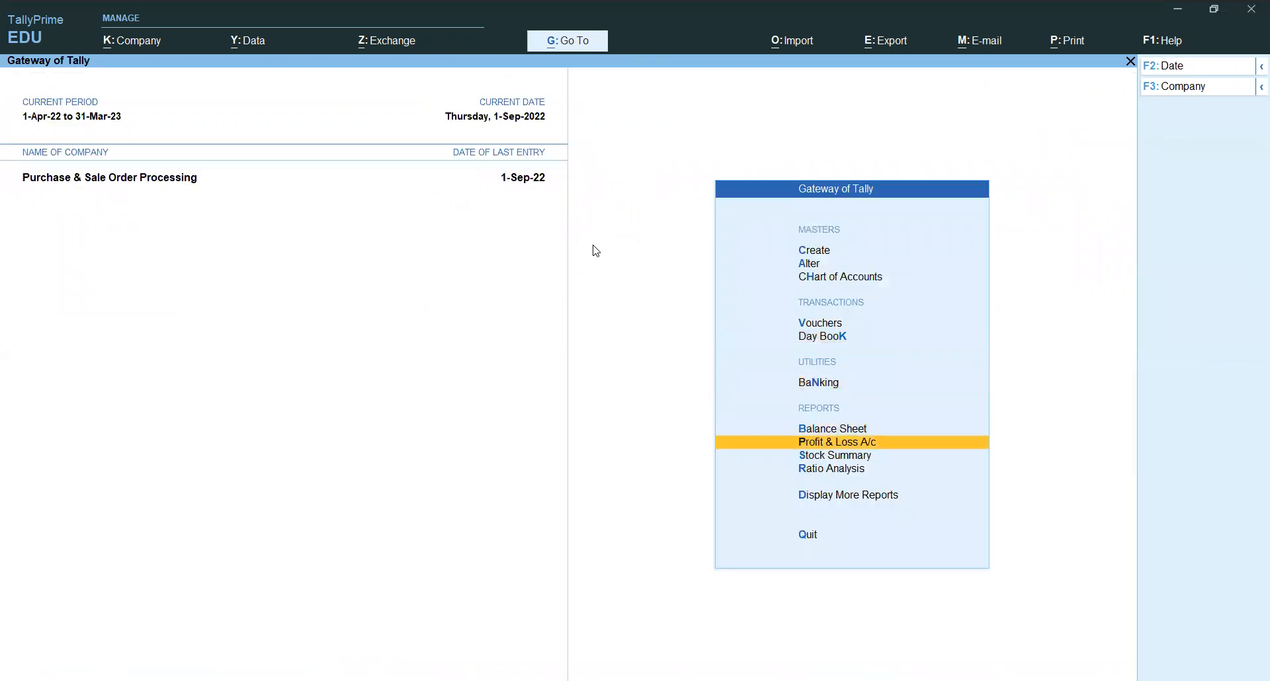
Open the Receivables report from Outstandings under Statements of Accounts
{"action": "key", "text": "Return"}
{"action": "key", "text": "Down"}
{"action": "key", "text": "Down"}
{"action": "key", "text": "Down"}
{"action": "key", "text": "Down"}
{"action": "key", "text": "Down"}
{"action": "key", "text": "Down"}
{"action": "key", "text": "Down"}
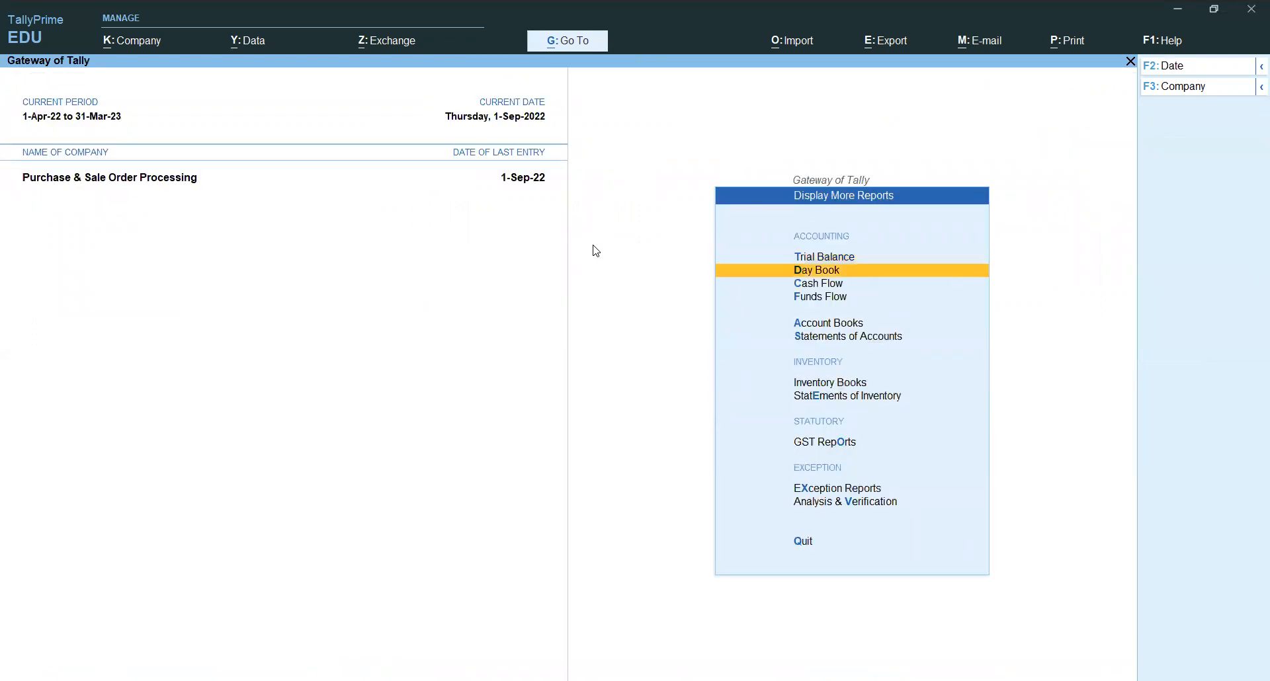
{"action": "key", "text": "Up"}
{"action": "key", "text": "Up"}
{"action": "key", "text": "Return"}
{"action": "key", "text": "Down"}
{"action": "key", "text": "Up"}
{"action": "key", "text": "Return"}
{"action": "key", "text": "Down"}
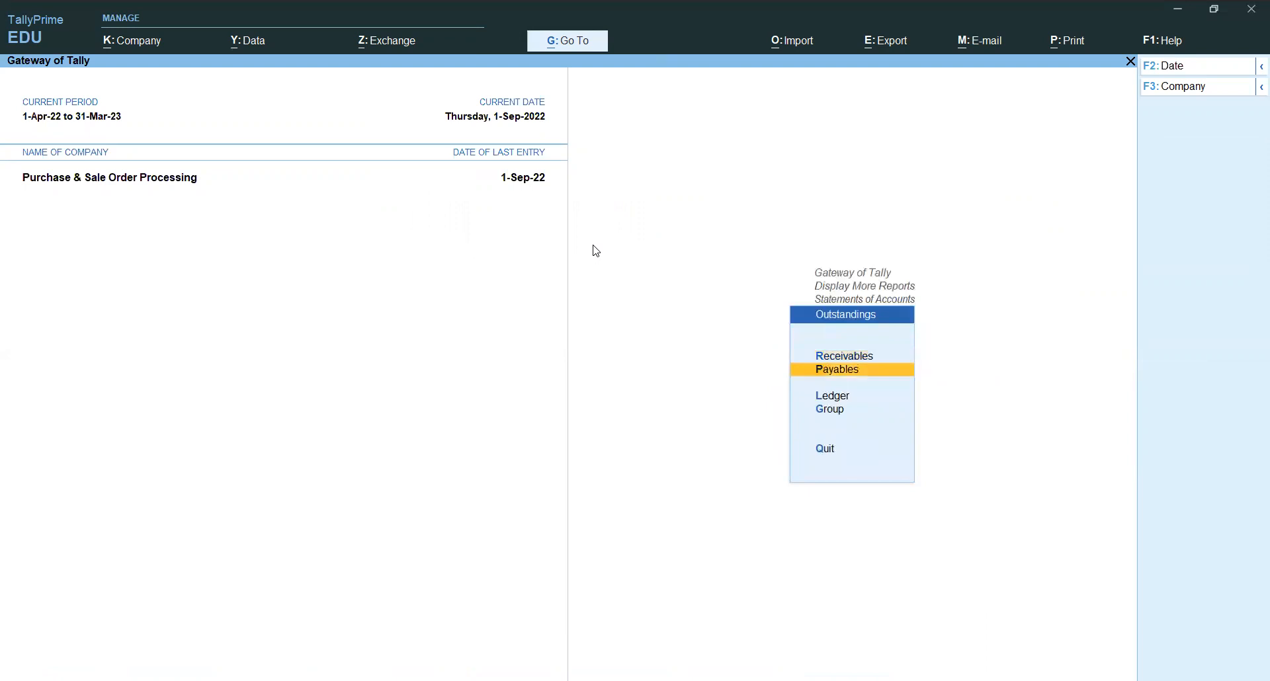
{"action": "key", "text": "Up"}
{"action": "key", "text": "Return"}
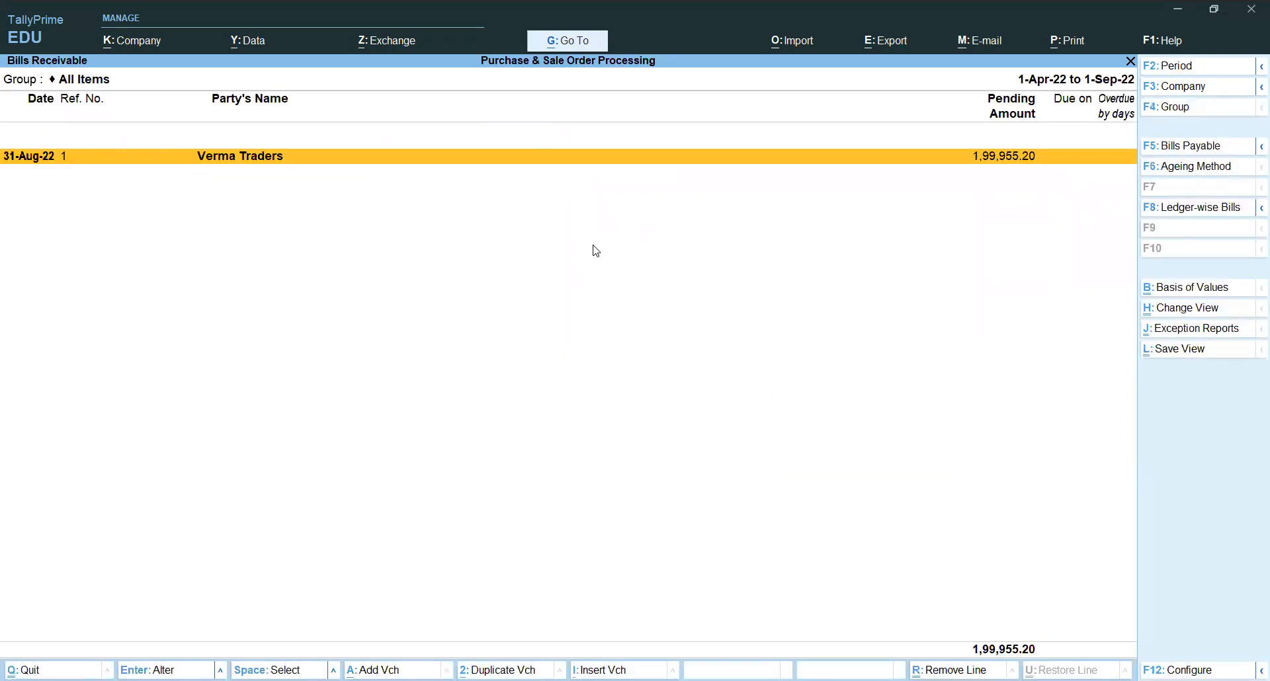
Expand Bills Receivable into detail and examine the sales, credit note and receipt entries for Verma Traders' bill
{"action": "key", "text": "alt+F5"}
{"action": "key", "text": "Down"}
{"action": "key", "text": "Down"}
{"action": "key", "text": "Down"}
{"action": "key", "text": "Down"}
{"action": "key", "text": "Up"}
{"action": "key", "text": "Up"}
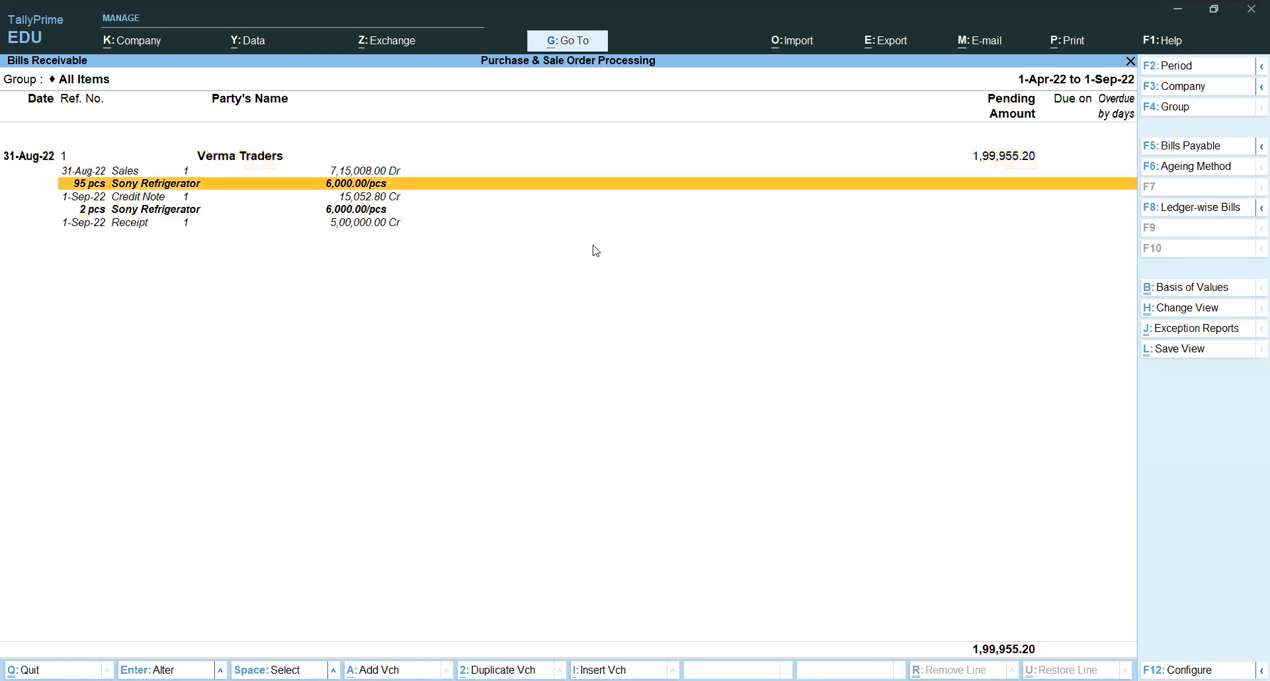
{"action": "key", "text": "Down"}
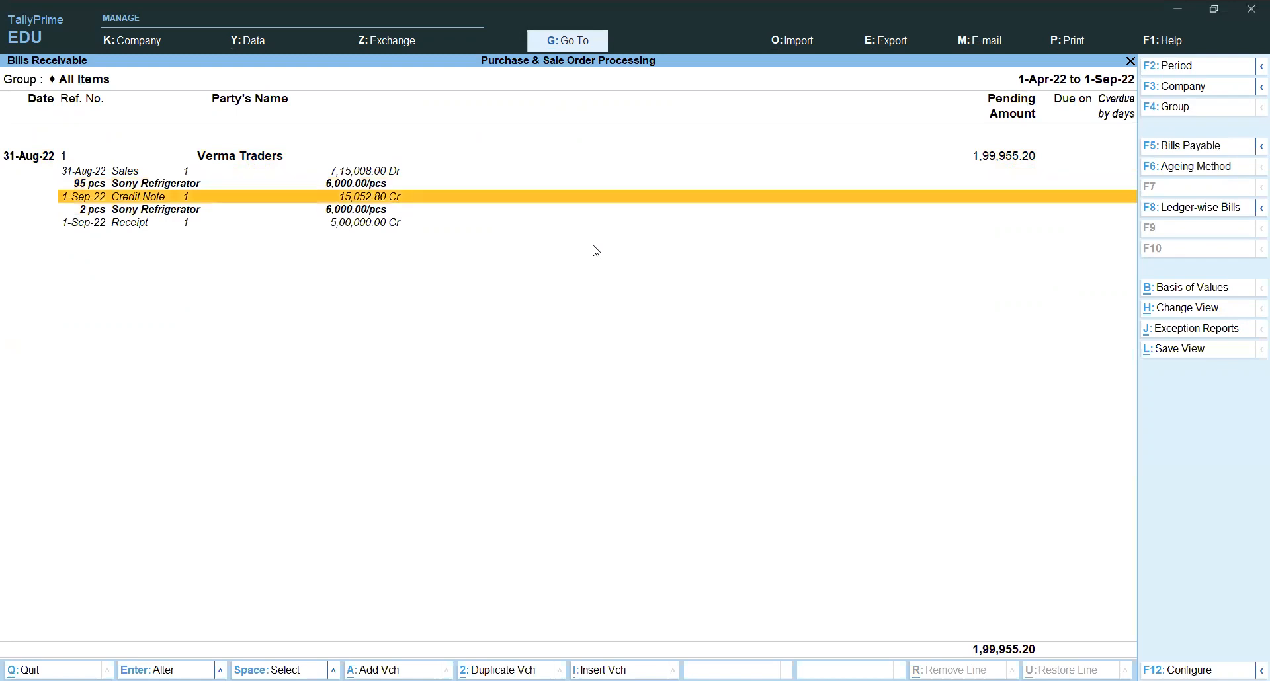
Open the Ledger Outstandings report for Verma Traders and show its bill in detail
{"action": "key", "text": "Escape"}
{"action": "key", "text": "Down"}
{"action": "key", "text": "Down"}
{"action": "key", "text": "Return"}
{"action": "key", "text": "Down"}
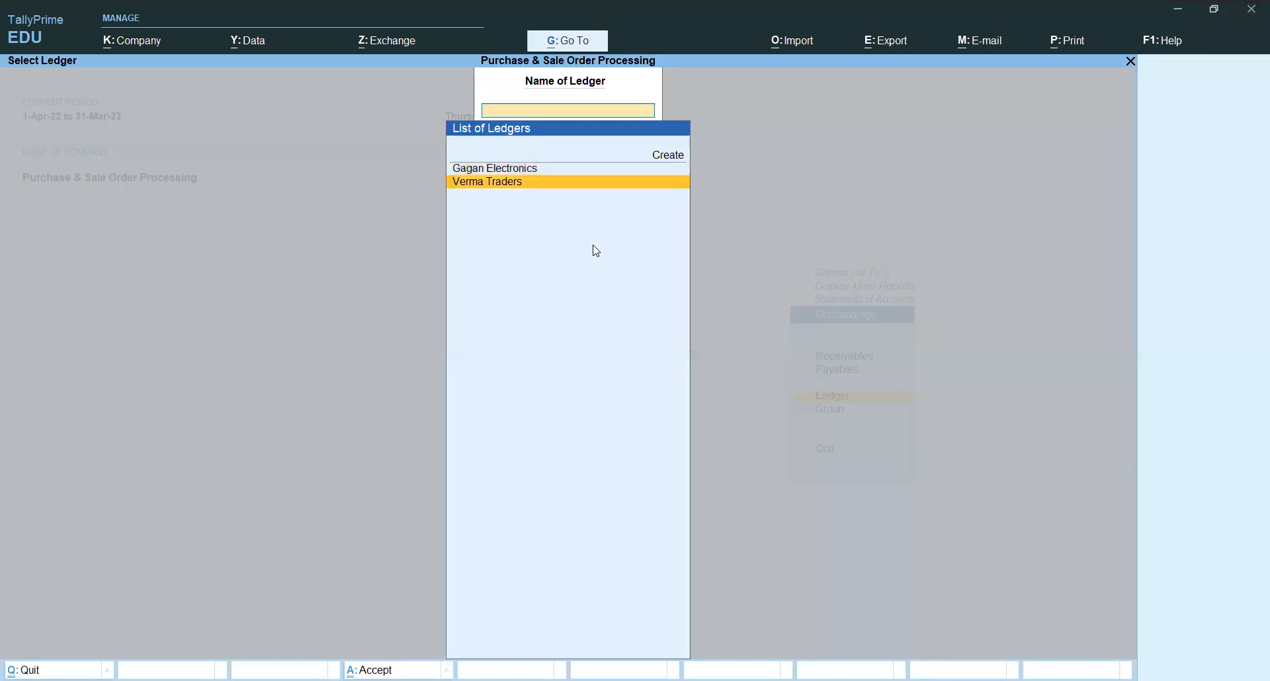
{"action": "key", "text": "Return"}
{"action": "key", "text": "alt+F1"}
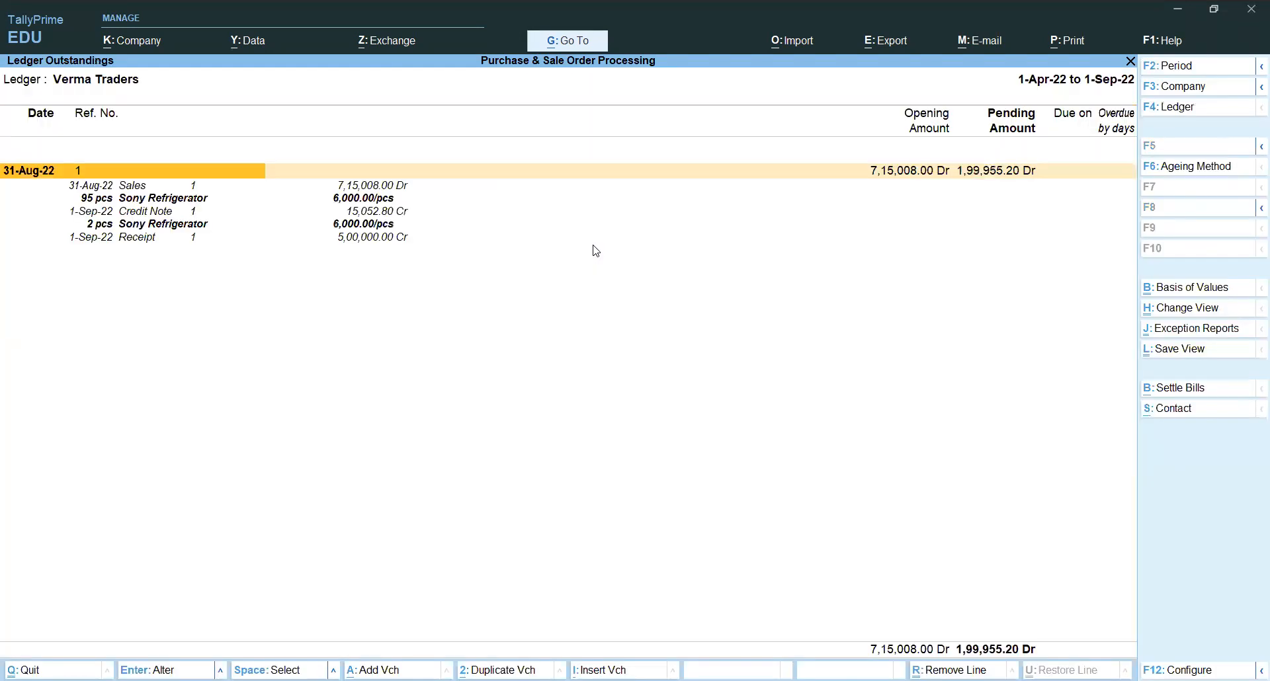
Close Verma Traders' ledger outstandings and go back to Display More Reports
{"action": "key", "text": "Escape"}
{"action": "key", "text": "Escape"}
{"action": "key", "text": "Escape"}
{"action": "key", "text": "Down"}
{"action": "key", "text": "Down"}
{"action": "key", "text": "Escape"}
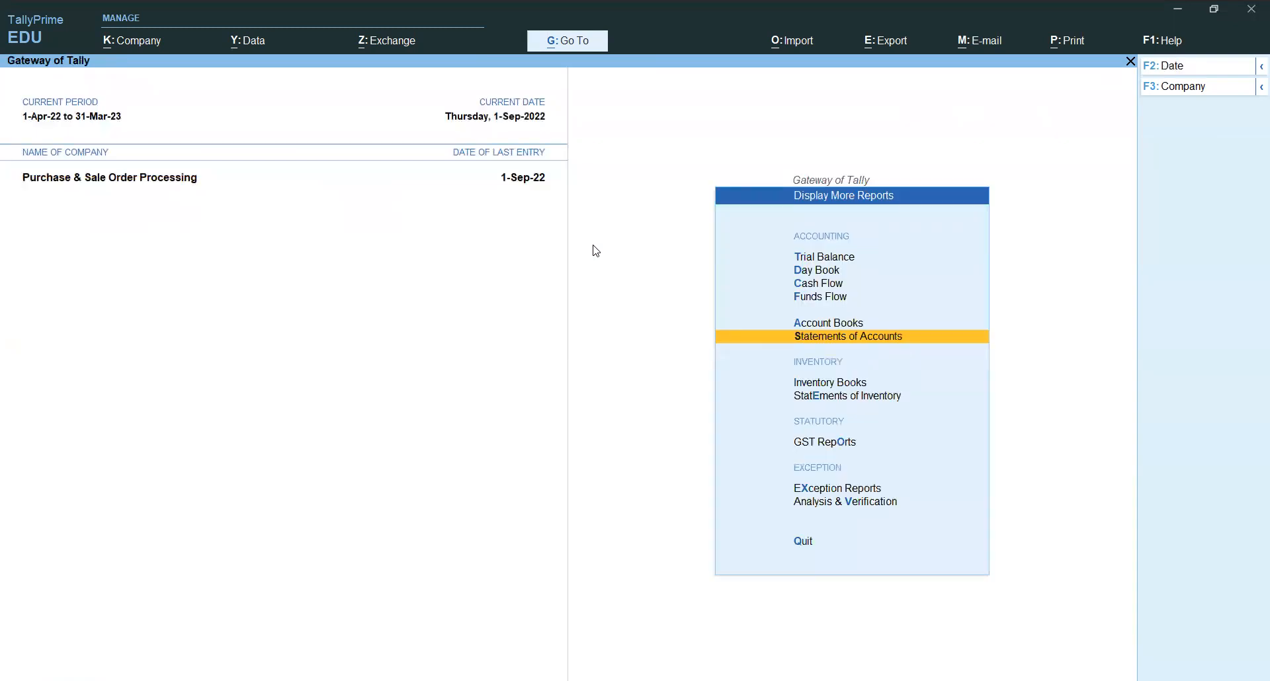
{"action": "key", "text": "Down"}
{"action": "key", "text": "Down"}
{"action": "key", "text": "Down"}
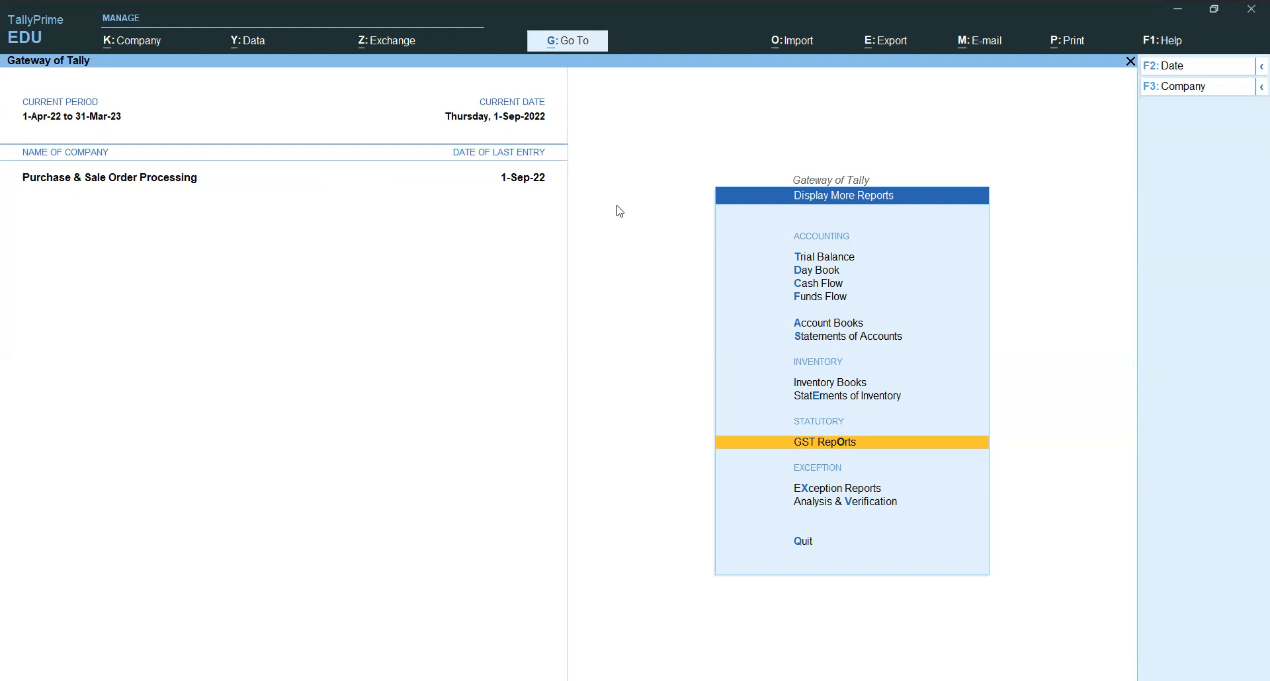
Return to the Gateway of Tally and open voucher entry for another receipt
{"action": "key", "text": "Escape"}
{"action": "key", "text": "Up"}
{"action": "key", "text": "Up"}
{"action": "key", "text": "Up"}
{"action": "key", "text": "Up"}
{"action": "key", "text": "Up"}
{"action": "key", "text": "Up"}
{"action": "key", "text": "Up"}
{"action": "key", "text": "Return"}
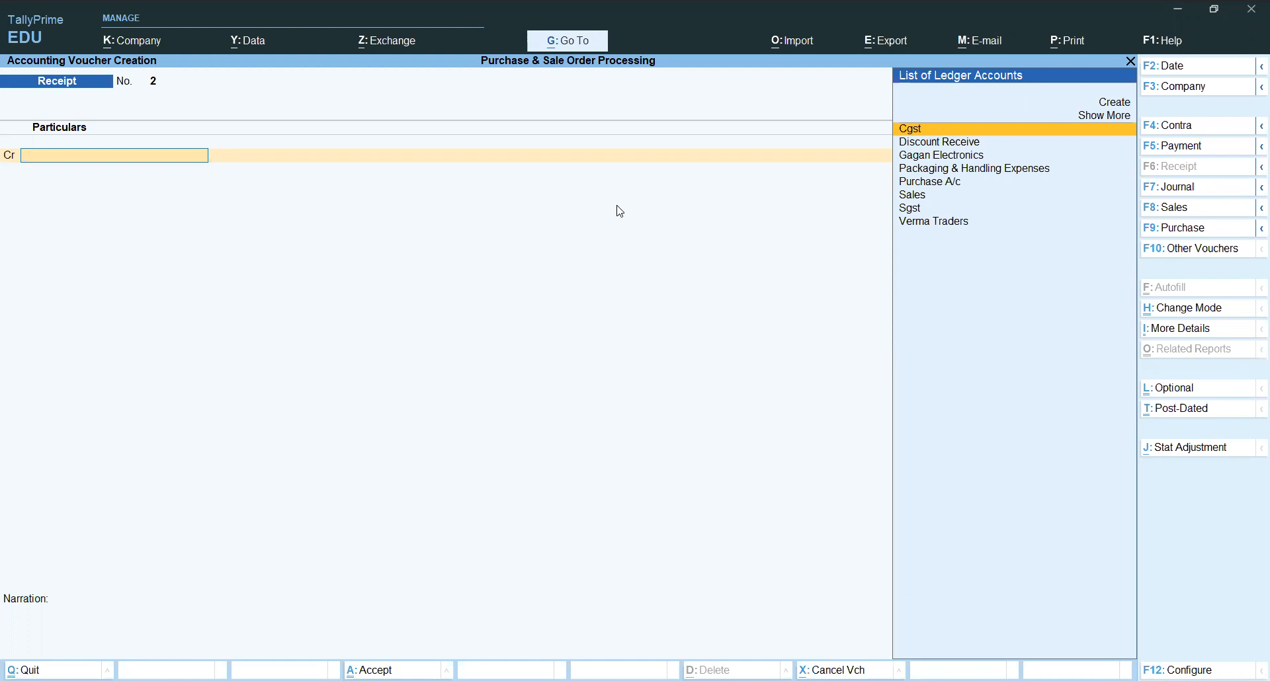
Leave the receipt voucher and open the Sales Order voucher type for alteration from the Gateway of Tally
{"action": "key", "text": "Escape"}
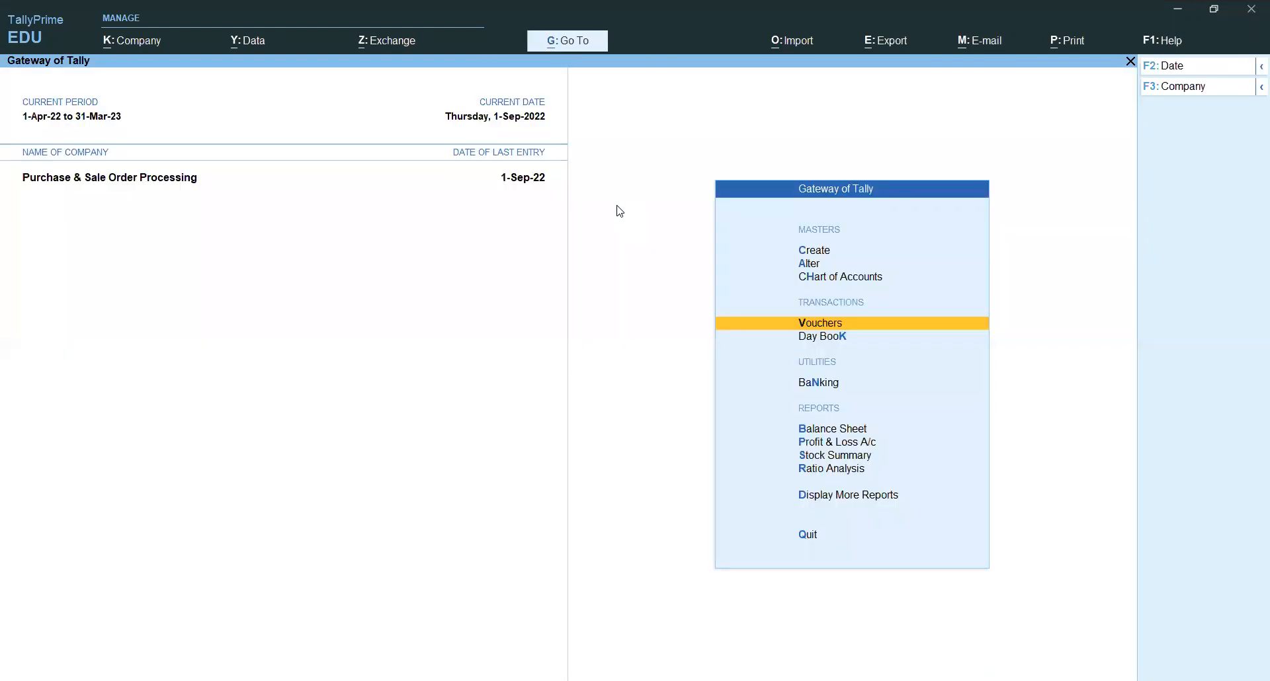
{"action": "key", "text": "Up"}
{"action": "key", "text": "Up"}
{"action": "key", "text": "Up"}
{"action": "key", "text": "Up"}
{"action": "key", "text": "Down"}
{"action": "key", "text": "Return"}
{"action": "key", "text": "Down"}
{"action": "key", "text": "Down"}
{"action": "key", "text": "Down"}
{"action": "key", "text": "Return"}
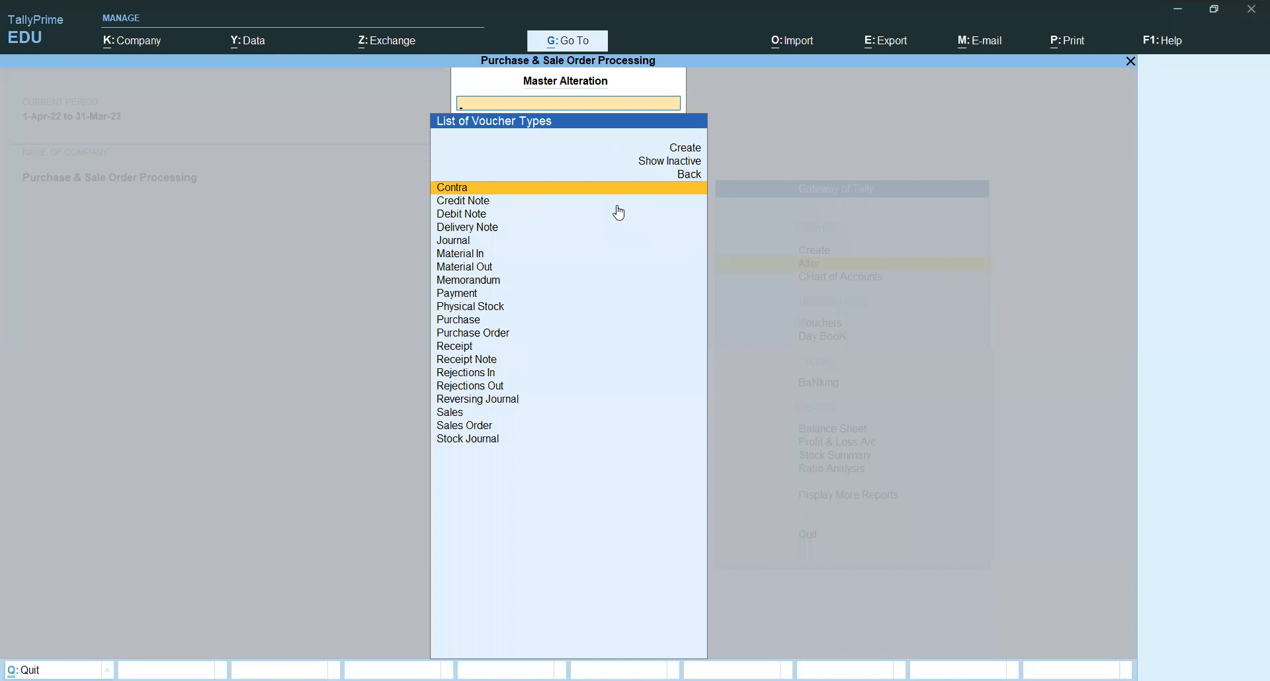
{"action": "type", "text": "Sal"}
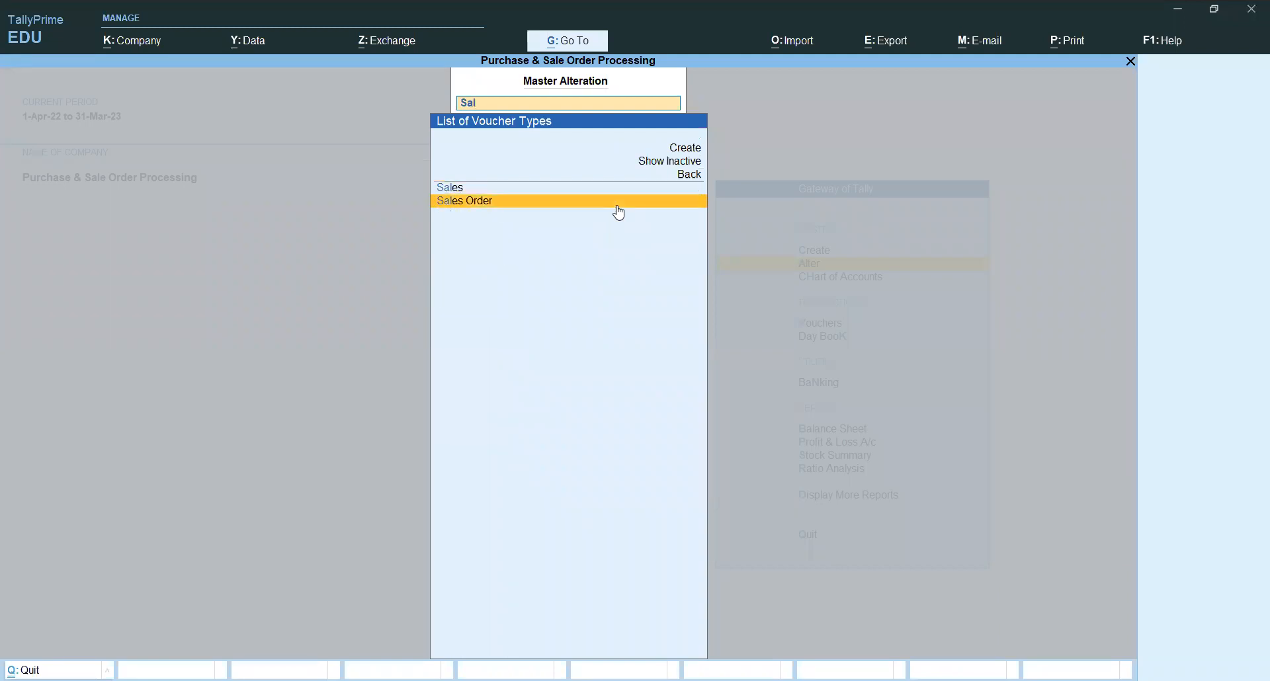
{"action": "key", "text": "Return"}
Set Show more configurations to Yes for the voucher type and accept the configuration with Use zero-valued transactions in Voucher Types at Yes
{"action": "key", "text": "Return"}
{"action": "key", "text": "Return"}
{"action": "key", "text": "Return"}
{"action": "key", "text": "Return"}
{"action": "key", "text": "Return"}
{"action": "key", "text": "Return"}
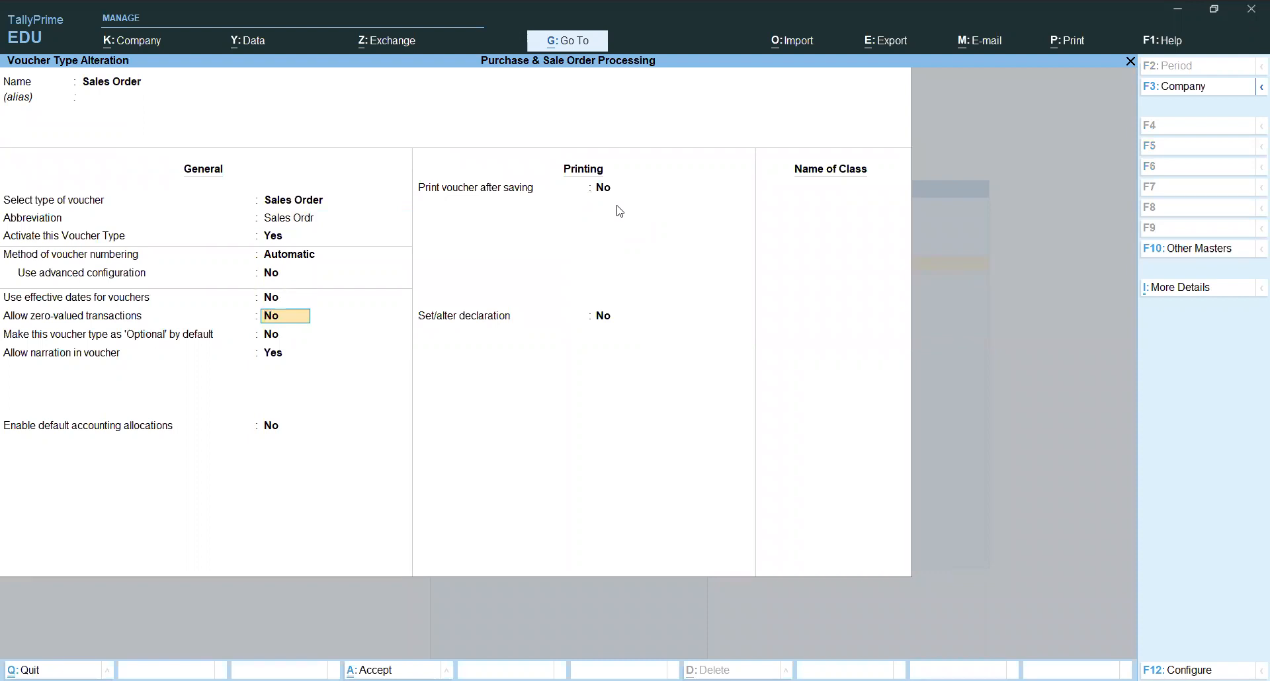
{"action": "key", "text": "F12"}
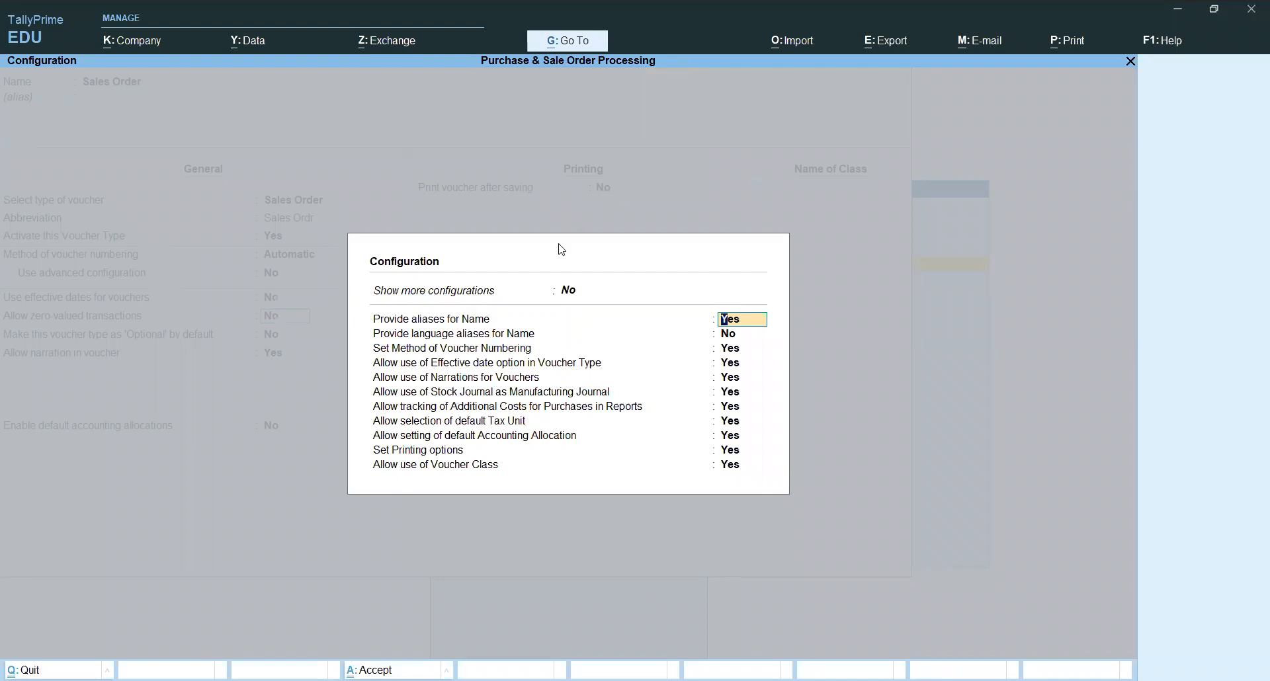
{"action": "left_click", "coordinate": [571, 292]}
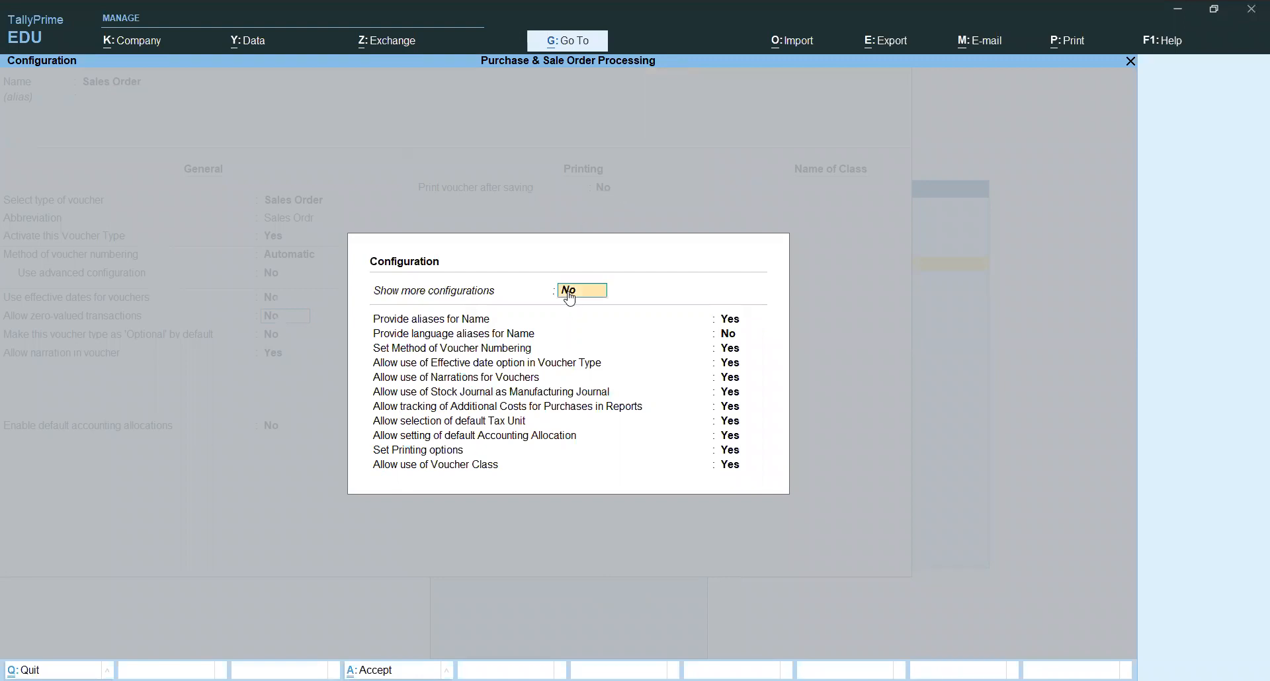
{"action": "key", "text": "y"}
{"action": "key", "text": "Down"}
{"action": "key", "text": "Down"}
{"action": "key", "text": "Down"}
{"action": "key", "text": "Down"}
{"action": "key", "text": "Down"}
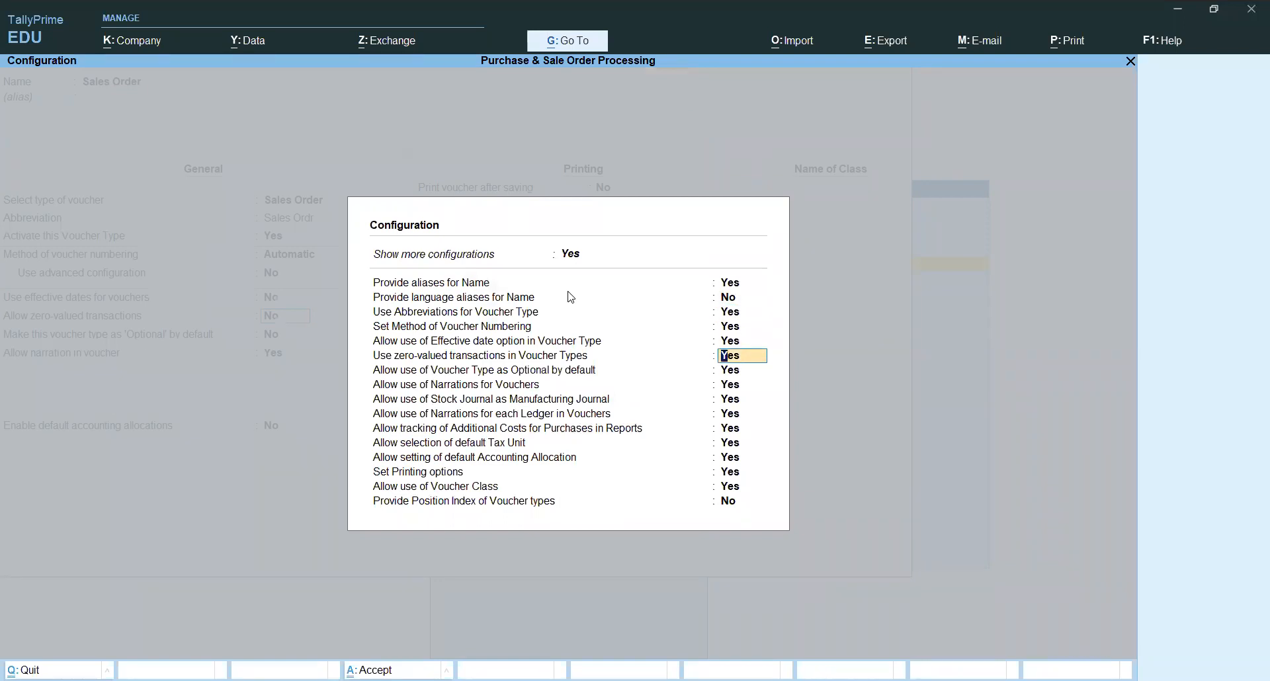
{"action": "key", "text": "ctrl+a"}
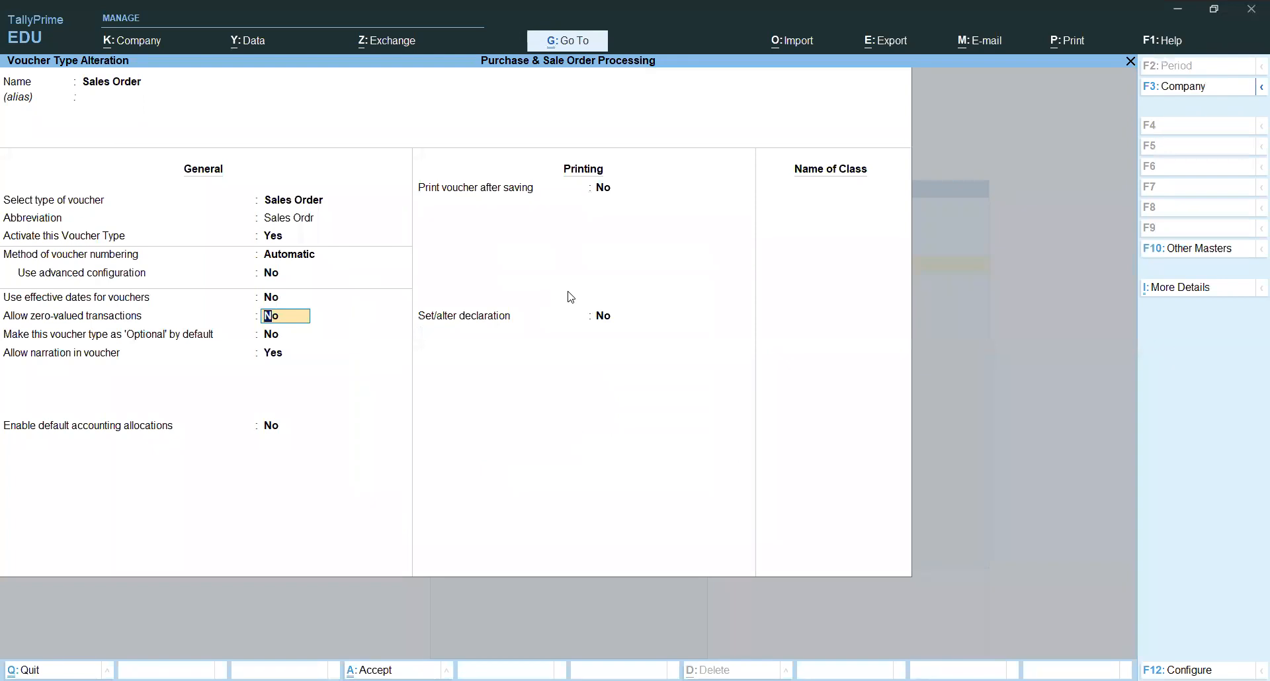
Set Allow zero-valued transactions to Yes for the Sales Order voucher type, save it and return to the Gateway of Tally
{"action": "key", "text": "y"}
{"action": "key", "text": "Return"}
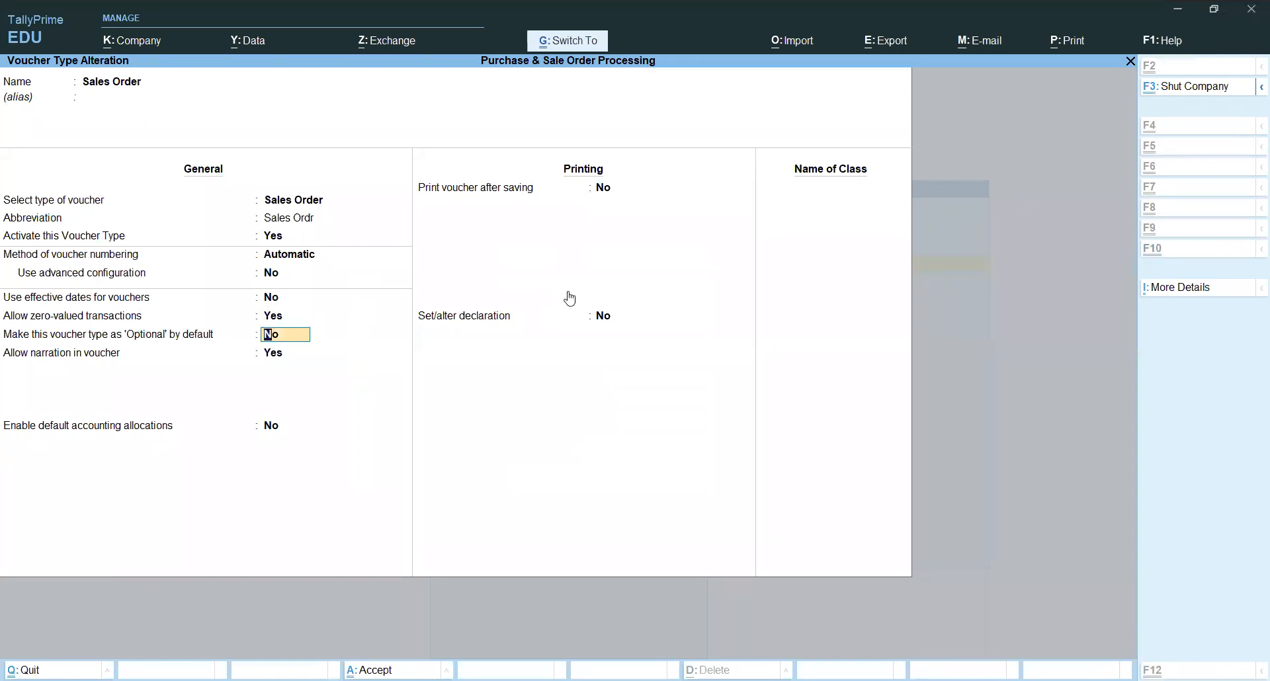
{"action": "key", "text": "ctrl+a"}
{"action": "key", "text": "Escape"}
{"action": "key", "text": "Escape"}
Open voucher entry and change the voucher type from Receipt to Sales Order
{"action": "key", "text": "Down"}
{"action": "key", "text": "Down"}
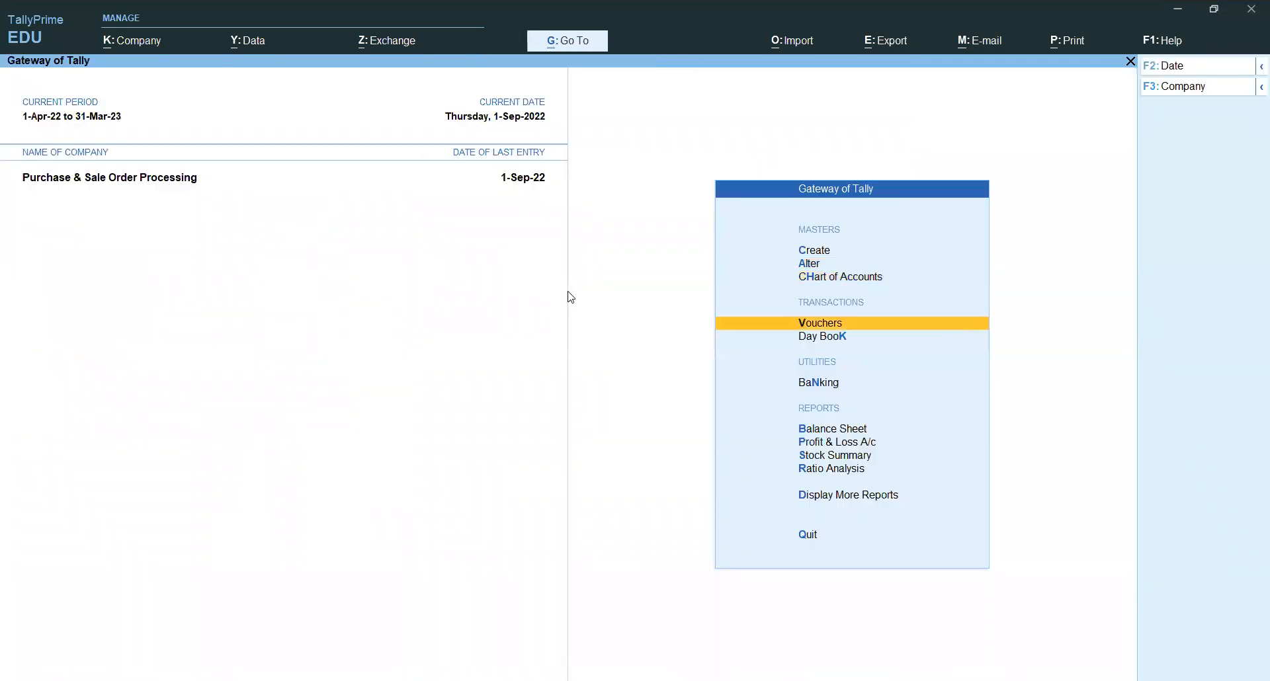
{"action": "key", "text": "Return"}
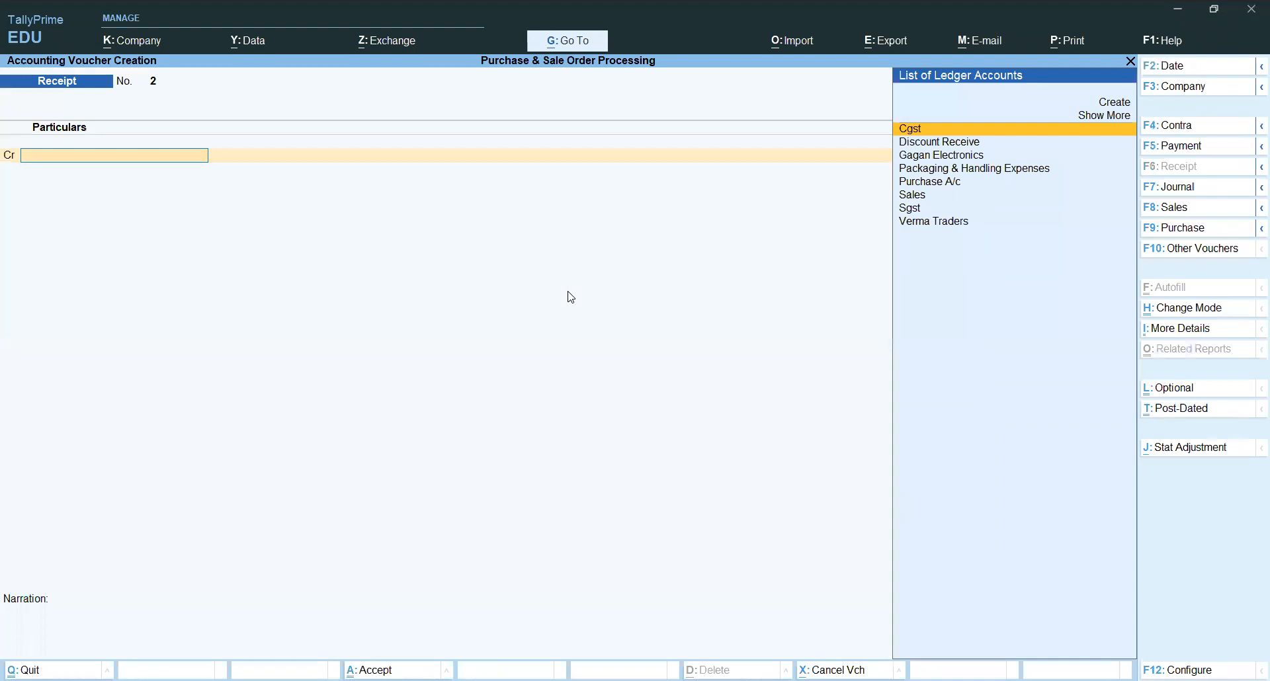
{"action": "key", "text": "F10"}
{"action": "type", "text": "Sa"}
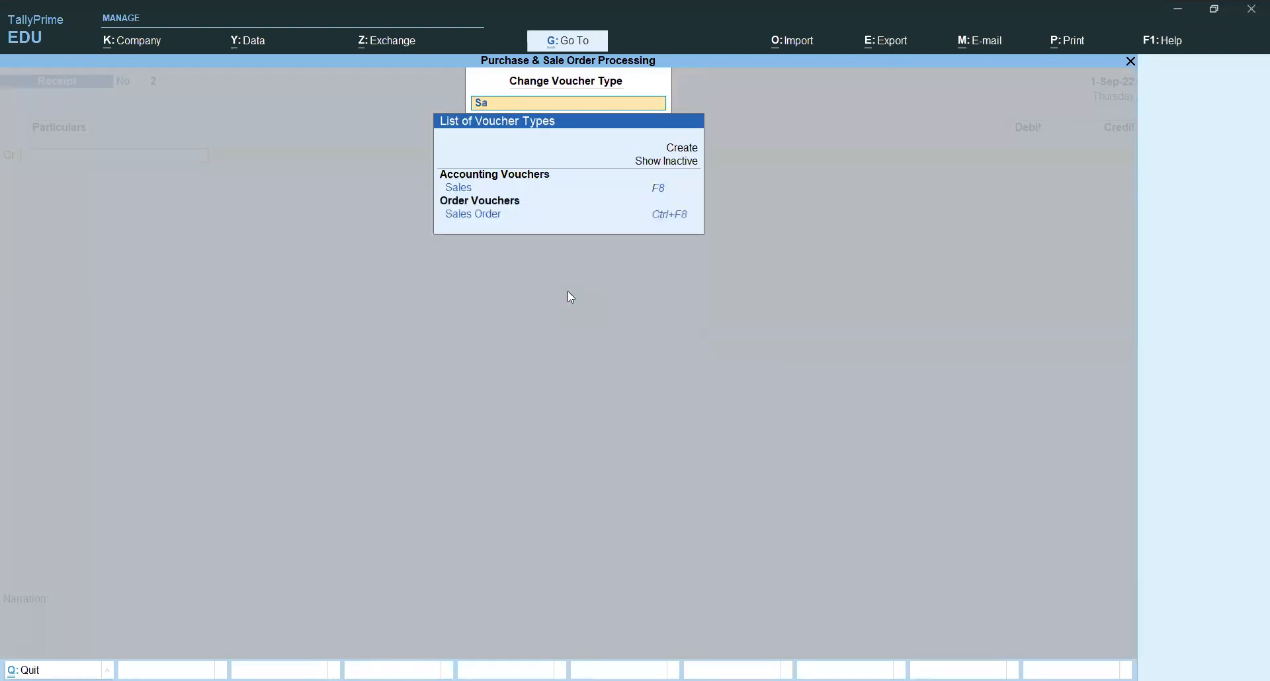
{"action": "key", "text": "Down"}
{"action": "key", "text": "Return"}
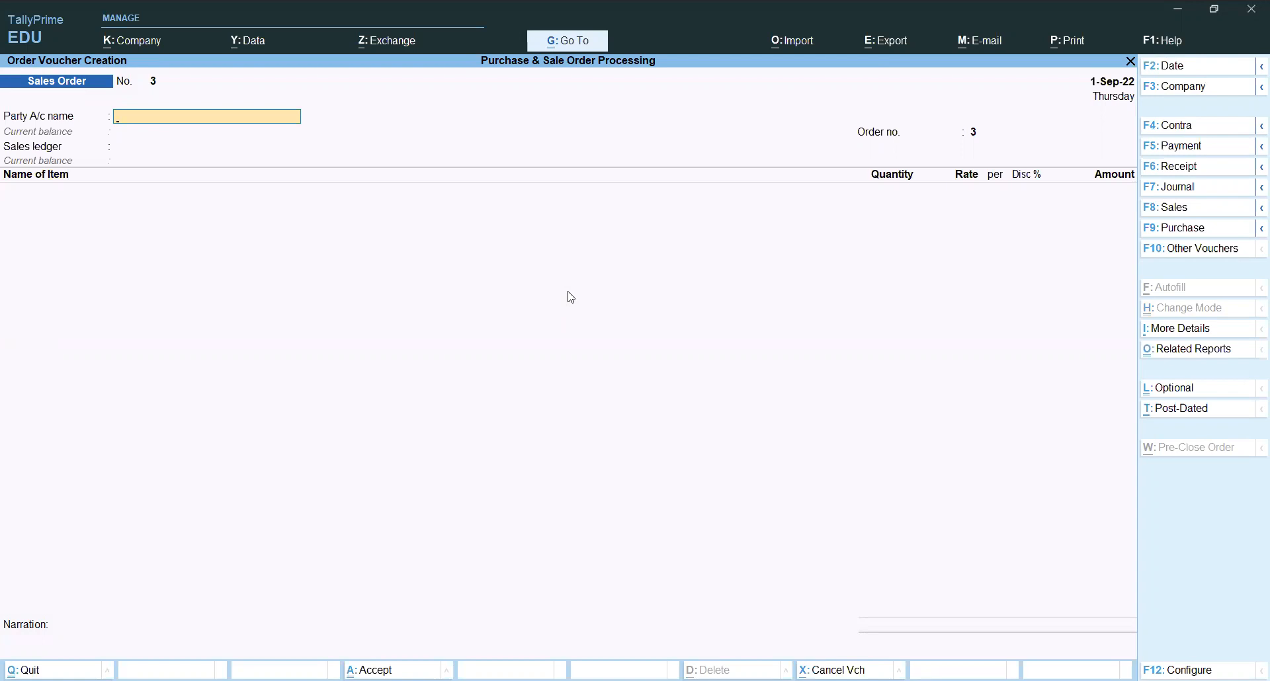
Fill in the sales order header with party Verma Traders, order number sale/ord/03 and the Sales ledger
{"action": "type", "text": "Verma Traders"}
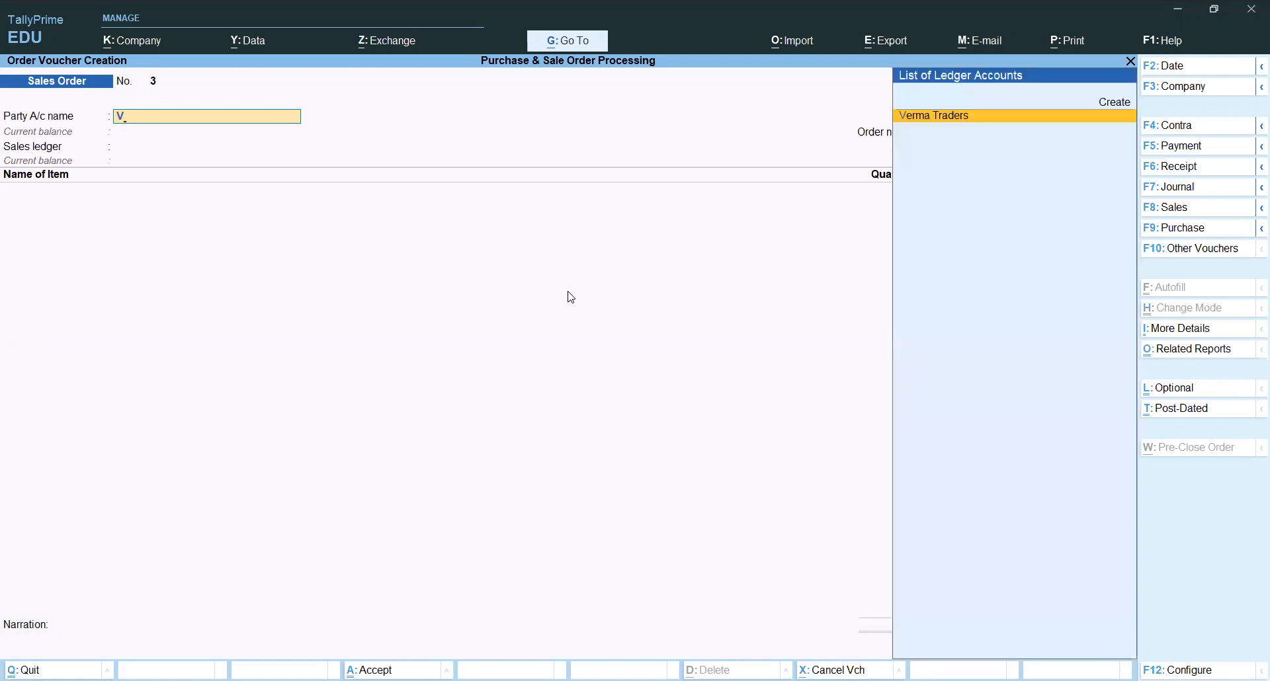
{"action": "key", "text": "Return"}
{"action": "key", "text": "ctrl+a"}
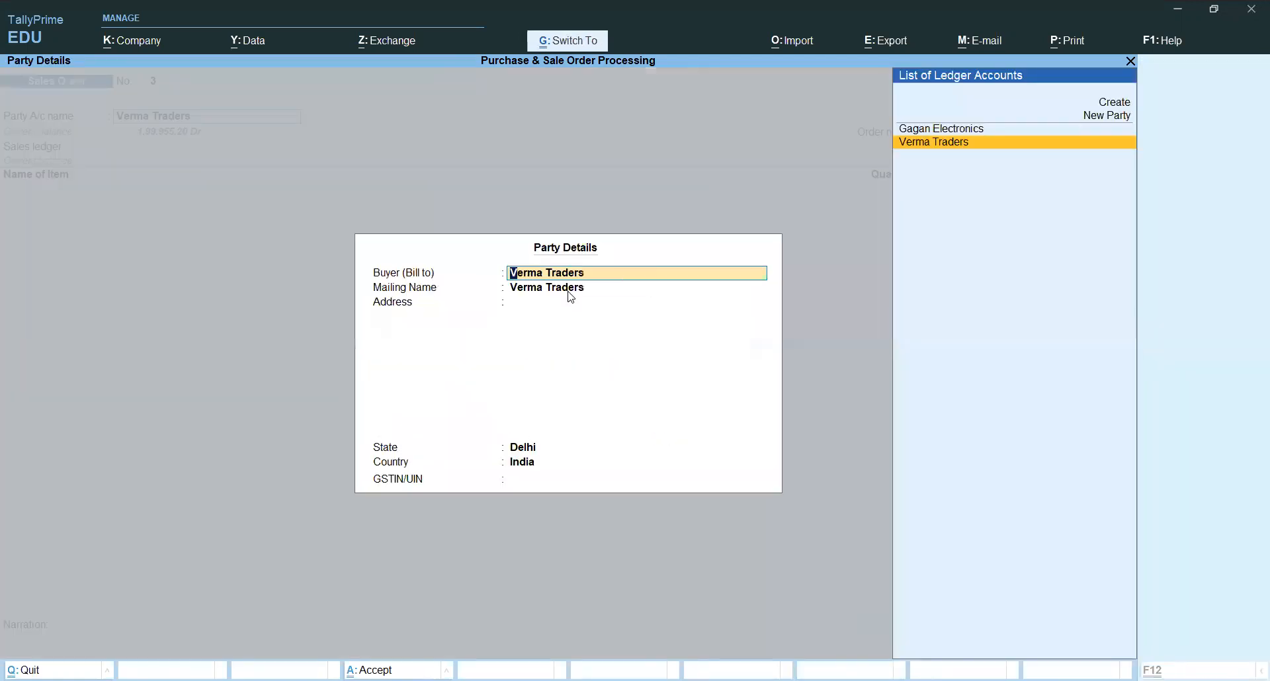
{"action": "key", "text": "ctrl+a"}
{"action": "type", "text": "sale/ord/03"}
{"action": "key", "text": "Return"}
{"action": "key", "text": "Return"}
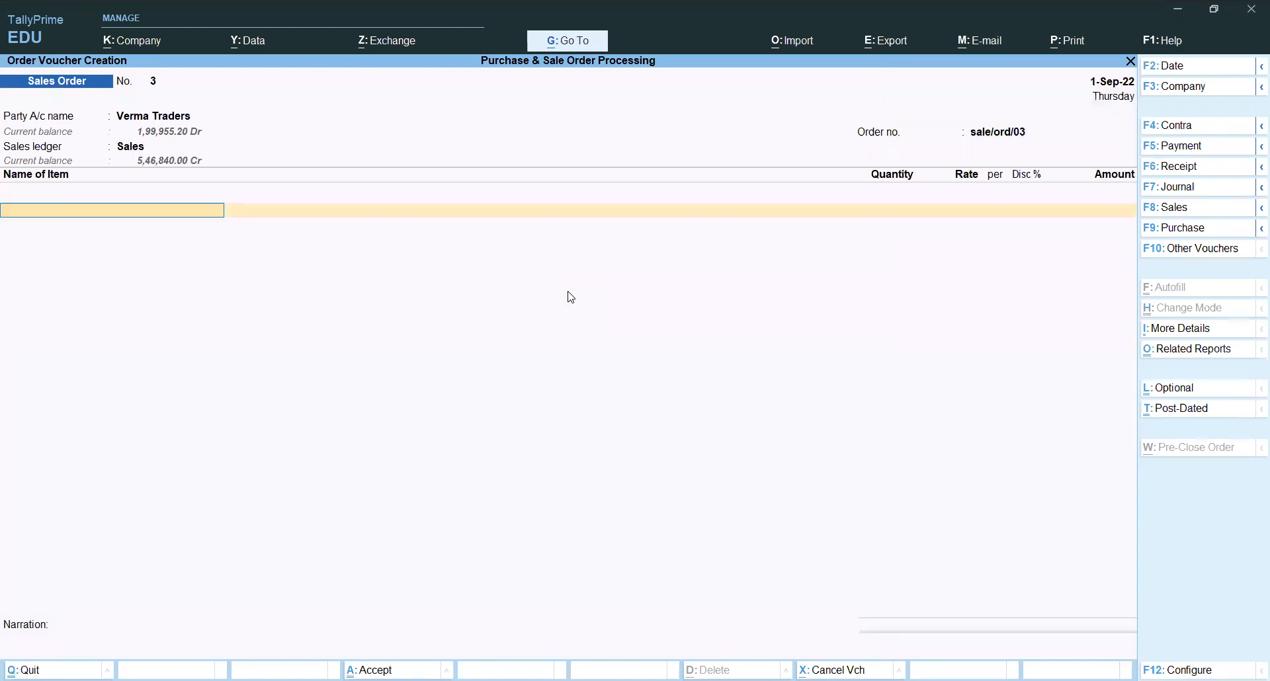
Add Sony Refrigerator to the sales order, due on 1-Sep-22, with batch Any and a quantity of 10 pcs
{"action": "type", "text": "A"}
{"action": "key", "text": "Down"}
{"action": "key", "text": "Down"}
{"action": "key", "text": "Return"}
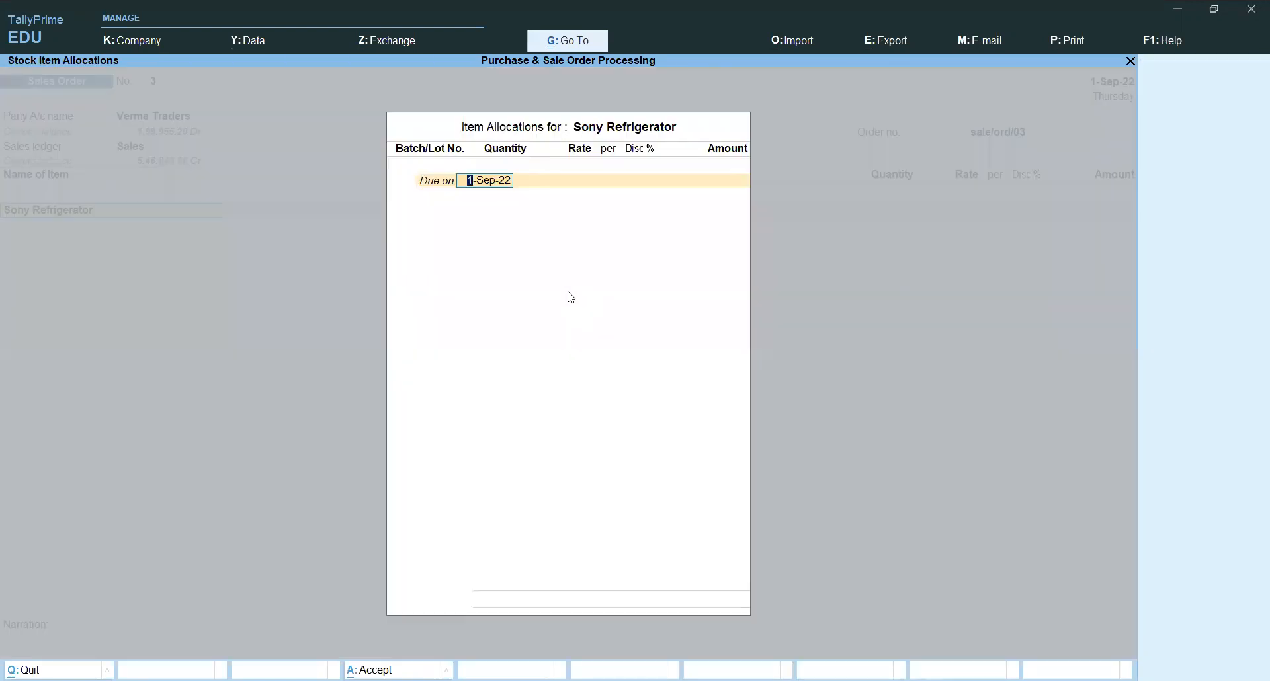
{"action": "key", "text": "Return"}
{"action": "key", "text": "Return"}
{"action": "key", "text": "Return"}
{"action": "key", "text": "BackSpace"}
{"action": "type", "text": "10 pcs"}
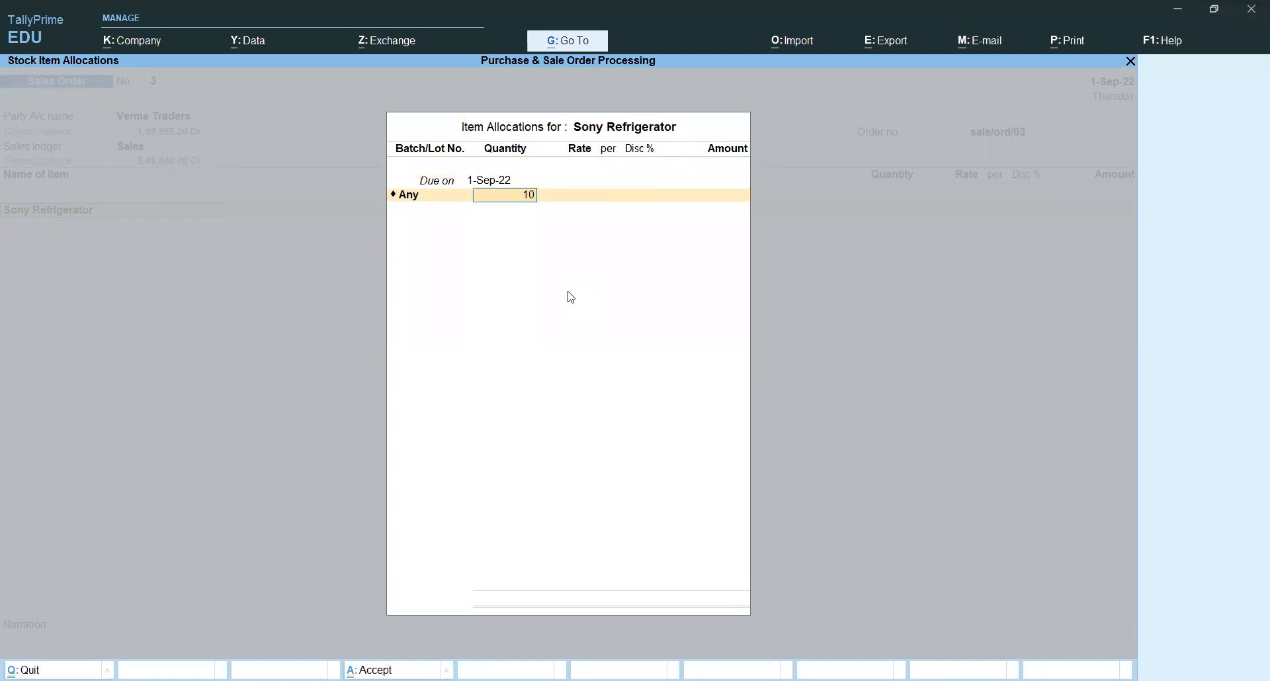
{"action": "key", "text": "Return"}
Enter a rate of 0 for the Sony Refrigerator and complete its item allocation without a discount or amount
{"action": "key", "text": "Return"}
{"action": "type", "text": "0"}
{"action": "key", "text": "Return"}
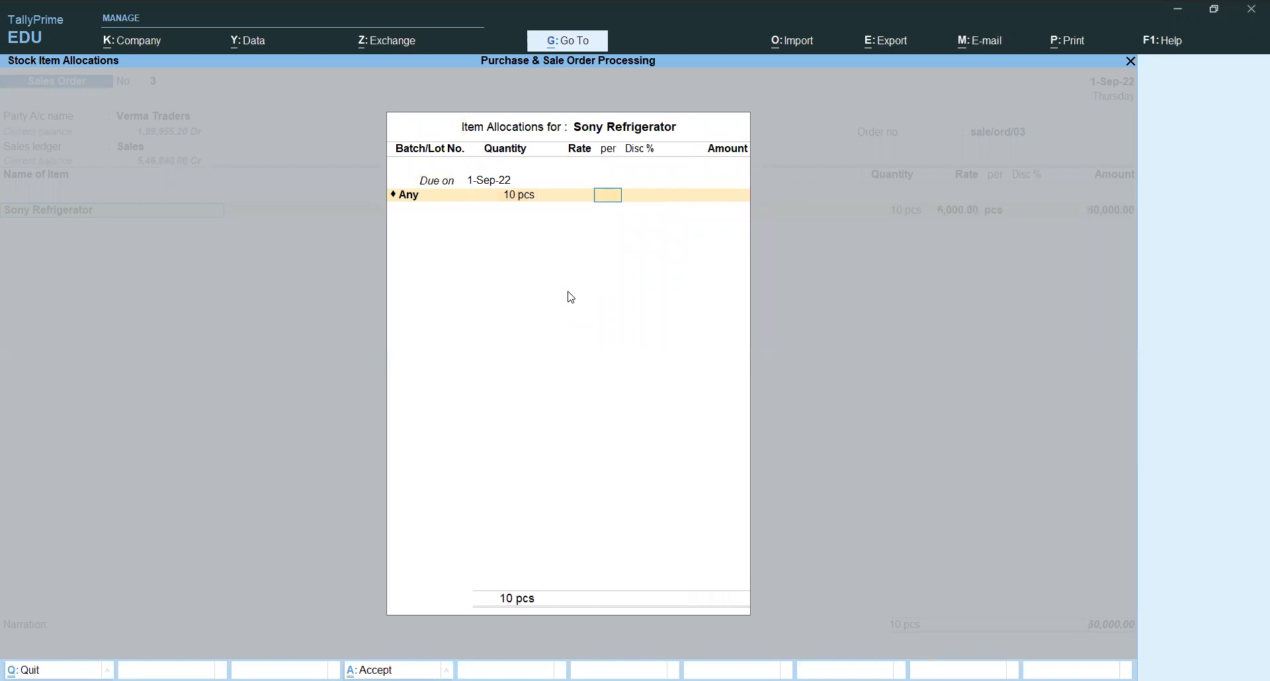
{"action": "key", "text": "Return"}
{"action": "key", "text": "Return"}
{"action": "key", "text": "Return"}
{"action": "key", "text": "Return"}
{"action": "key", "text": "Return"}
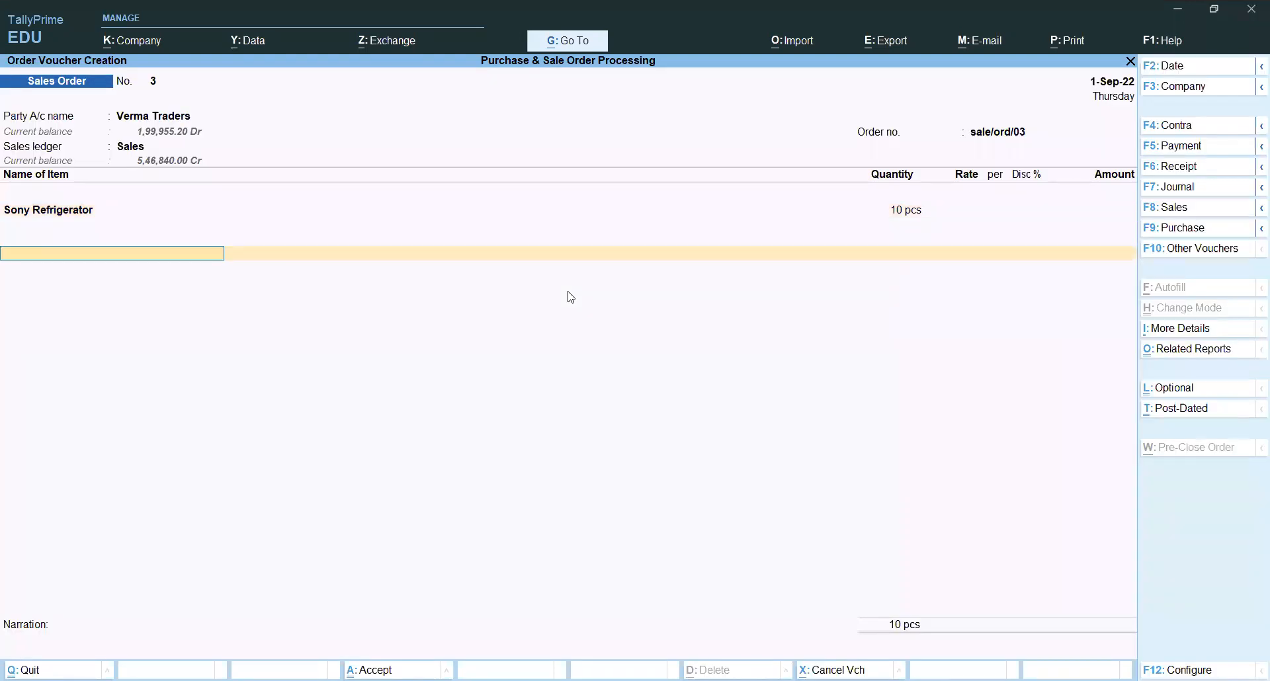
End the item list and save the sales order without a narration
{"action": "key", "text": "Return"}
{"action": "key", "text": "Return"}
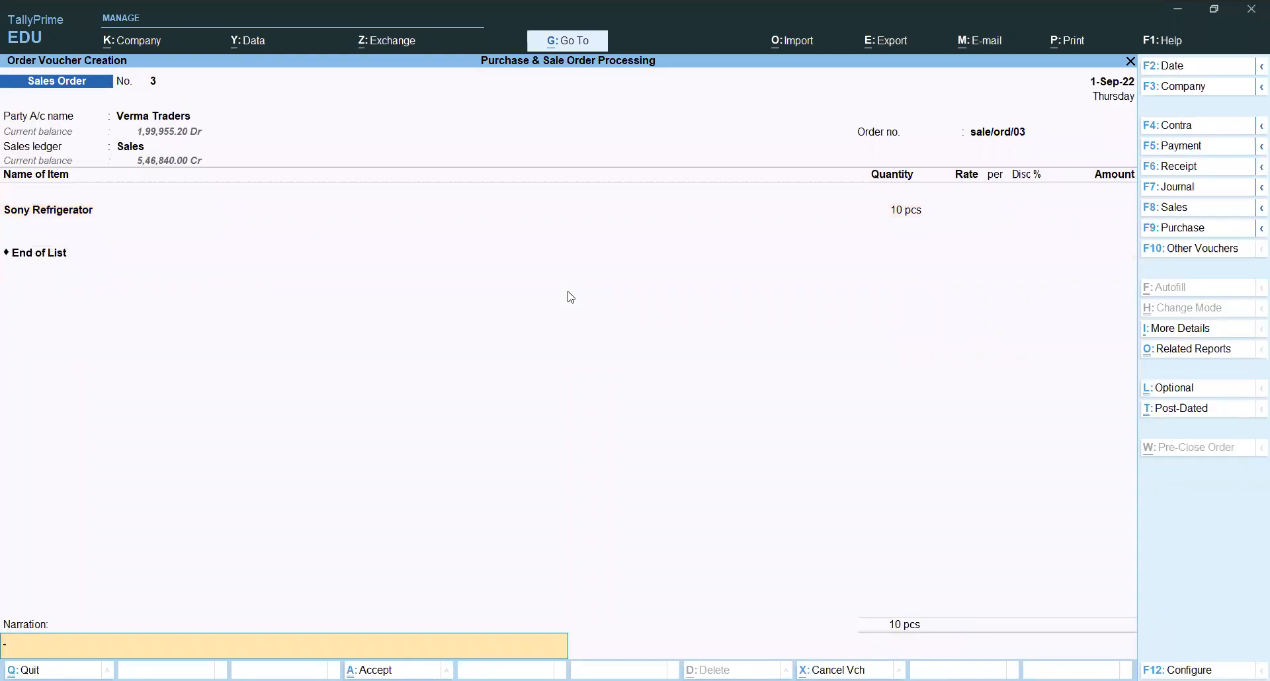
{"action": "key", "text": "Return"}
{"action": "key", "text": "Return"}
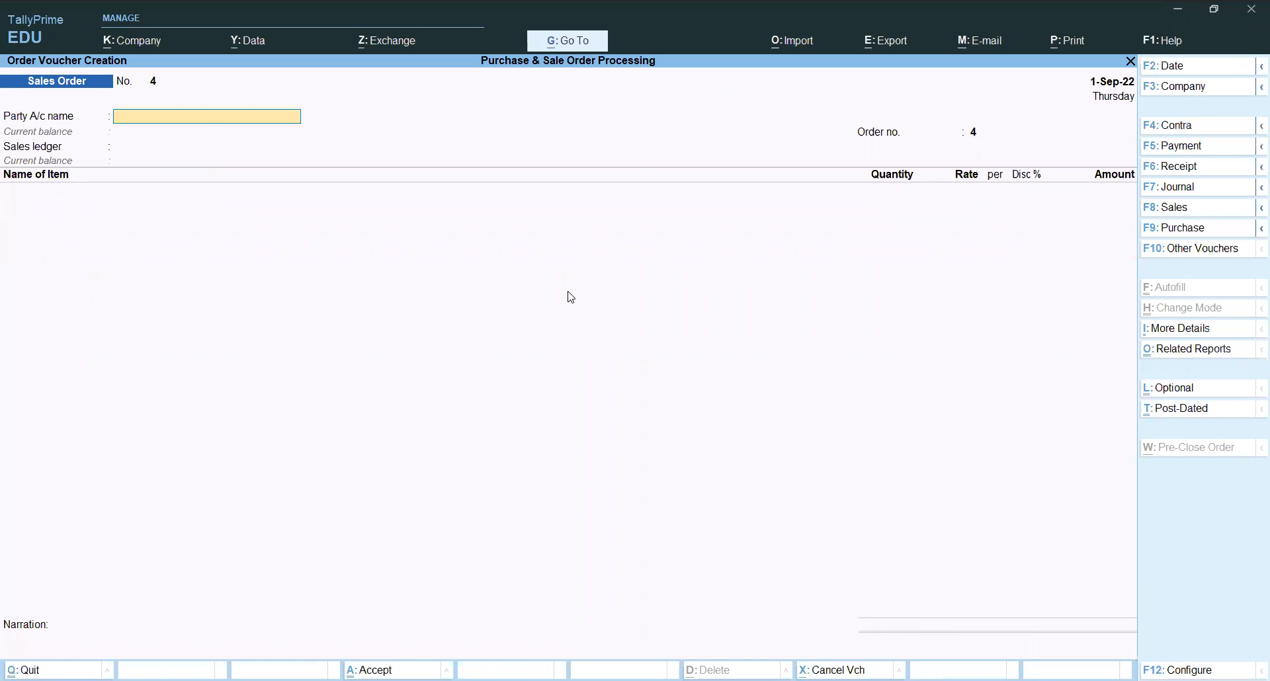
Reopen the saved sales order sale/ord/03 for review, accept it unchanged and quit order entry to the Gateway of Tally
{"action": "key", "text": "Page_Up"}
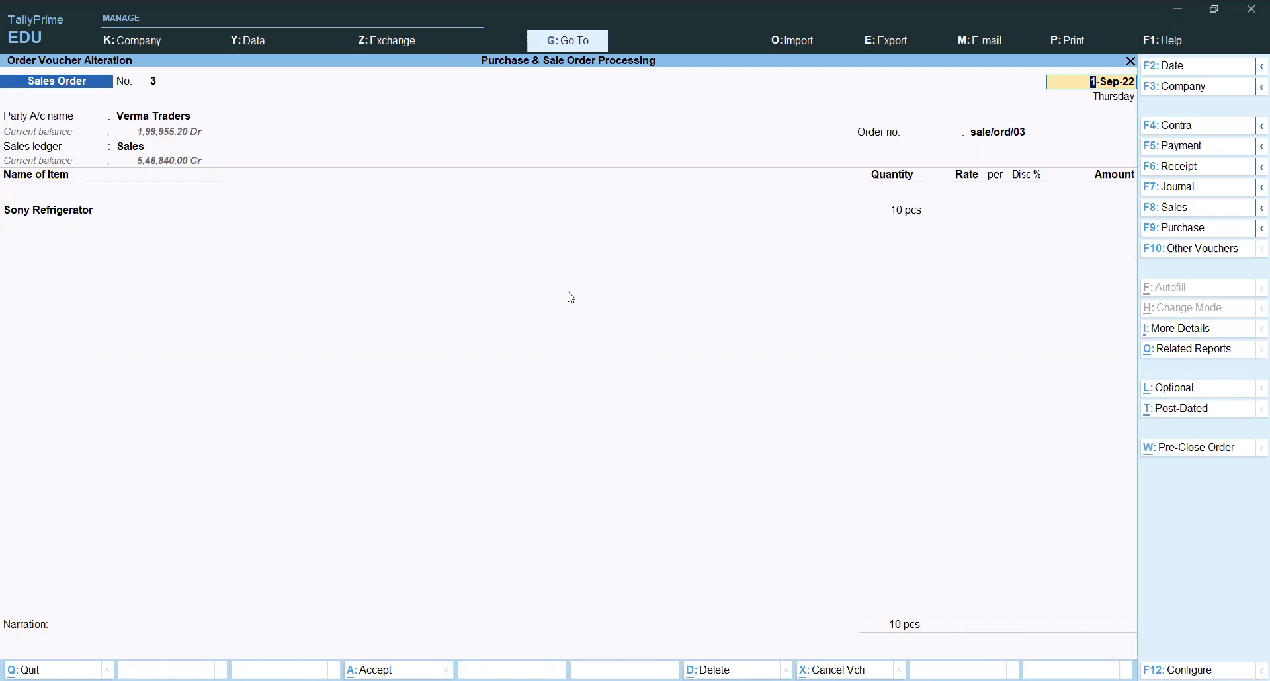
{"action": "key", "text": "BackSpace"}
{"action": "key", "text": "ctrl+a"}
{"action": "key", "text": "Escape"}
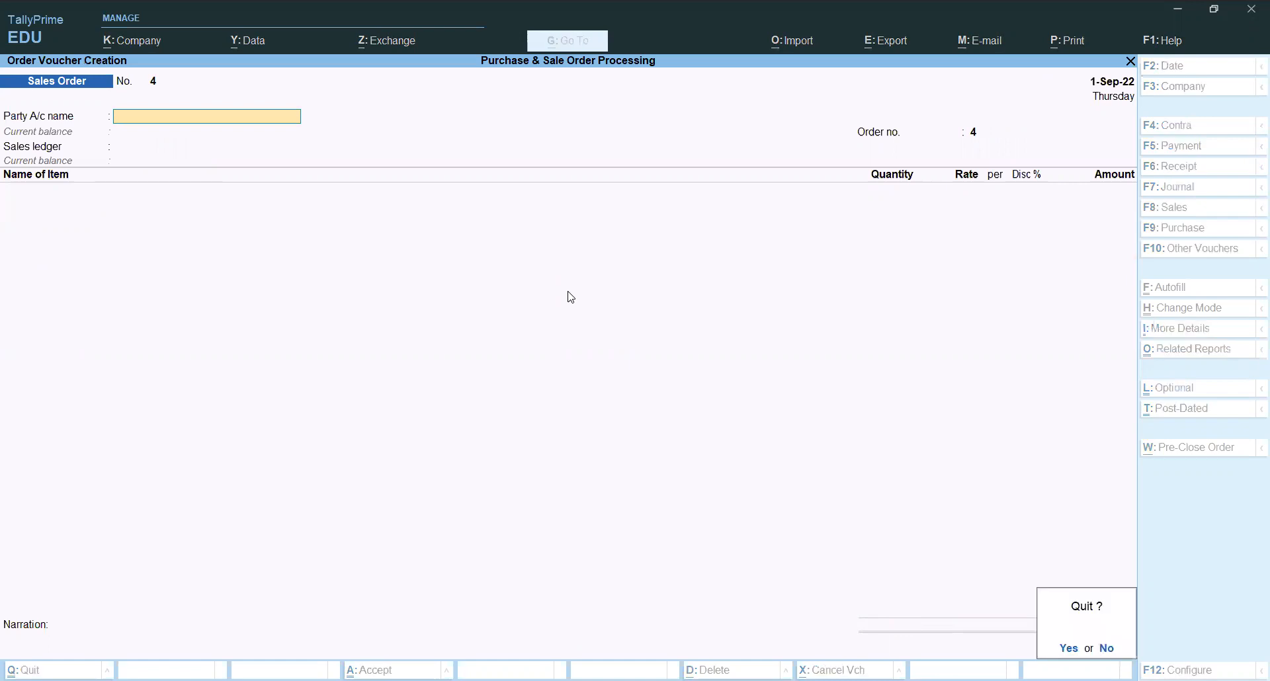
{"action": "key", "text": "y"}
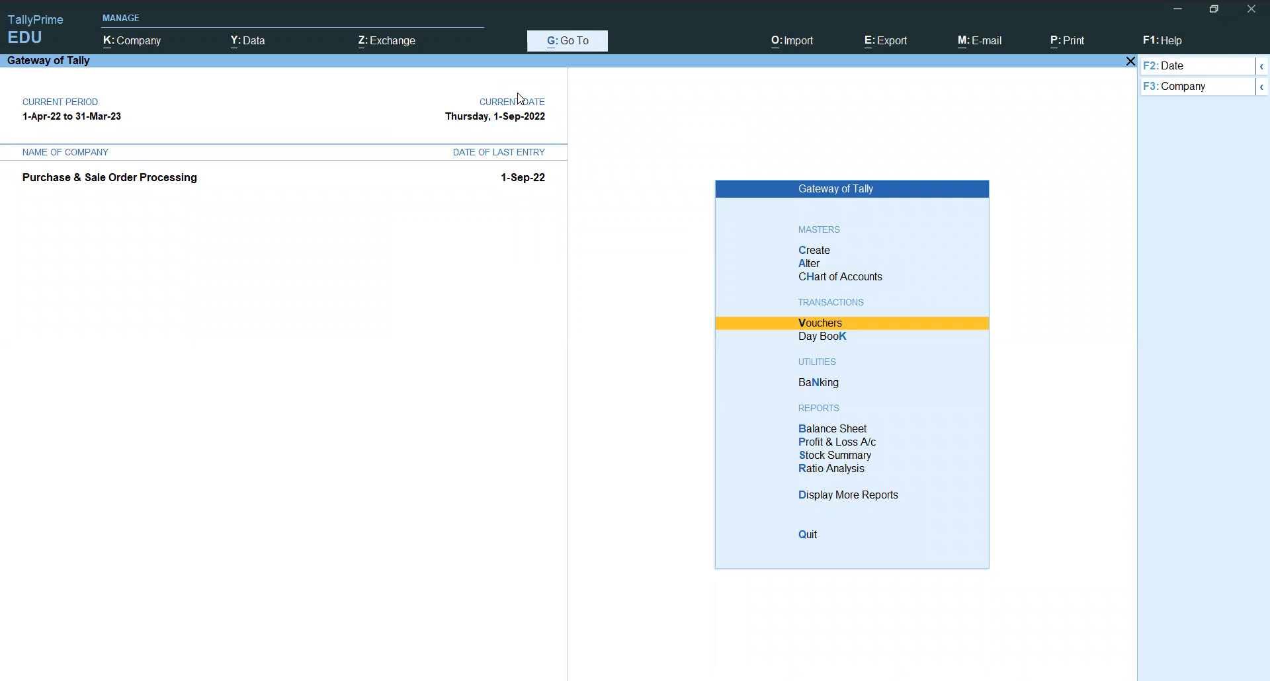
Switch from TallyPrime to the other open application window
{"action": "key", "text": "alt+Tab"}
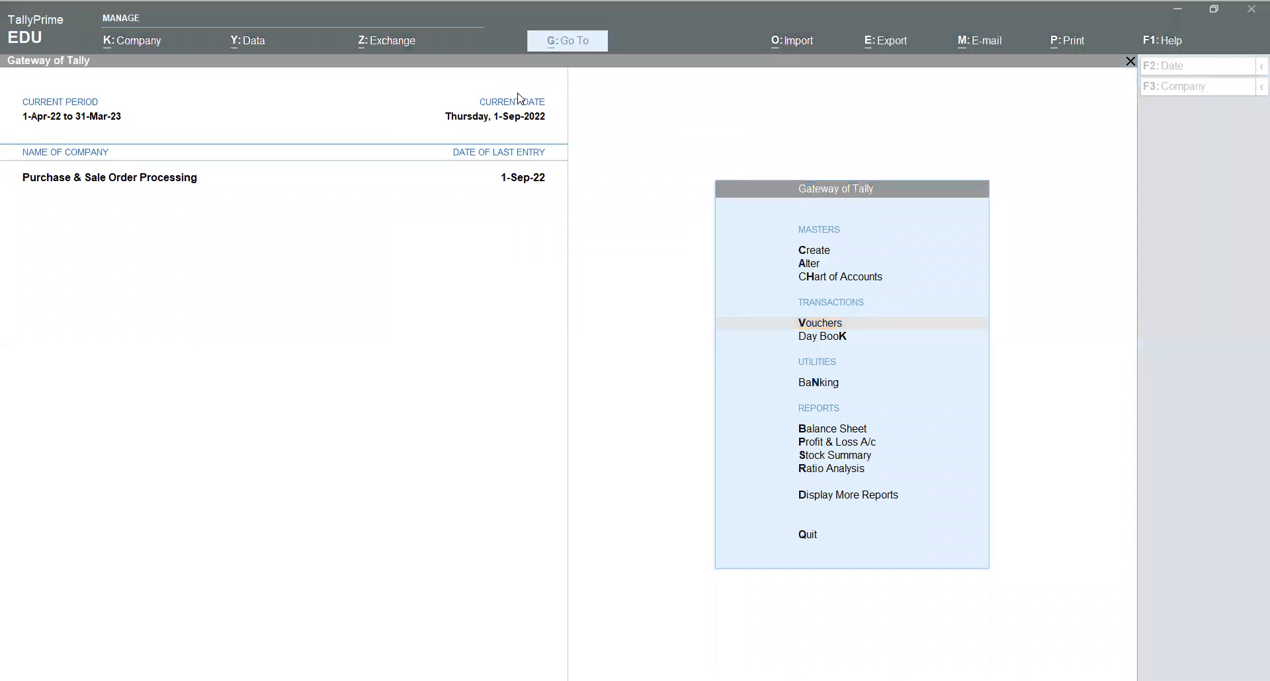